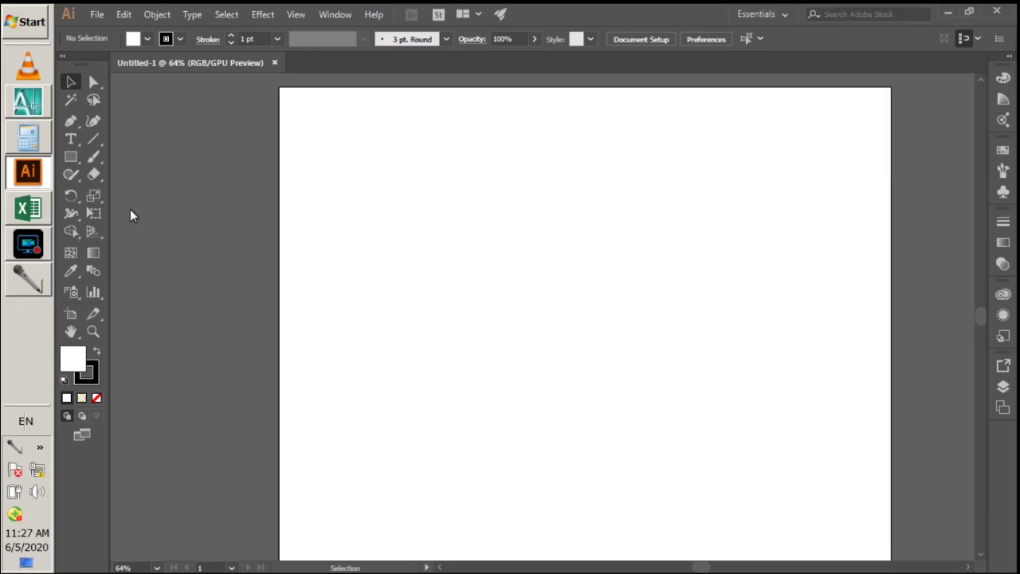
# - Draw a wide rectangle across the page and fill it tan brown
pyautogui.moveTo(385, 288); pyautogui.dragTo(741, 368)
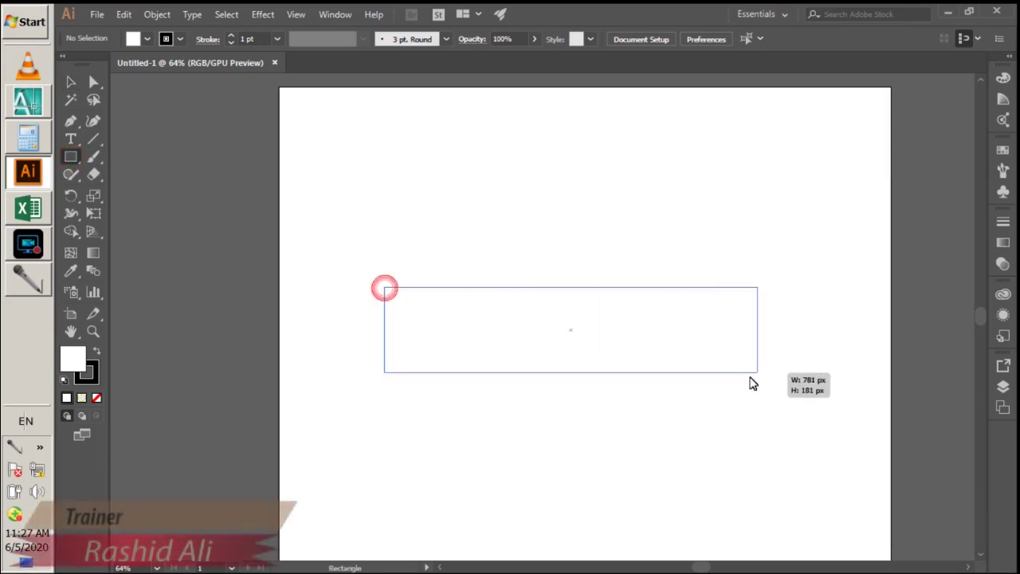
pyautogui.click(147, 38)
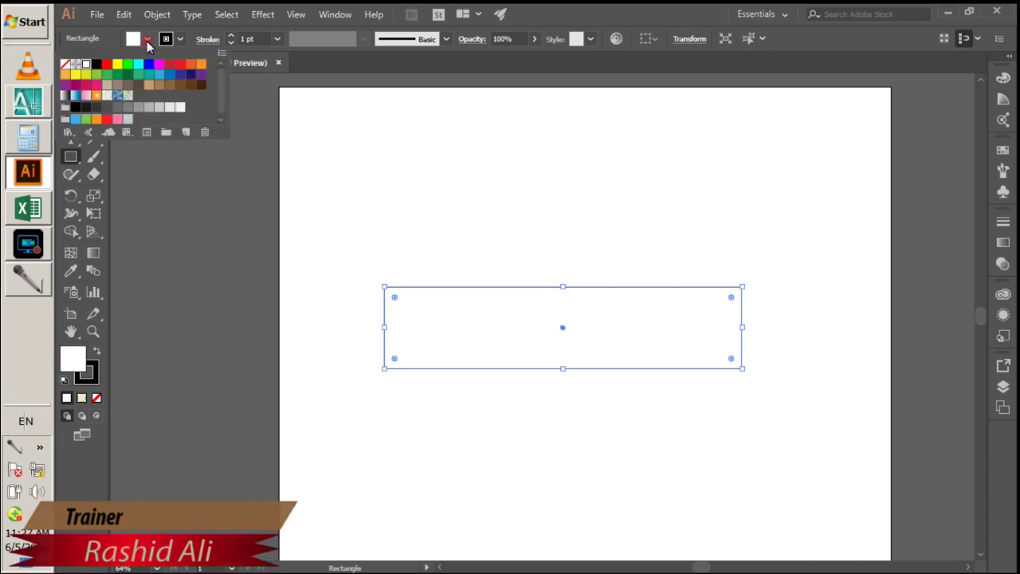
pyautogui.click(155, 85)
pyautogui.click(345, 10)
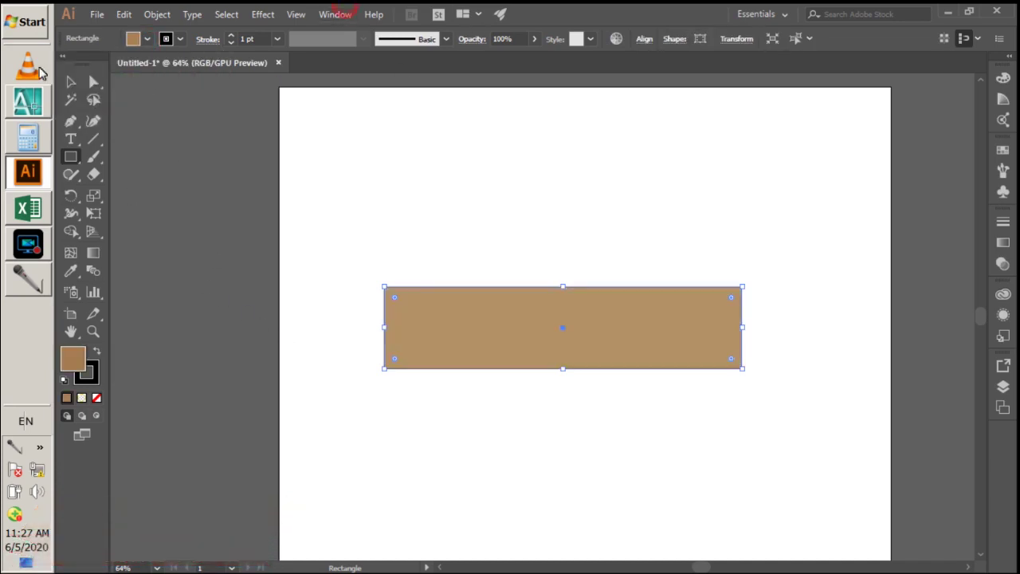
pyautogui.click(71, 83)
pyautogui.click(271, 300)
pyautogui.click(401, 383)
pyautogui.click(506, 337)
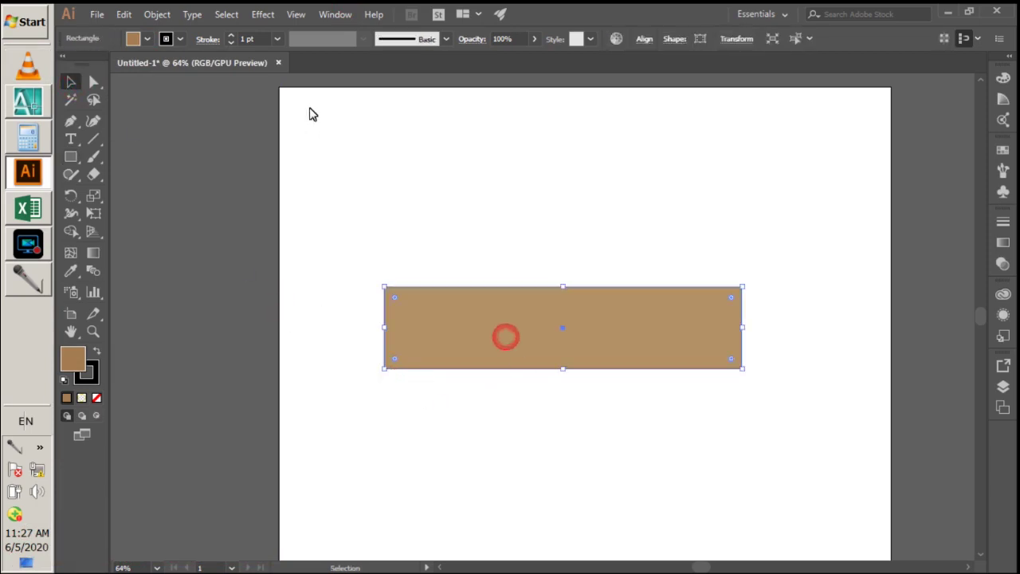
pyautogui.click(179, 38)
# - Set the brown rectangle's stroke to None
pyautogui.click(66, 64)
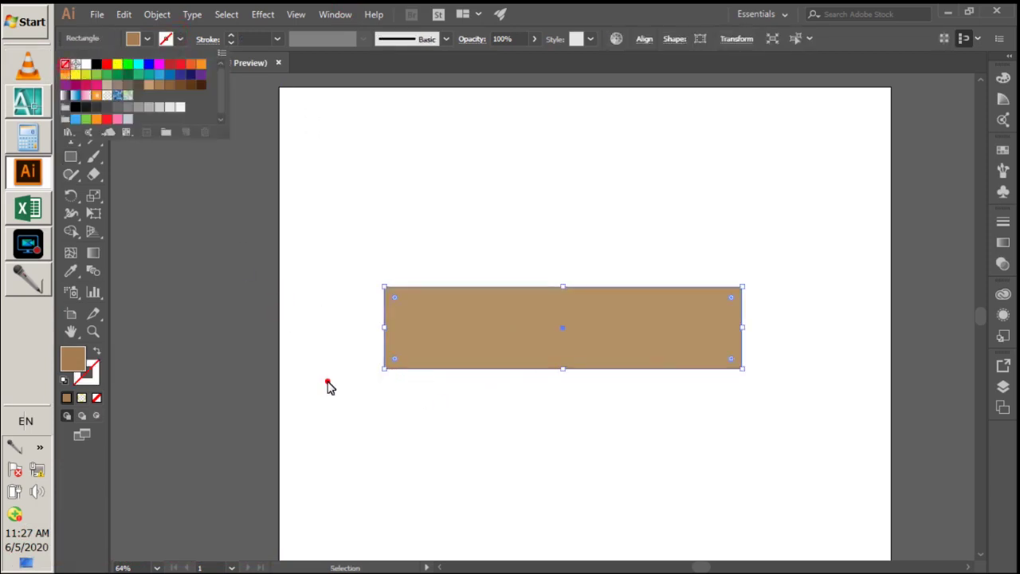
pyautogui.click(326, 381)
pyautogui.click(410, 424)
pyautogui.click(480, 337)
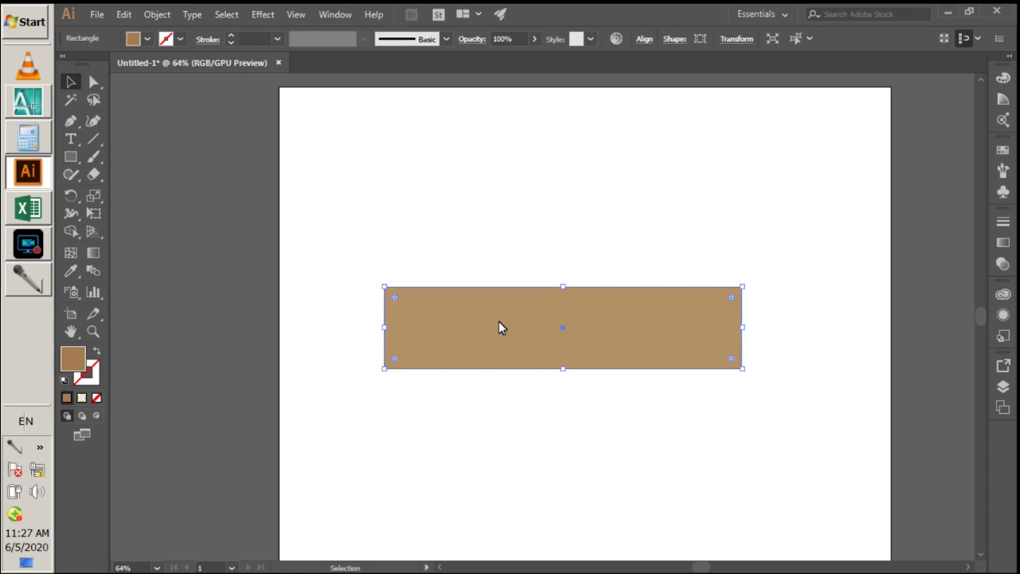
# - Duplicate the rectangle directly above, stretch the copy taller, and move both lower-left
pyautogui.moveTo(498, 314); pyautogui.dragTo(502, 237)
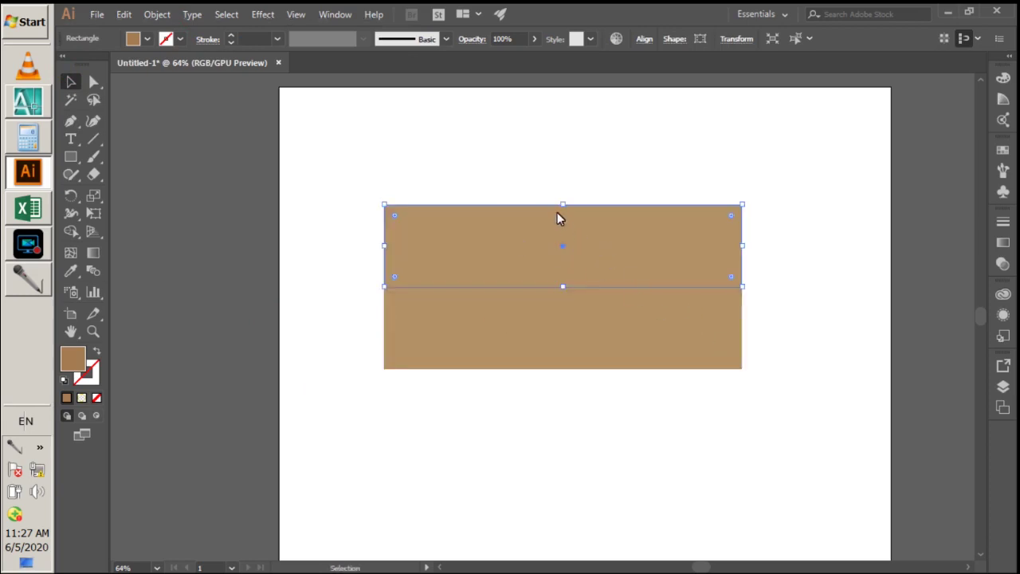
pyautogui.moveTo(562, 205); pyautogui.dragTo(563, 177)
pyautogui.moveTo(399, 372)
pyautogui.mouseDown()
pyautogui.moveTo(562, 314)
pyautogui.moveTo(512, 489)
pyautogui.mouseUp()
pyautogui.click(741, 412)
pyautogui.click(505, 522)
pyautogui.click(478, 345)
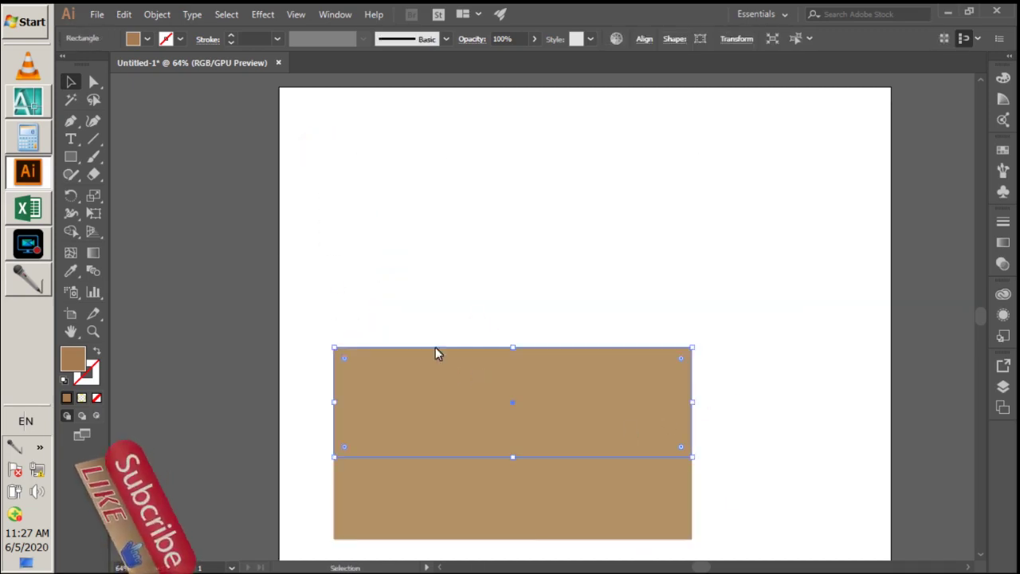
pyautogui.click(146, 39)
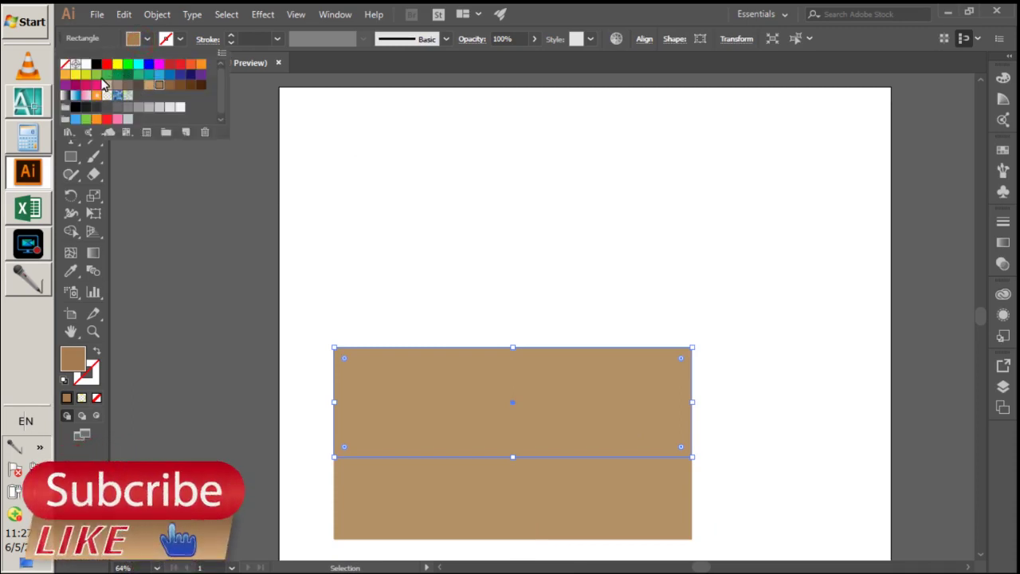
# - Fill the upper rectangle yellow-green
pyautogui.click(87, 82)
pyautogui.click(531, 311)
pyautogui.click(766, 436)
# - Shift the brown rectangle's bottom anchors left to slant it into a floor
pyautogui.click(556, 491)
pyautogui.click(93, 81)
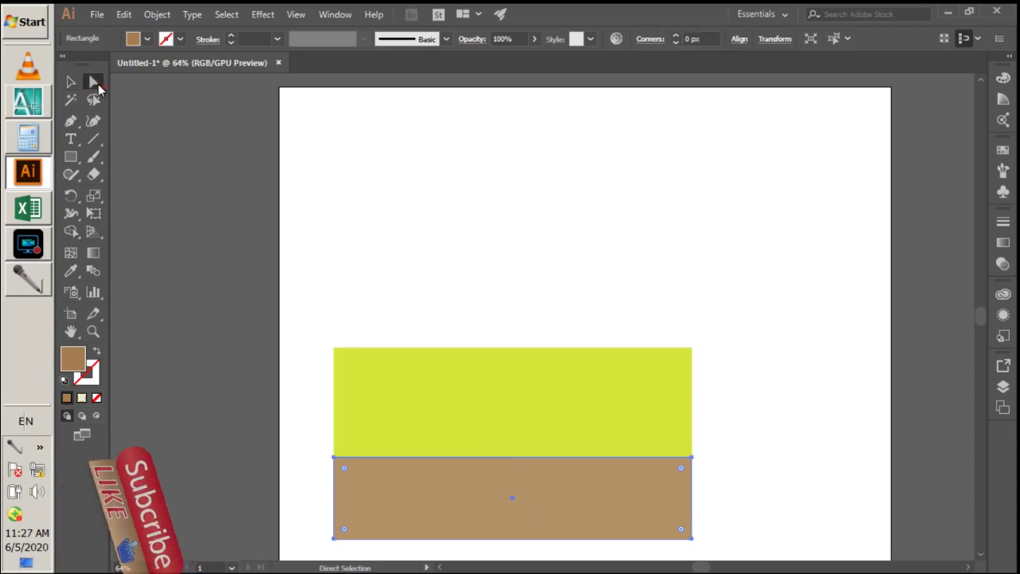
pyautogui.moveTo(718, 530); pyautogui.dragTo(333, 549)
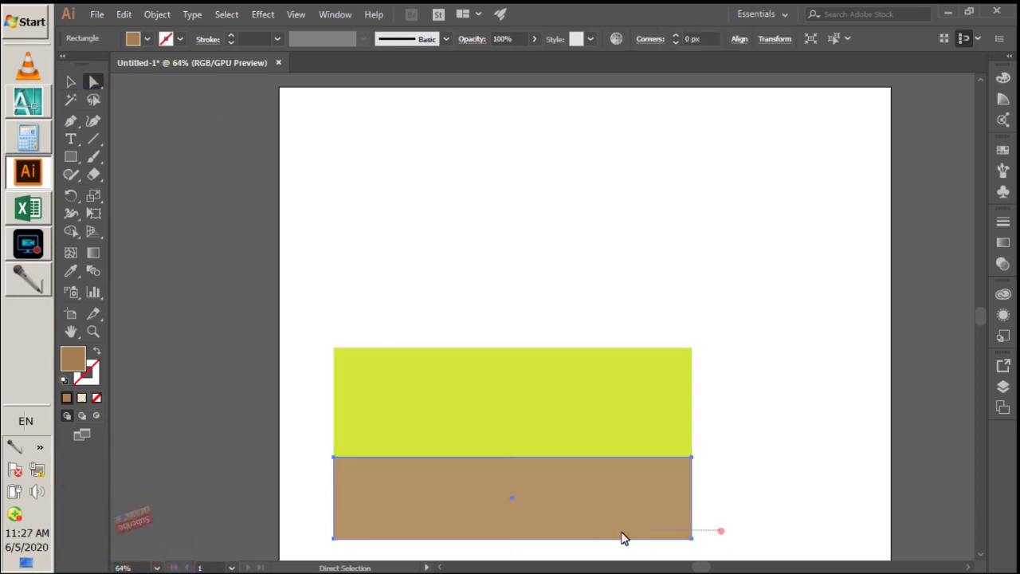
pyautogui.moveTo(692, 538); pyautogui.dragTo(646, 483)
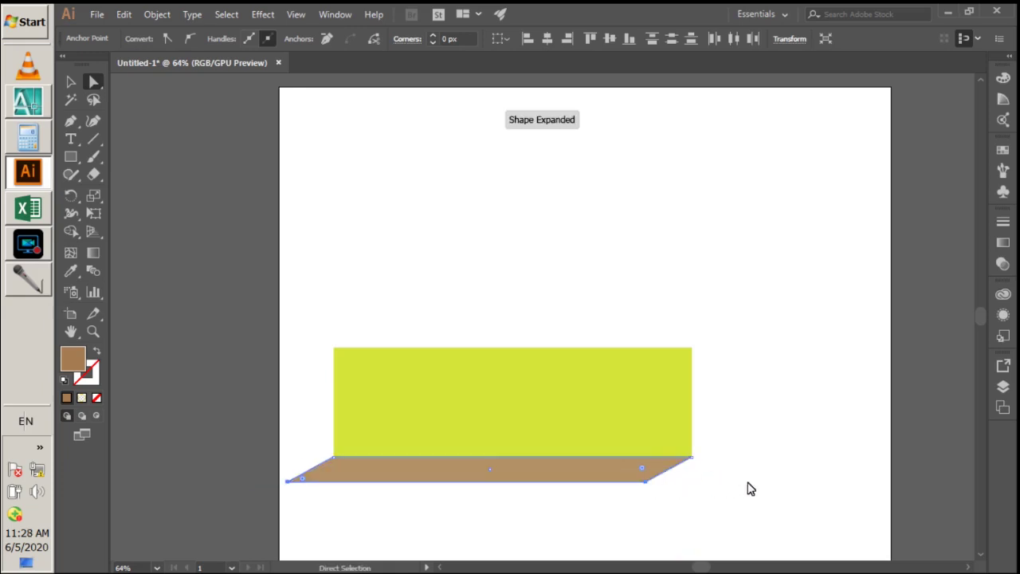
pyautogui.click(718, 482)
# - Draw a new rectangle at the upper left and fill it green
pyautogui.press('m')
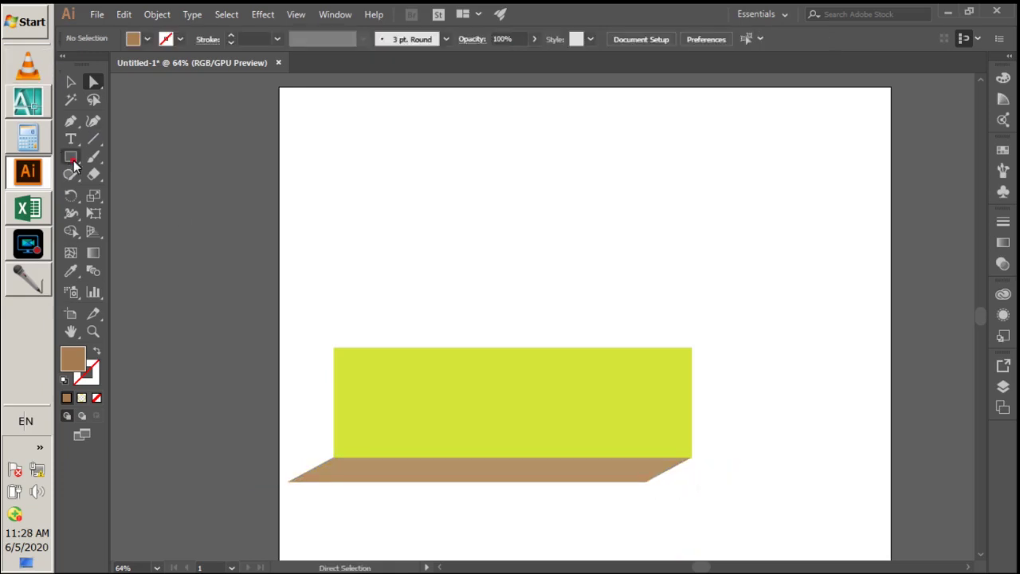
pyautogui.moveTo(312, 215)
pyautogui.mouseDown()
pyautogui.moveTo(343, 285)
pyautogui.moveTo(399, 310)
pyautogui.mouseUp()
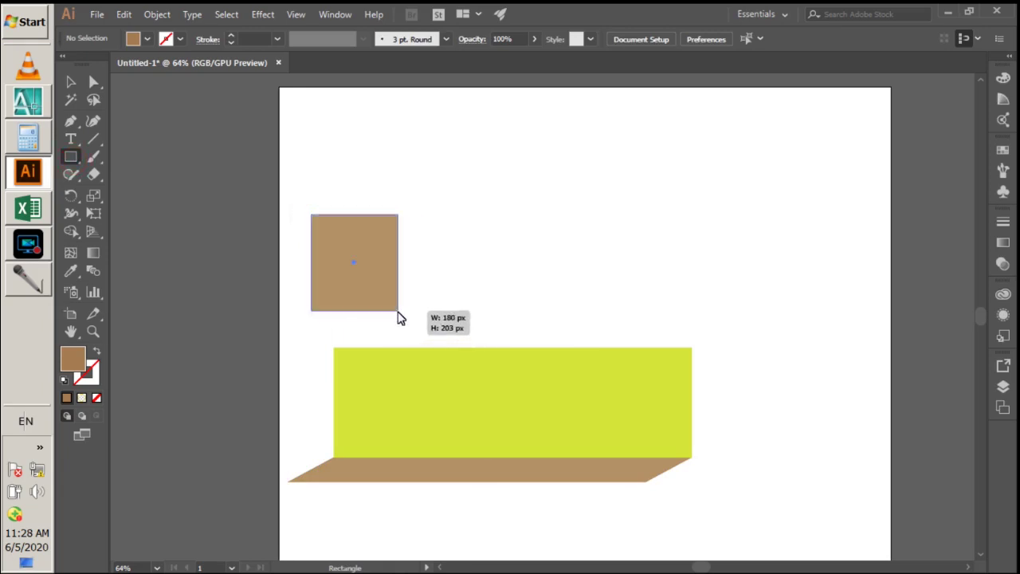
pyautogui.click(70, 82)
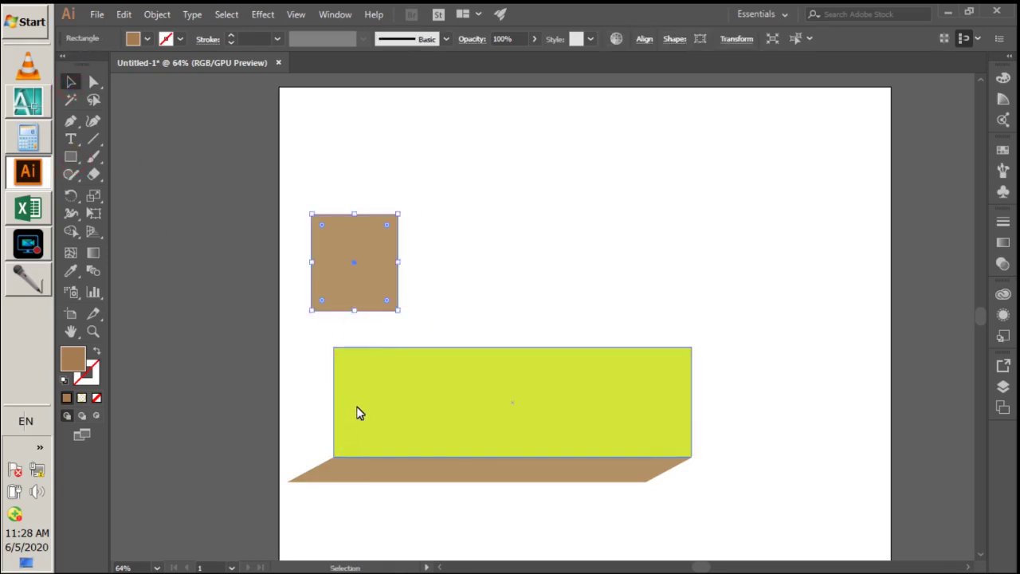
pyautogui.click(147, 38)
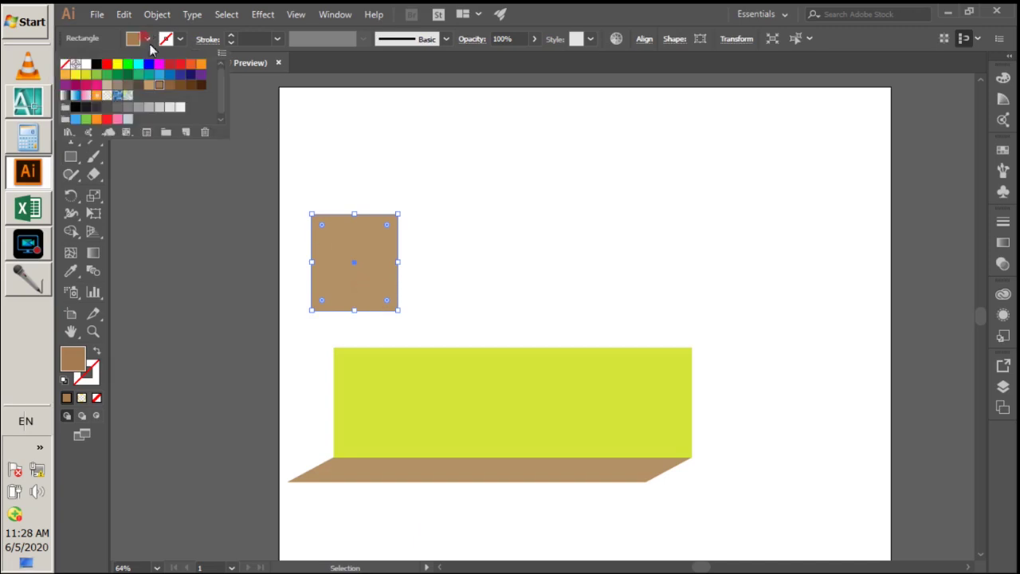
pyautogui.click(94, 75)
pyautogui.click(557, 247)
# - Fit the green rectangle to the yellow block's left end, matching its top and bottom
pyautogui.moveTo(332, 249); pyautogui.dragTo(271, 380)
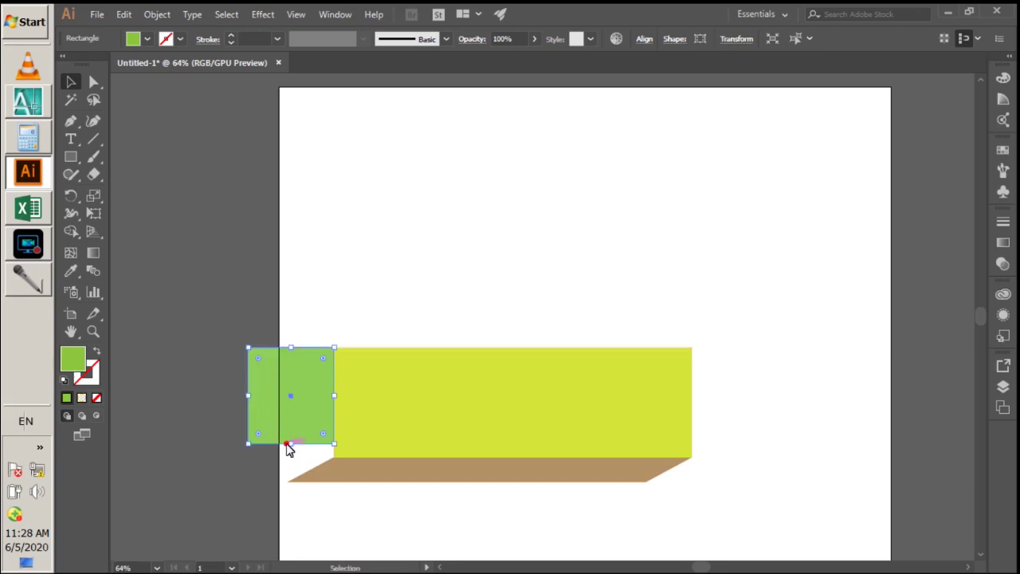
pyautogui.moveTo(287, 444); pyautogui.dragTo(301, 453)
pyautogui.moveTo(300, 387); pyautogui.dragTo(300, 380)
pyautogui.moveTo(292, 445); pyautogui.dragTo(294, 458)
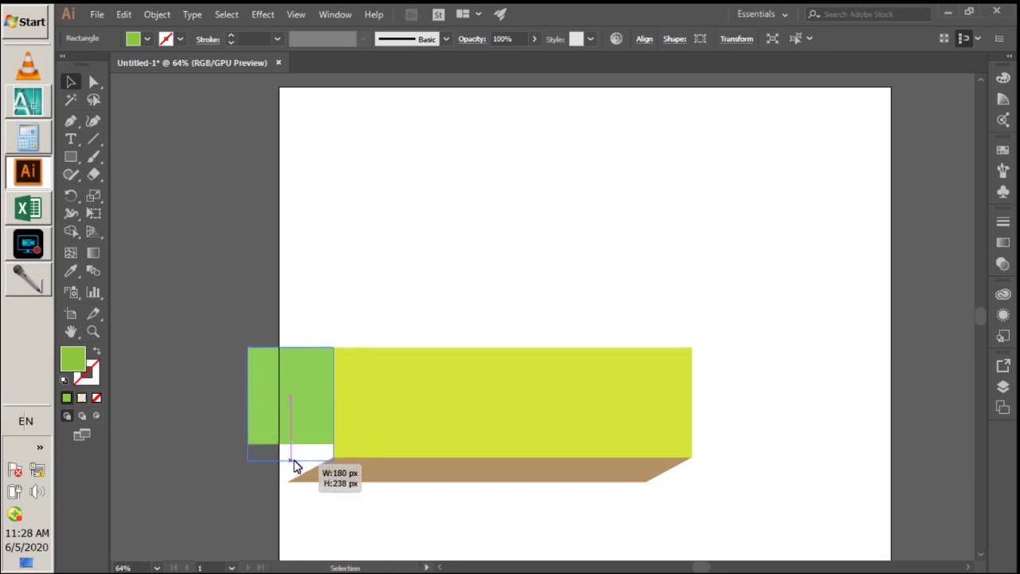
# - Skew the green panel's corner so it slants down to the floor's corner
pyautogui.click(204, 367)
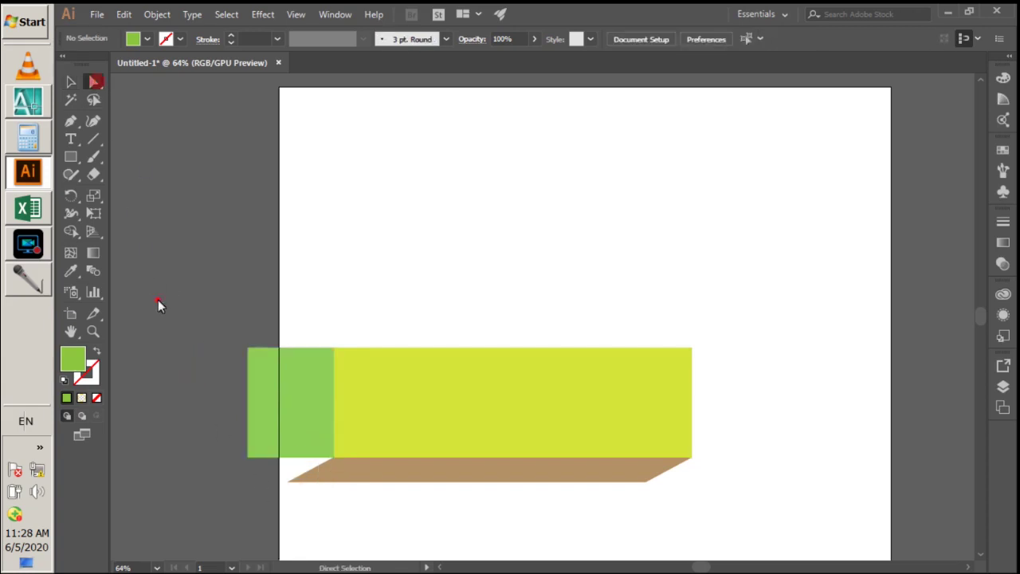
pyautogui.moveTo(248, 456)
pyautogui.mouseDown()
pyautogui.moveTo(288, 490)
pyautogui.moveTo(287, 481)
pyautogui.mouseUp()
pyautogui.click(355, 267)
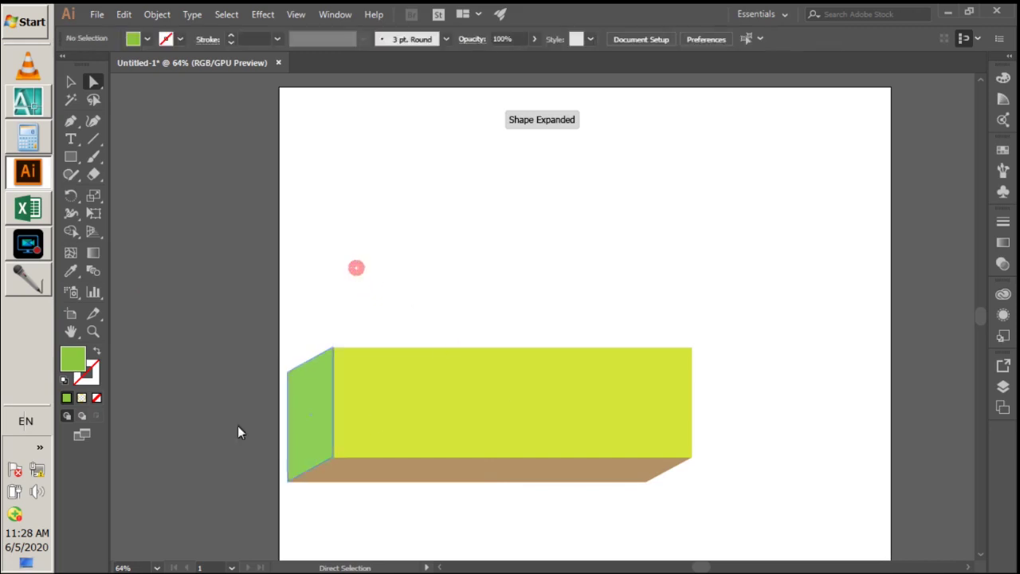
pyautogui.click(70, 81)
pyautogui.click(316, 409)
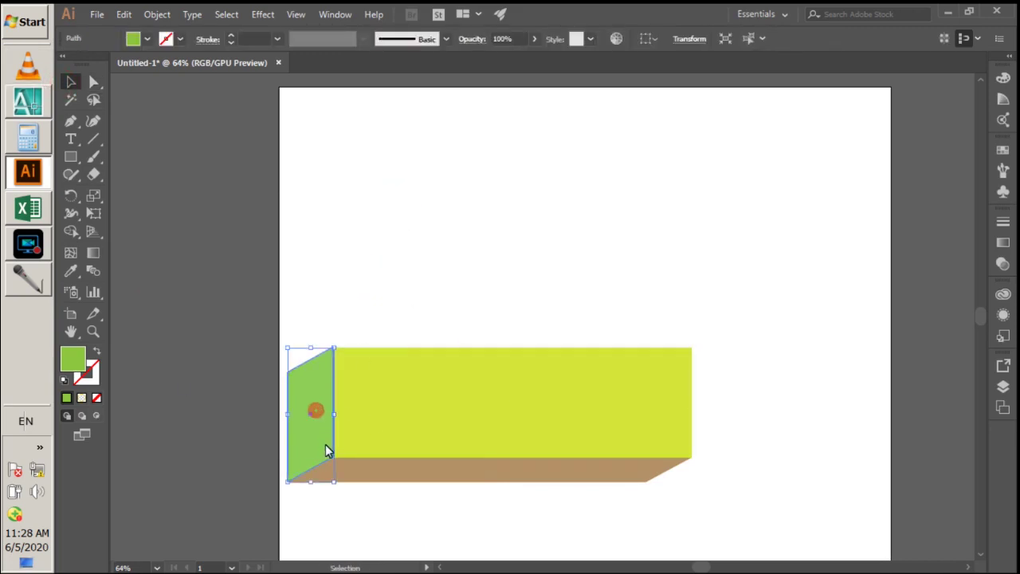
# - Duplicate the green panel into the middle and onto the right end of the box
pyautogui.moveTo(317, 431); pyautogui.dragTo(424, 435)
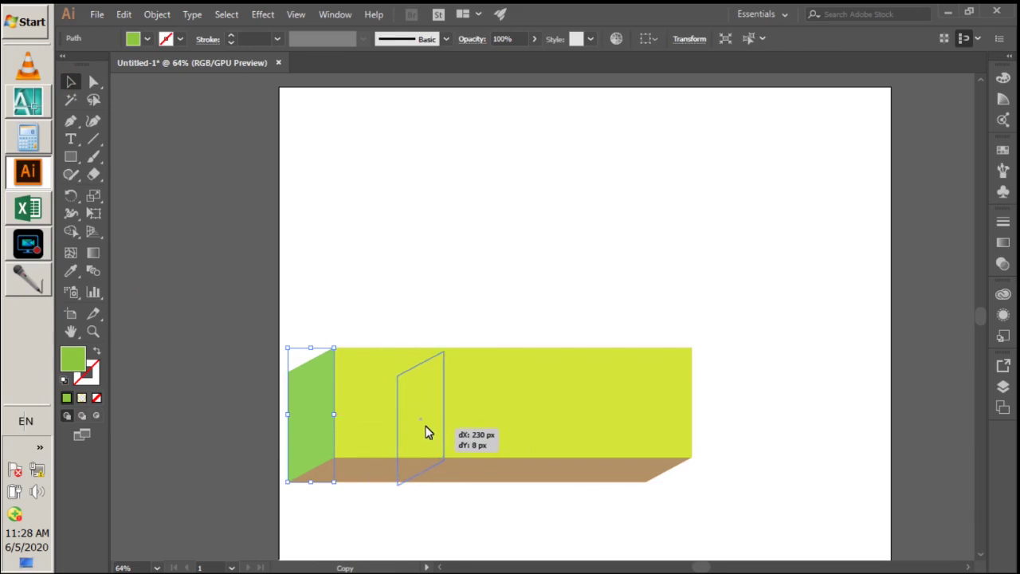
pyautogui.moveTo(424, 434); pyautogui.dragTo(543, 428)
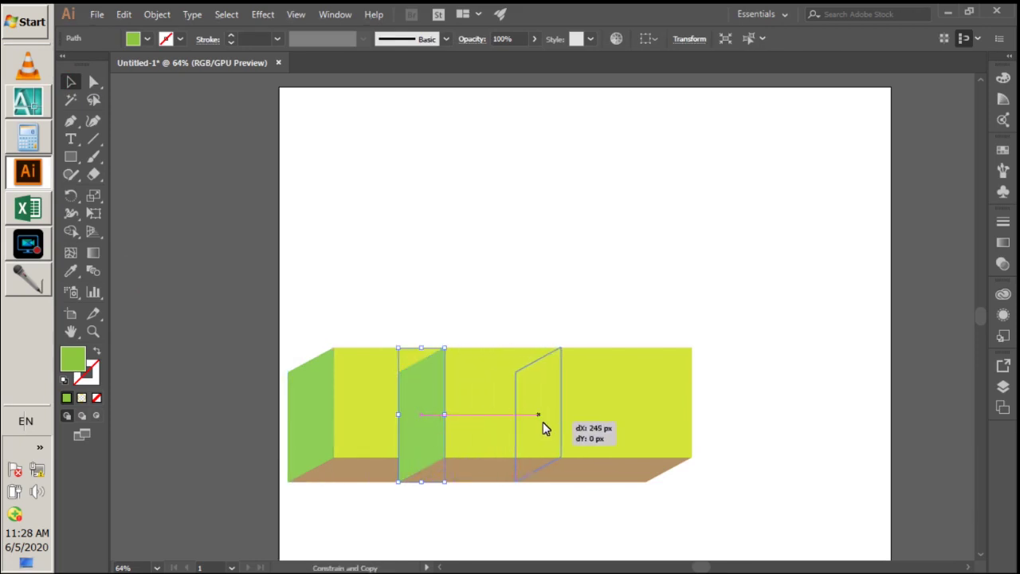
pyautogui.moveTo(543, 422); pyautogui.dragTo(673, 431)
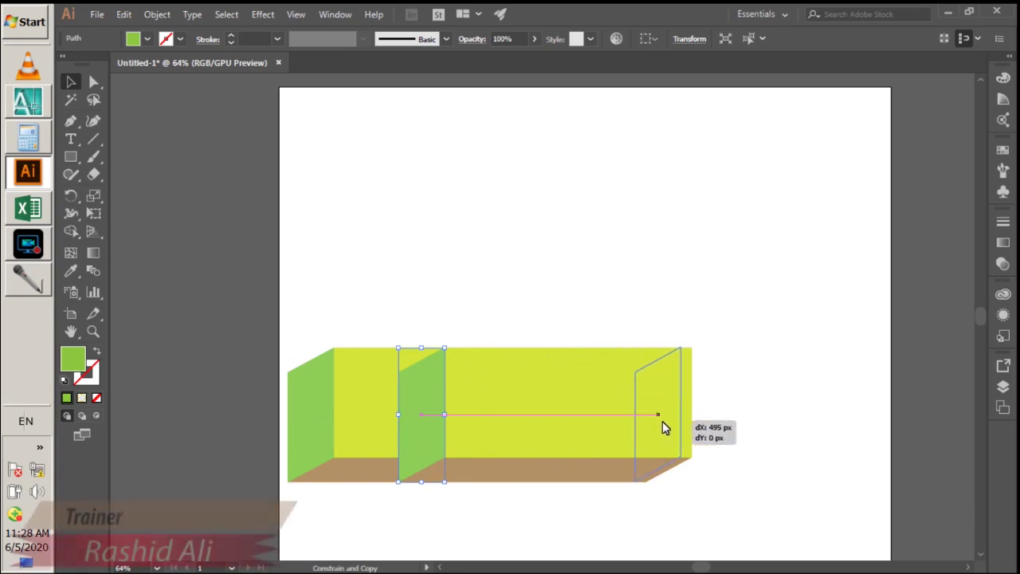
# - Reposition the middle green panel slightly further right
pyautogui.click(795, 351)
pyautogui.click(421, 388)
pyautogui.moveTo(420, 416); pyautogui.dragTo(442, 409)
pyautogui.hotkey('ctrl', 'z')
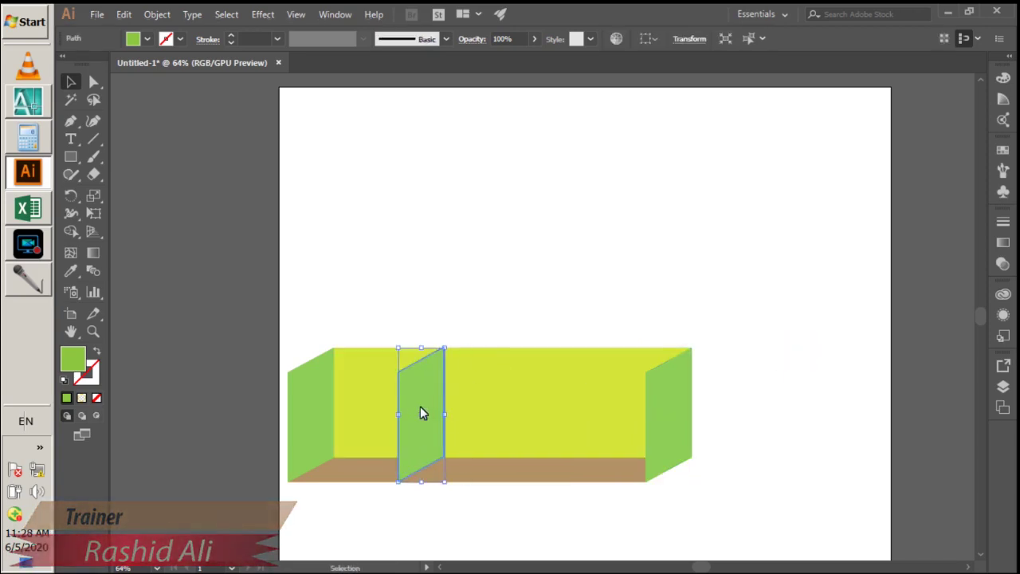
pyautogui.moveTo(420, 407)
pyautogui.mouseDown()
pyautogui.moveTo(471, 409)
pyautogui.moveTo(505, 431)
pyautogui.mouseUp()
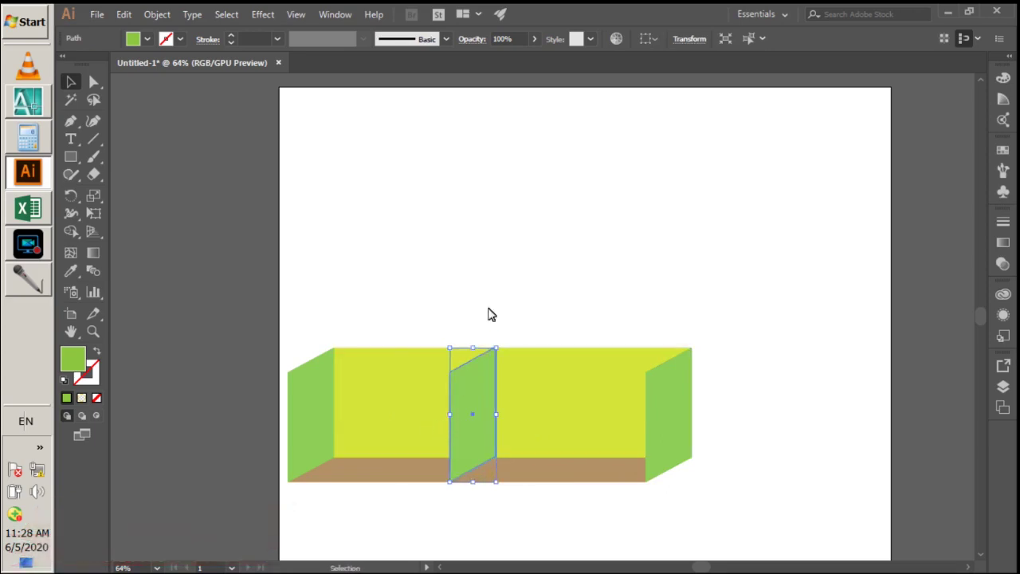
# - Nudge the middle green panel a little to the right
pyautogui.click(499, 262)
pyautogui.click(451, 415)
pyautogui.keyDown('shift'); pyautogui.click(467, 420); pyautogui.keyUp('shift')
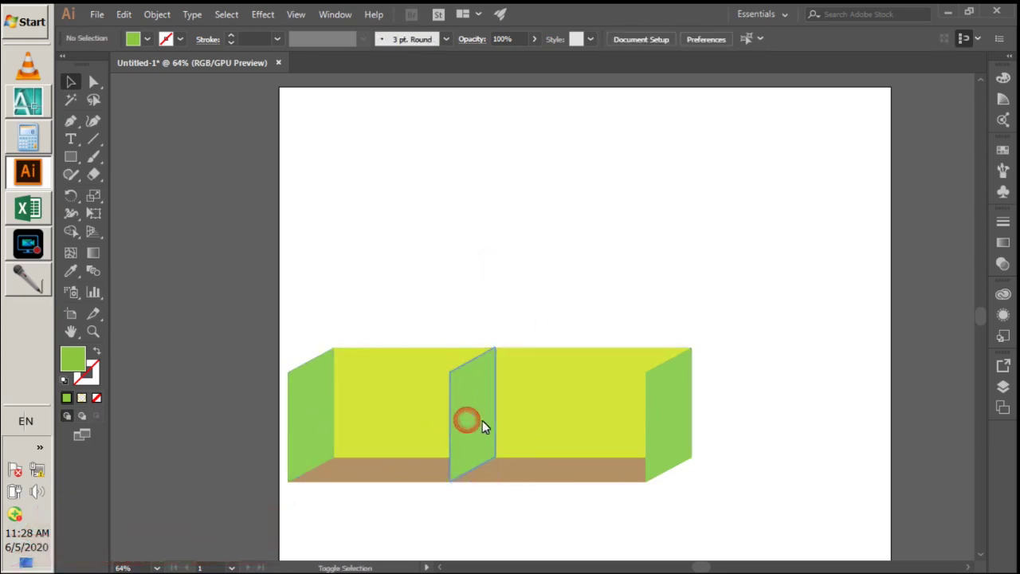
pyautogui.moveTo(467, 388); pyautogui.dragTo(483, 395)
pyautogui.click(596, 211)
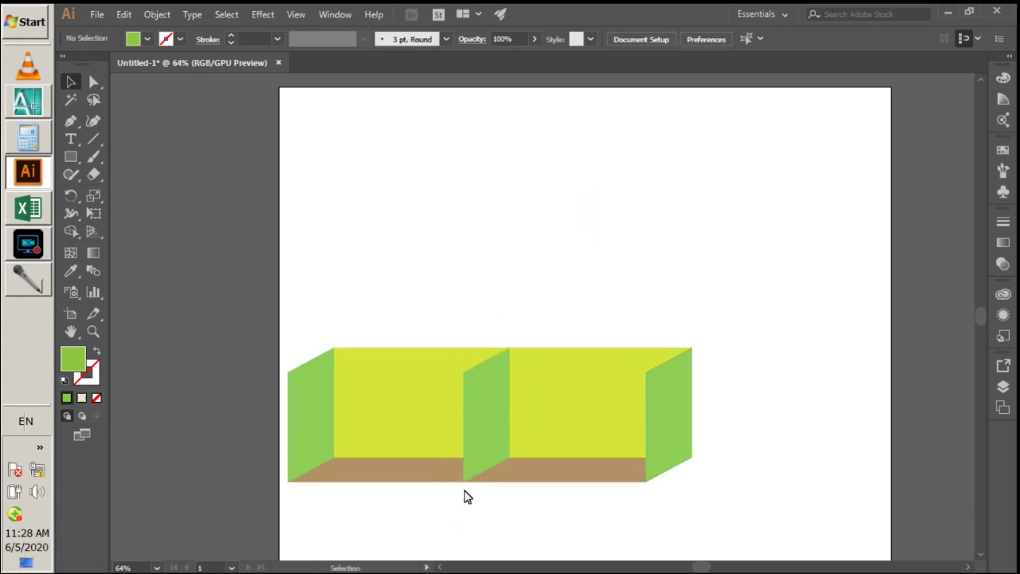
# - Fill the middle divider panel orange
pyautogui.click(481, 414)
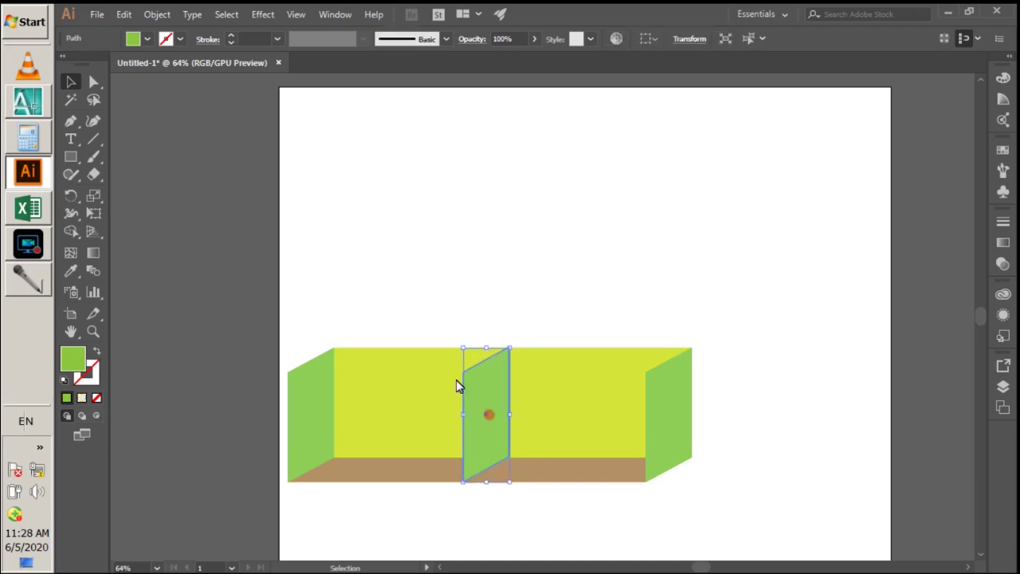
pyautogui.click(148, 39)
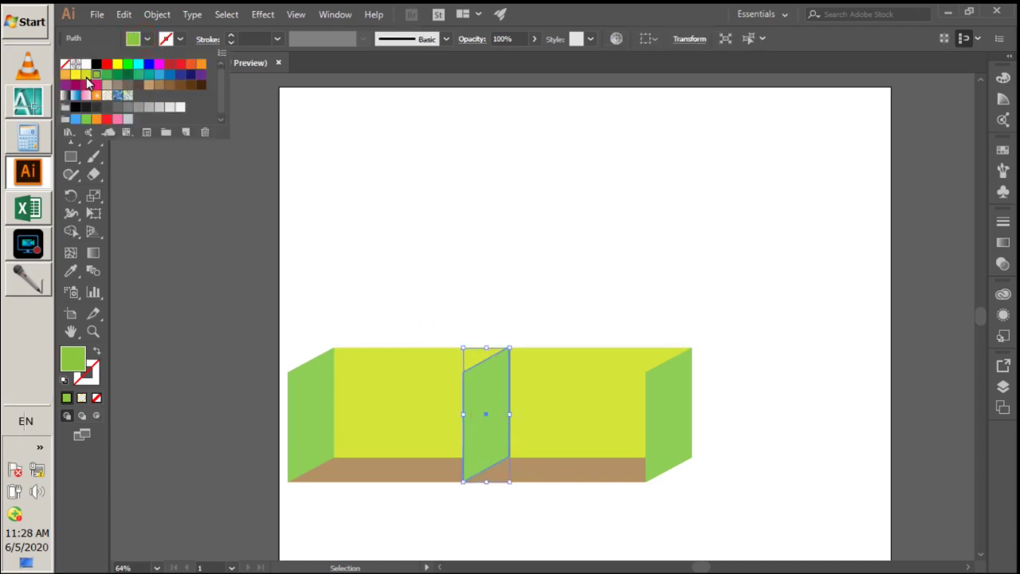
pyautogui.click(67, 75)
pyautogui.click(597, 223)
pyautogui.click(682, 435)
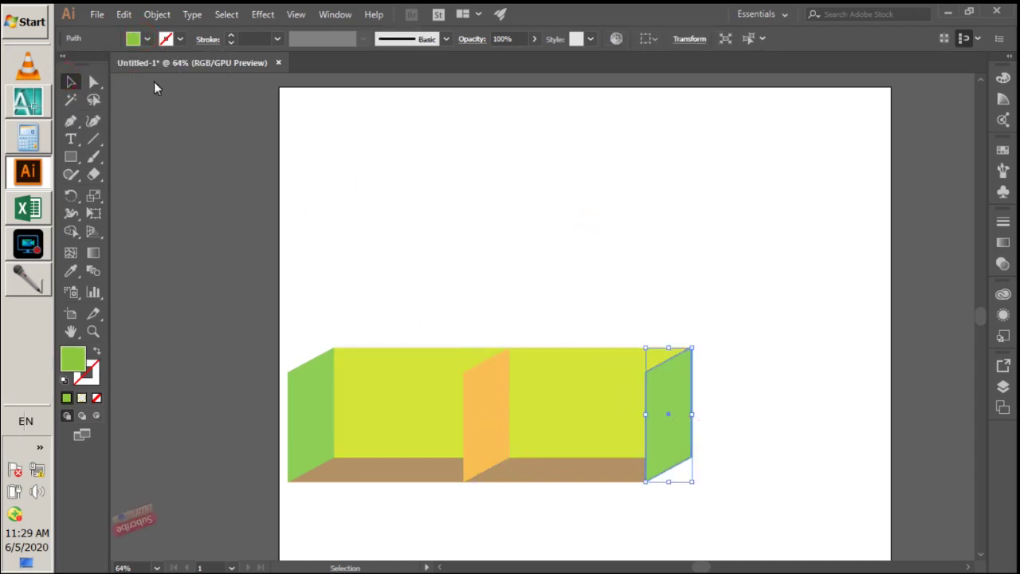
pyautogui.click(148, 39)
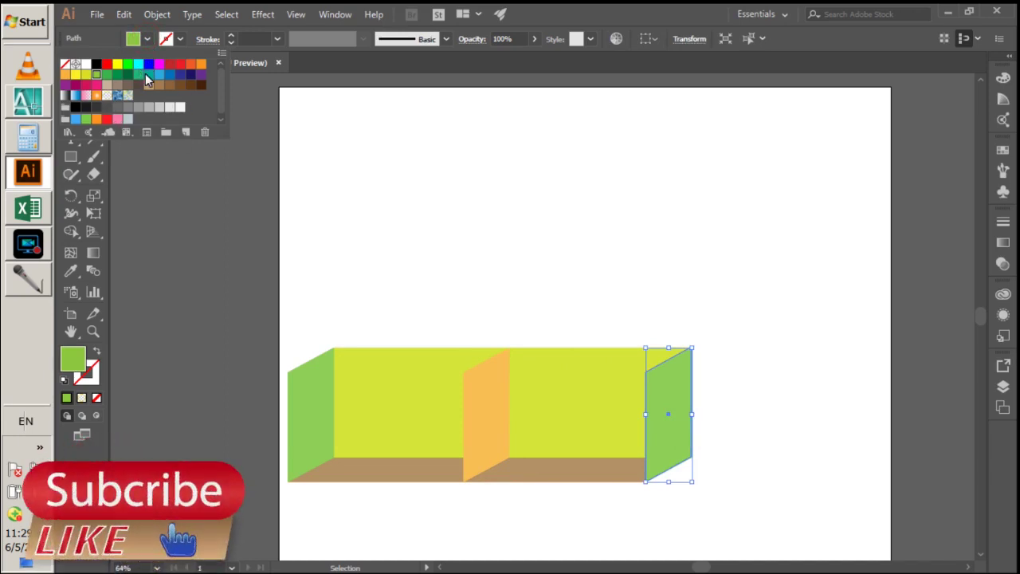
# - Open the Color panel in RGB mode and float it at the left of the canvas
pyautogui.click(335, 15)
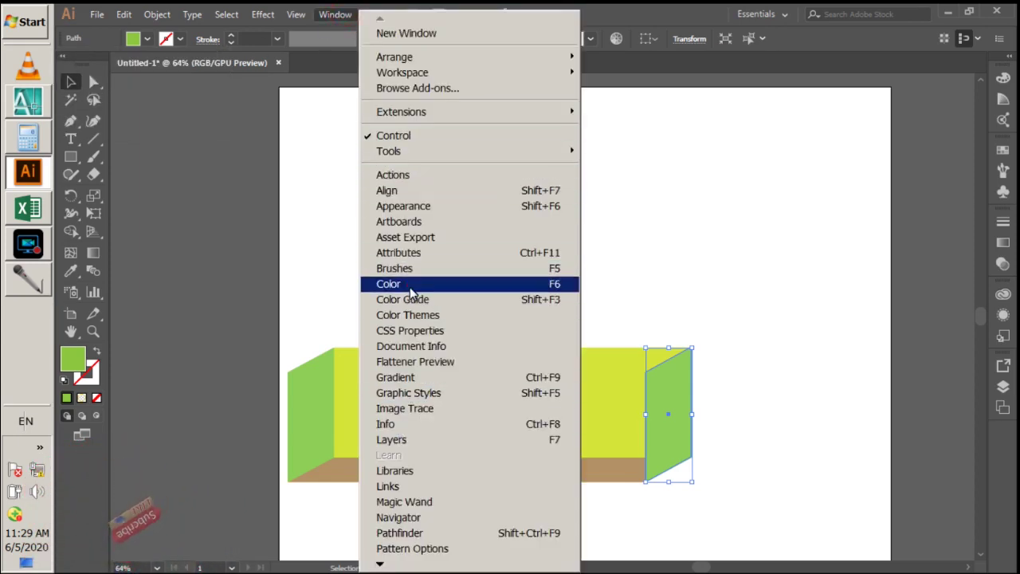
pyautogui.click(409, 285)
pyautogui.click(822, 70)
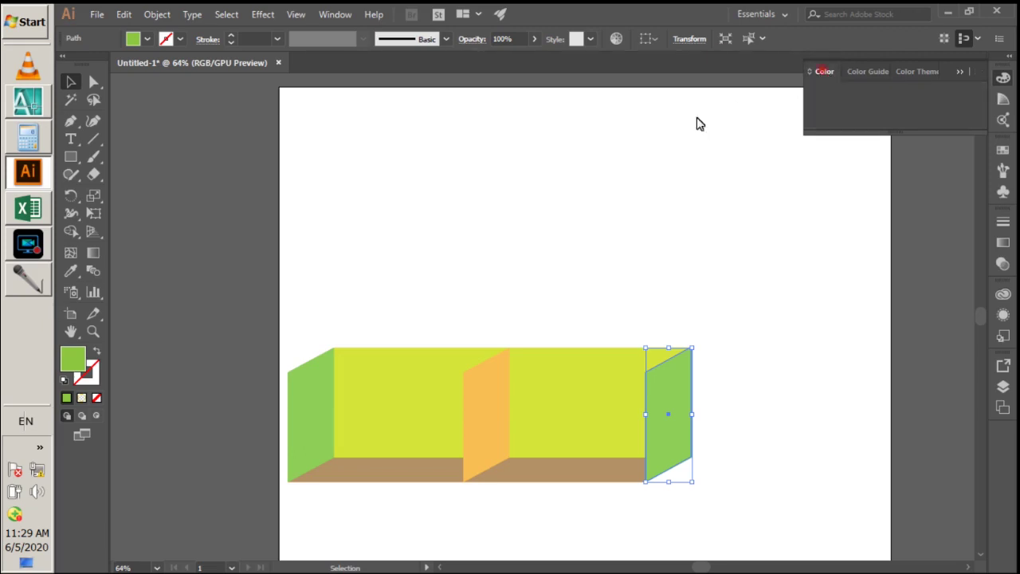
pyautogui.moveTo(174, 248); pyautogui.dragTo(175, 313)
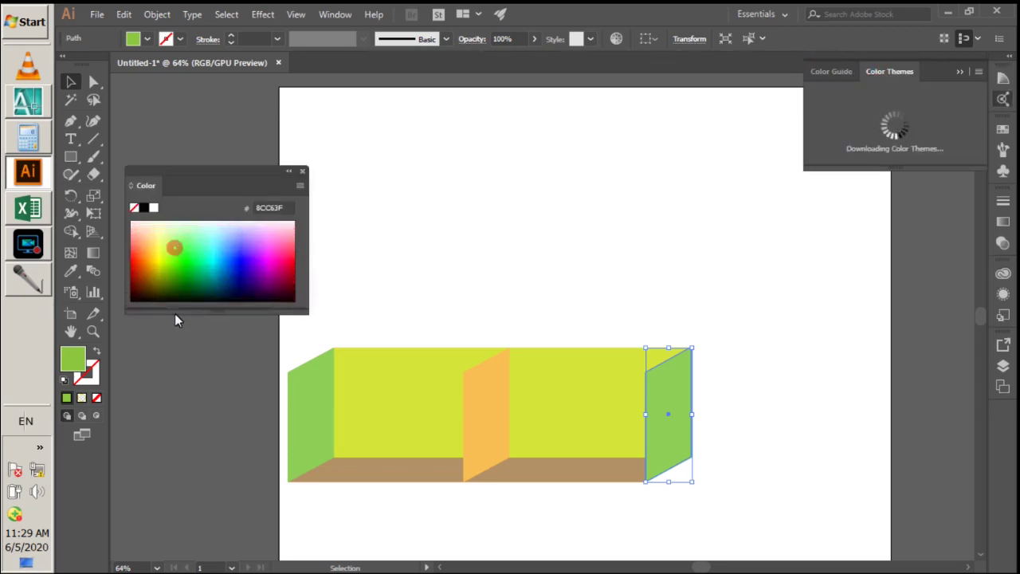
pyautogui.click(300, 186)
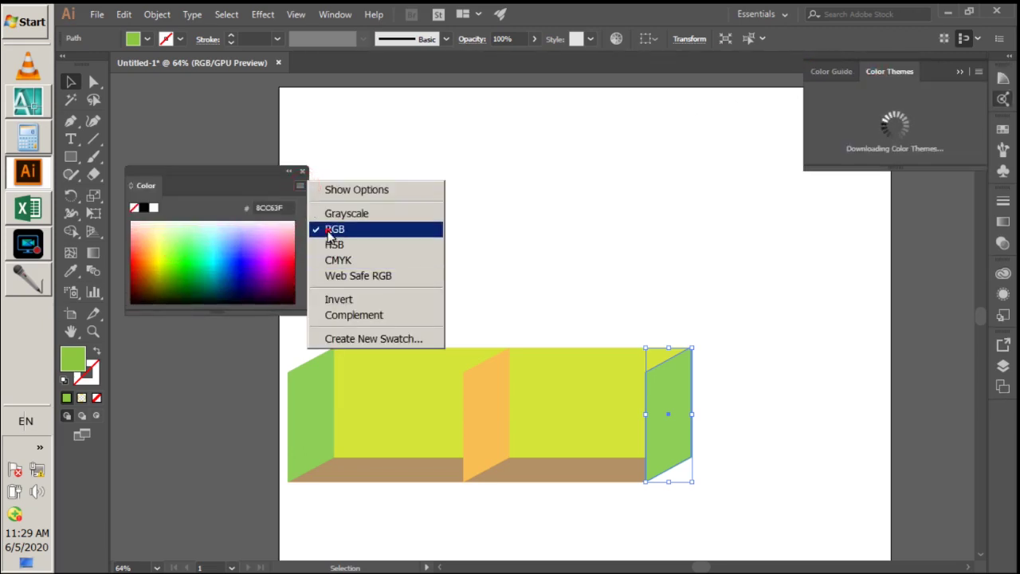
pyautogui.click(330, 231)
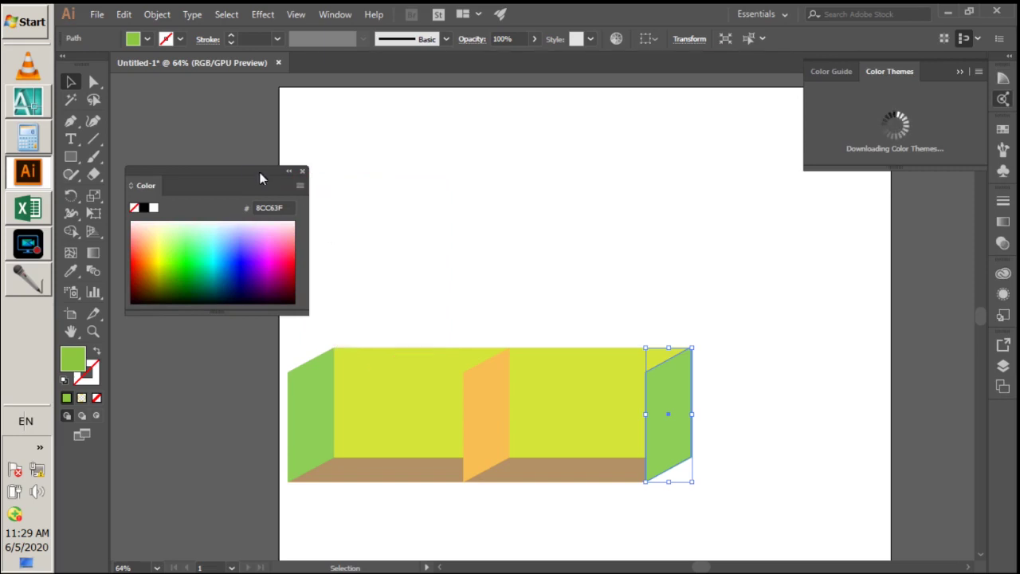
pyautogui.click(245, 163)
pyautogui.moveTo(239, 169); pyautogui.dragTo(231, 139)
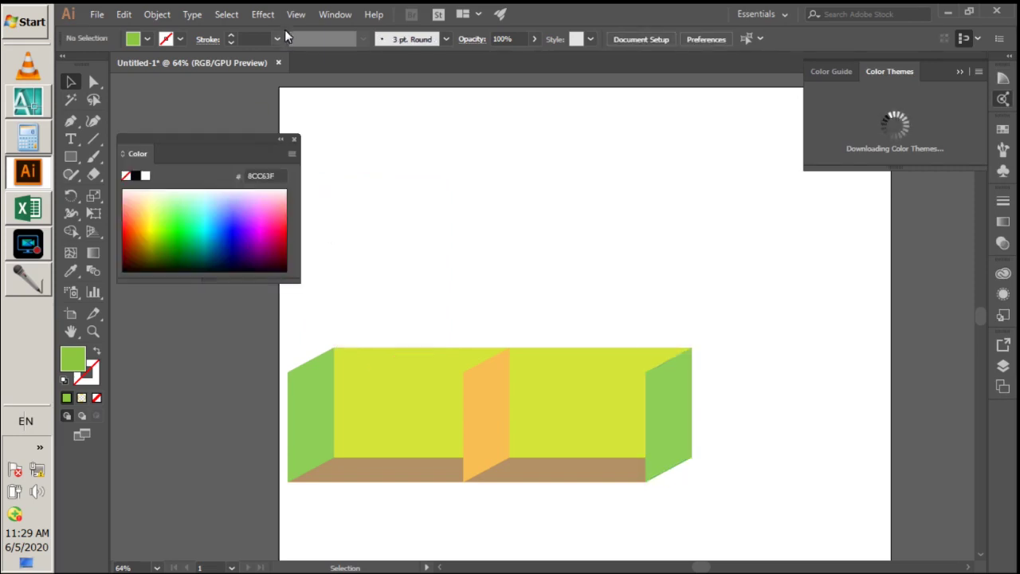
# - Open the Swatches panel and dock it below the floating Color panel
pyautogui.click(336, 13)
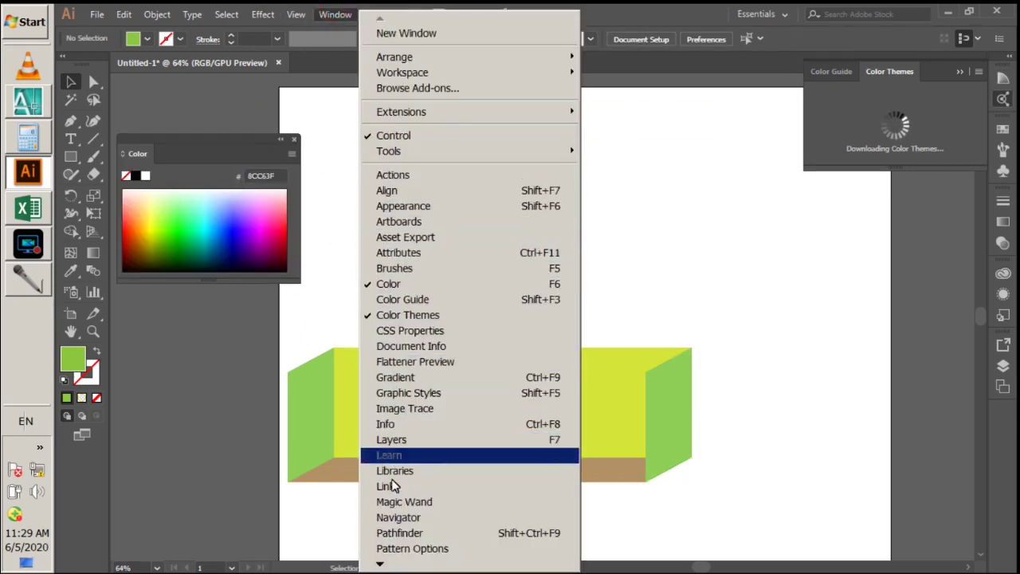
pyautogui.click(392, 552)
pyautogui.click(241, 128)
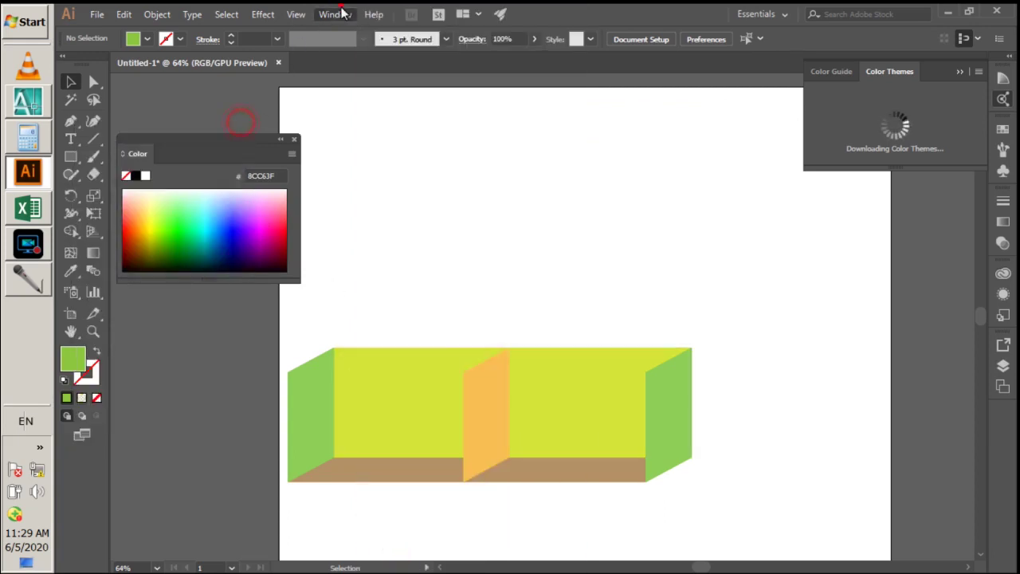
pyautogui.click(336, 14)
pyautogui.click(405, 565)
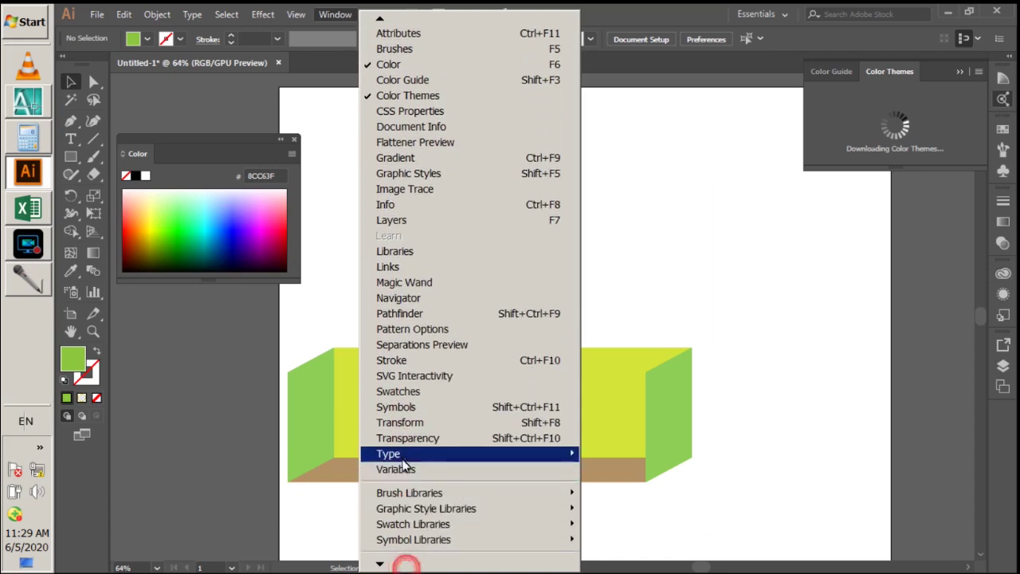
pyautogui.click(398, 327)
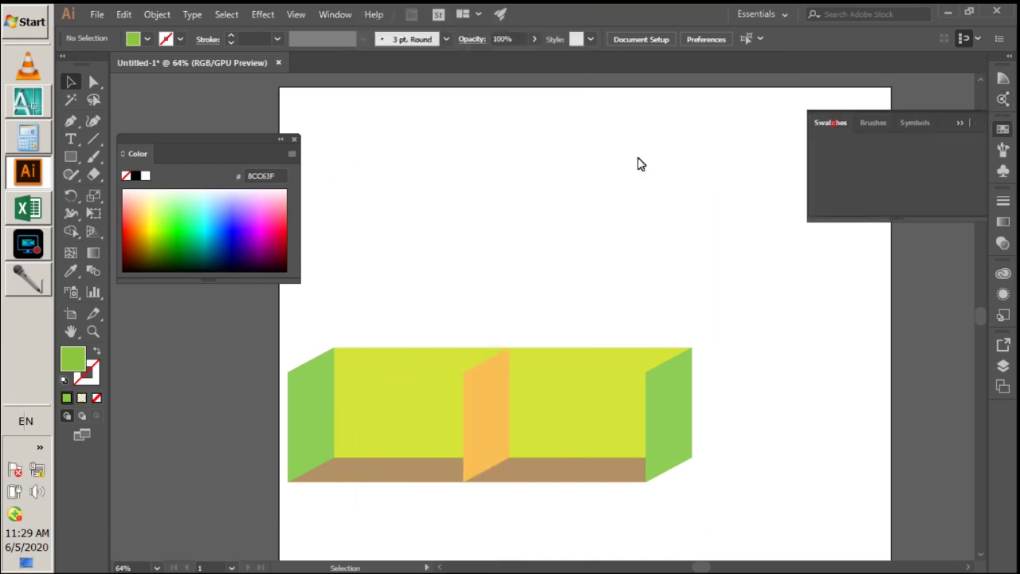
pyautogui.moveTo(152, 288); pyautogui.dragTo(153, 291)
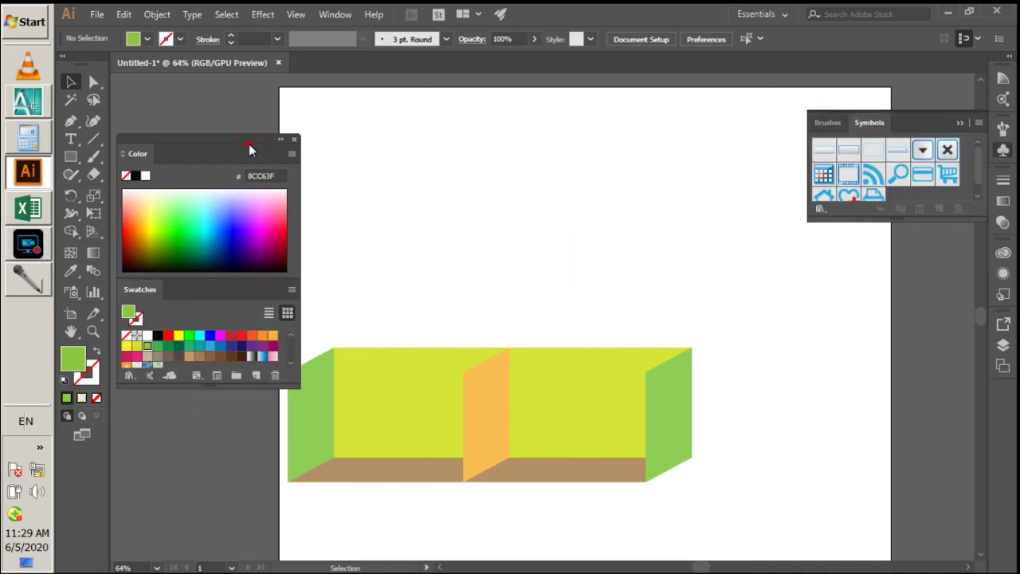
# - Recolour the right side panel a pale cream from the Color spectrum
pyautogui.click(665, 419)
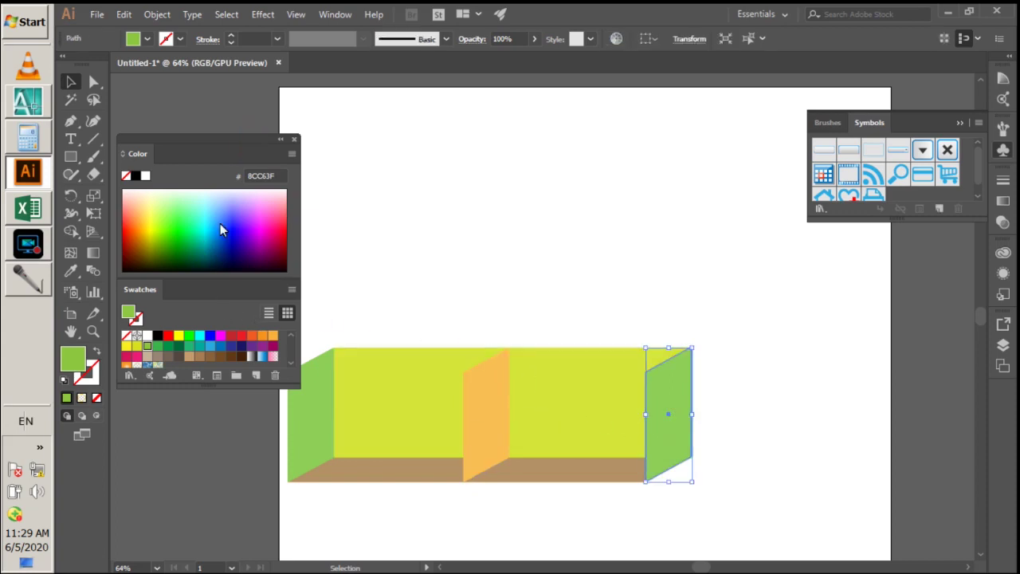
pyautogui.click(148, 196)
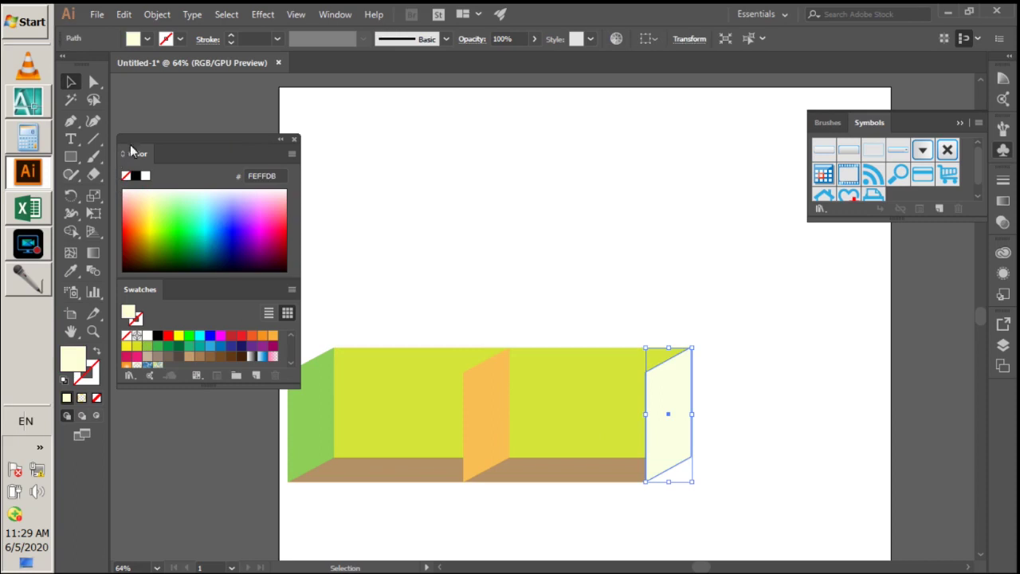
pyautogui.click(528, 180)
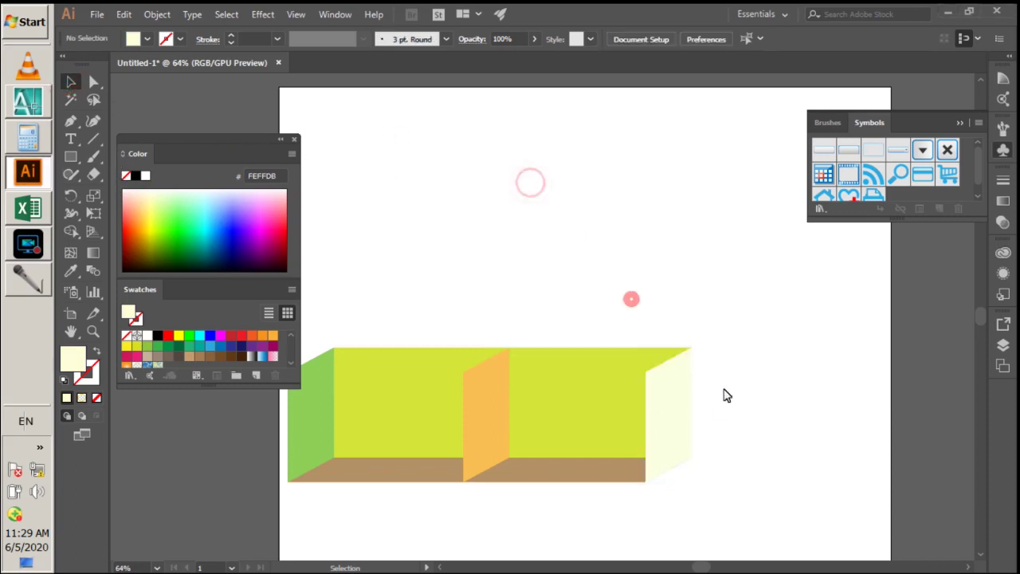
pyautogui.click(662, 420)
pyautogui.click(719, 423)
pyautogui.click(656, 412)
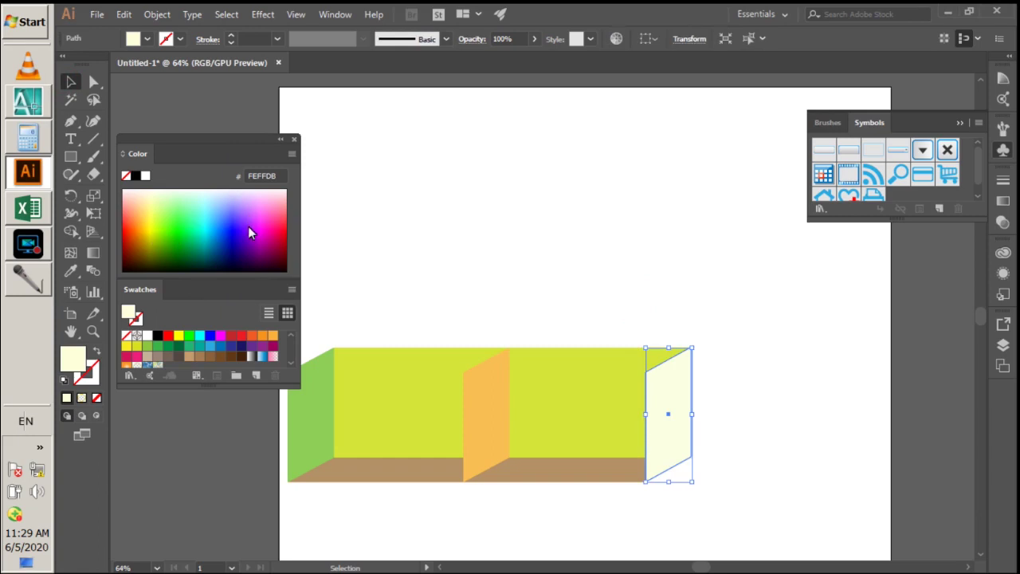
# - Raise HSB saturation to 34.9 for pale yellow FDFFA6, then return to RGB mode
pyautogui.click(291, 153)
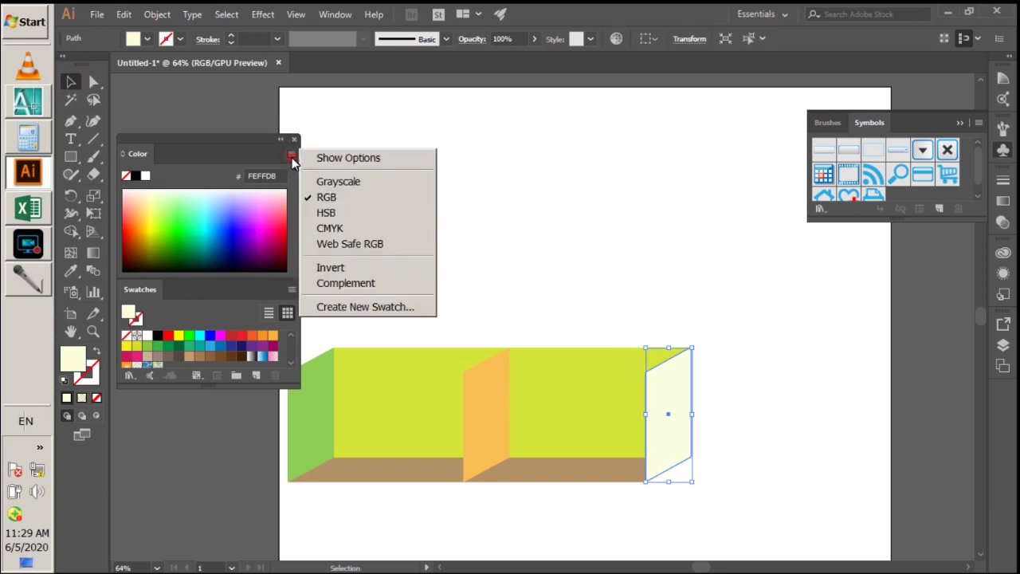
pyautogui.click(312, 212)
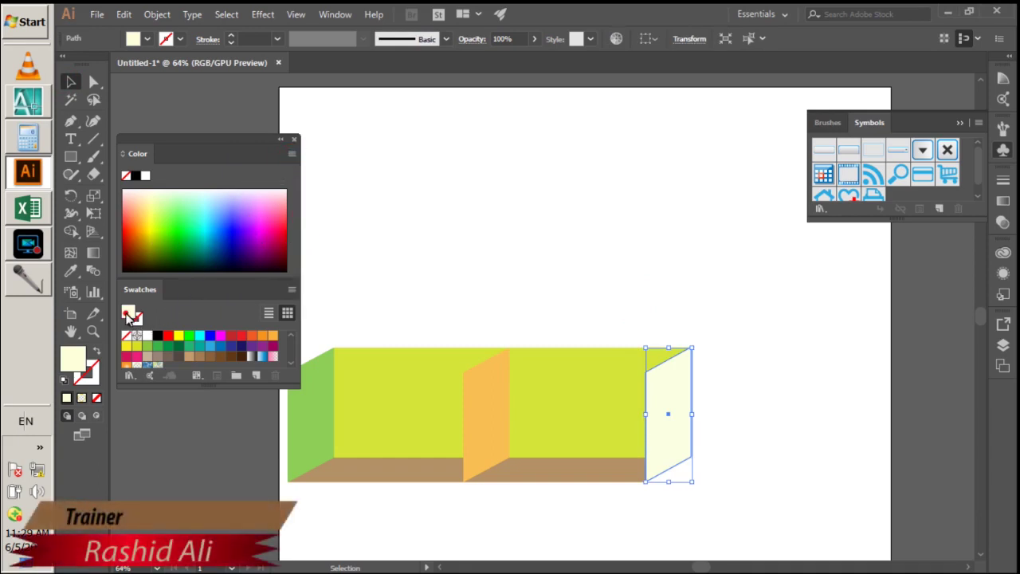
pyautogui.click(292, 153)
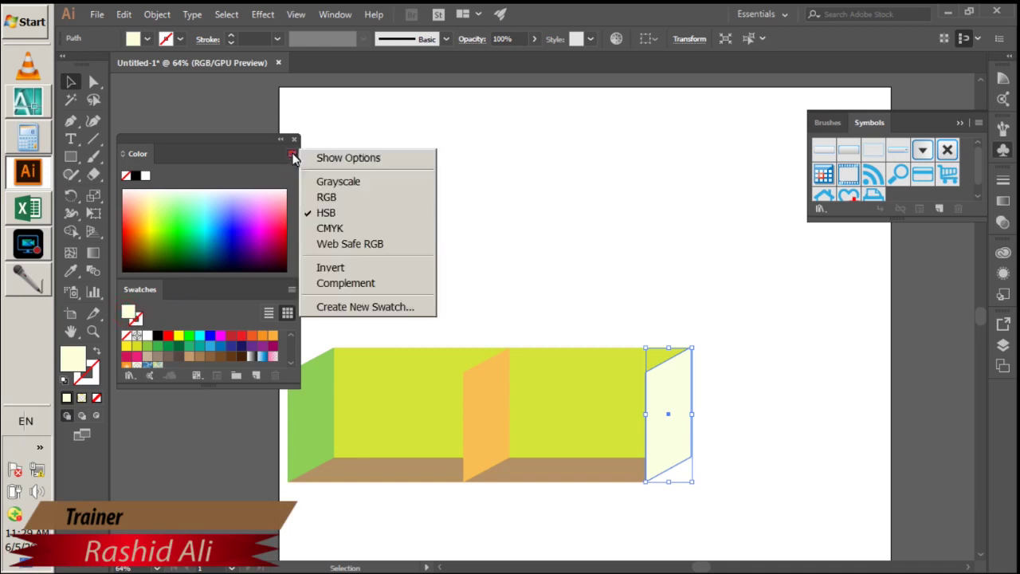
pyautogui.click(338, 157)
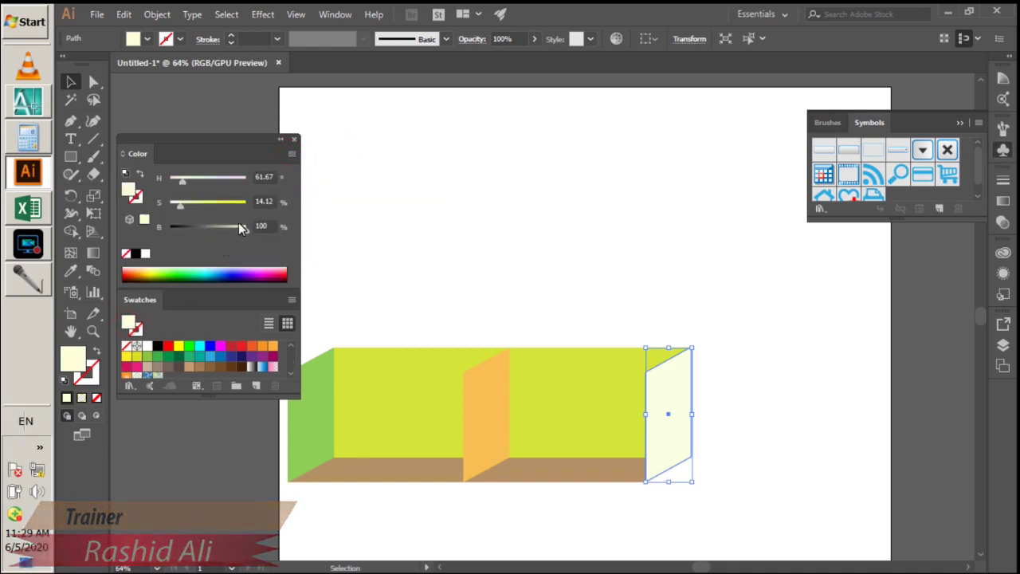
pyautogui.moveTo(181, 204); pyautogui.dragTo(196, 205)
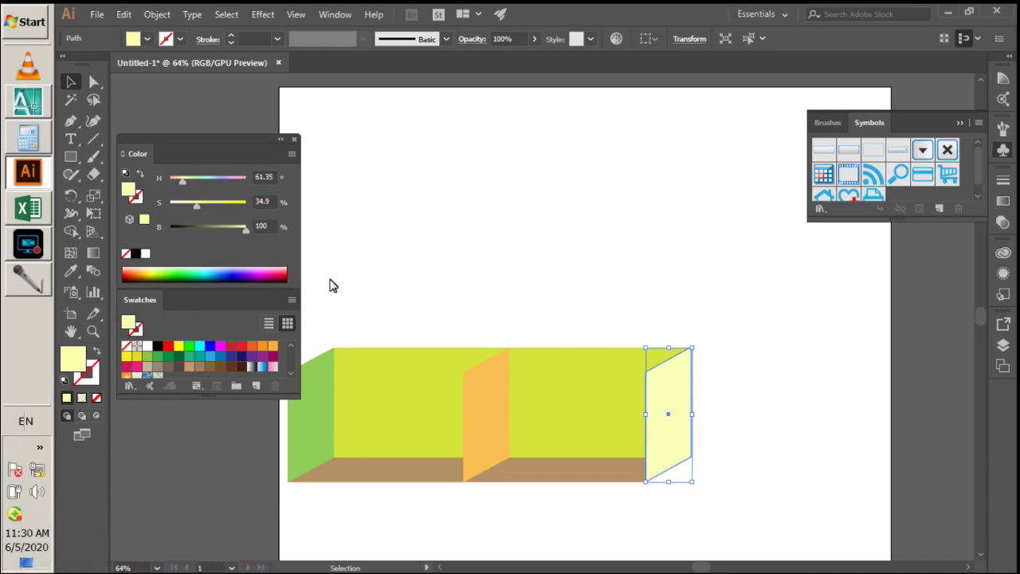
pyautogui.click(292, 154)
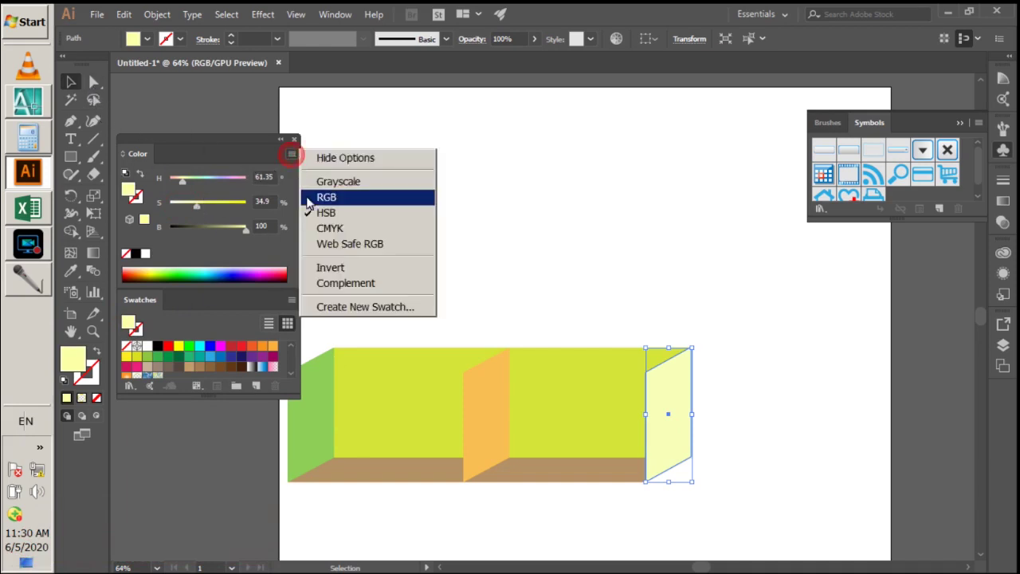
pyautogui.click(311, 197)
pyautogui.click(409, 211)
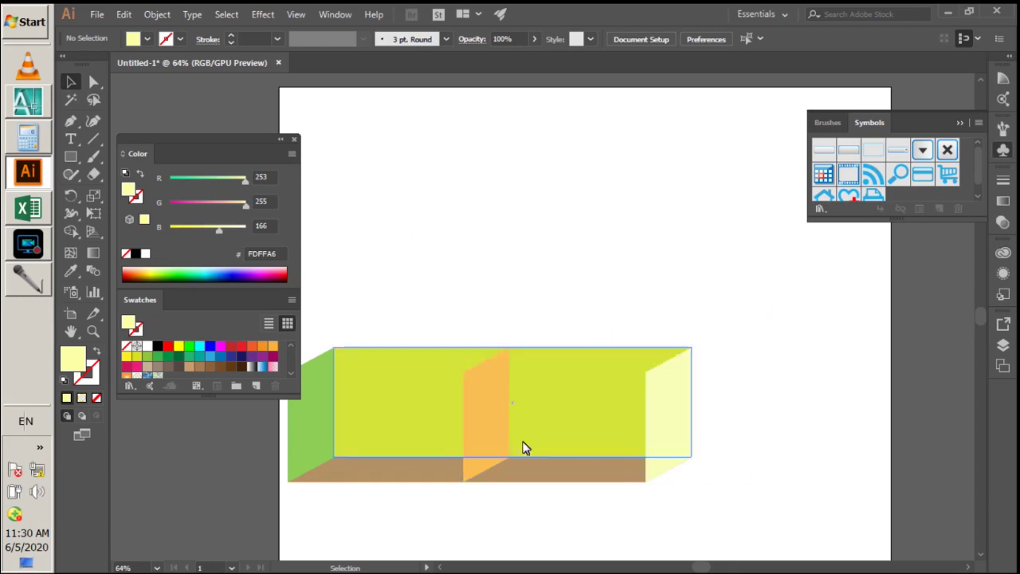
pyautogui.click(383, 482)
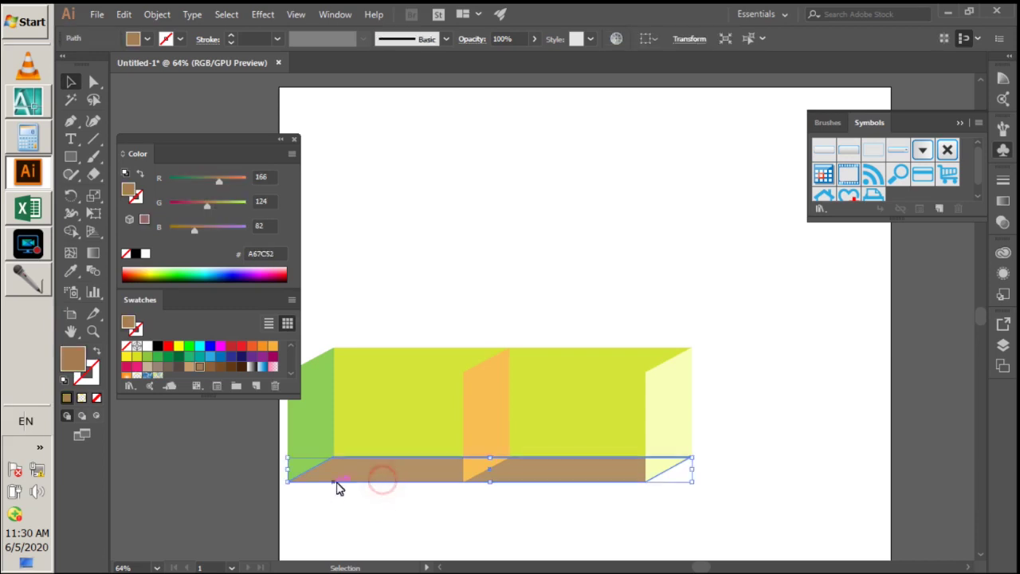
# - Marquee-select all the shelf box shapes and move them together up and right
pyautogui.click(708, 259)
pyautogui.moveTo(806, 332); pyautogui.dragTo(282, 527)
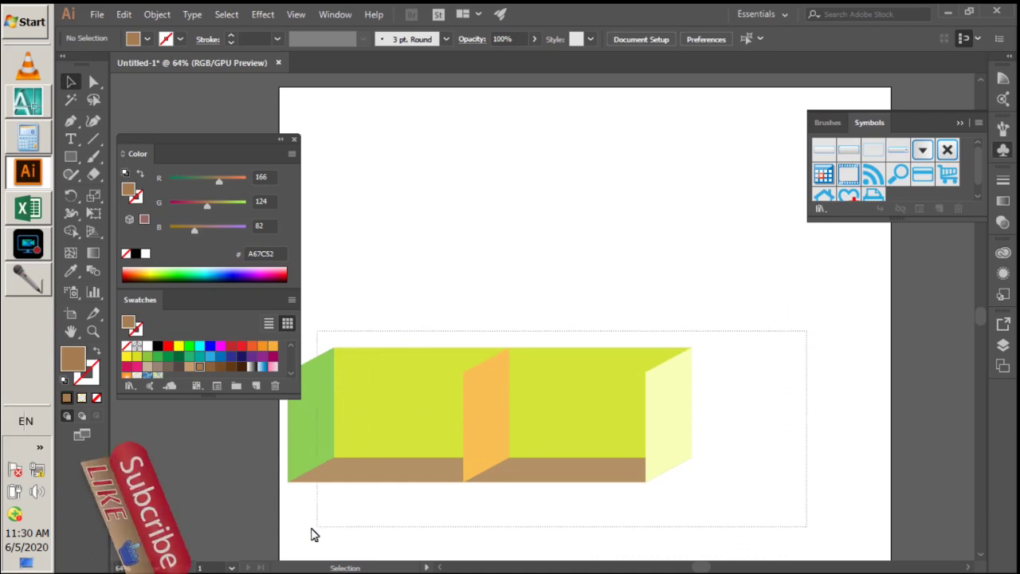
pyautogui.moveTo(415, 446); pyautogui.dragTo(447, 361)
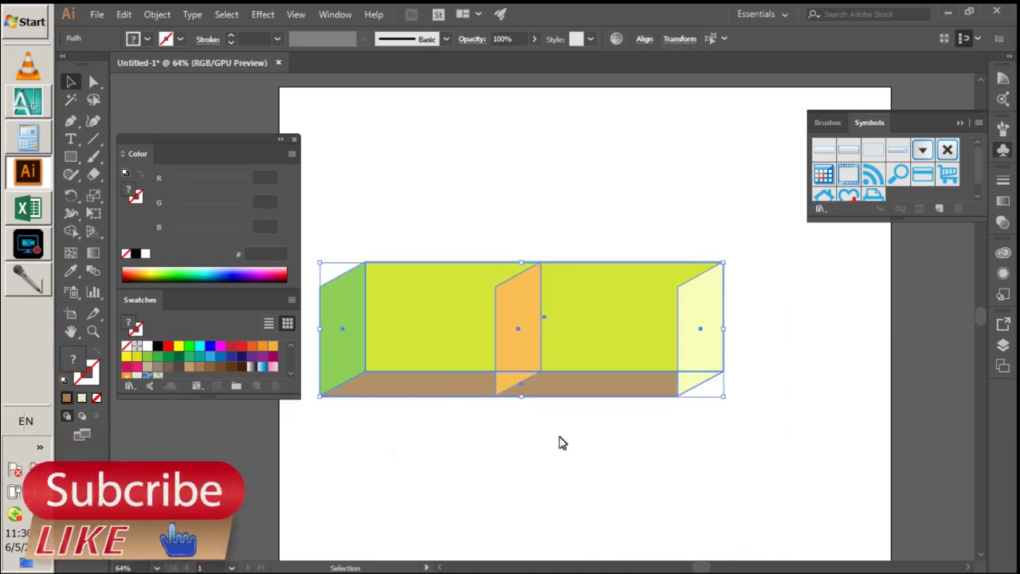
pyautogui.click(614, 444)
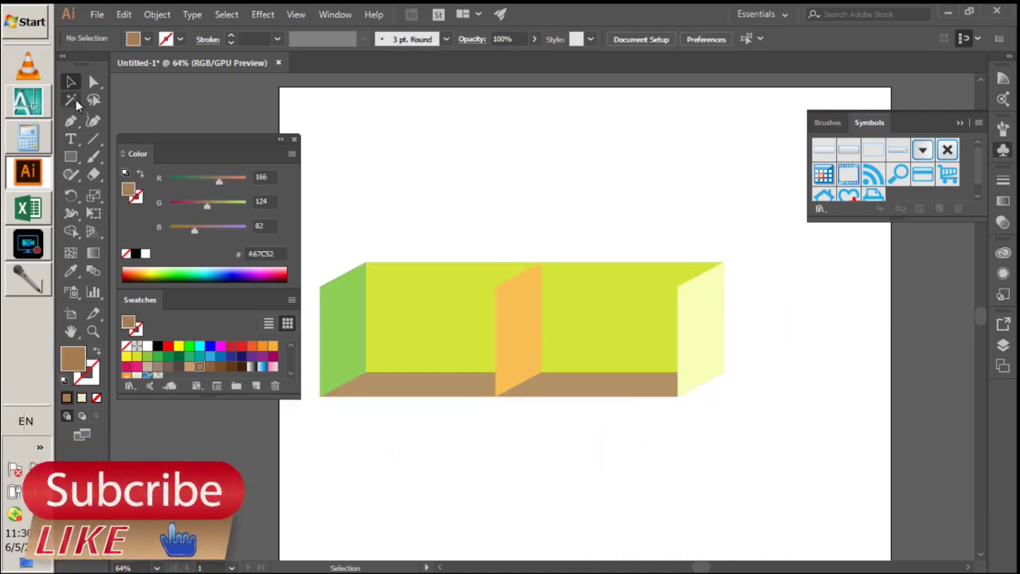
pyautogui.click(93, 82)
pyautogui.moveTo(718, 455)
pyautogui.mouseDown()
pyautogui.moveTo(545, 387)
pyautogui.moveTo(317, 388)
pyautogui.mouseUp()
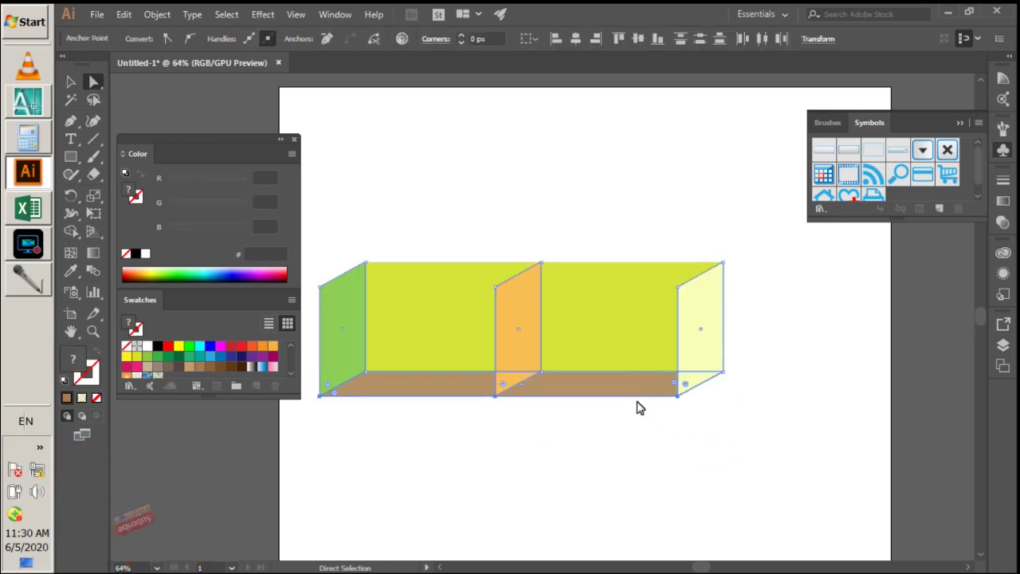
pyautogui.moveTo(679, 398)
pyautogui.mouseDown()
pyautogui.moveTo(672, 411)
pyautogui.moveTo(652, 409)
pyautogui.mouseUp()
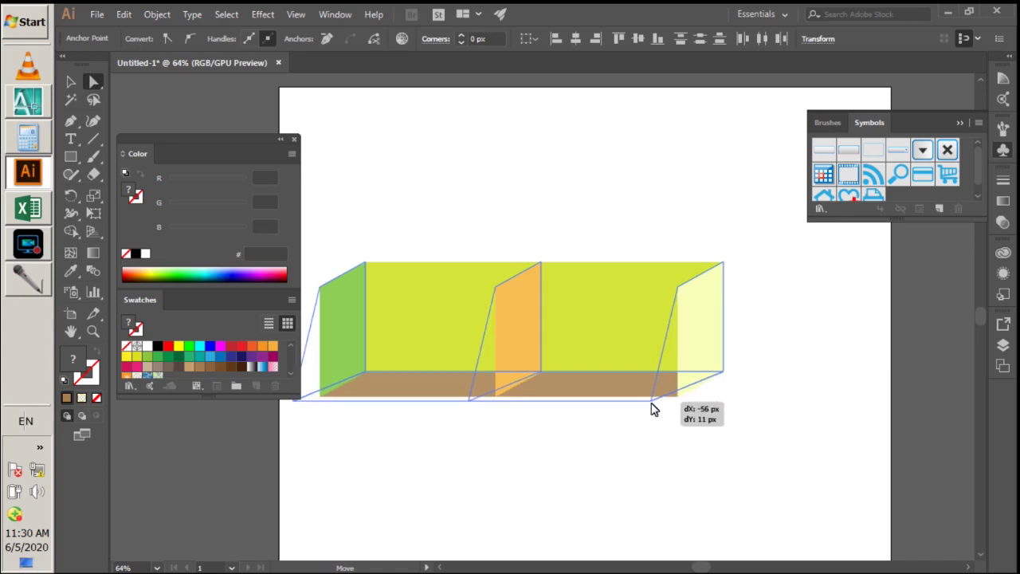
pyautogui.moveTo(652, 408); pyautogui.dragTo(652, 409)
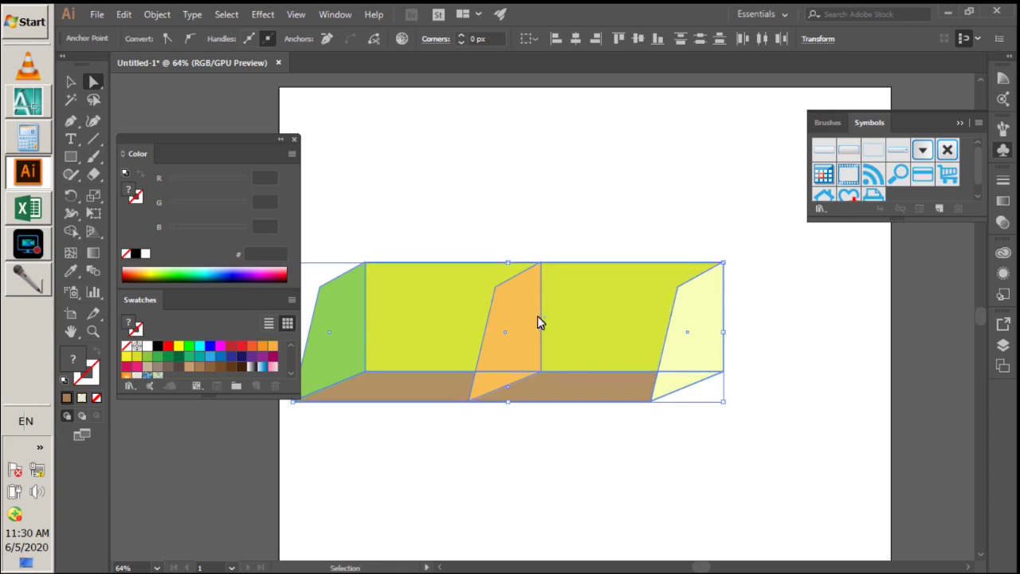
pyautogui.hotkey('ctrl', 'z')
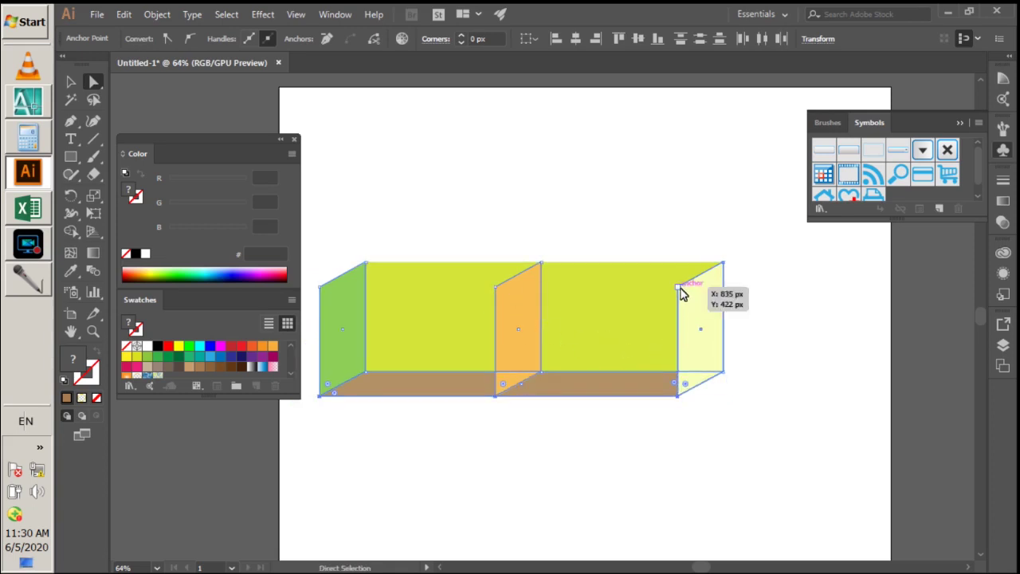
pyautogui.moveTo(702, 451); pyautogui.dragTo(583, 291)
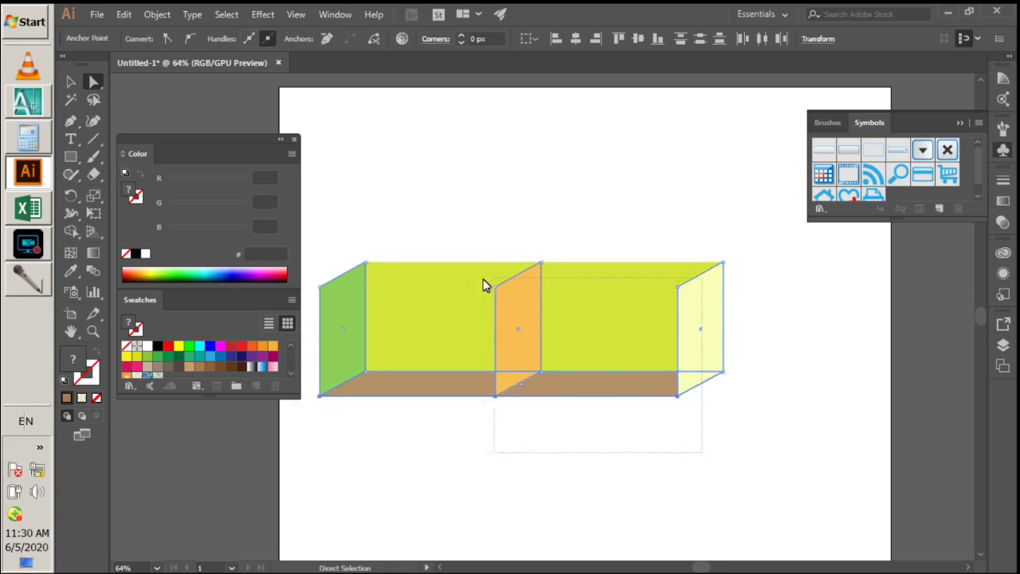
pyautogui.moveTo(345, 291); pyautogui.dragTo(305, 293)
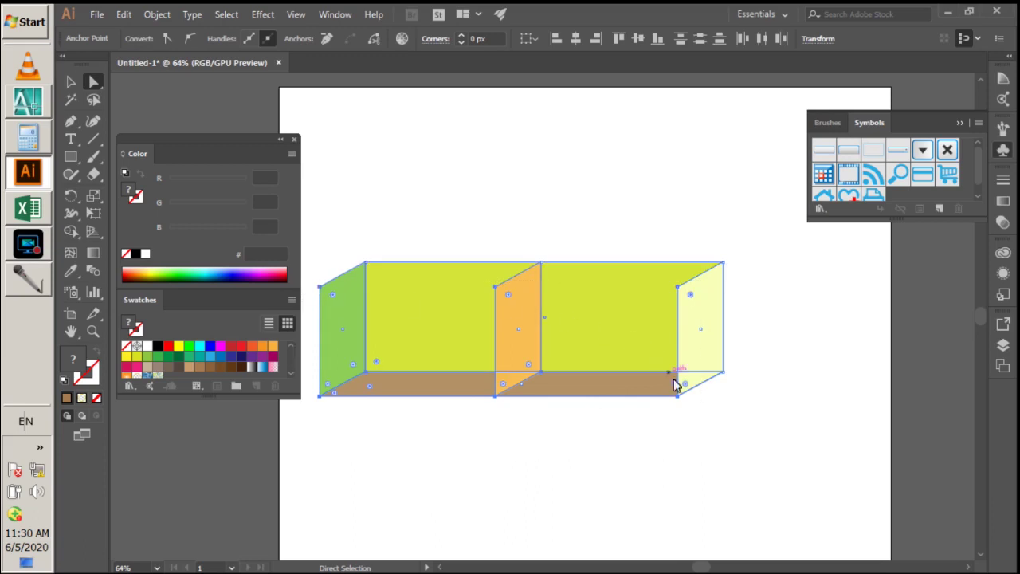
pyautogui.moveTo(678, 396); pyautogui.dragTo(656, 408)
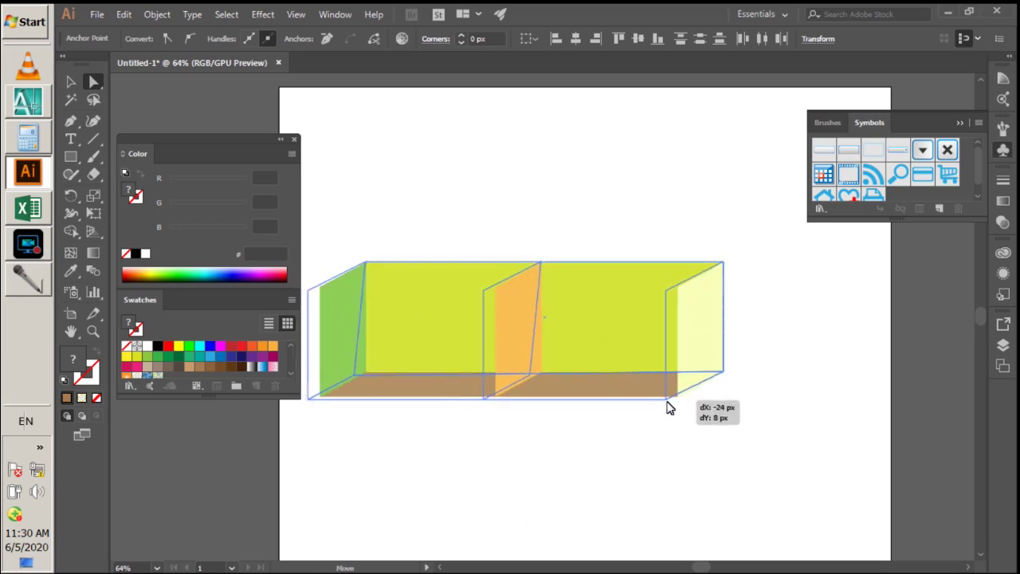
pyautogui.moveTo(656, 408); pyautogui.dragTo(666, 411)
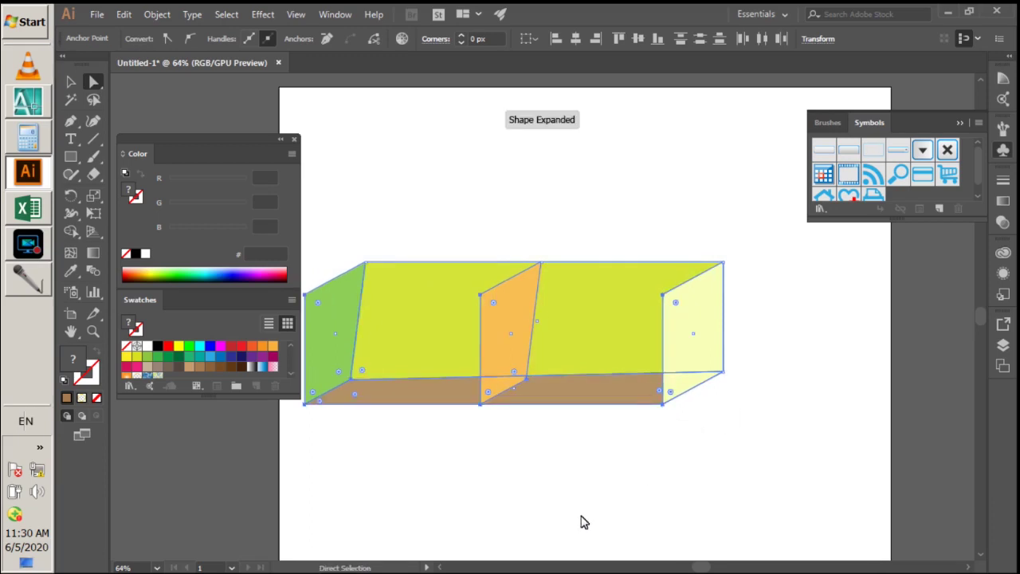
pyautogui.hotkey('ctrl', 'z')
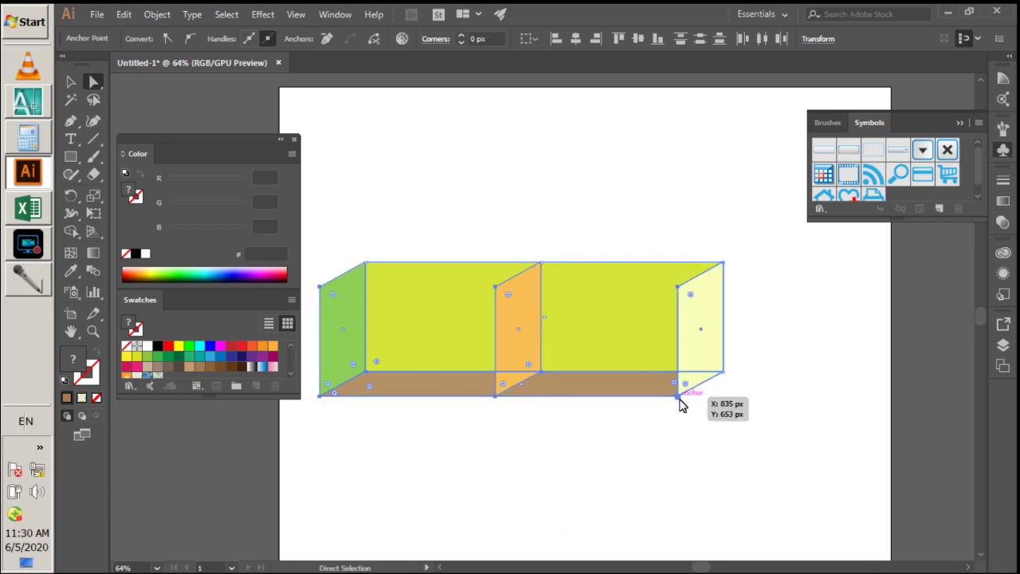
pyautogui.moveTo(677, 405)
pyautogui.mouseDown()
pyautogui.moveTo(637, 415)
pyautogui.moveTo(645, 404)
pyautogui.moveTo(636, 425)
pyautogui.mouseUp()
pyautogui.moveTo(757, 232)
pyautogui.mouseDown()
pyautogui.moveTo(358, 314)
pyautogui.moveTo(312, 313)
pyautogui.mouseUp()
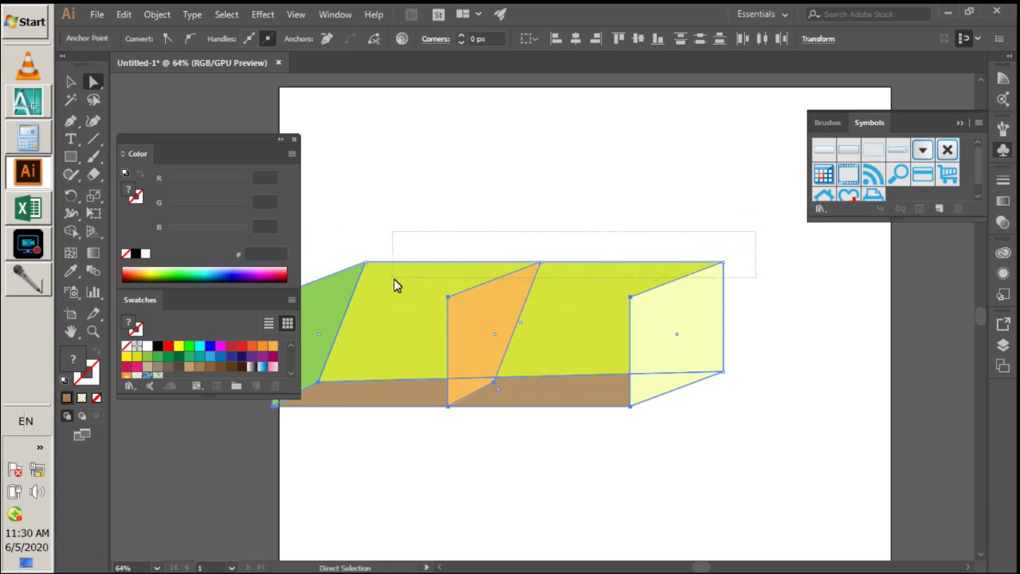
pyautogui.moveTo(495, 283); pyautogui.dragTo(676, 326)
pyautogui.hotkey('ctrl', 'z')
pyautogui.hotkey('ctrl', 'z')
pyautogui.hotkey('ctrl', 'z')
pyautogui.hotkey('ctrl', 'z')
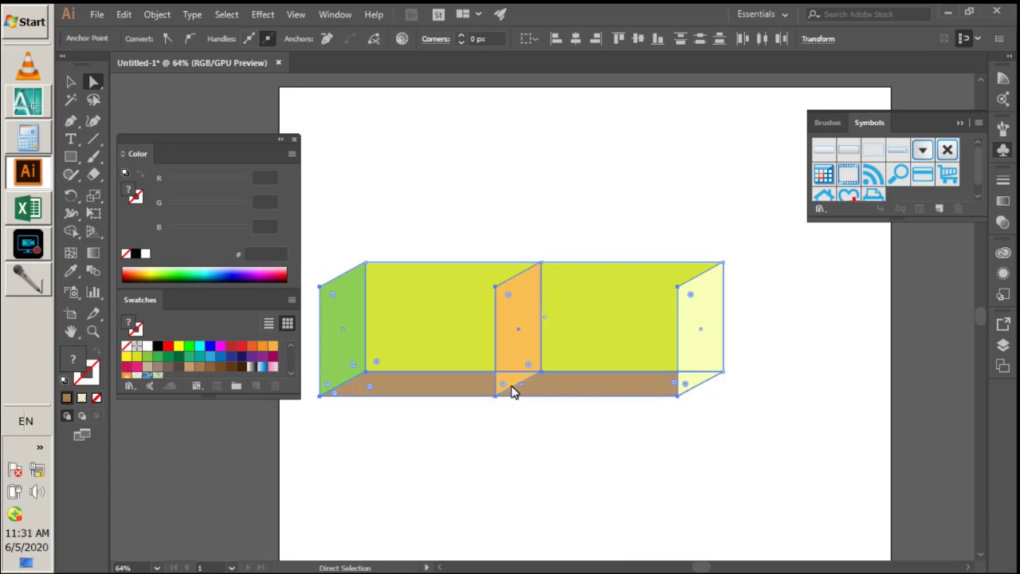
pyautogui.press('v')
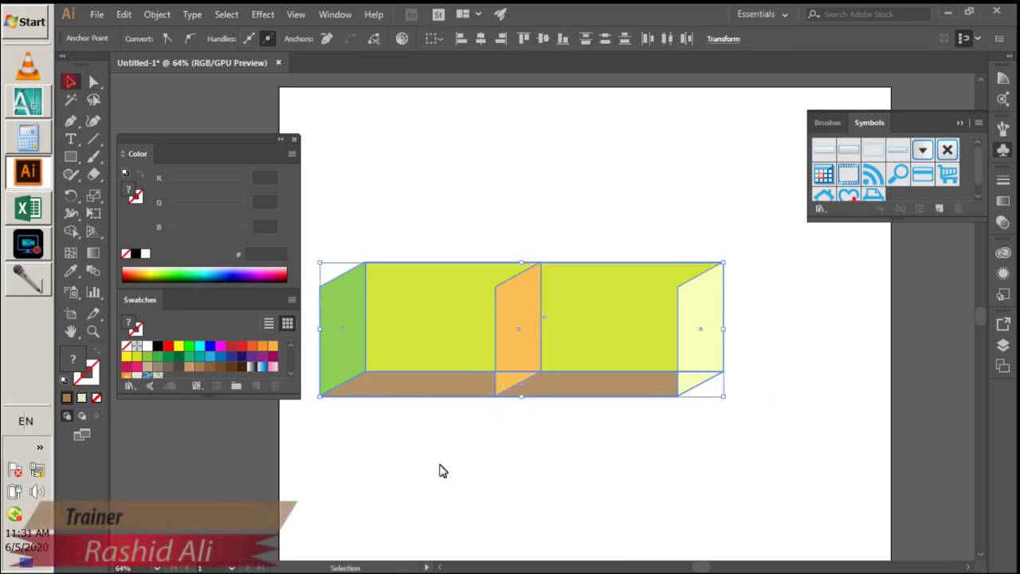
# - Delete the orange divider, the pale yellow right panel and the green left panel
pyautogui.click(462, 509)
pyautogui.click(505, 368)
pyautogui.press('Delete')
pyautogui.click(692, 342)
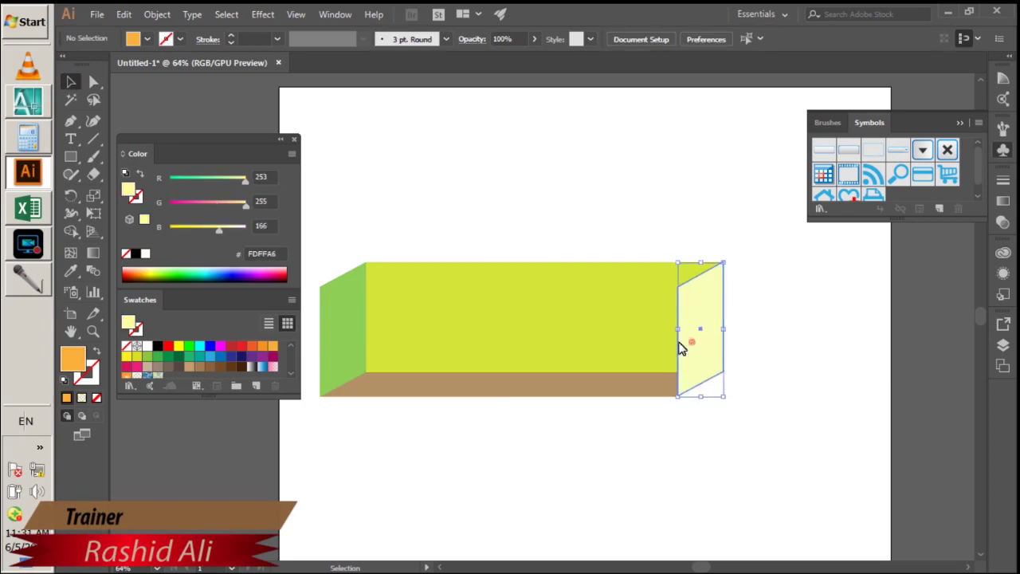
pyautogui.press('Delete')
pyautogui.click(323, 335)
pyautogui.press('Delete')
# - Select the brown floor's front anchor points with Direct Selection
pyautogui.click(412, 472)
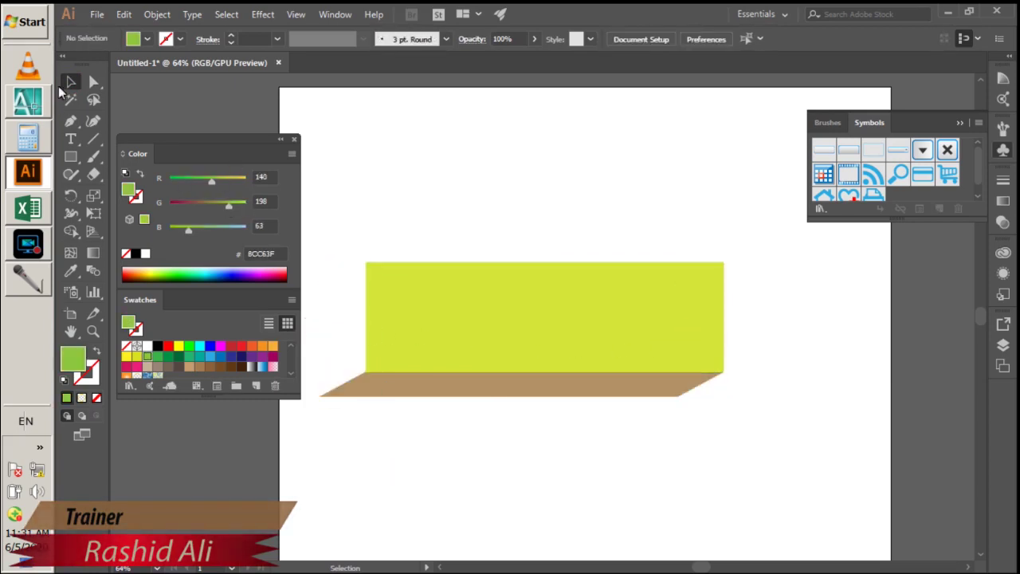
pyautogui.click(91, 82)
pyautogui.moveTo(317, 384)
pyautogui.mouseDown()
pyautogui.moveTo(687, 417)
pyautogui.moveTo(624, 418)
pyautogui.mouseUp()
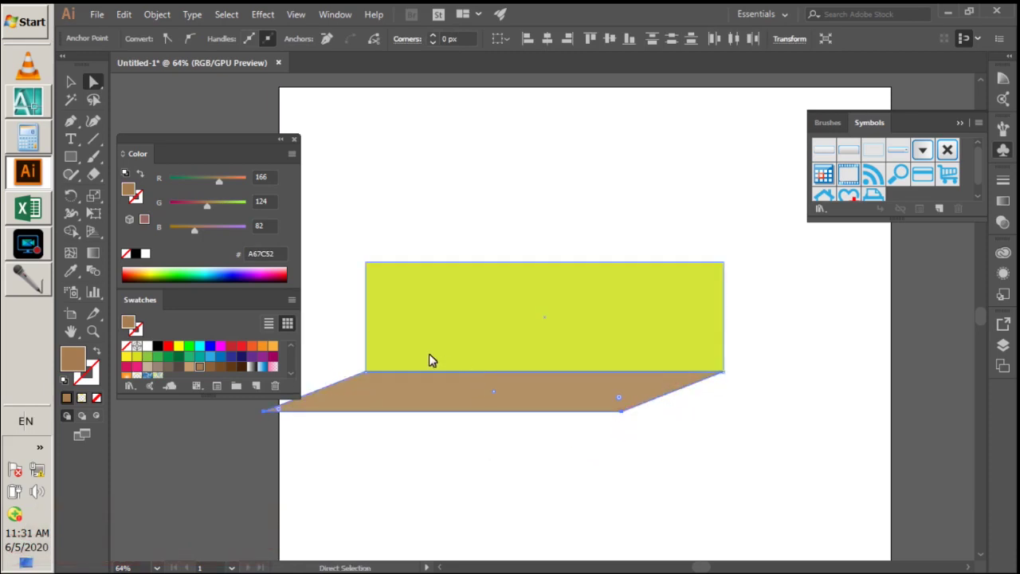
# - Raise the yellow back wall's top edge about 117 px above the brown floor
pyautogui.scroll(-1, 433, 352)
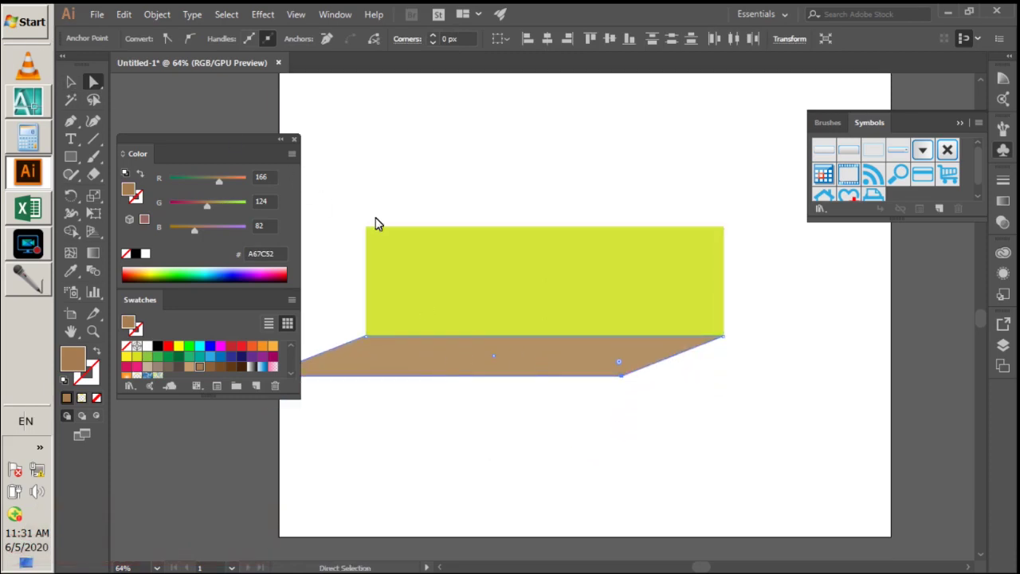
pyautogui.click(385, 261)
pyautogui.moveTo(723, 228)
pyautogui.mouseDown()
pyautogui.moveTo(728, 176)
pyautogui.moveTo(731, 185)
pyautogui.mouseUp()
pyautogui.scroll(-2, 582, 244)
pyautogui.scroll(1, 467, 310)
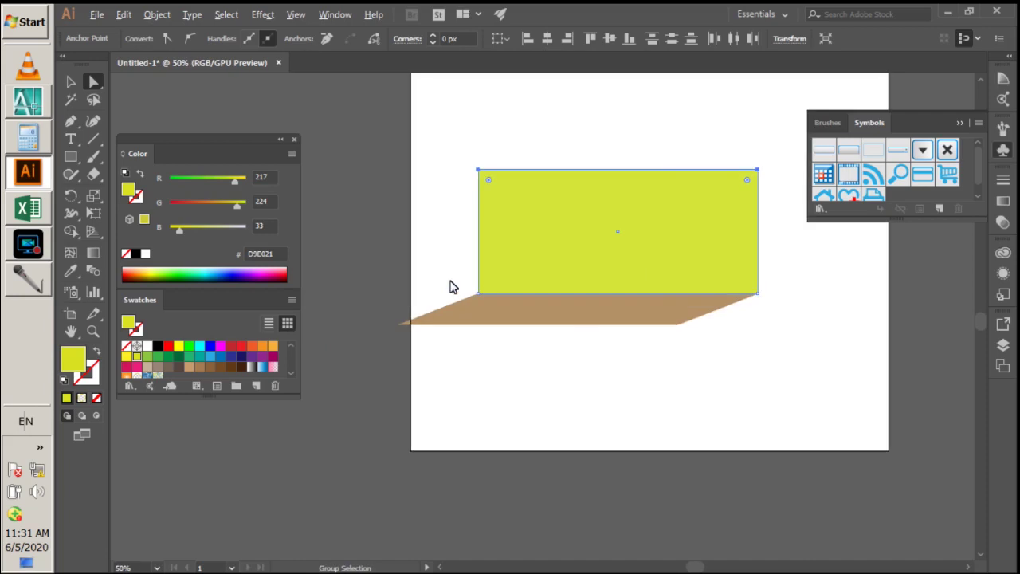
pyautogui.click(76, 157)
pyautogui.click(469, 156)
pyautogui.press('Escape')
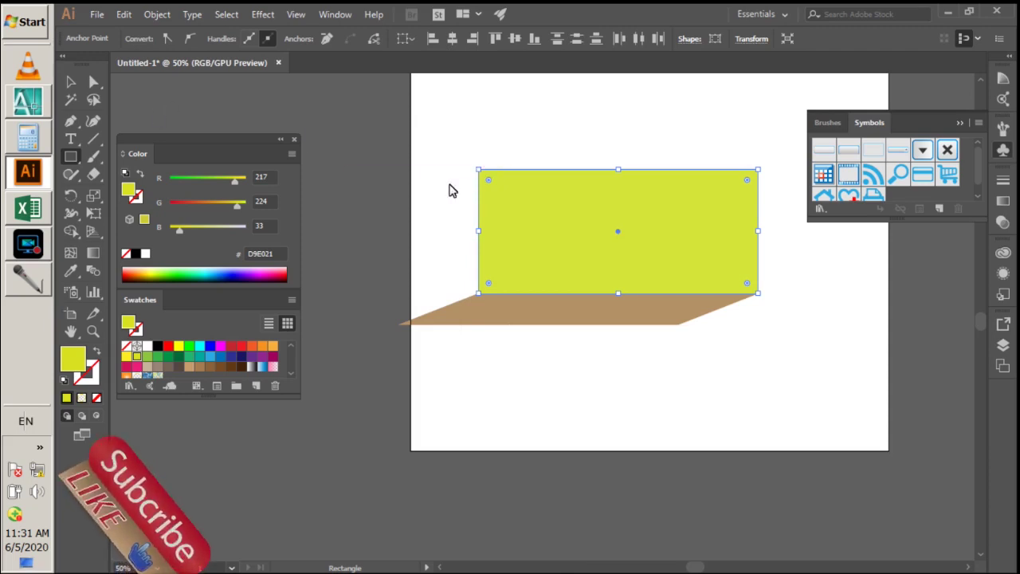
# - Add a side panel left of the back wall, slanted down to the floor corner and filled 8CC63F
pyautogui.click(70, 81)
pyautogui.click(378, 144)
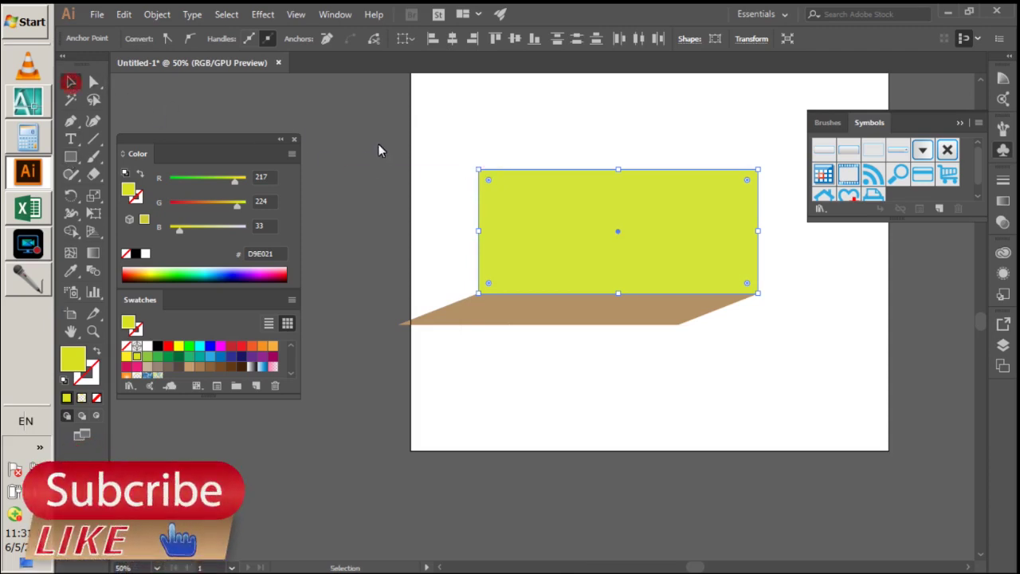
pyautogui.click(71, 157)
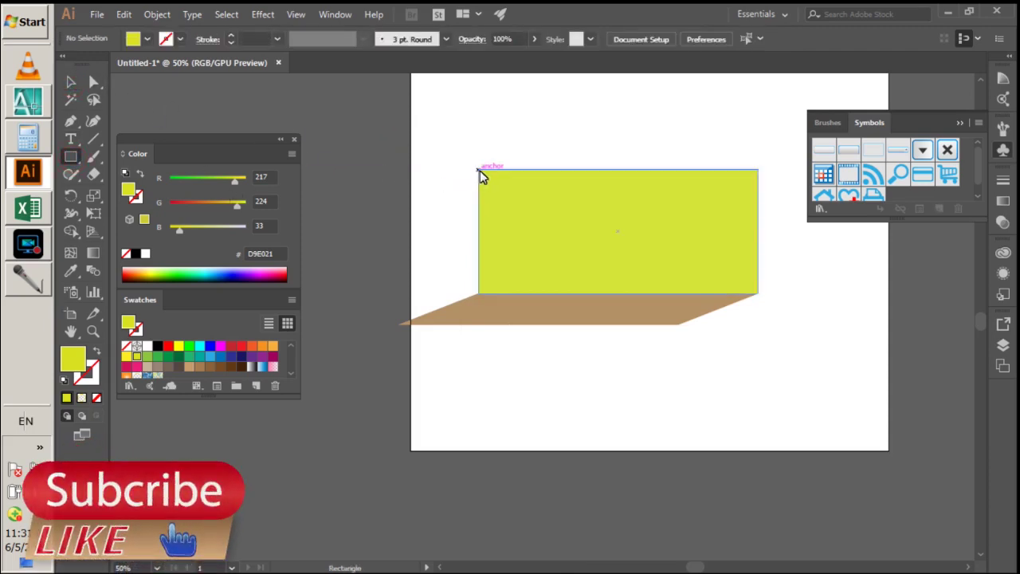
pyautogui.moveTo(480, 170); pyautogui.dragTo(407, 318)
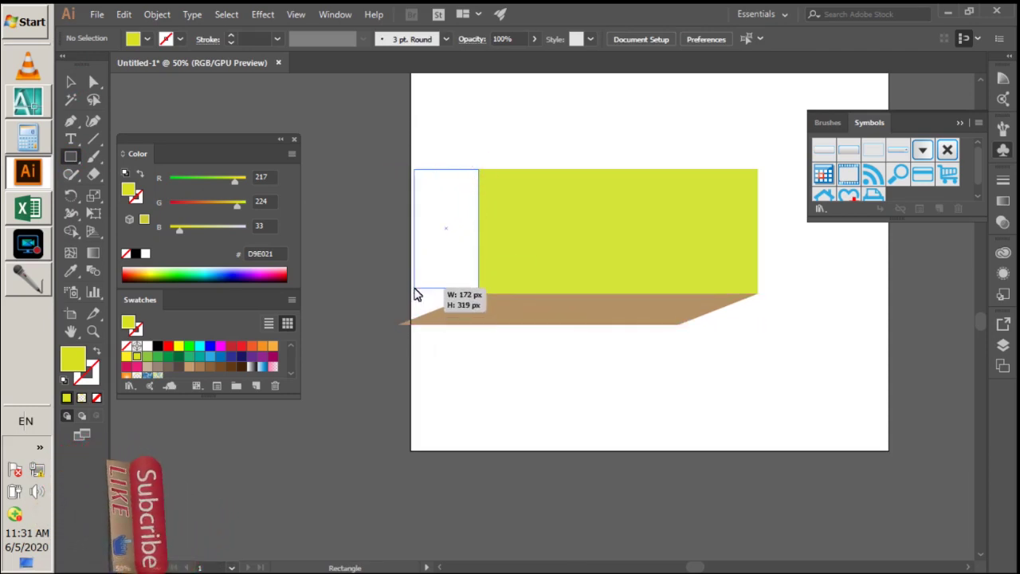
pyautogui.moveTo(406, 317); pyautogui.dragTo(414, 294)
pyautogui.press('a')
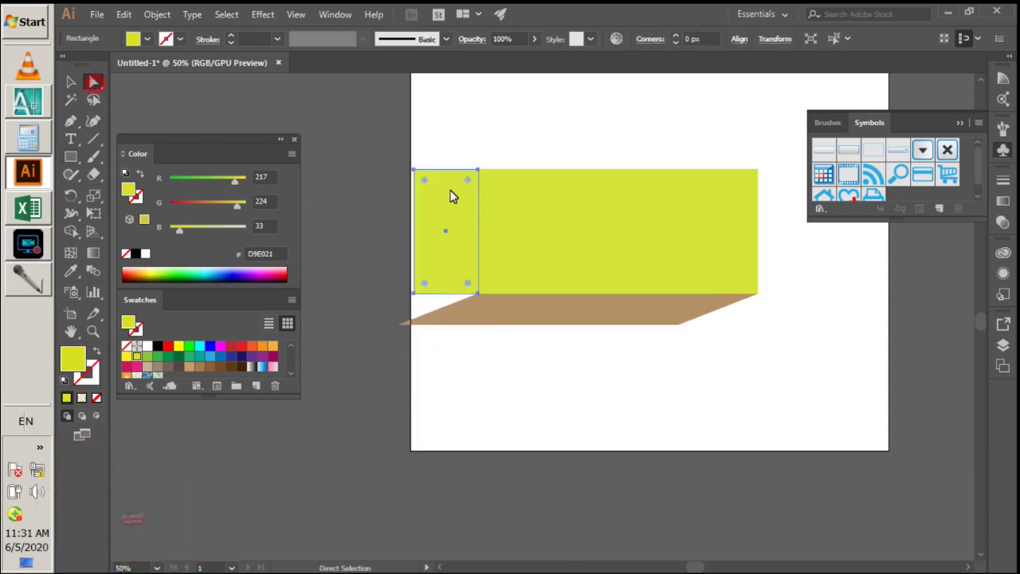
pyautogui.moveTo(414, 294); pyautogui.dragTo(399, 325)
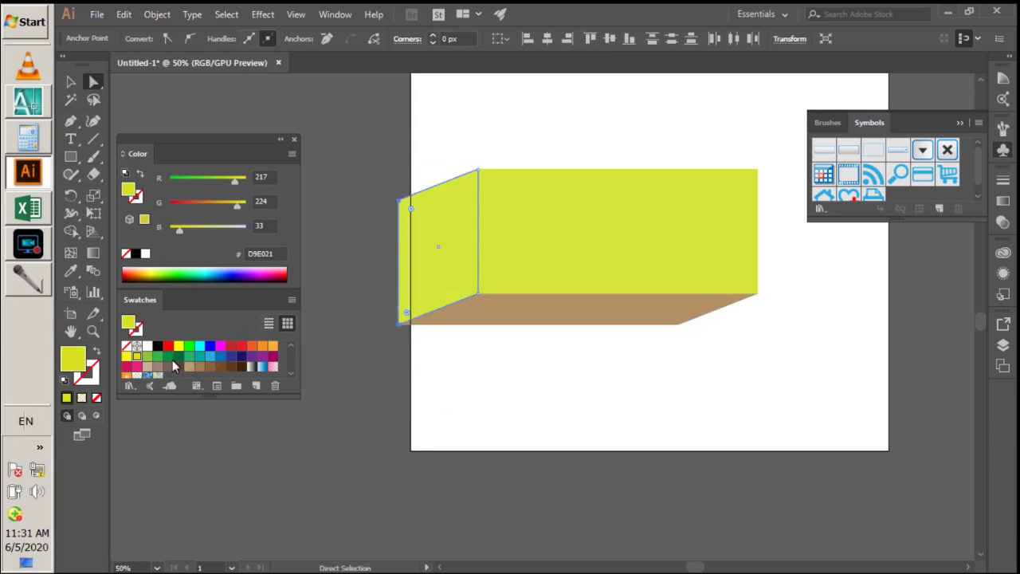
pyautogui.click(147, 356)
pyautogui.click(70, 83)
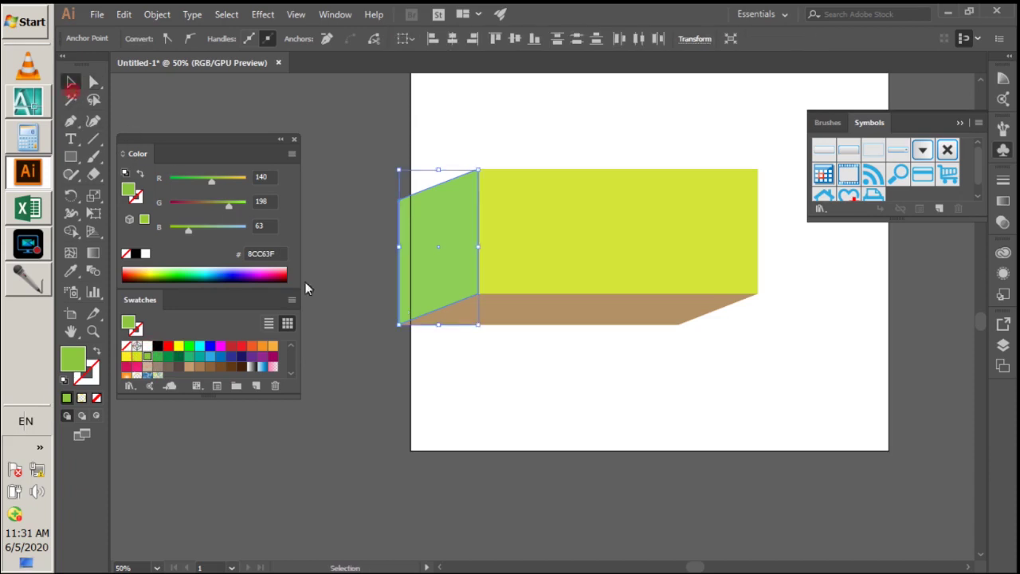
# - Copy the green side panel to the middle and the right end of the wall
pyautogui.moveTo(436, 269); pyautogui.dragTo(563, 282)
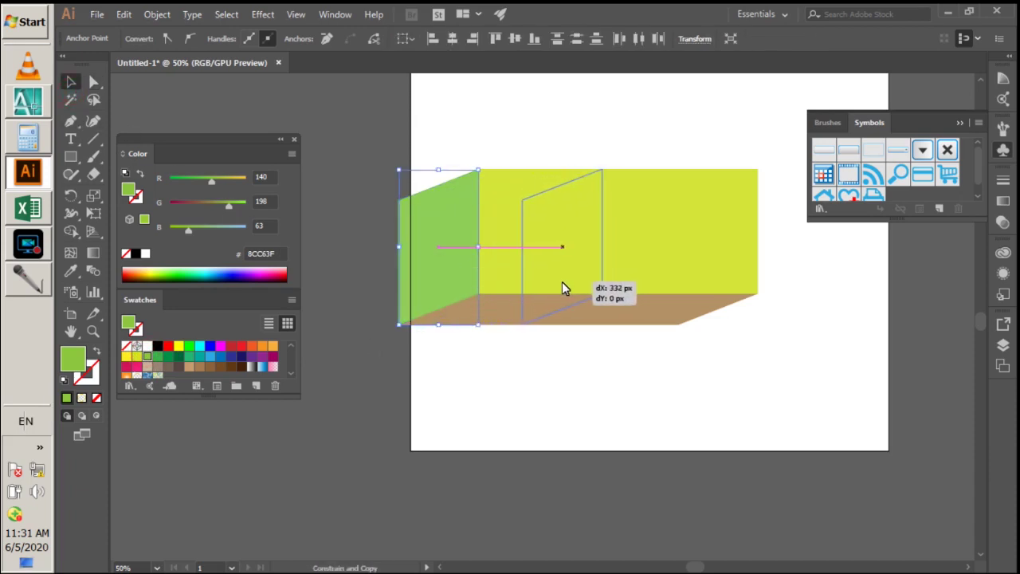
pyautogui.moveTo(561, 288); pyautogui.dragTo(710, 286)
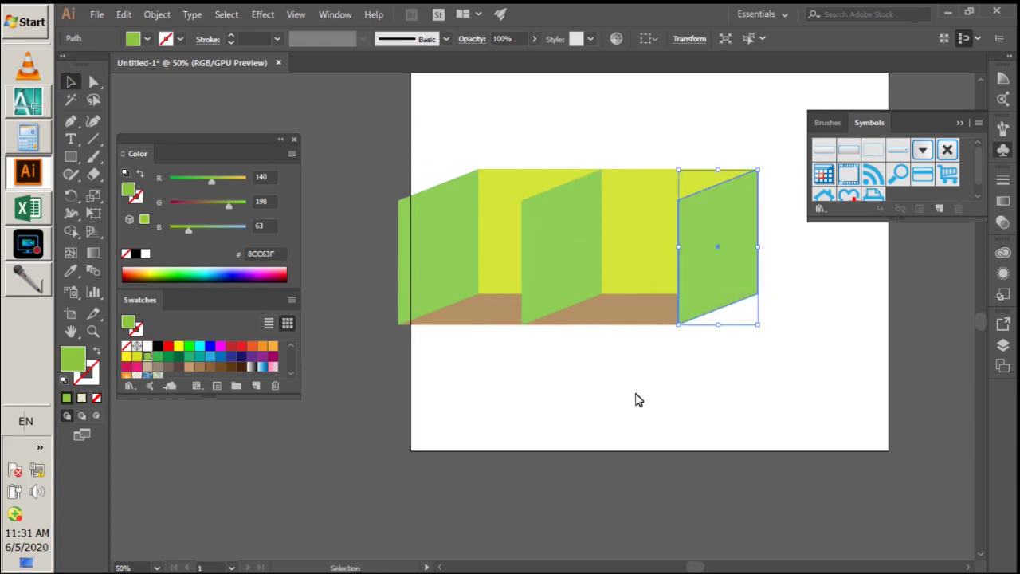
pyautogui.click(516, 393)
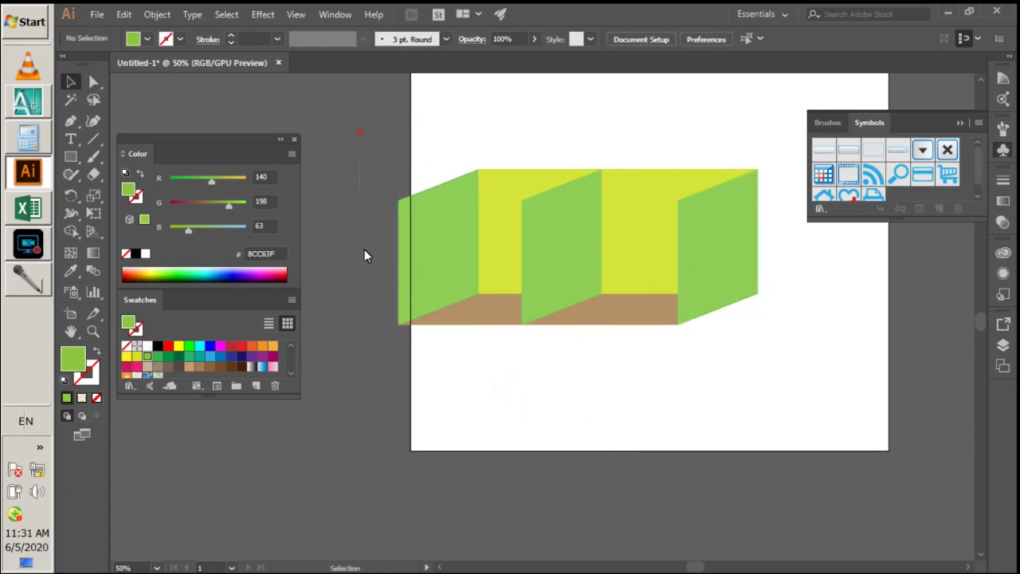
# - Move the whole shelf assembly lower and further to the right
pyautogui.moveTo(357, 131); pyautogui.dragTo(665, 317)
pyautogui.moveTo(701, 253)
pyautogui.mouseDown()
pyautogui.moveTo(748, 313)
pyautogui.moveTo(765, 382)
pyautogui.mouseUp()
pyautogui.click(848, 329)
pyautogui.click(789, 356)
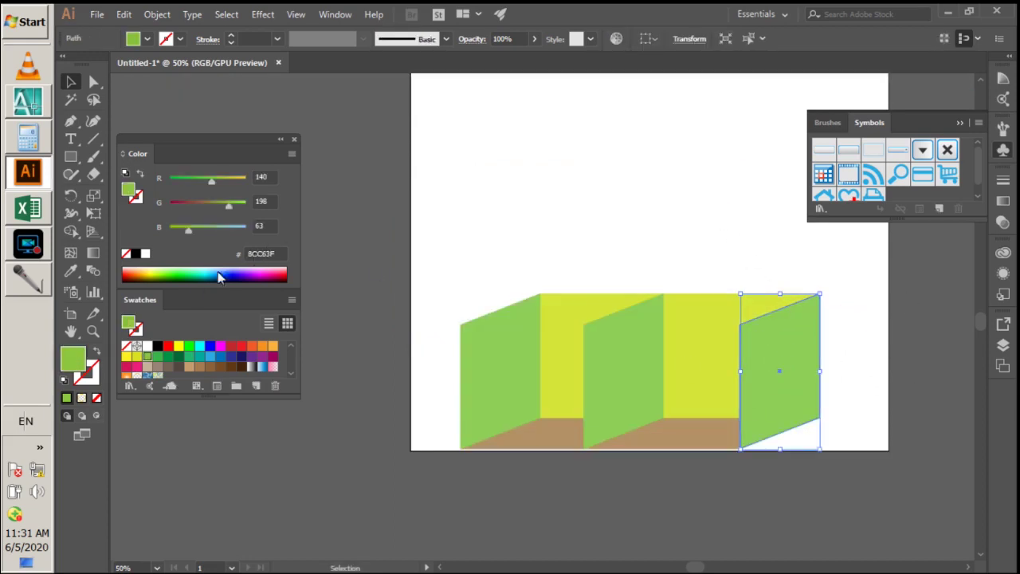
# - Fill the right side panel FFF873, the middle divider F6FF17, and the back wall A0E021
pyautogui.click(148, 275)
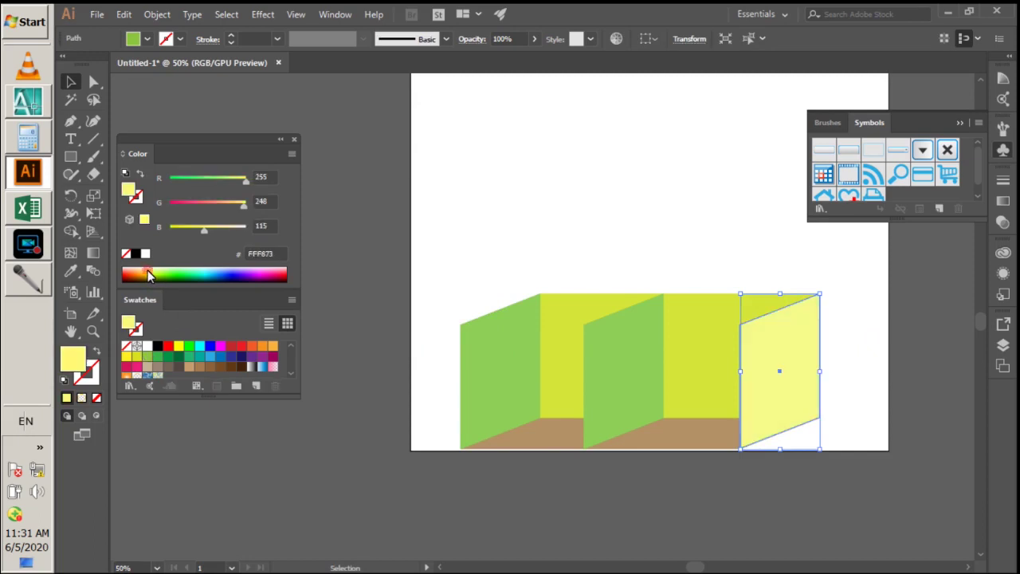
pyautogui.click(628, 380)
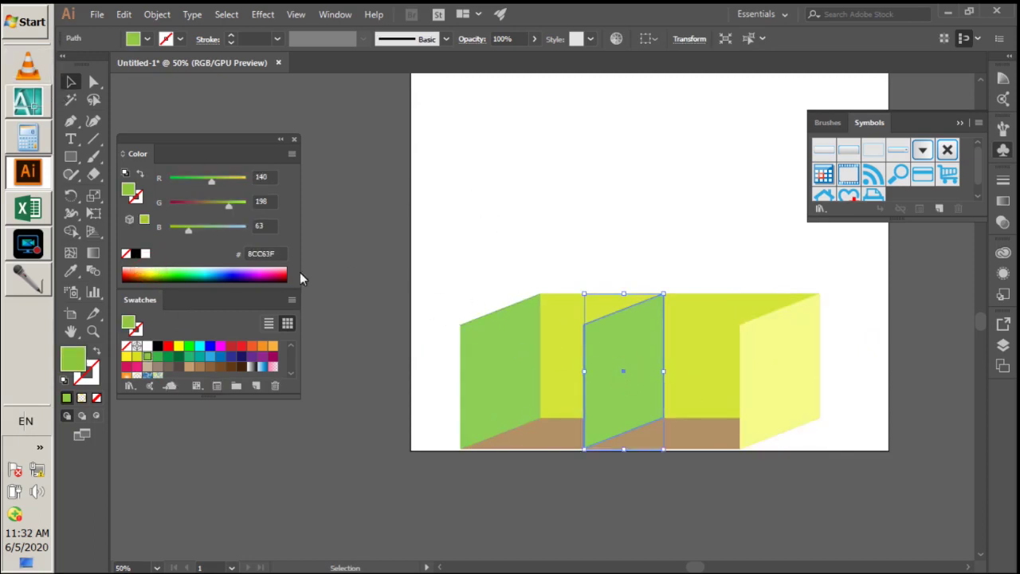
pyautogui.click(150, 273)
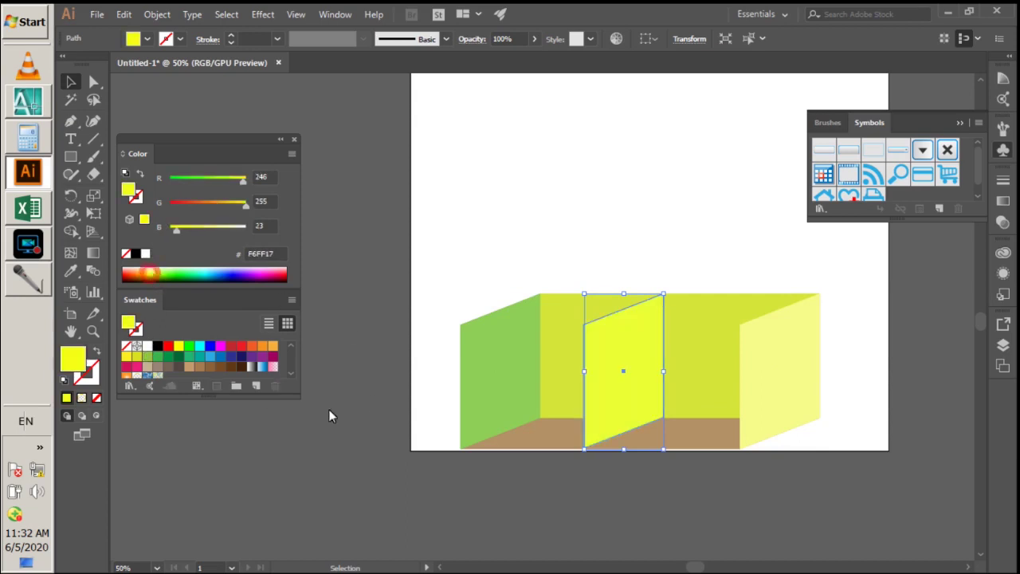
pyautogui.click(603, 173)
pyautogui.click(702, 318)
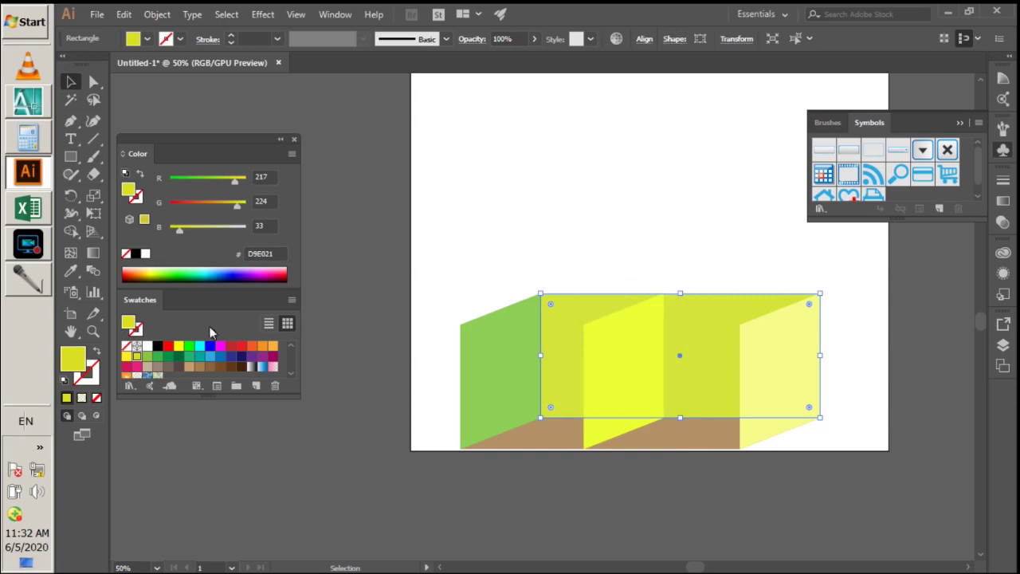
pyautogui.moveTo(233, 188); pyautogui.dragTo(219, 187)
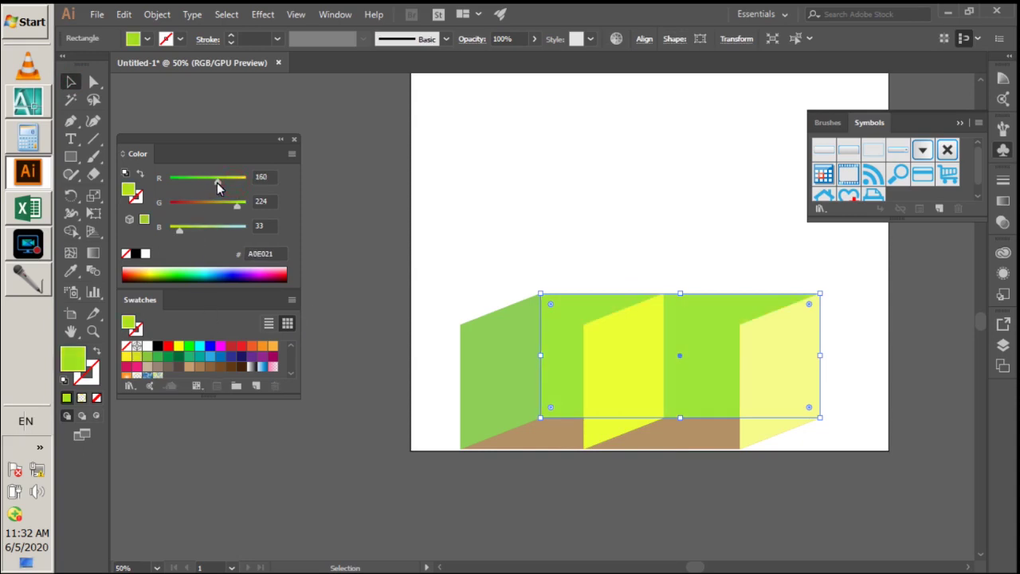
pyautogui.click(554, 162)
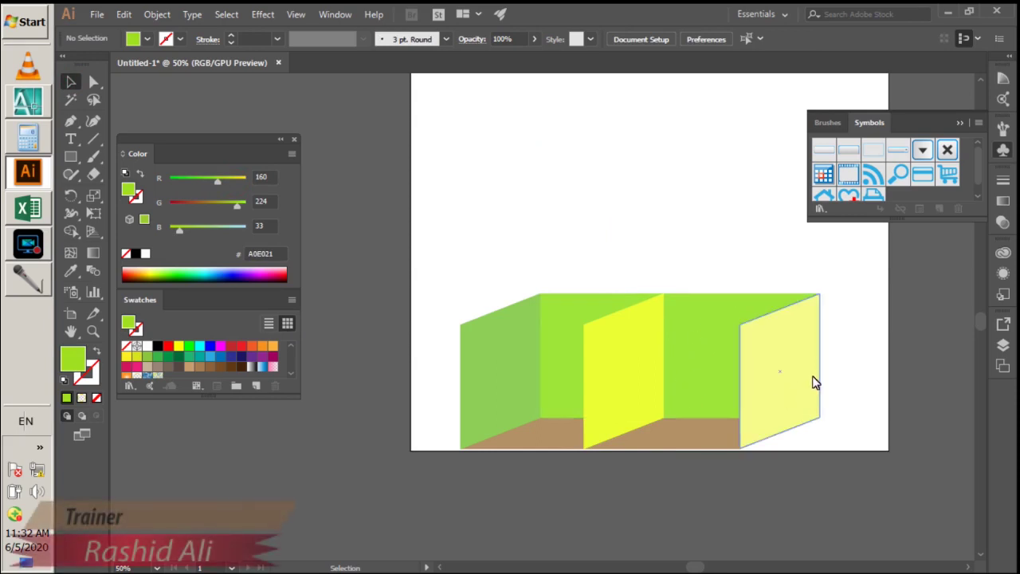
# - Duplicate the cubby row and stack the copy directly on top of the original
pyautogui.moveTo(428, 254); pyautogui.dragTo(859, 473)
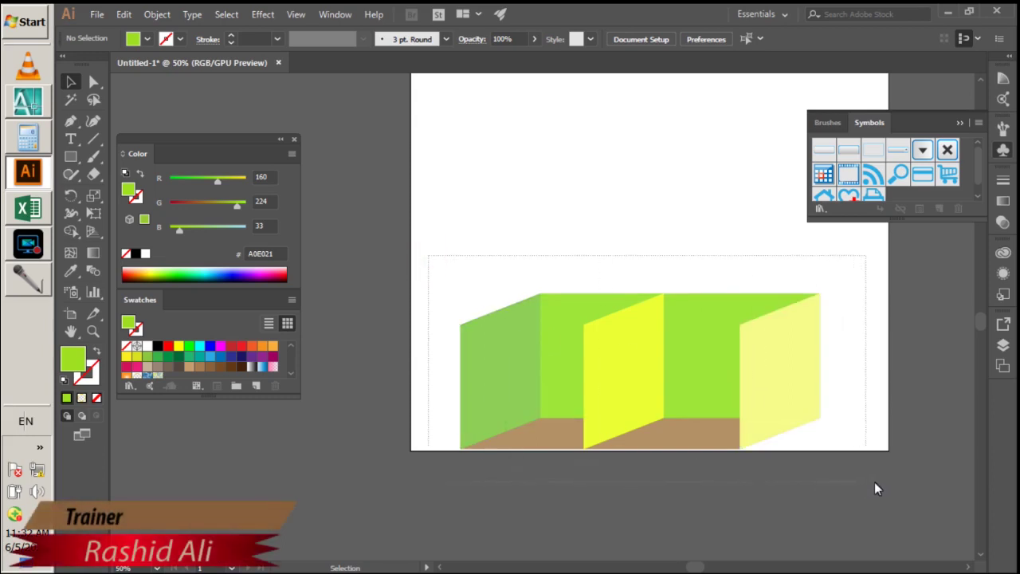
pyautogui.moveTo(688, 386); pyautogui.dragTo(686, 263)
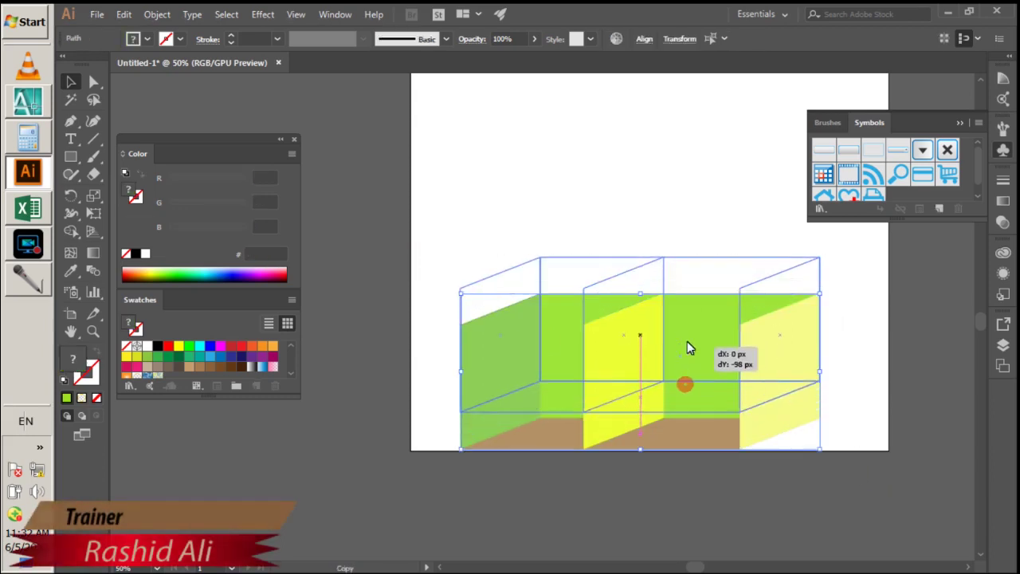
pyautogui.moveTo(689, 267); pyautogui.dragTo(691, 269)
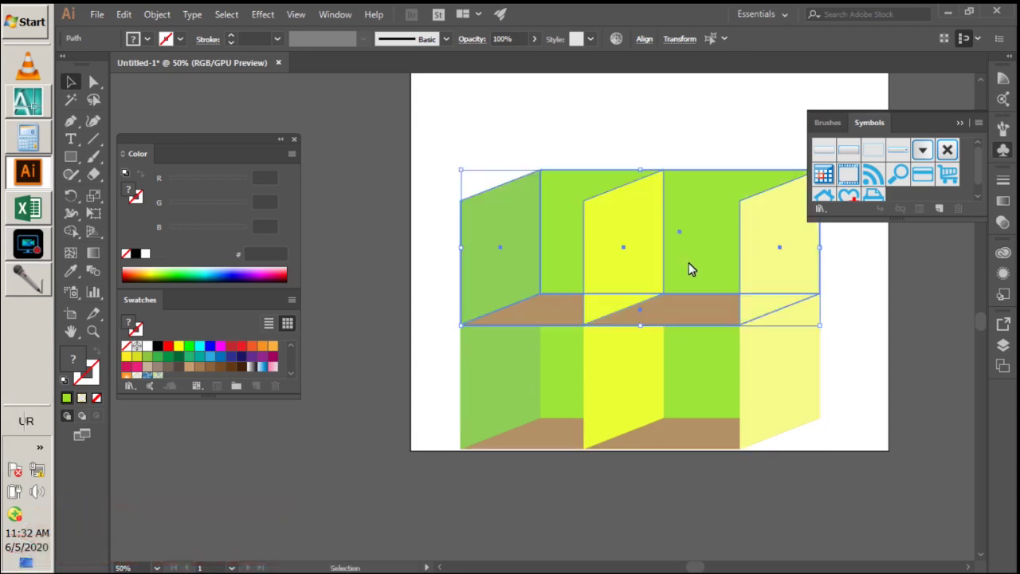
pyautogui.scroll(-1, 811, 313)
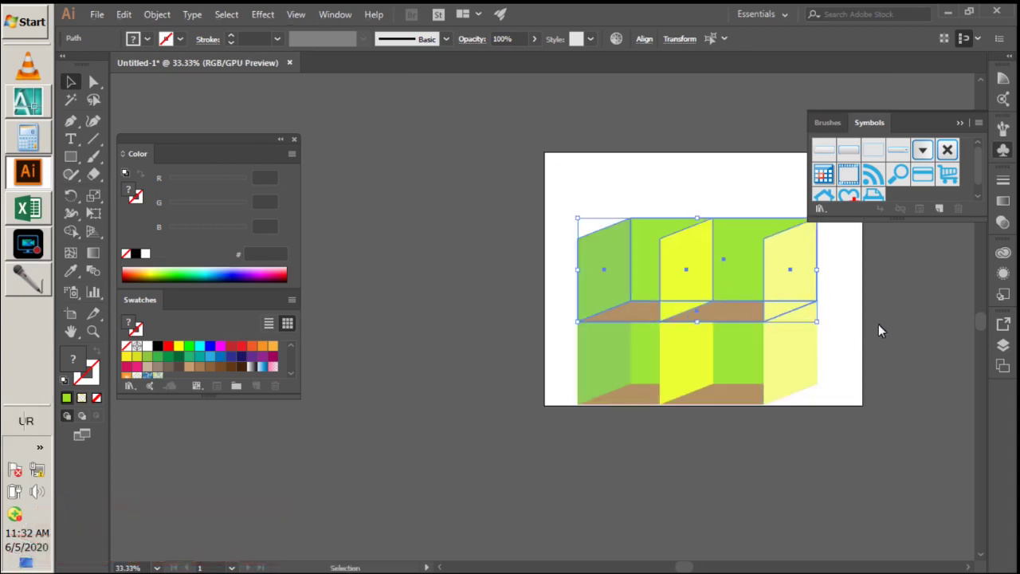
pyautogui.moveTo(537, 168)
pyautogui.mouseDown()
pyautogui.moveTo(789, 507)
pyautogui.moveTo(865, 405)
pyautogui.mouseUp()
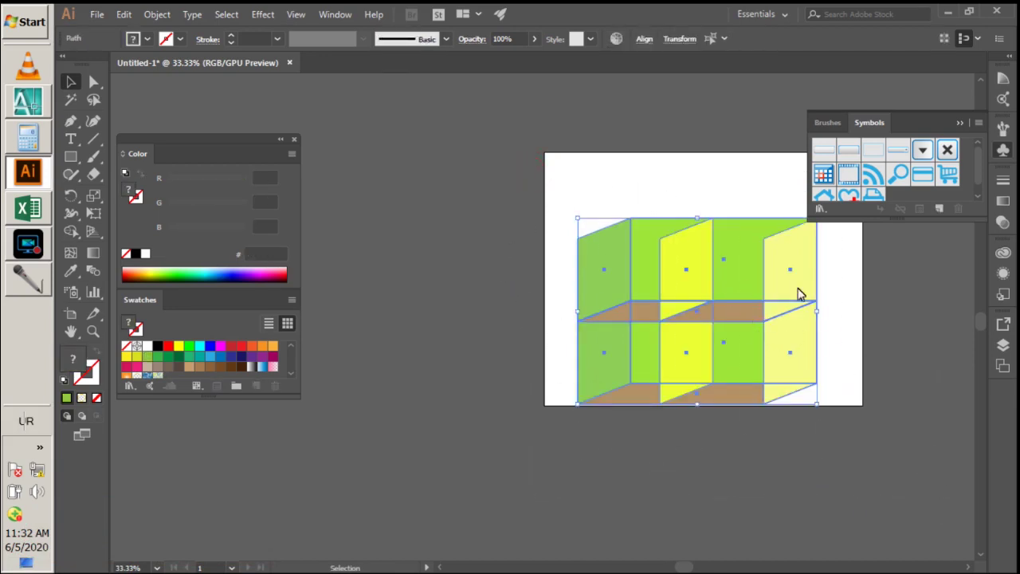
pyautogui.click(828, 450)
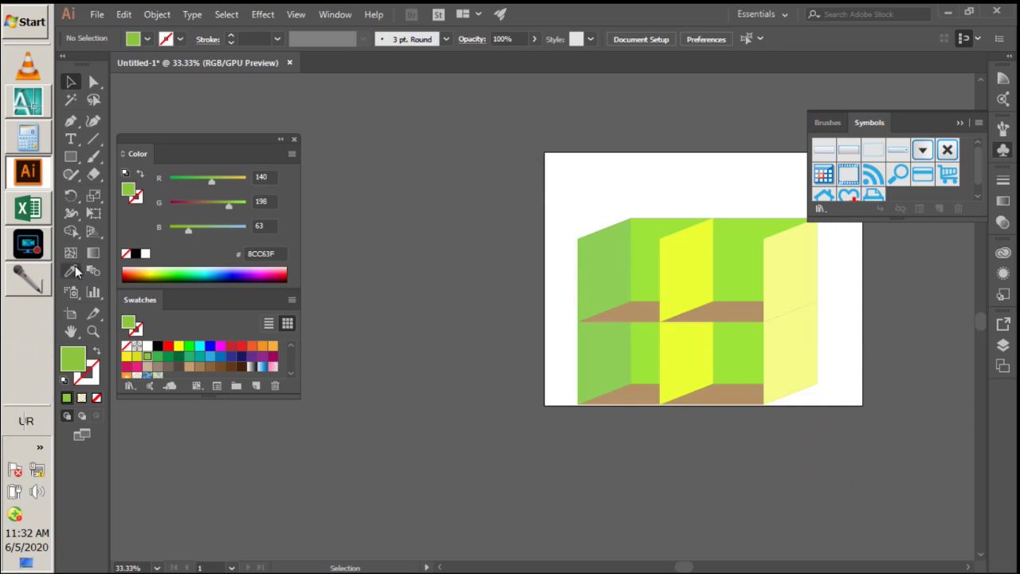
# - Stretch the artboard's top edge upward to make it 1280 × 1727 px
pyautogui.click(72, 316)
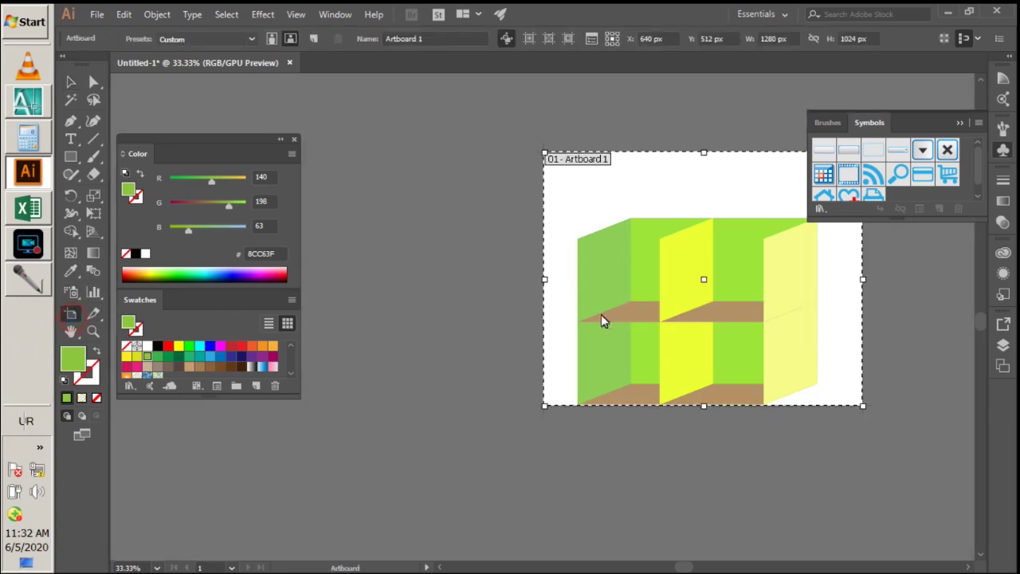
pyautogui.moveTo(705, 157); pyautogui.dragTo(703, 112)
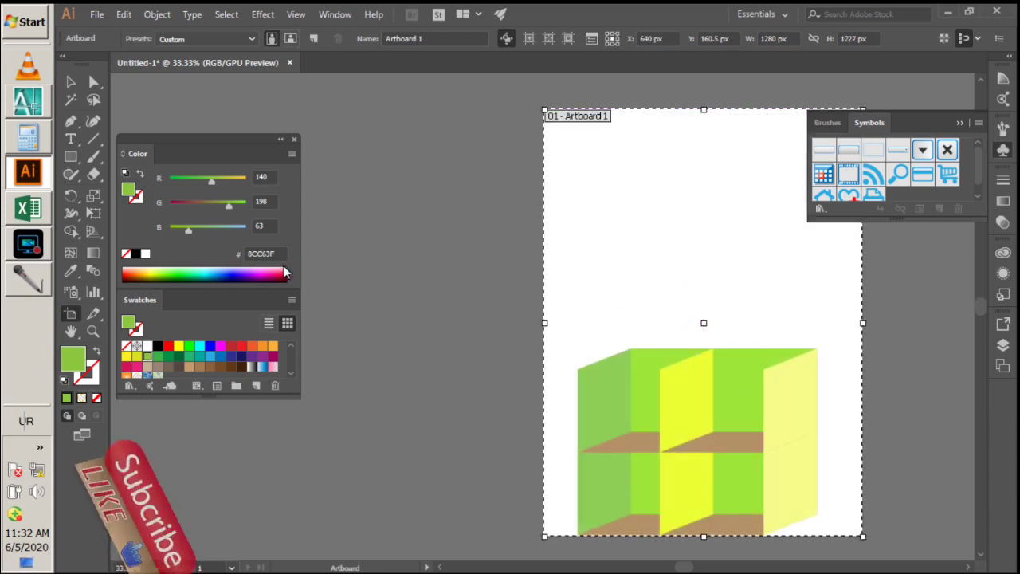
pyautogui.click(70, 81)
pyautogui.moveTo(512, 284); pyautogui.dragTo(847, 457)
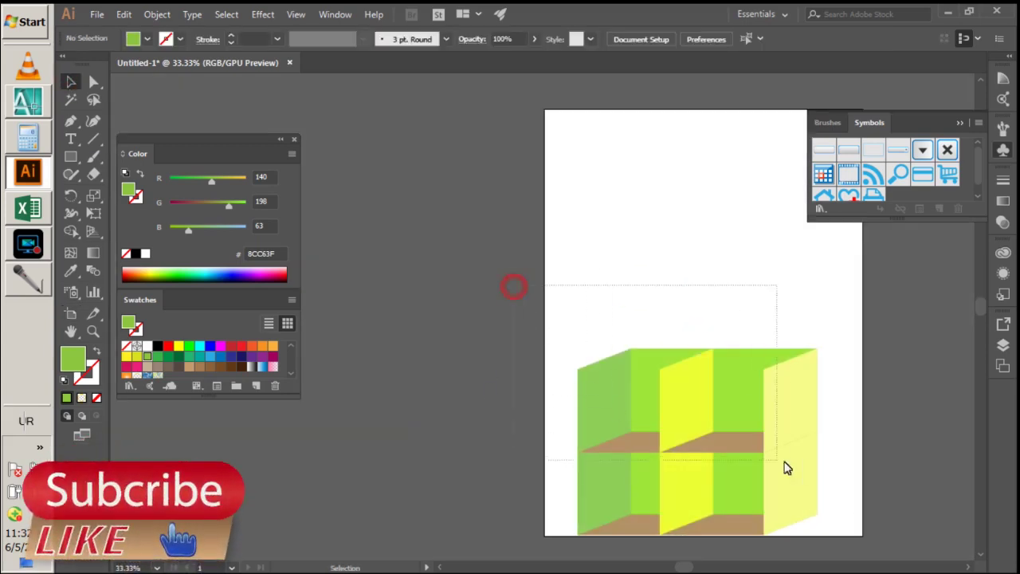
# - Select the middle brown shelf together with the upper row's panels
pyautogui.moveTo(847, 457); pyautogui.dragTo(838, 460)
pyautogui.click(716, 444)
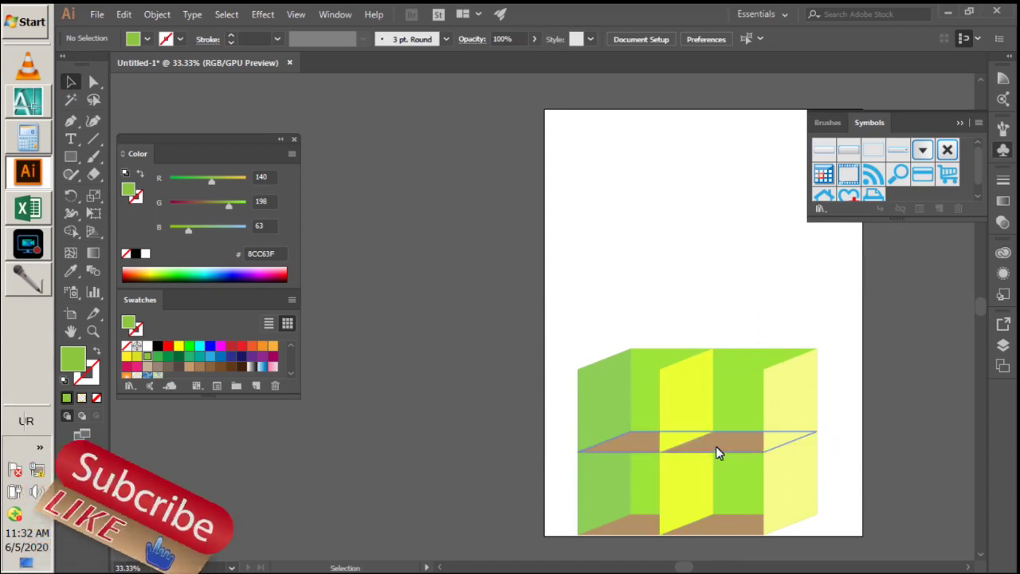
pyautogui.keyDown('shift'); pyautogui.click(597, 389); pyautogui.keyUp('shift')
pyautogui.keyDown('shift'); pyautogui.click(649, 375); pyautogui.keyUp('shift')
pyautogui.keyDown('shift'); pyautogui.click(685, 380); pyautogui.keyUp('shift')
pyautogui.keyDown('shift'); pyautogui.click(781, 390); pyautogui.keyUp('shift')
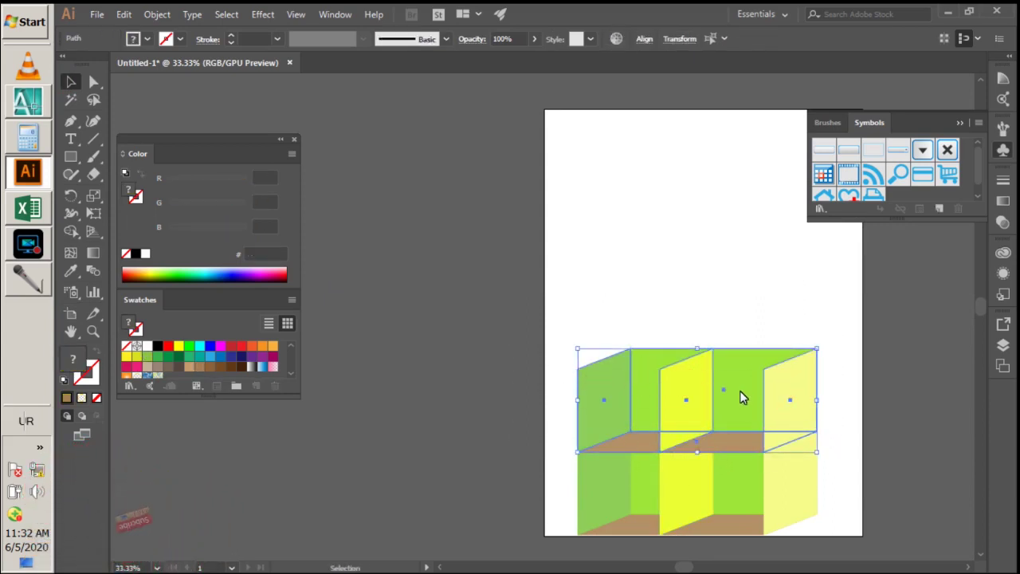
# - Copy the selected row straight up to form a third tier of cubbies
pyautogui.moveTo(741, 398); pyautogui.dragTo(743, 313)
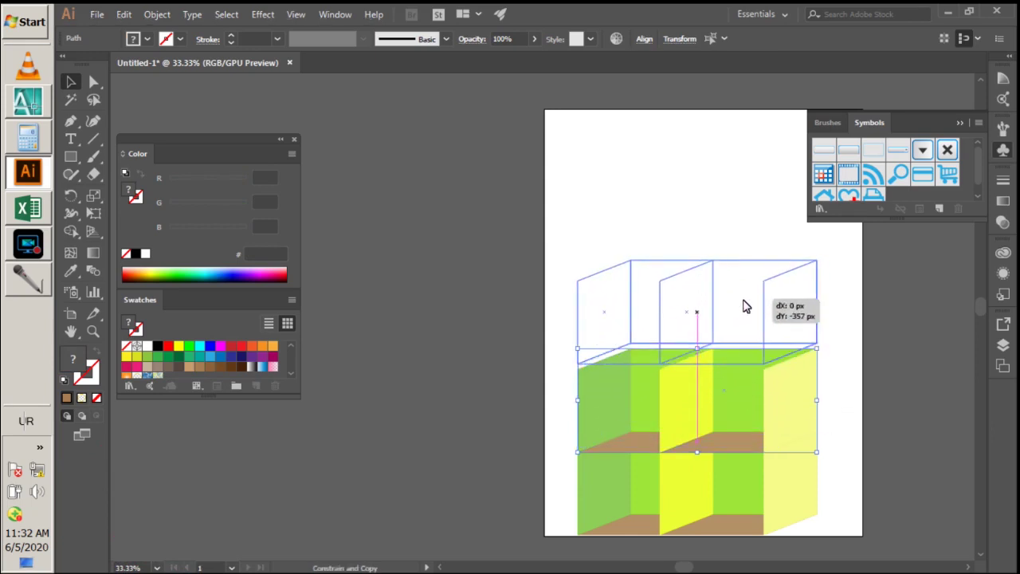
pyautogui.moveTo(757, 339); pyautogui.dragTo(757, 341)
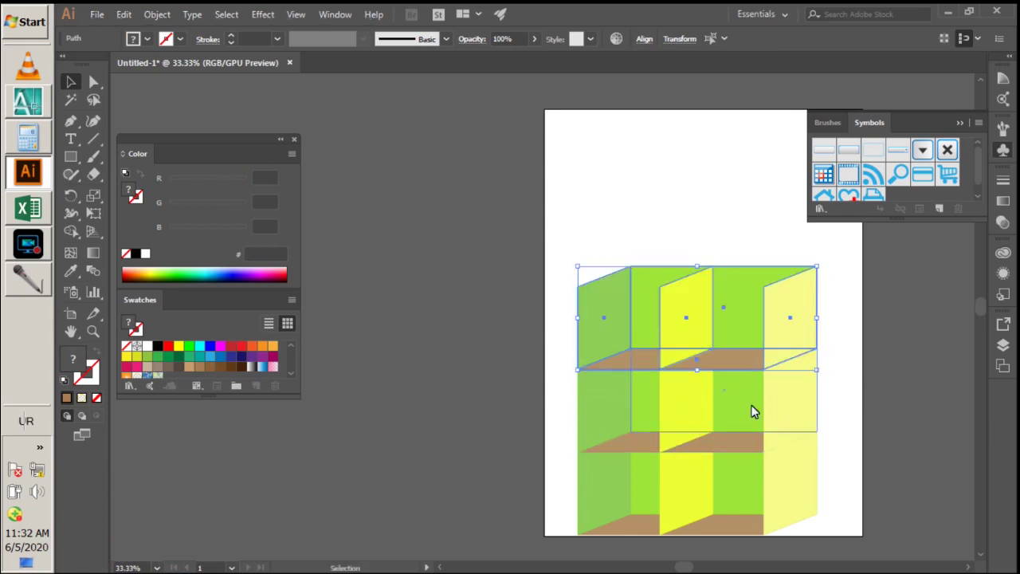
pyautogui.click(847, 339)
pyautogui.scroll(-1, 603, 351)
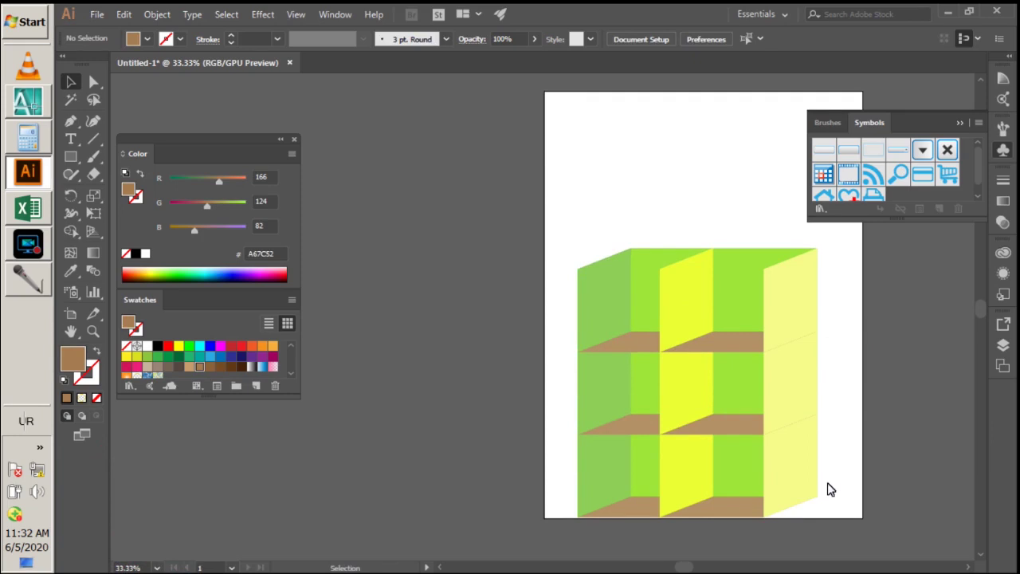
pyautogui.scroll(-1, 983, 560)
pyautogui.scroll(-2, 940, 462)
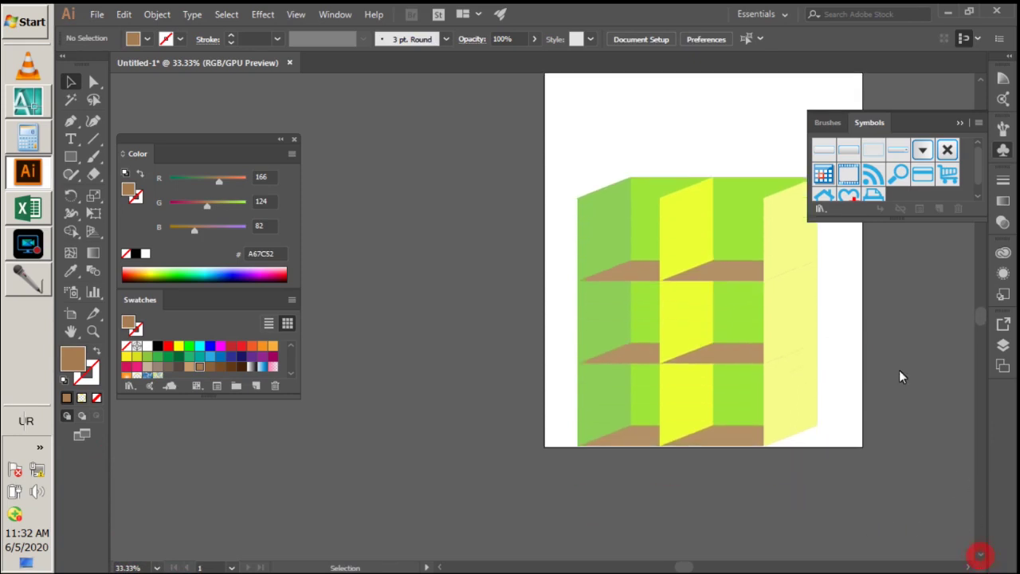
pyautogui.scroll(1, 902, 368)
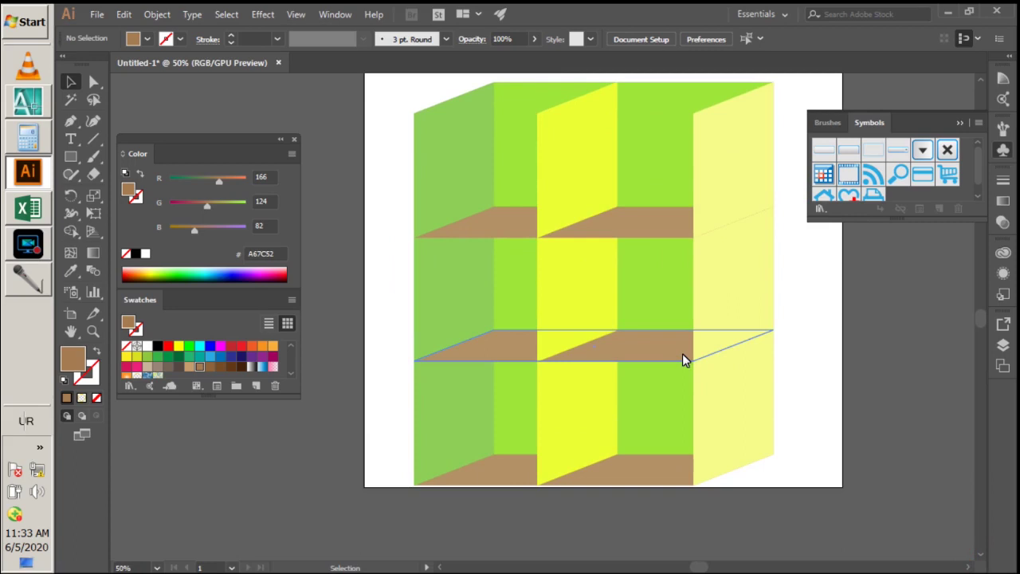
# - Delete the top-right and middle-right pale-yellow panels and the upper brown shelf
pyautogui.click(721, 171)
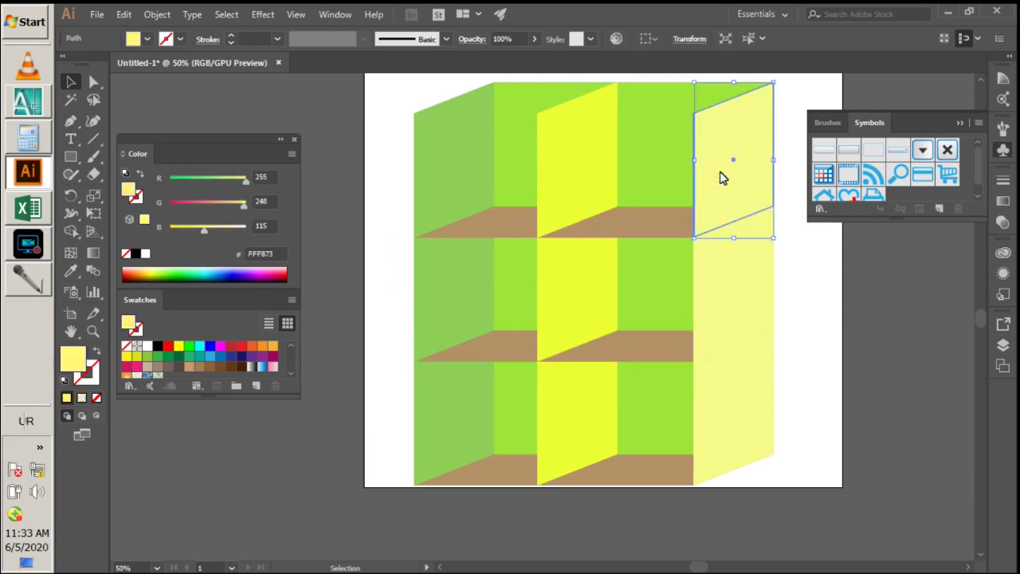
pyautogui.press('Delete')
pyautogui.click(734, 263)
pyautogui.press('Delete')
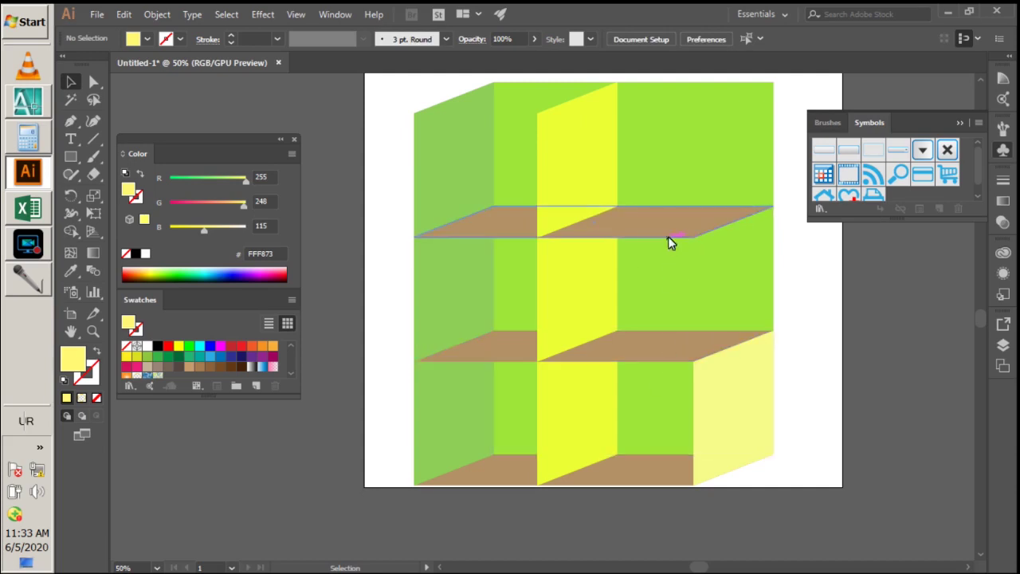
pyautogui.click(667, 236)
pyautogui.press('Delete')
# - Pull the upper green rectangle's right anchors leftward so the upper tiers step down
pyautogui.click(718, 210)
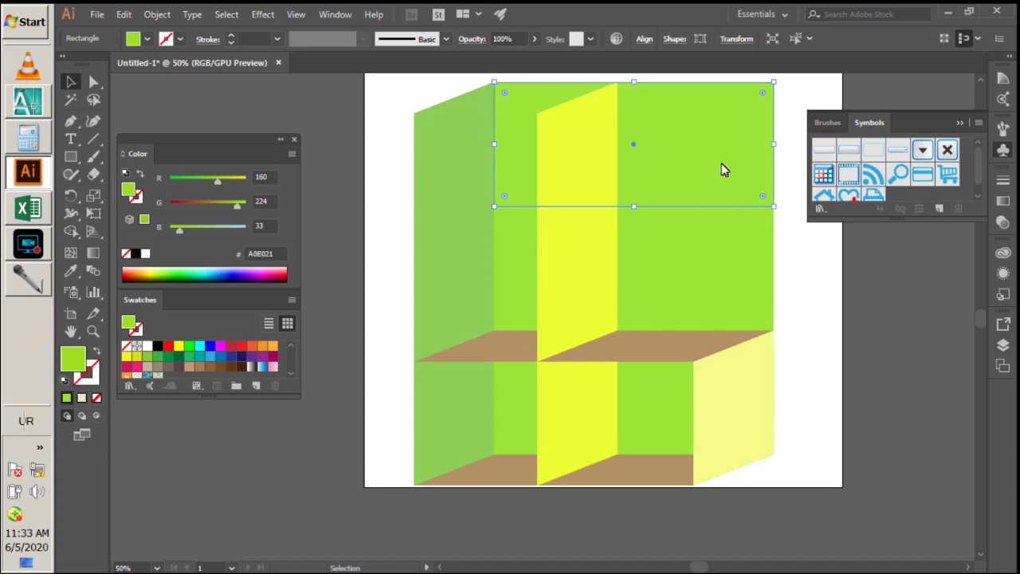
pyautogui.click(97, 85)
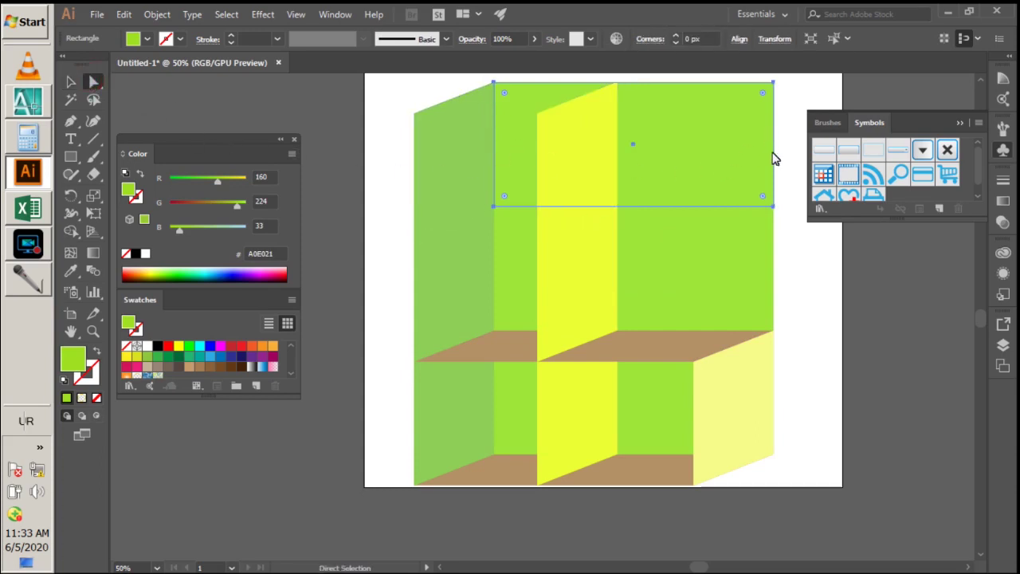
pyautogui.click(771, 207)
pyautogui.keyDown('shift'); pyautogui.click(772, 82); pyautogui.keyUp('shift')
pyautogui.moveTo(772, 83)
pyautogui.mouseDown()
pyautogui.moveTo(720, 92)
pyautogui.moveTo(618, 247)
pyautogui.mouseUp()
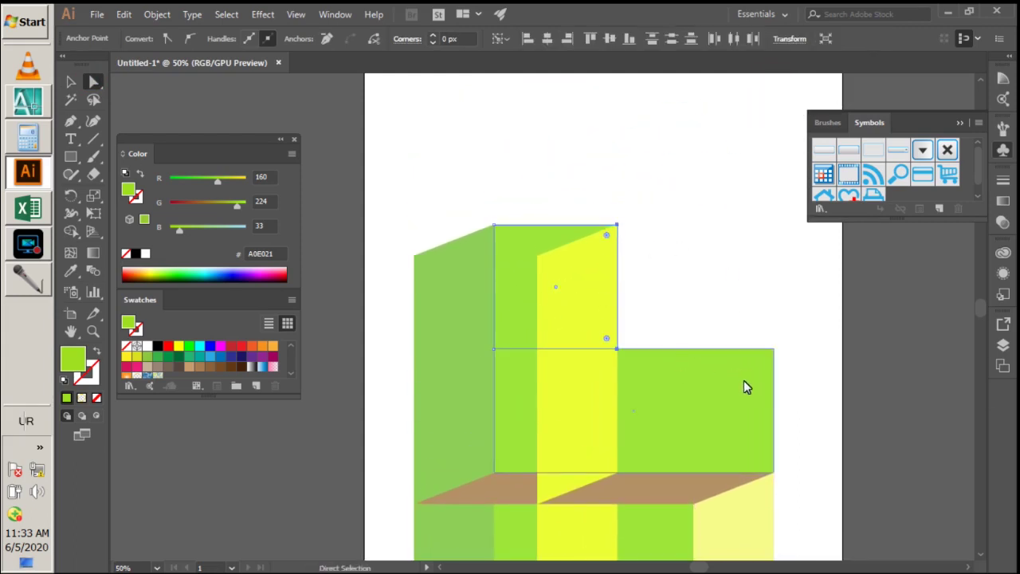
pyautogui.scroll(-2, 744, 386)
pyautogui.scroll(-3, 676, 478)
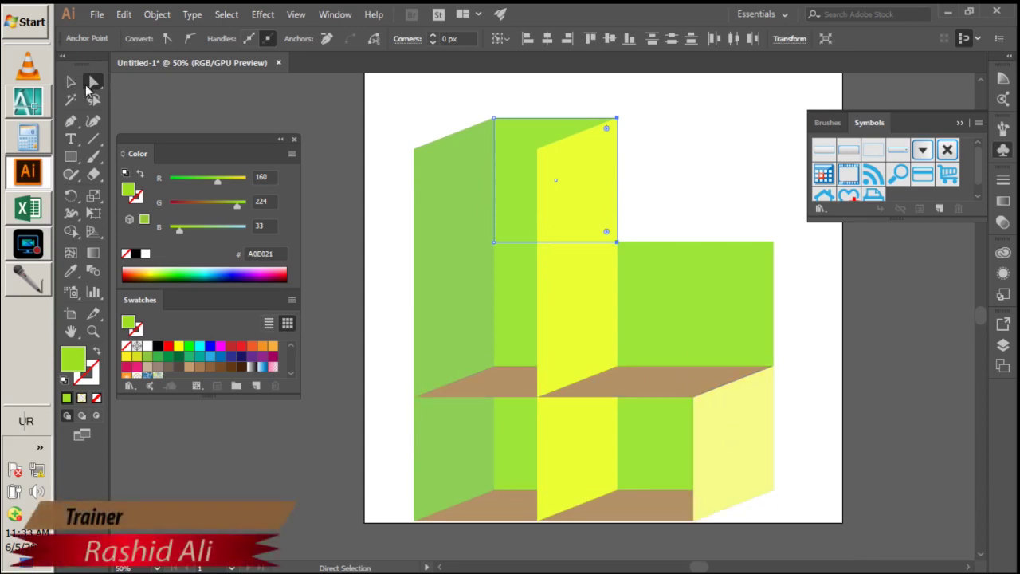
pyautogui.click(717, 422)
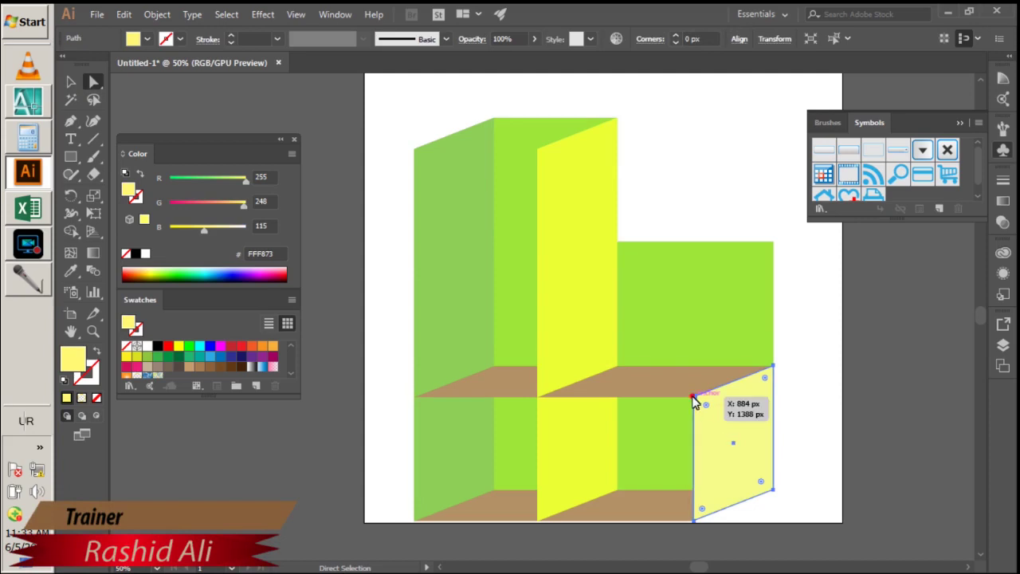
# - Raise the lower-right yellow panel's top-right corner by 70 px
pyautogui.click(693, 396)
pyautogui.keyDown('shift'); pyautogui.click(773, 367); pyautogui.keyUp('shift')
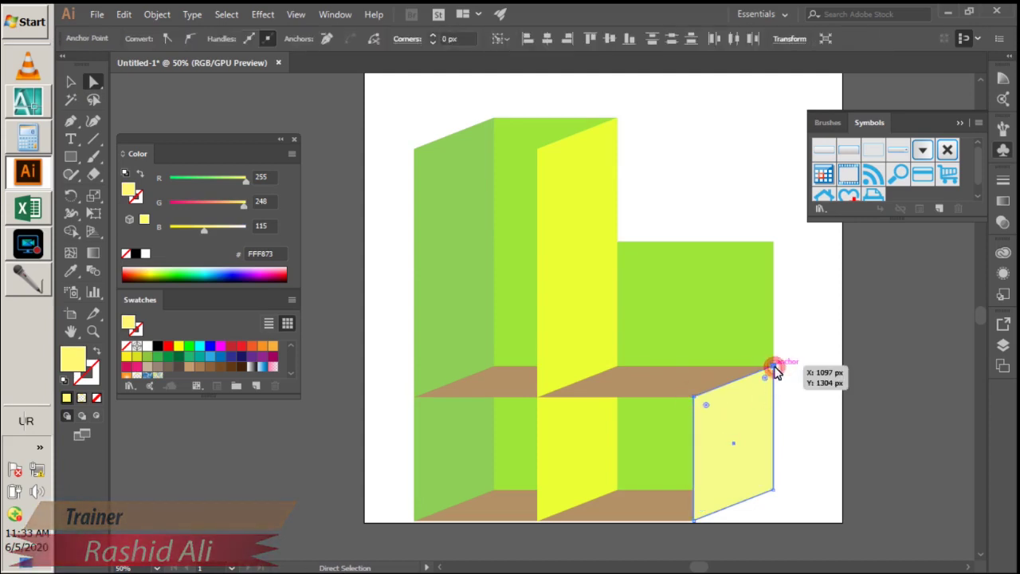
pyautogui.moveTo(774, 365); pyautogui.dragTo(774, 335)
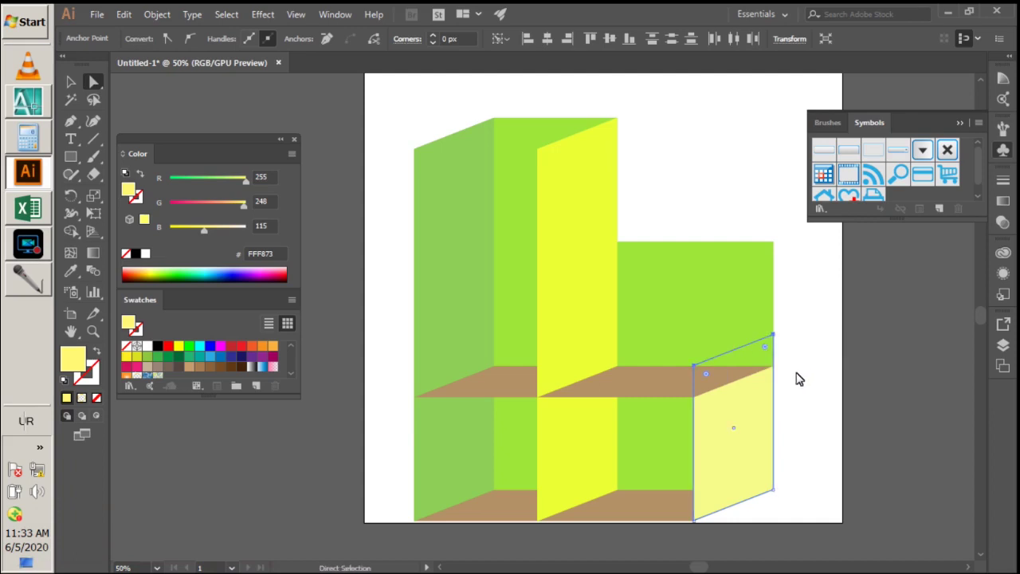
# - Bring the lower-right yellow side panel to the front over the shelf ends
pyautogui.click(71, 81)
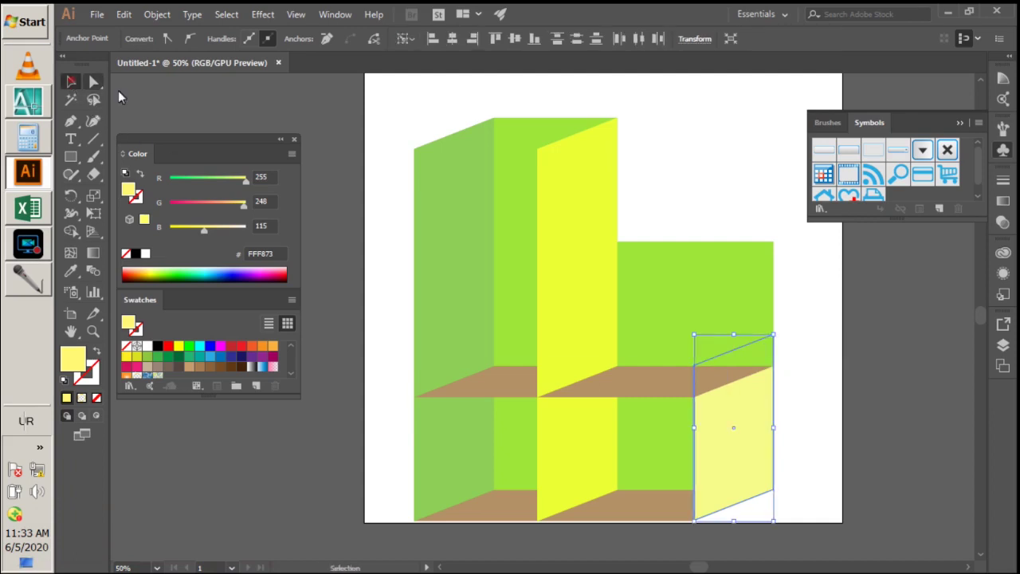
pyautogui.rightClick(751, 424)
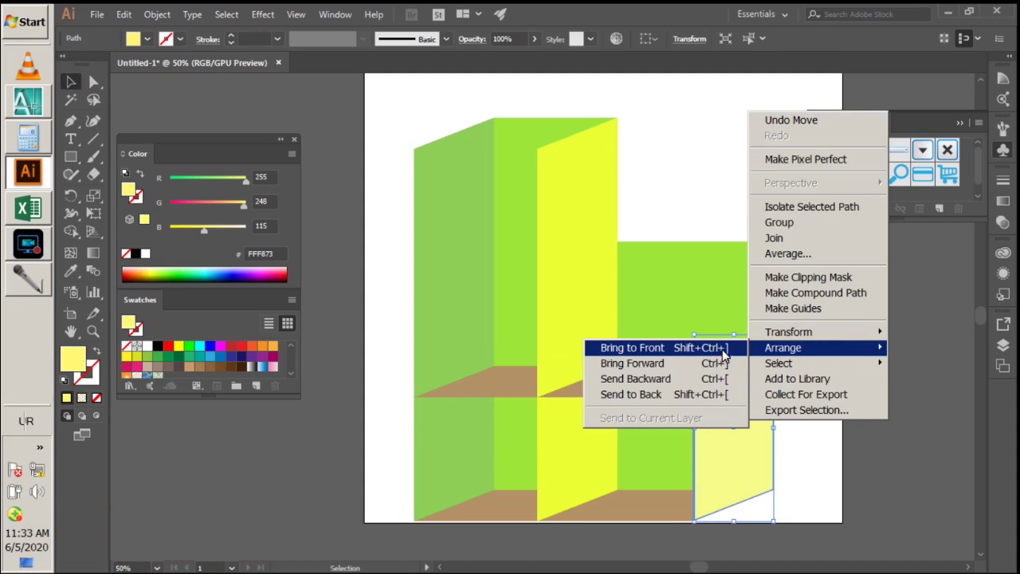
pyautogui.click(723, 350)
pyautogui.click(803, 379)
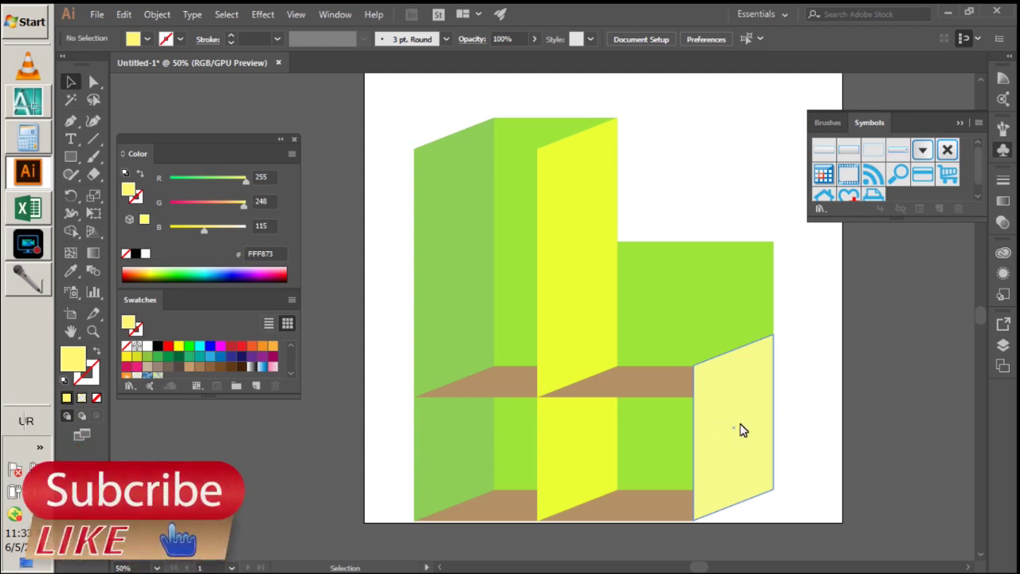
pyautogui.click(717, 271)
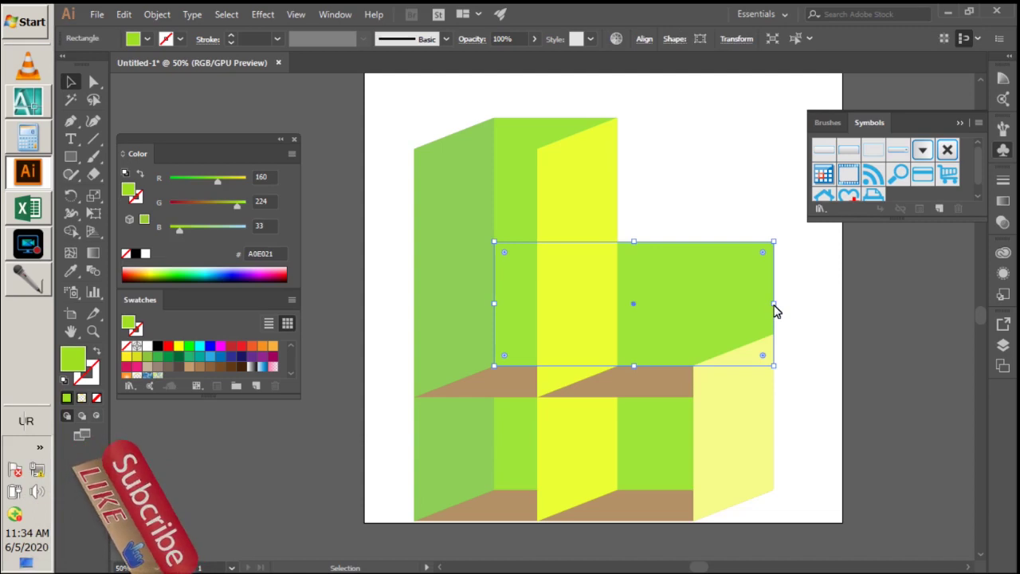
# - Shrink the green back rectangle from its right side, clearing the space above the right shelf
pyautogui.moveTo(774, 303); pyautogui.dragTo(616, 304)
pyautogui.click(755, 285)
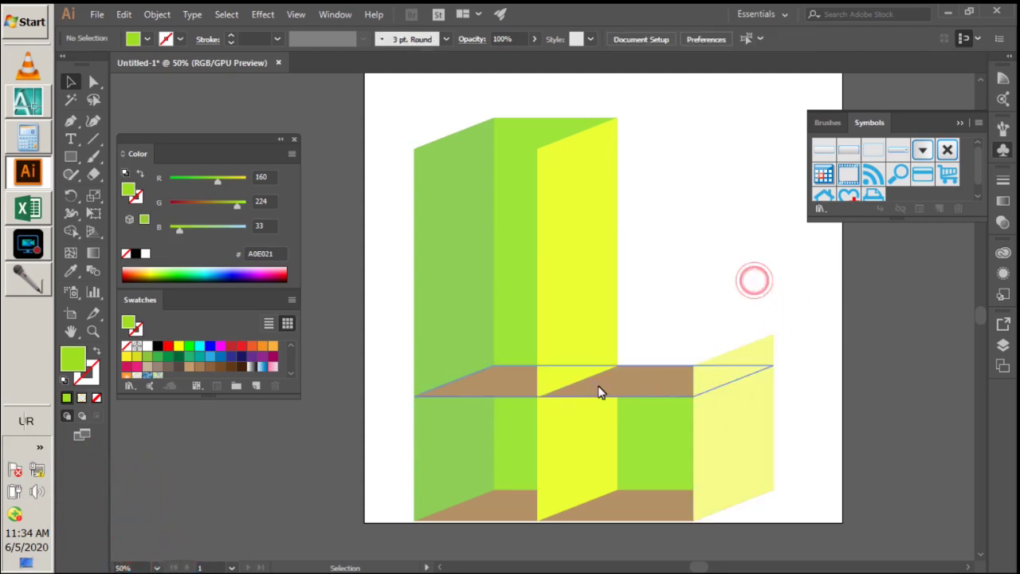
# - Draw a strip across the middle cubby's shelf front and give it the right panel's pale yellow
pyautogui.click(70, 158)
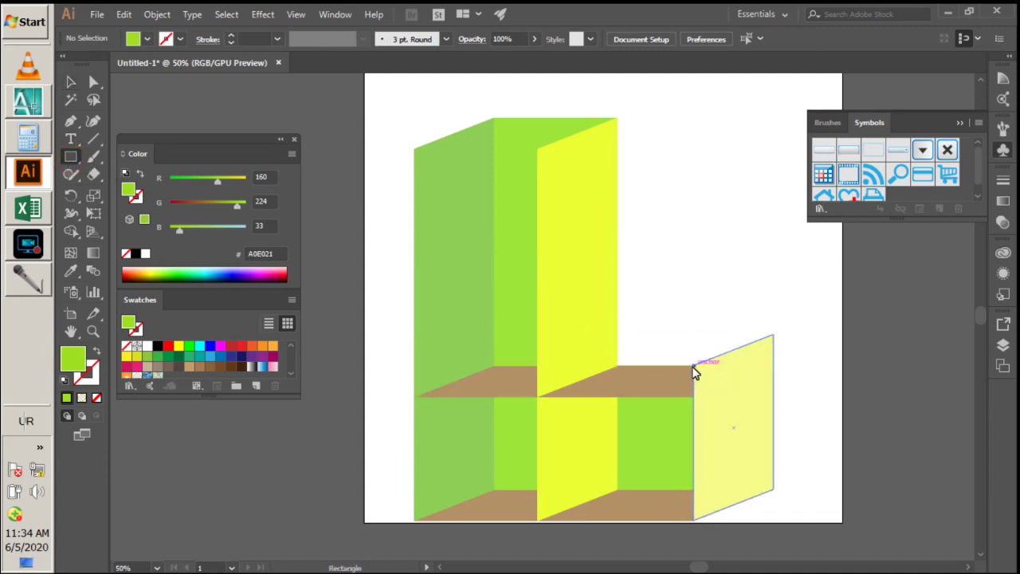
pyautogui.moveTo(692, 367); pyautogui.dragTo(584, 403)
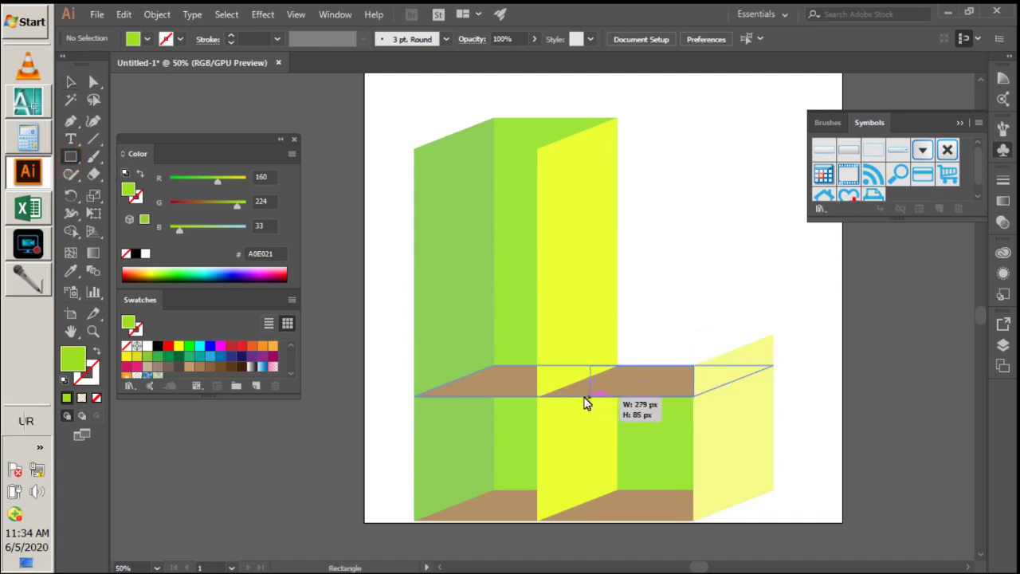
pyautogui.moveTo(584, 403); pyautogui.dragTo(537, 397)
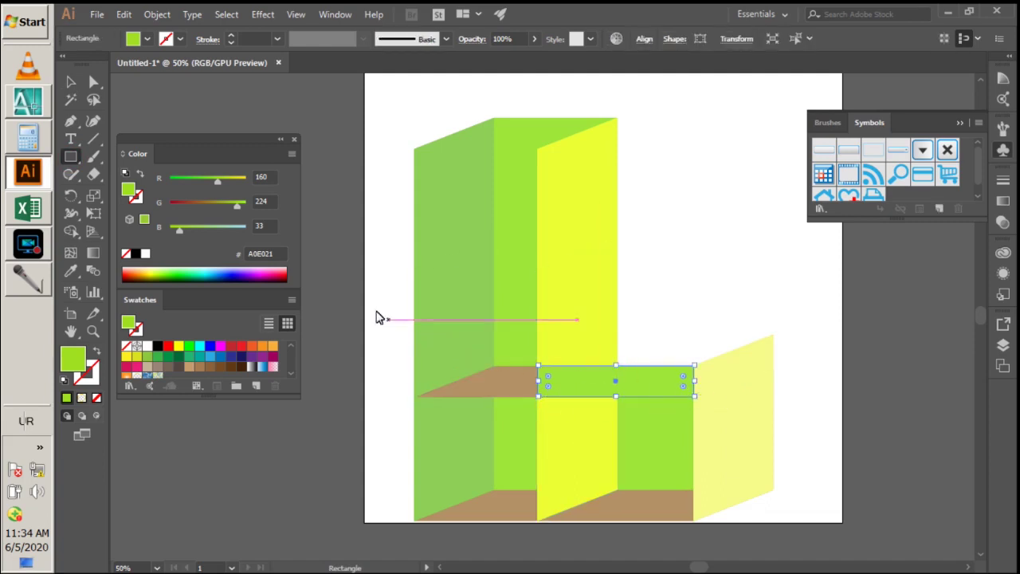
pyautogui.click(70, 271)
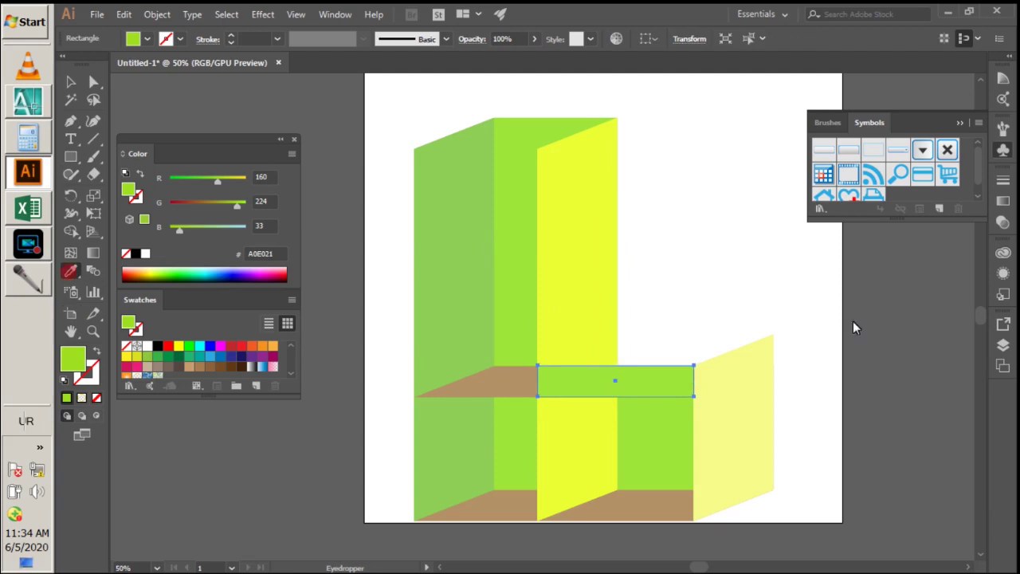
pyautogui.click(760, 382)
# - Raise the strip's yellow to Saturation 67 using HSB mode
pyautogui.click(71, 83)
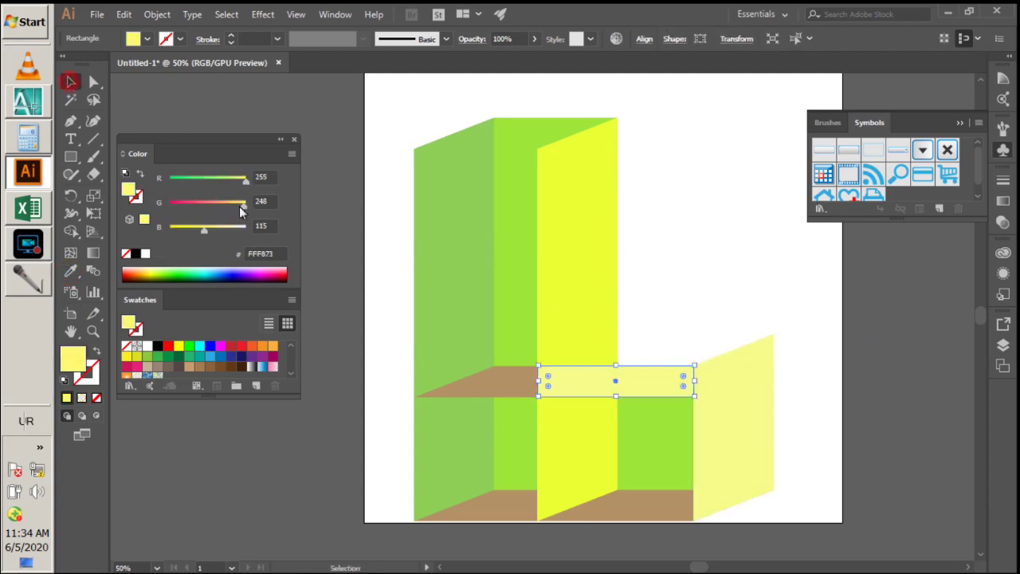
pyautogui.click(293, 154)
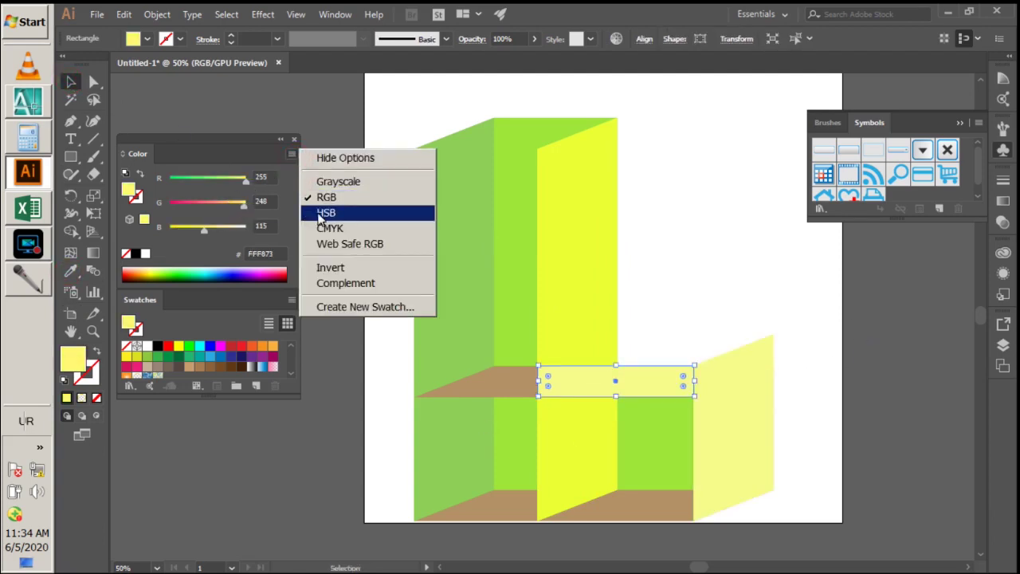
pyautogui.click(319, 213)
pyautogui.moveTo(214, 205); pyautogui.dragTo(220, 205)
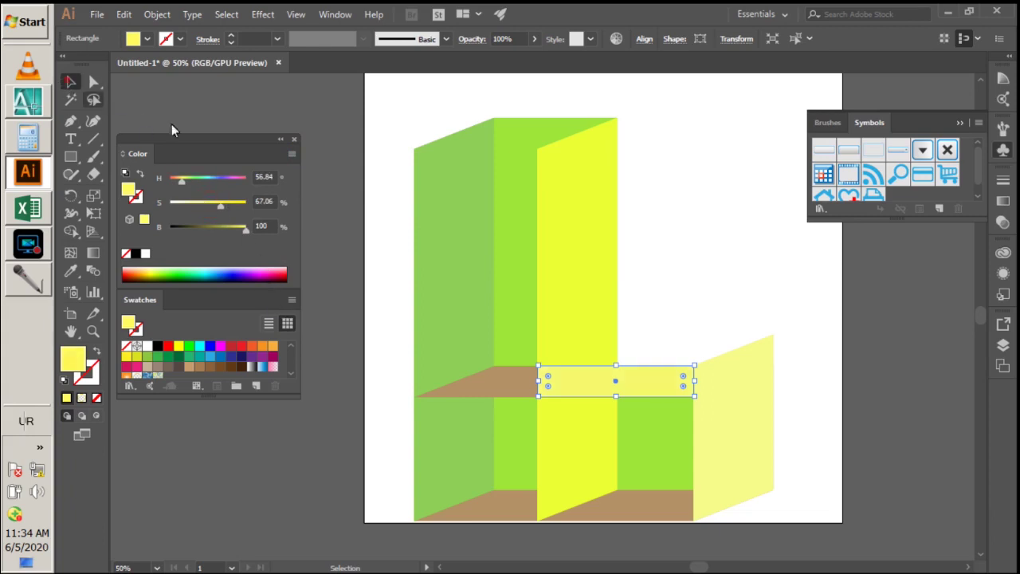
pyautogui.click(733, 244)
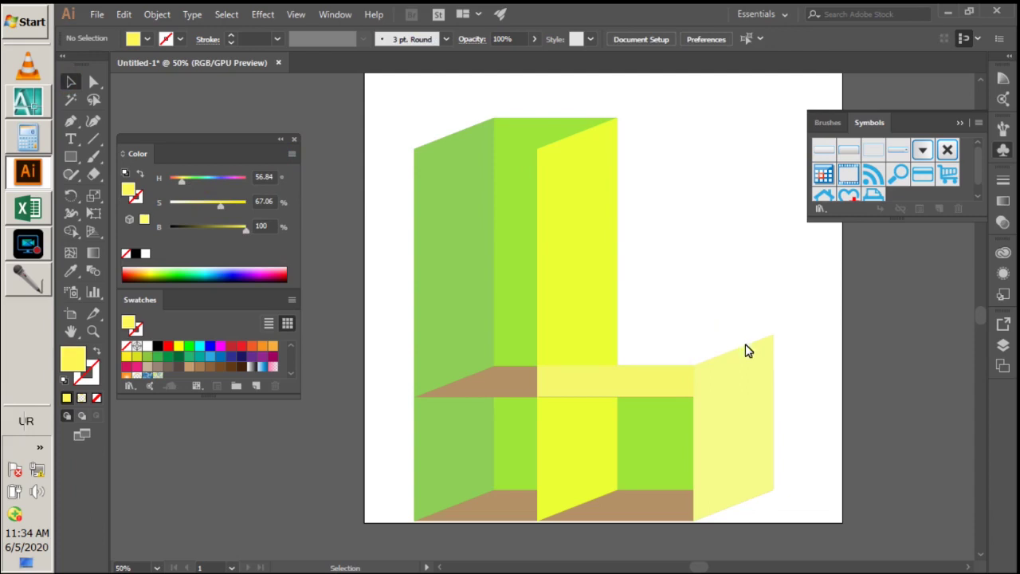
pyautogui.click(645, 380)
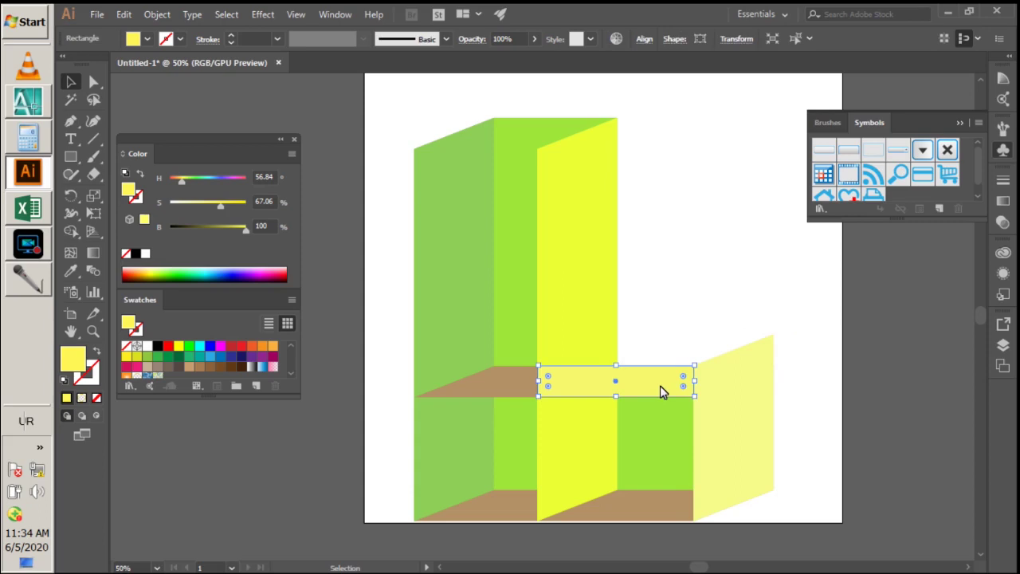
pyautogui.moveTo(660, 386); pyautogui.dragTo(738, 351)
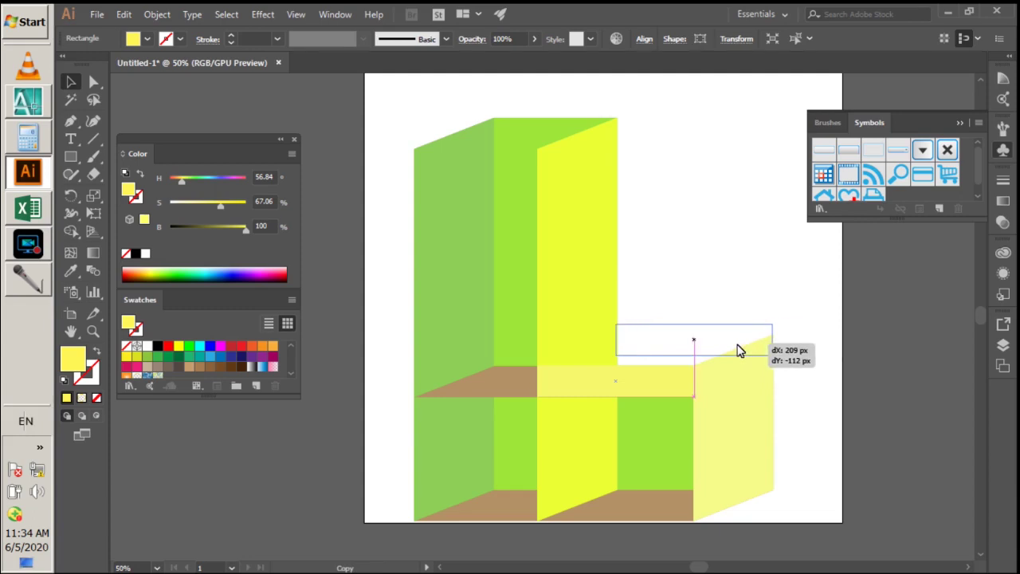
# - Copy the strip up-right, send the copy to the back, and nudge it down two steps
pyautogui.moveTo(738, 350); pyautogui.dragTo(754, 355)
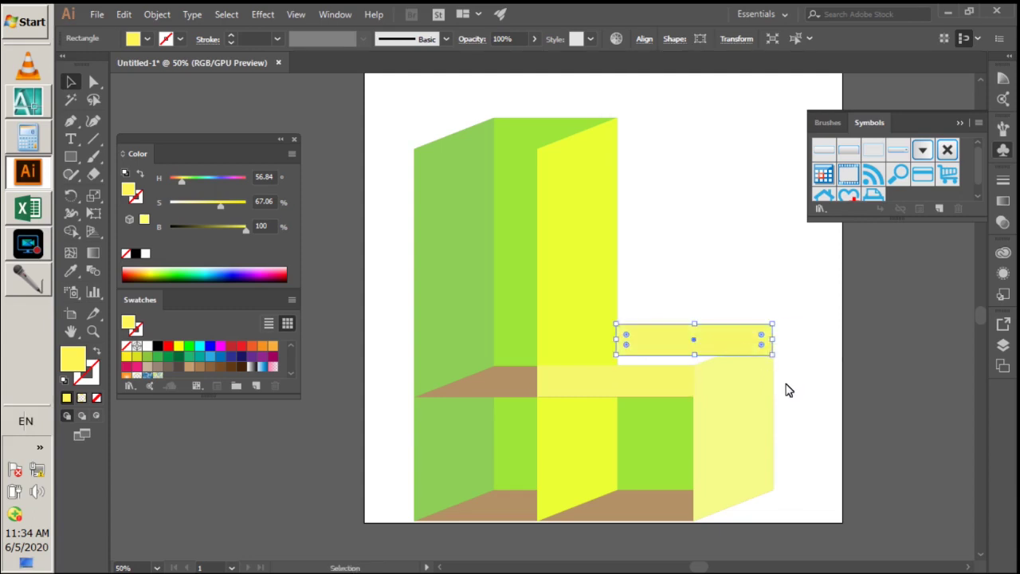
pyautogui.rightClick(706, 339)
pyautogui.click(893, 307)
pyautogui.click(825, 367)
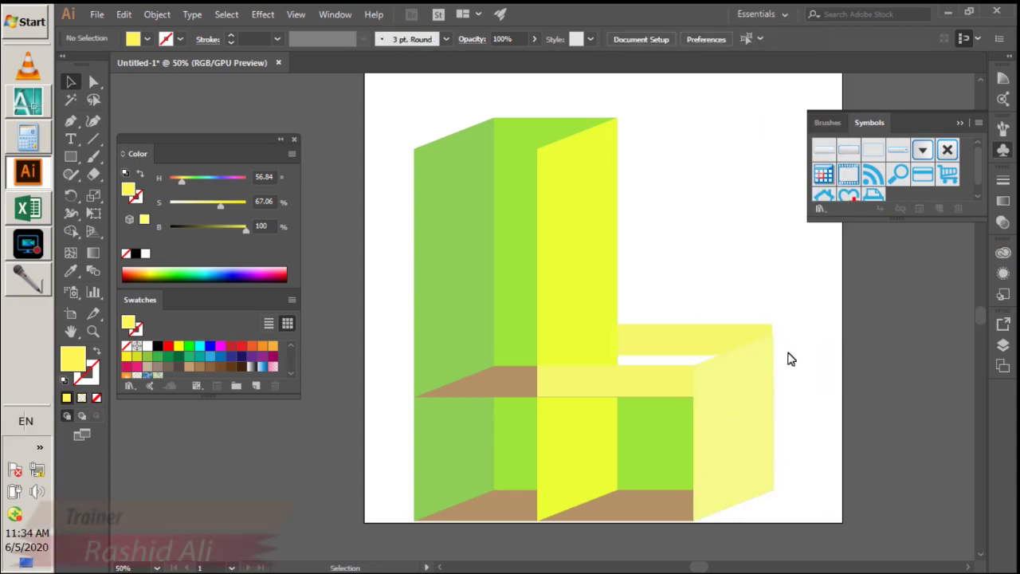
pyautogui.click(720, 333)
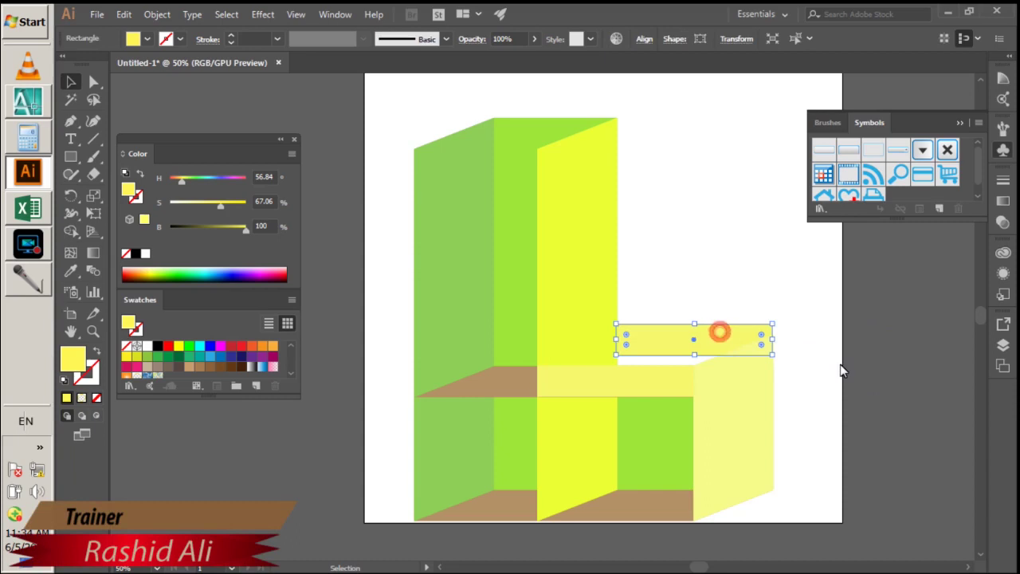
pyautogui.press('Down')
pyautogui.press('Down')
pyautogui.press('Down')
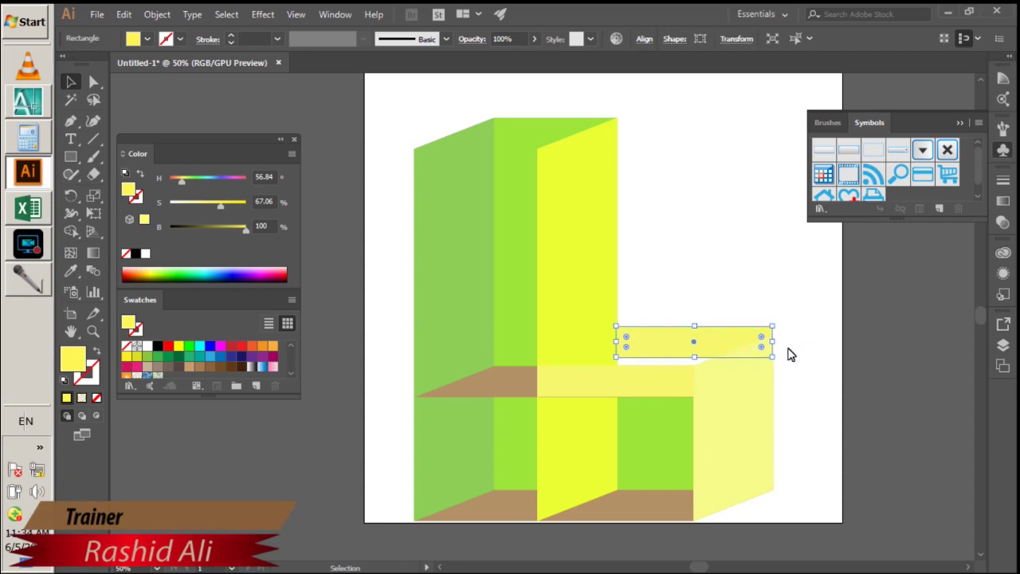
pyautogui.press('Down')
pyautogui.press('Down')
pyautogui.press('Down')
pyautogui.press('Down')
pyautogui.press('Down')
pyautogui.press('Down')
pyautogui.press('Down')
pyautogui.click(807, 344)
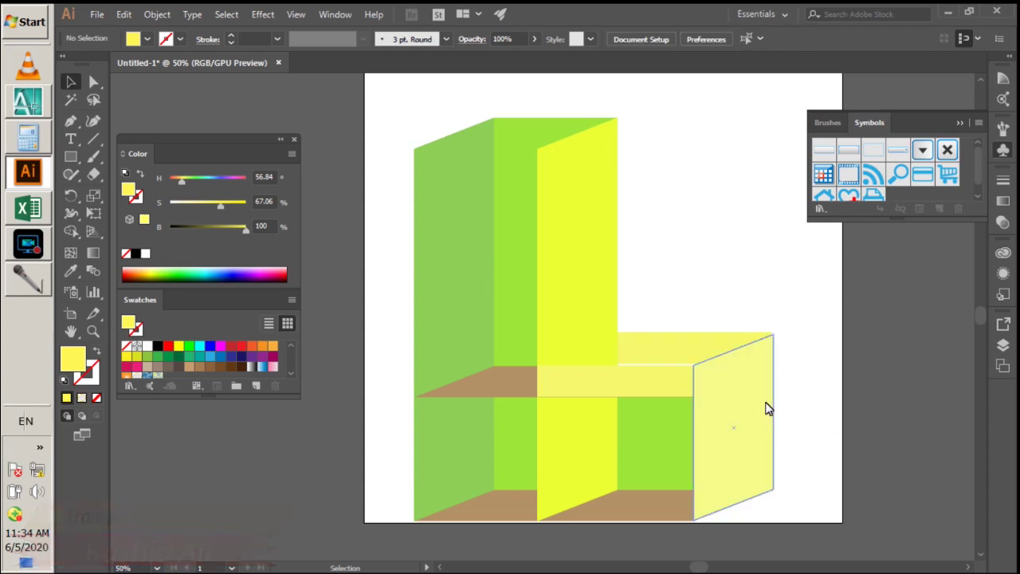
# - Recolour the top strip a deeper mustard yellow (S 81.08%, B 87.06%)
pyautogui.click(645, 346)
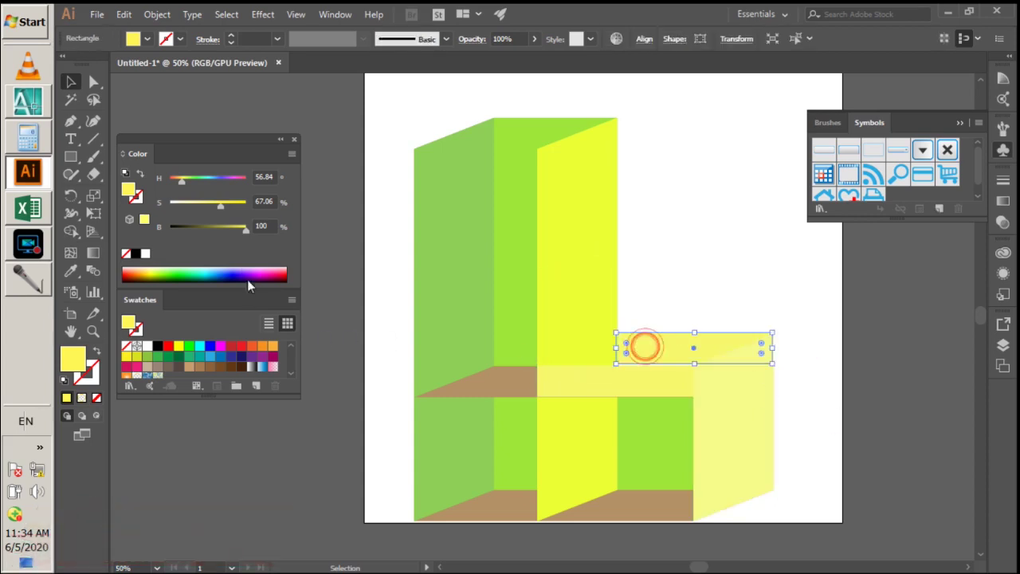
pyautogui.click(230, 209)
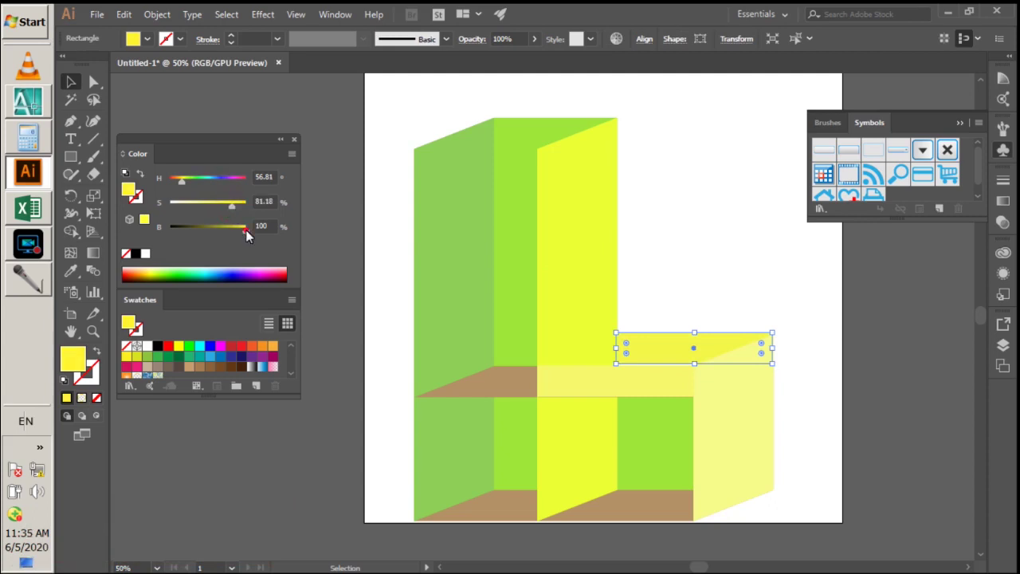
pyautogui.moveTo(246, 229); pyautogui.dragTo(233, 229)
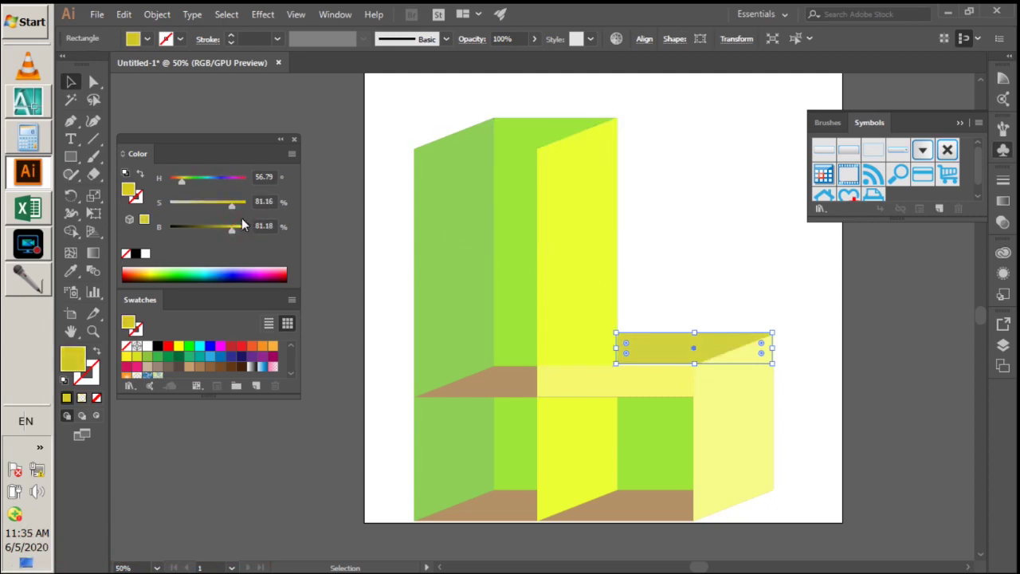
pyautogui.moveTo(237, 229); pyautogui.dragTo(238, 230)
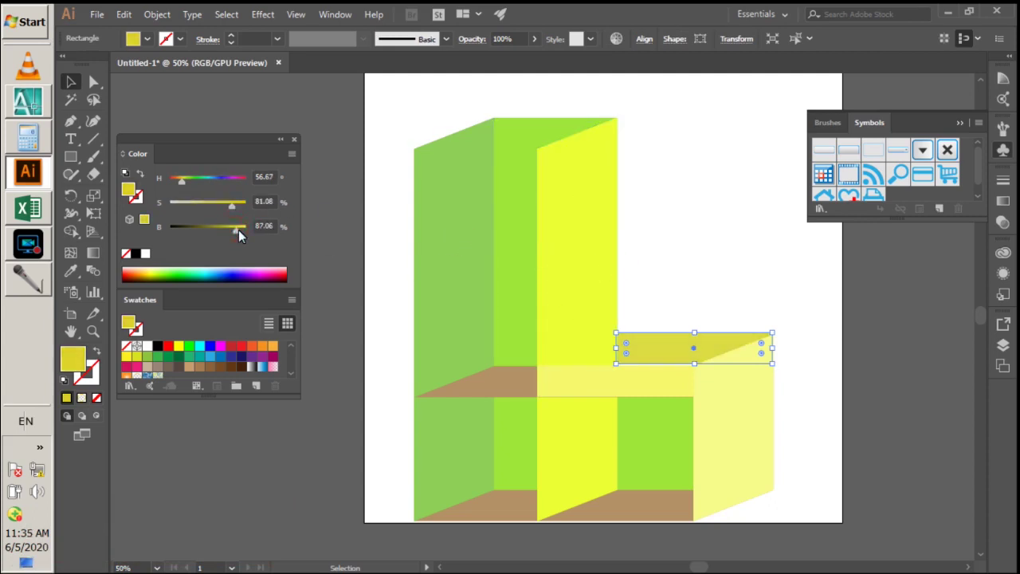
pyautogui.click(728, 266)
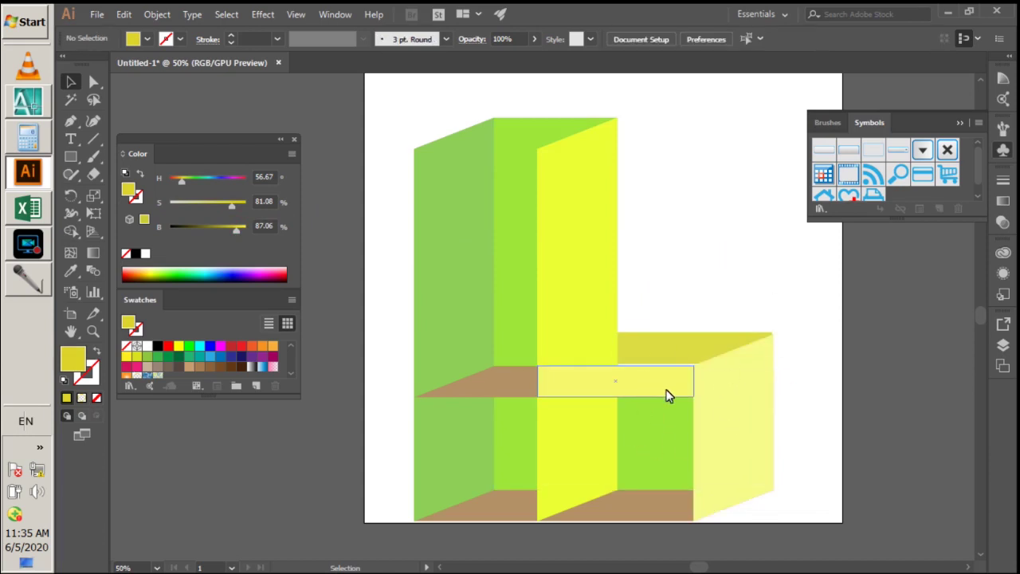
# - Drag the olive-yellow top rectangle's bottom edge slightly down to meet the shelf strip
pyautogui.click(668, 390)
pyautogui.click(683, 346)
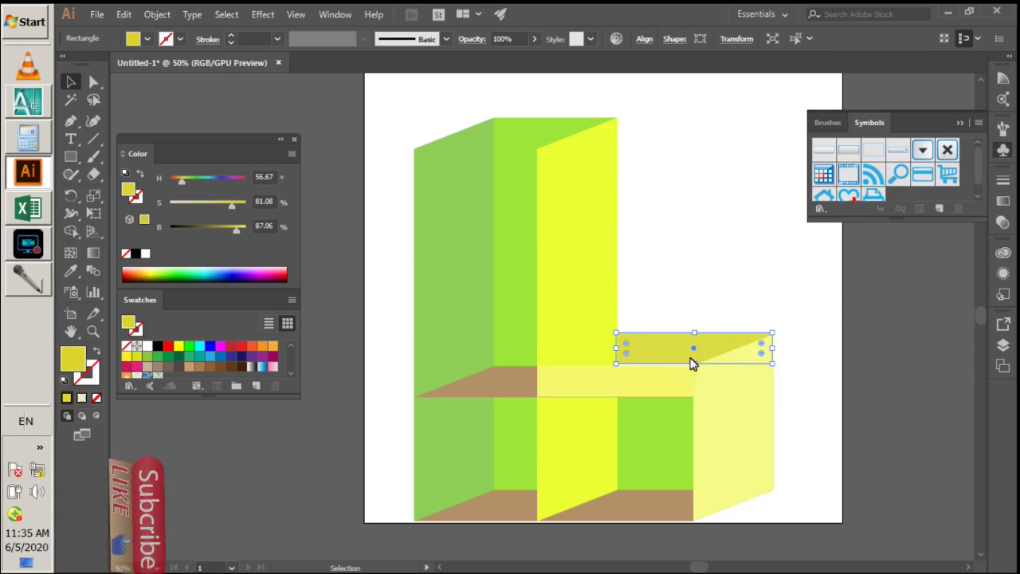
pyautogui.click(796, 284)
pyautogui.click(640, 380)
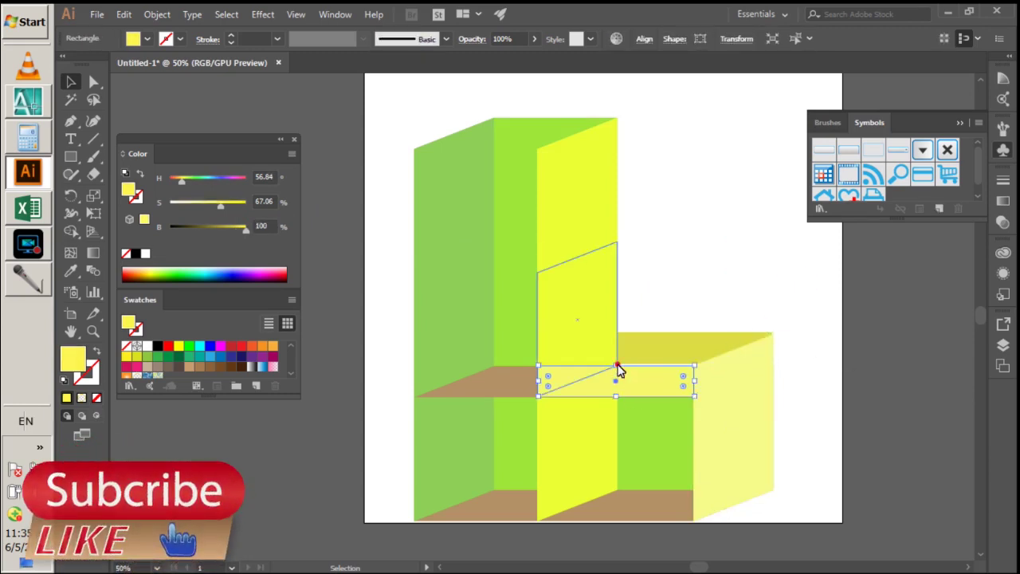
pyautogui.click(835, 376)
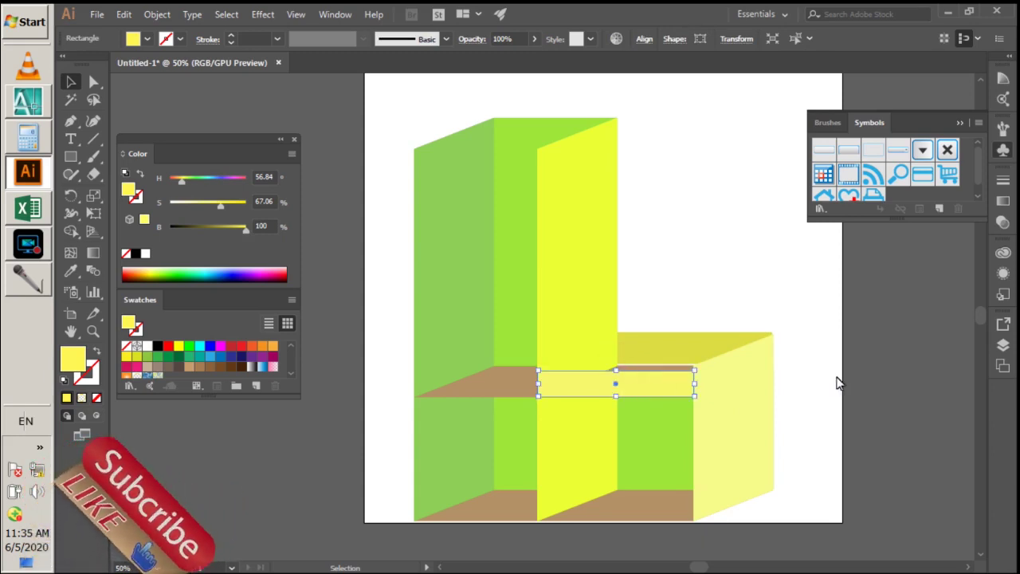
pyautogui.click(651, 355)
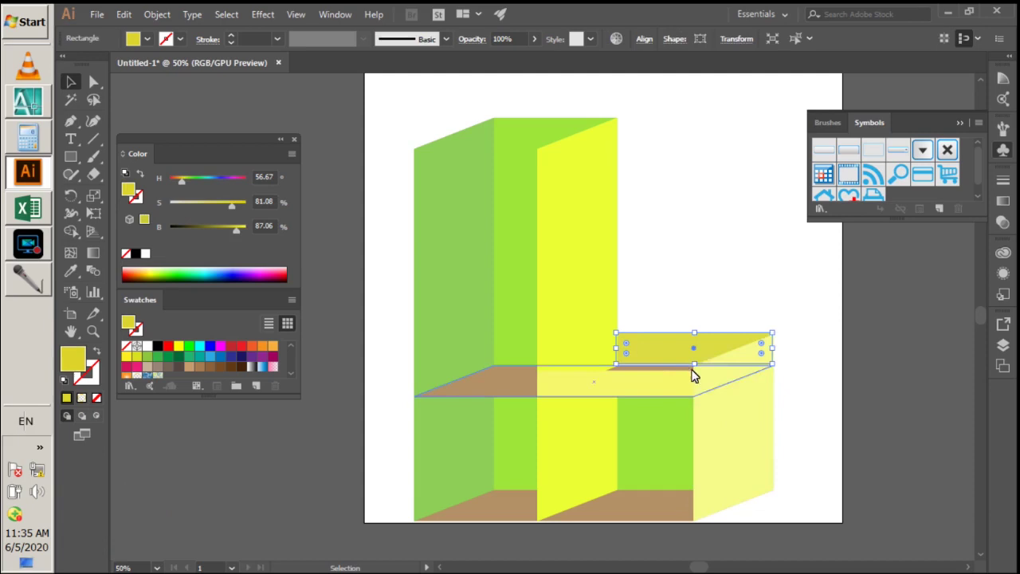
pyautogui.moveTo(692, 365); pyautogui.dragTo(694, 367)
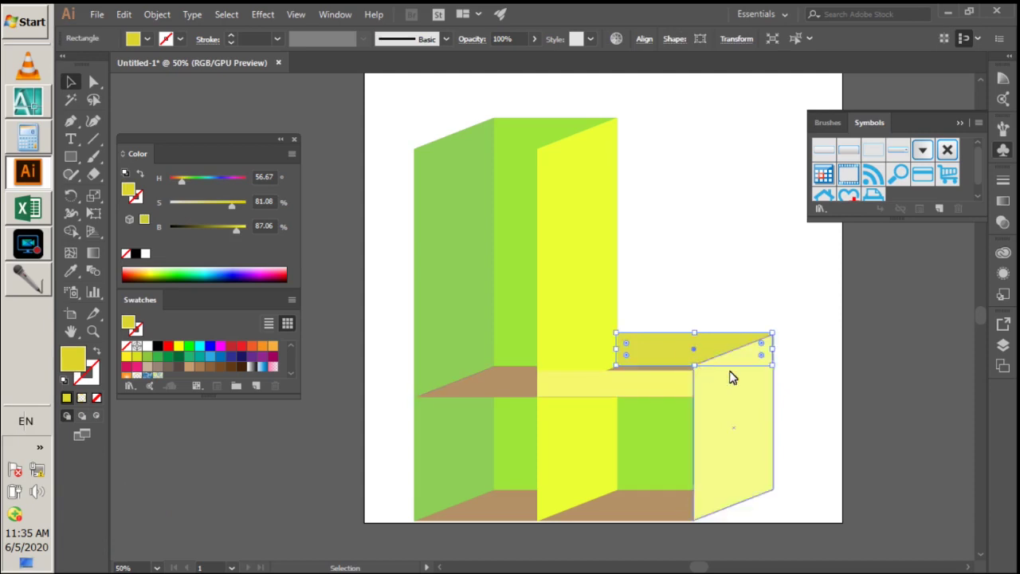
pyautogui.click(843, 290)
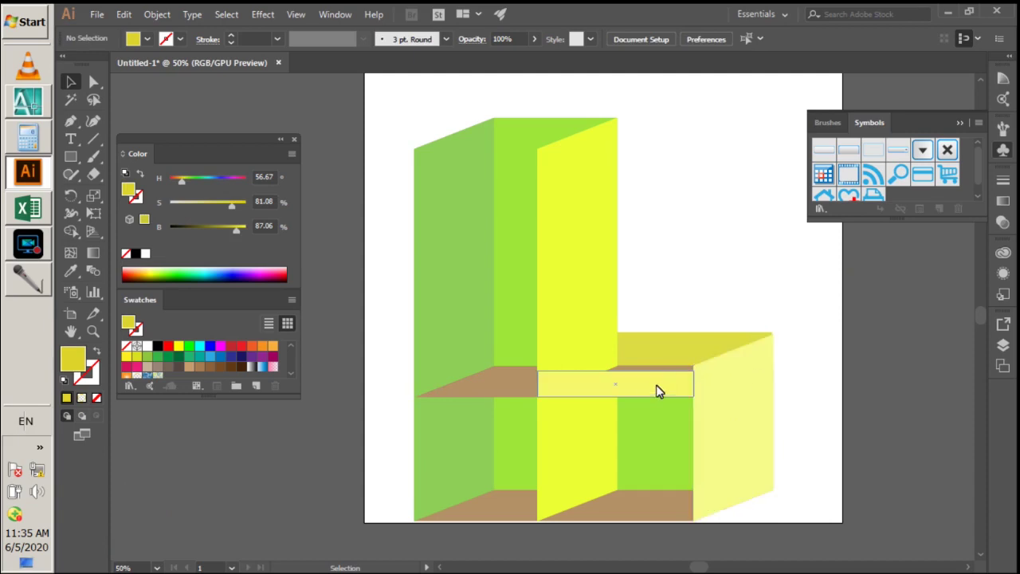
pyautogui.click(646, 385)
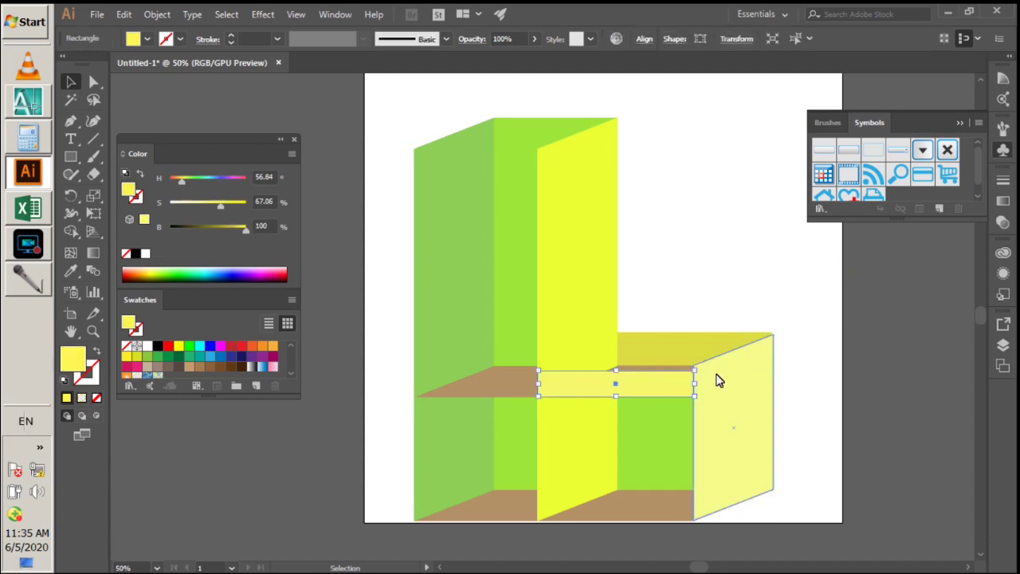
pyautogui.click(716, 380)
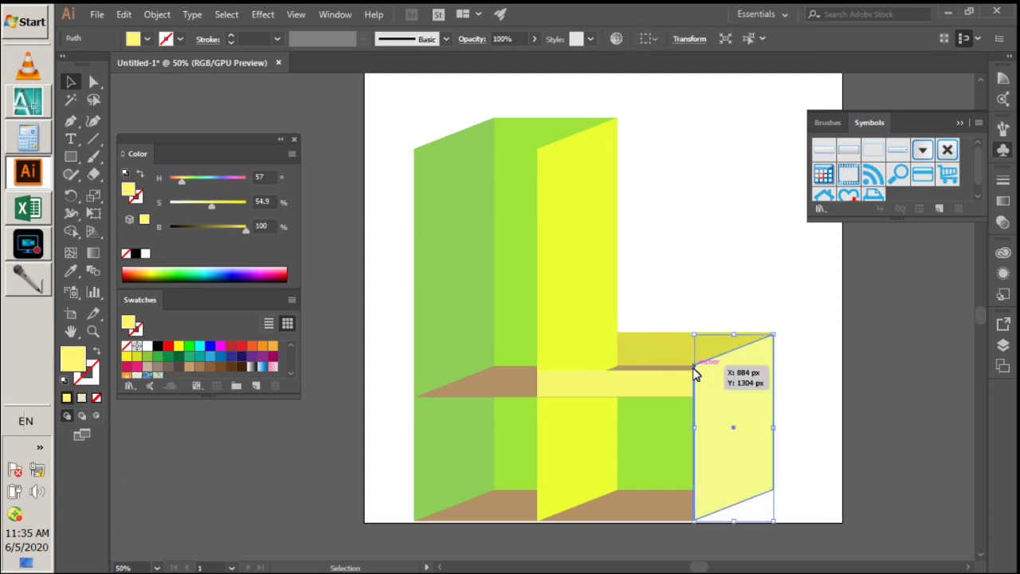
# - With Direct Selection, test the side panel's corner point, then select the upright's lower section
pyautogui.click(94, 82)
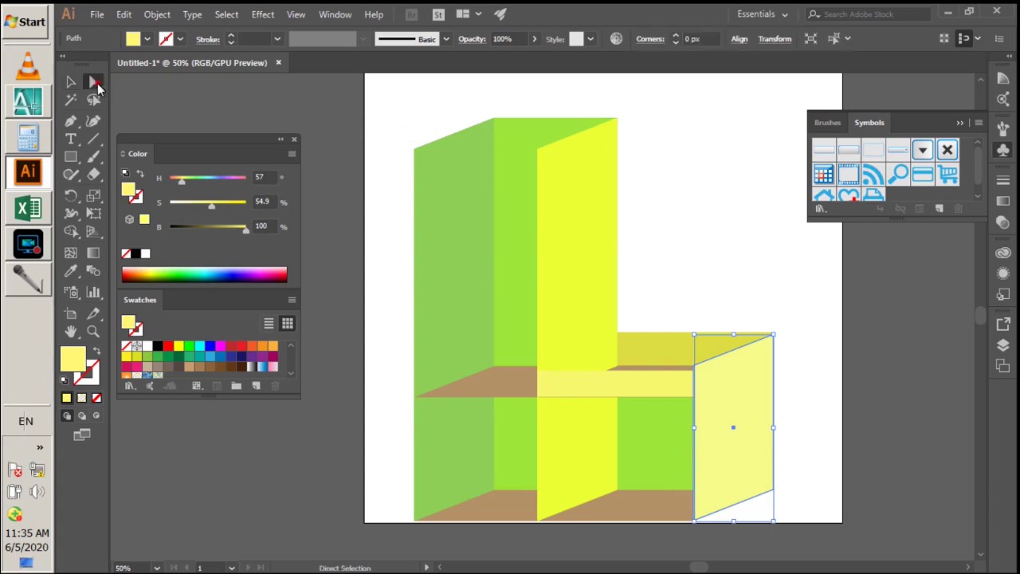
pyautogui.click(730, 279)
pyautogui.click(694, 367)
pyautogui.moveTo(694, 366); pyautogui.dragTo(695, 367)
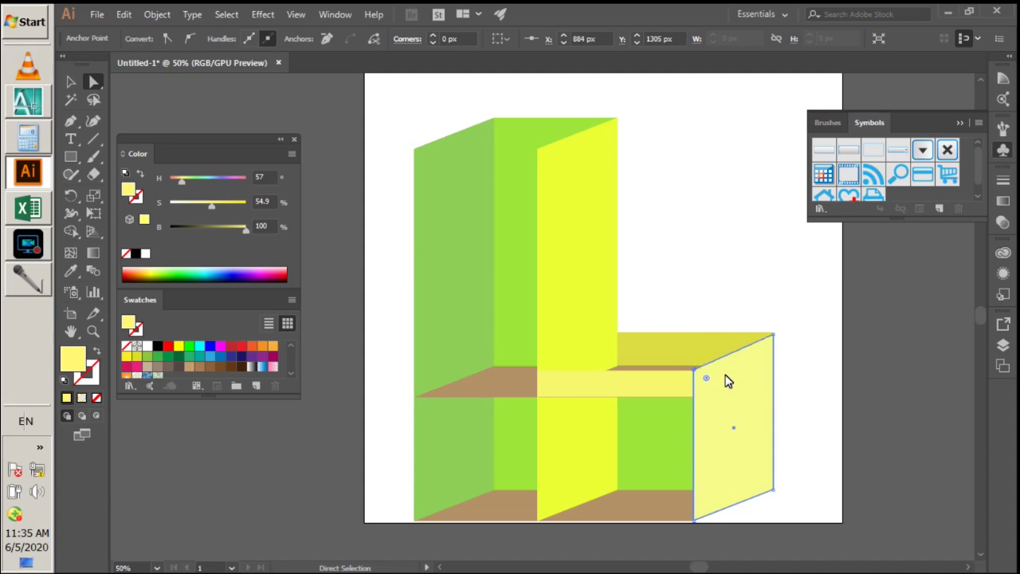
pyautogui.click(727, 252)
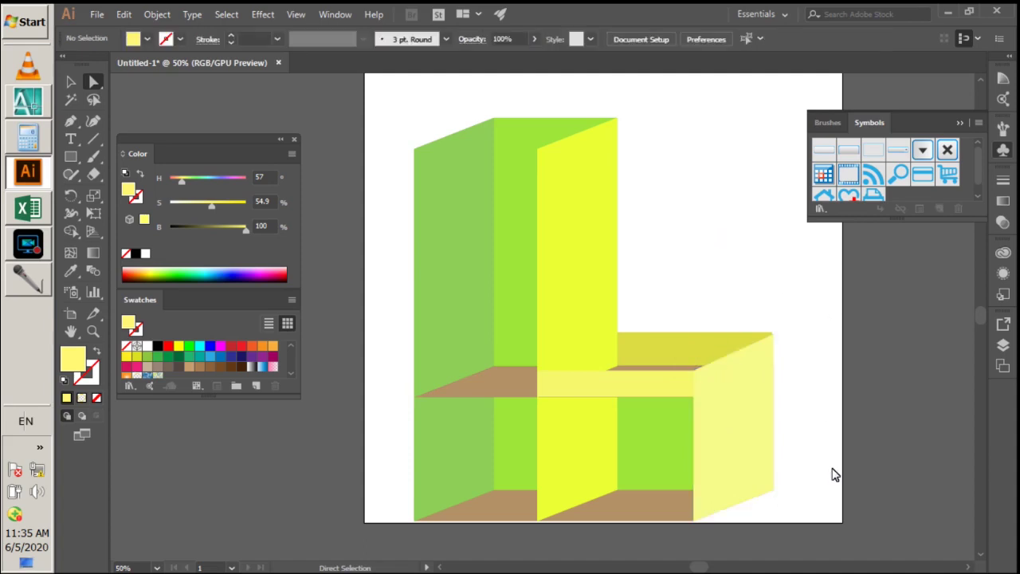
pyautogui.click(673, 385)
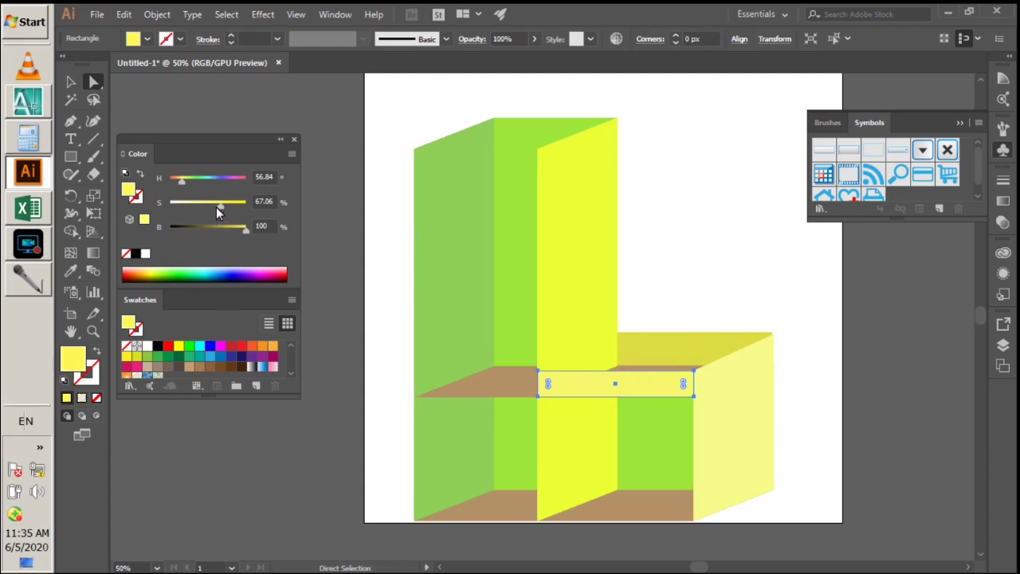
pyautogui.click(702, 282)
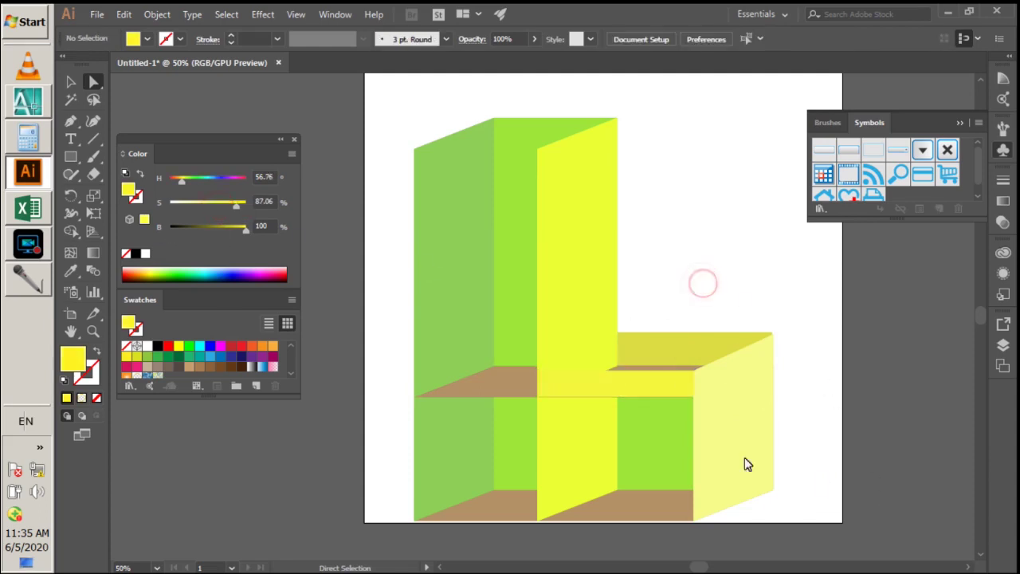
pyautogui.click(546, 285)
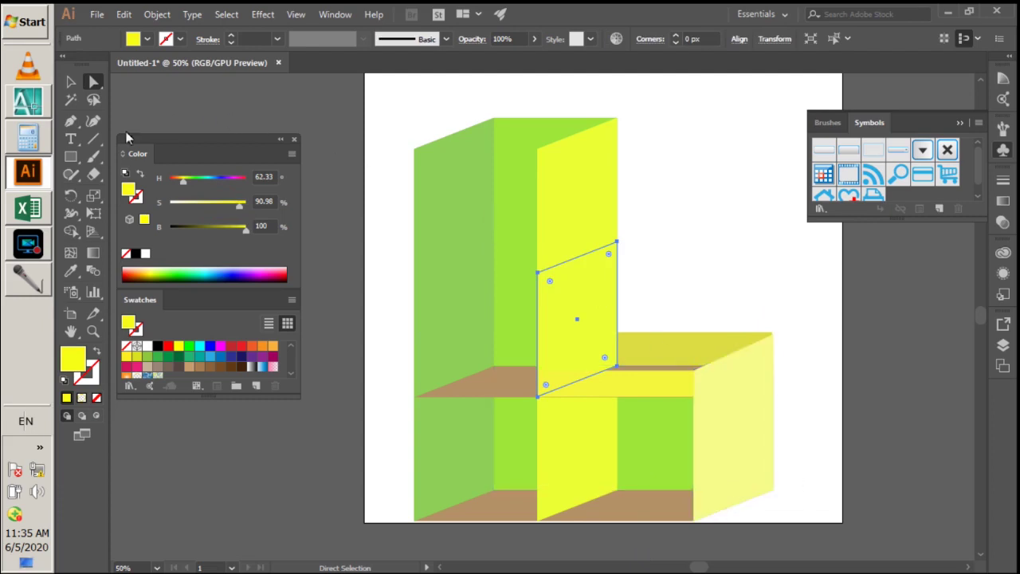
# - Eyedrop the right side panel's pale yellow onto the lower upright piece and rearrange its stacking
pyautogui.click(68, 272)
pyautogui.click(748, 421)
pyautogui.click(71, 82)
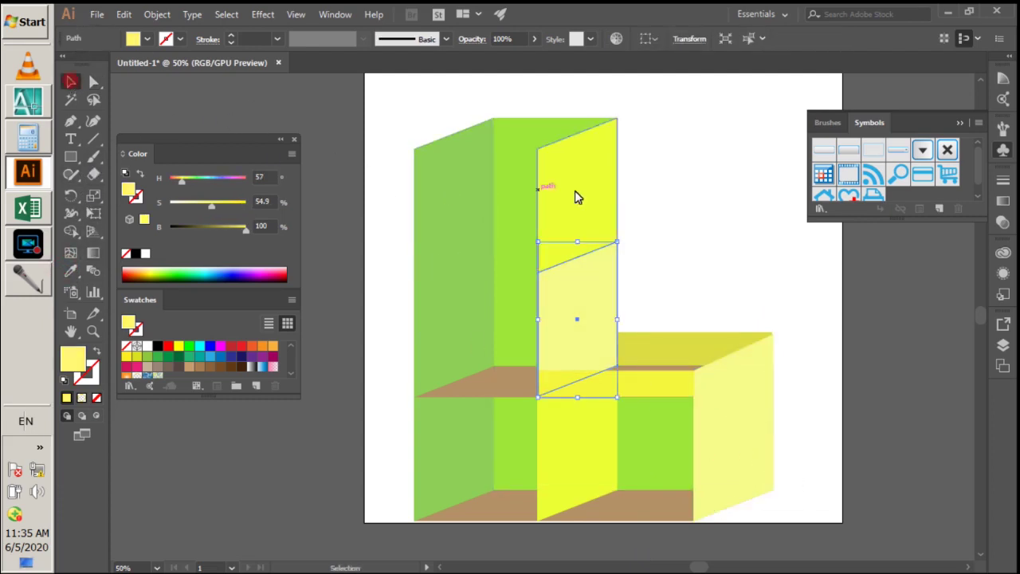
pyautogui.click(647, 189)
pyautogui.rightClick(589, 314)
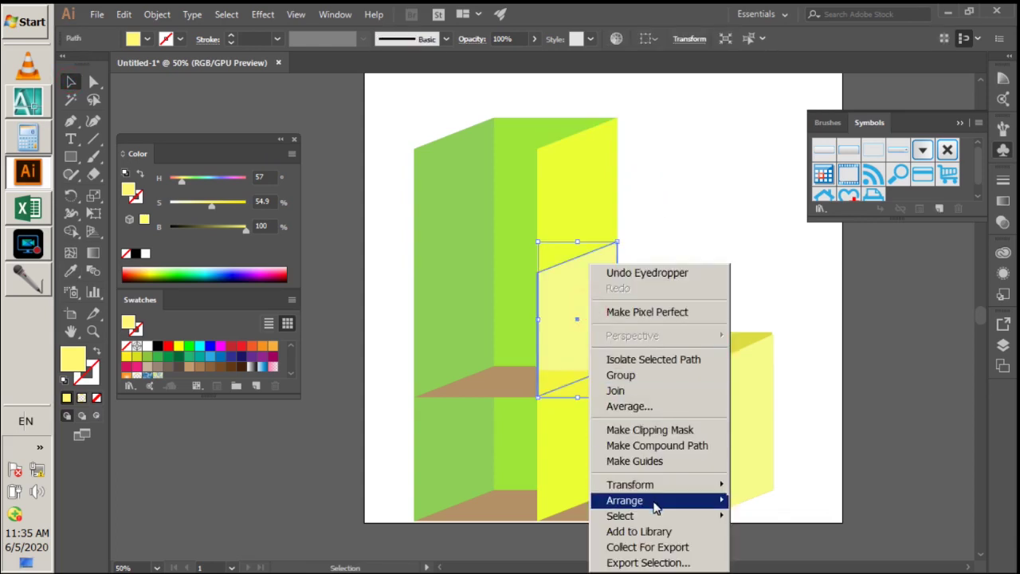
pyautogui.click(771, 427)
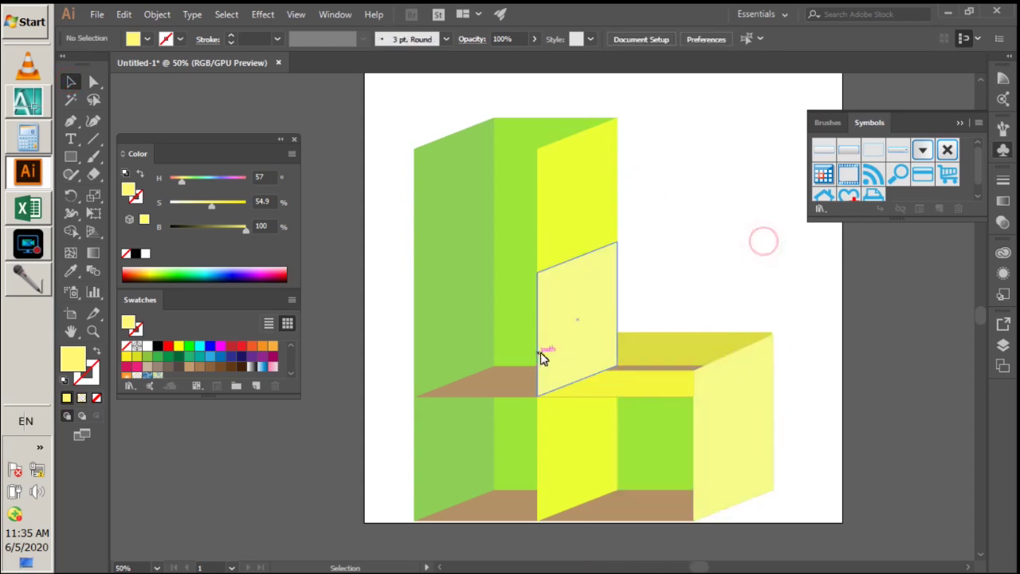
# - Bring the yellow shelf strip in front of the pale piece, then select the upper yellow section
pyautogui.rightClick(606, 384)
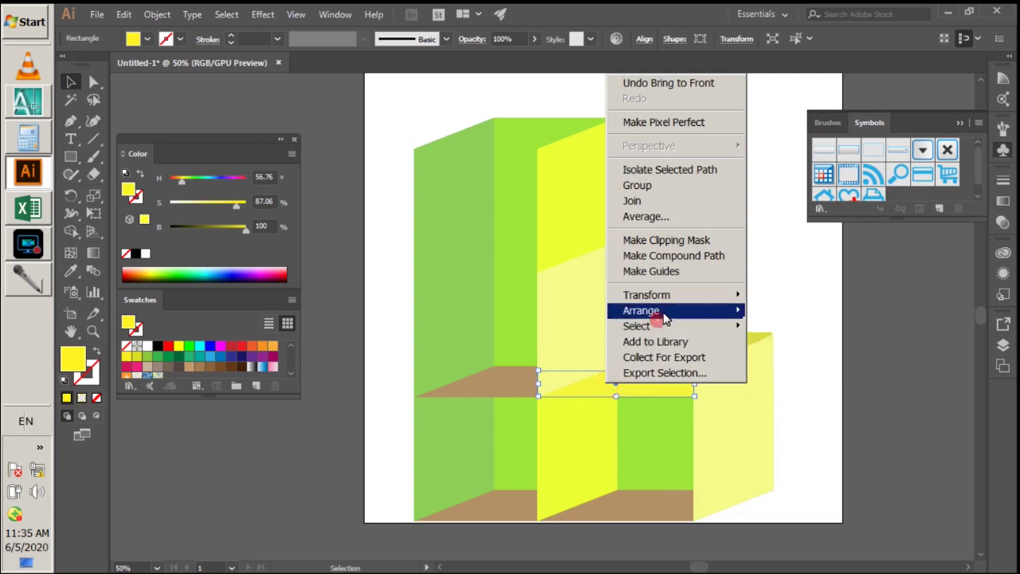
pyautogui.click(761, 311)
pyautogui.click(835, 399)
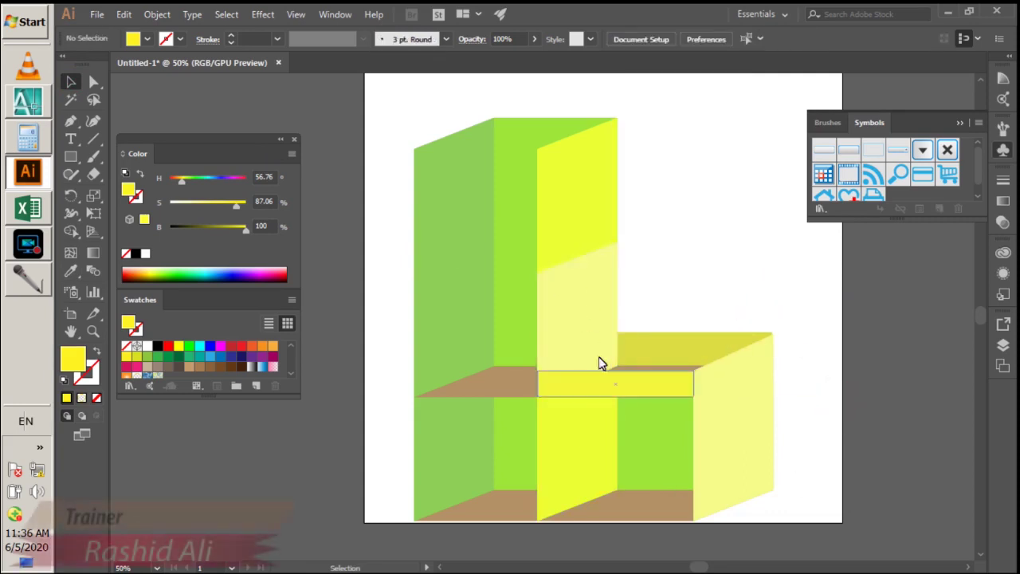
pyautogui.click(585, 213)
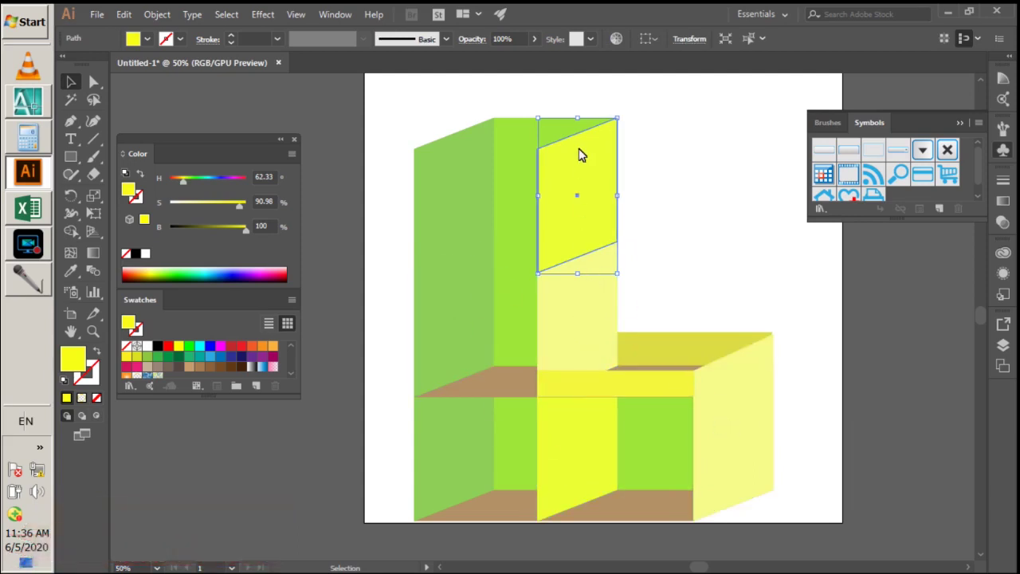
# - Move the upper yellow section and stretch its top up to the bookcase's top edge
pyautogui.click(576, 227)
pyautogui.click(706, 180)
pyautogui.click(573, 193)
pyautogui.moveTo(578, 194)
pyautogui.mouseDown()
pyautogui.moveTo(580, 250)
pyautogui.moveTo(582, 122)
pyautogui.mouseUp()
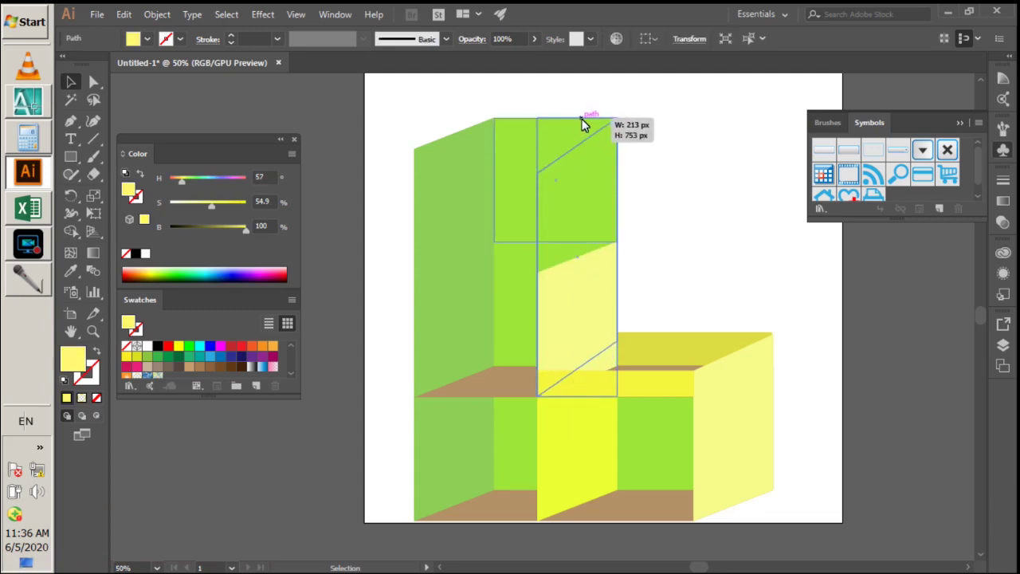
pyautogui.moveTo(582, 124); pyautogui.dragTo(583, 119)
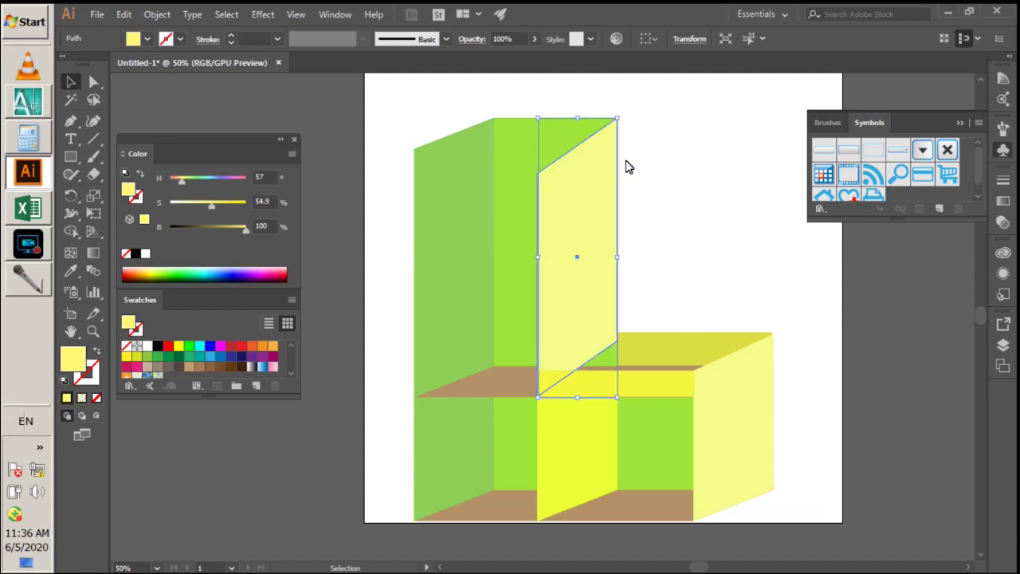
# - Alt-drag a copy of the brown shelf higher in the green section, keeping the pale panel in front
pyautogui.click(654, 274)
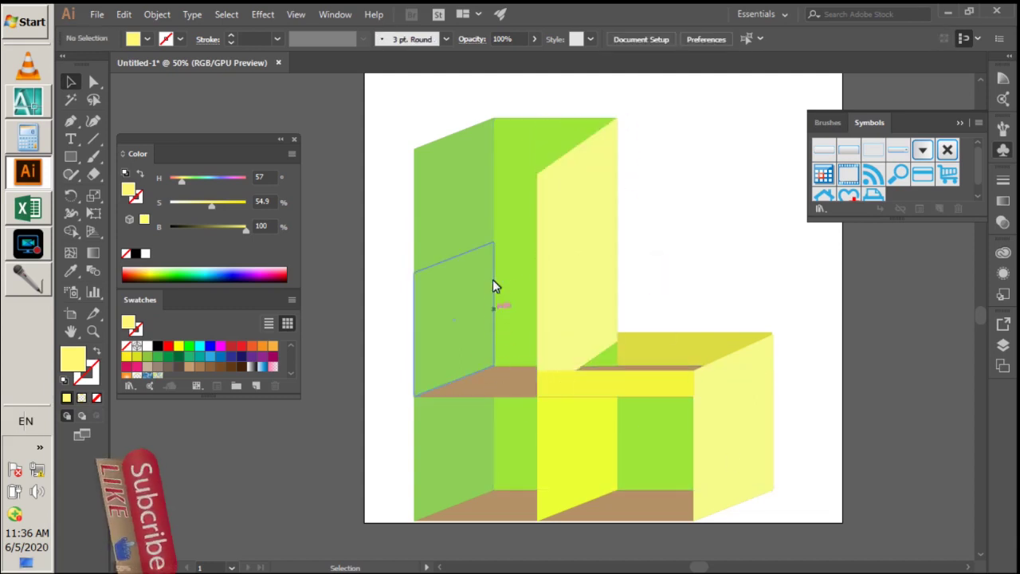
pyautogui.click(495, 394)
pyautogui.moveTo(496, 394)
pyautogui.mouseDown()
pyautogui.moveTo(505, 259)
pyautogui.moveTo(498, 285)
pyautogui.mouseUp()
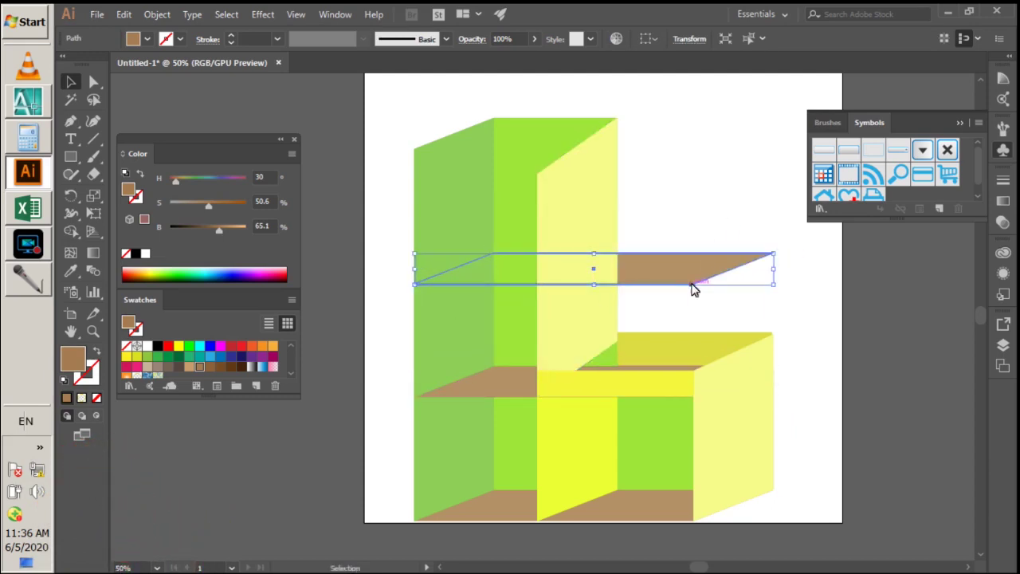
pyautogui.rightClick(693, 288)
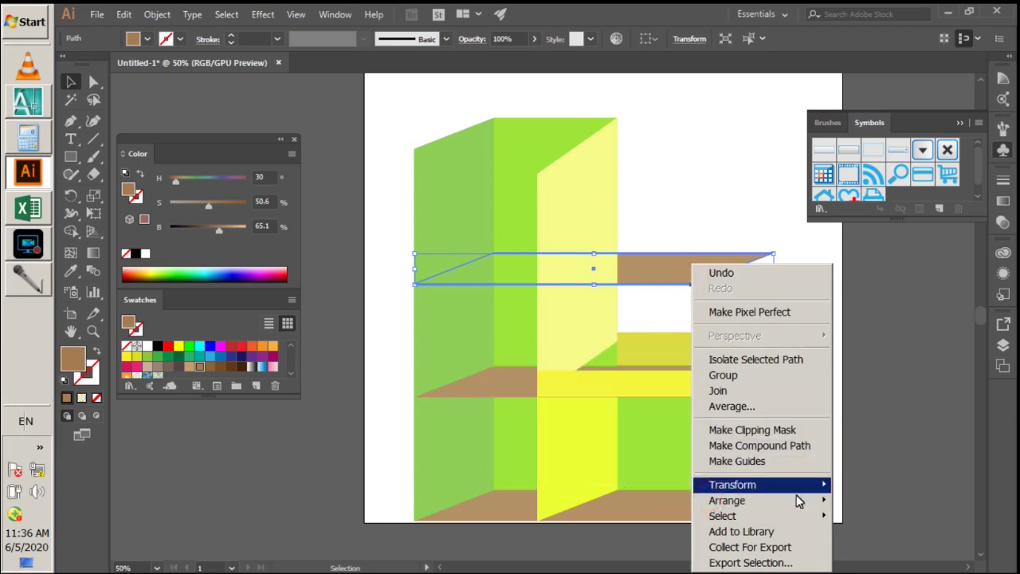
pyautogui.moveTo(727, 501)
pyautogui.click(880, 429)
pyautogui.click(737, 218)
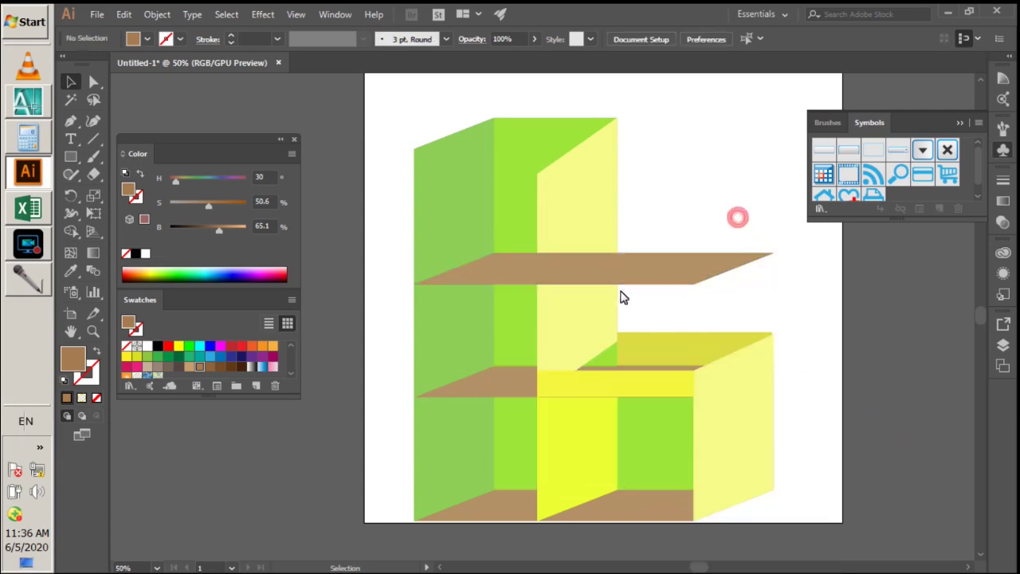
pyautogui.rightClick(551, 224)
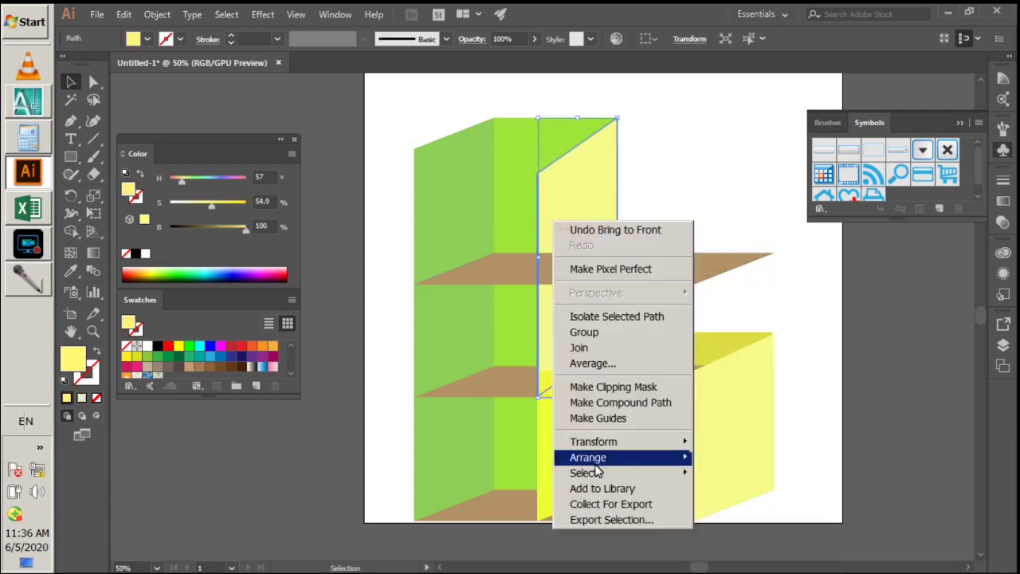
pyautogui.click(717, 457)
pyautogui.click(715, 207)
# - Pull the upper shelf's right-end anchors in so it ends behind the pale panel
pyautogui.click(685, 272)
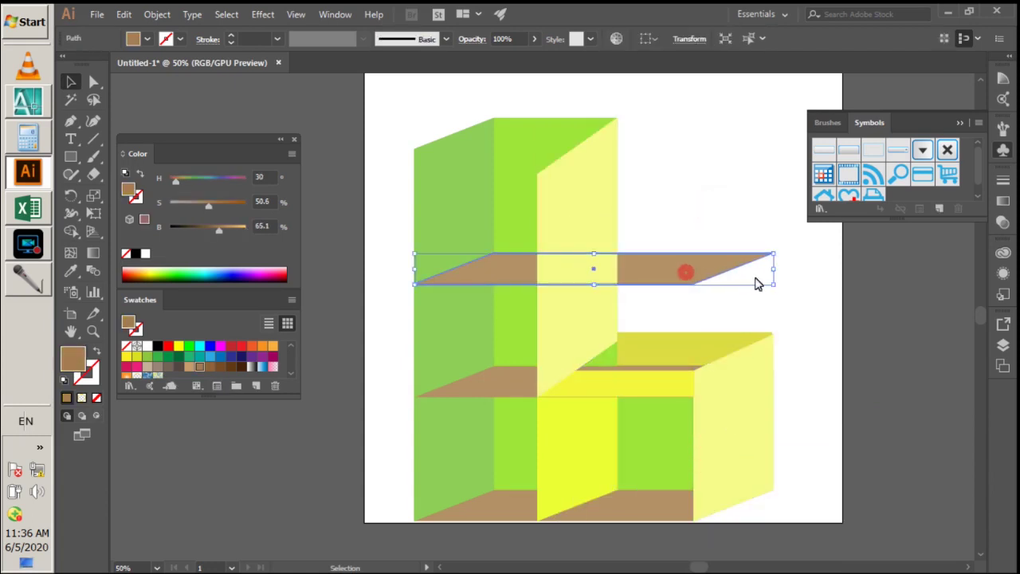
pyautogui.moveTo(773, 269); pyautogui.dragTo(768, 269)
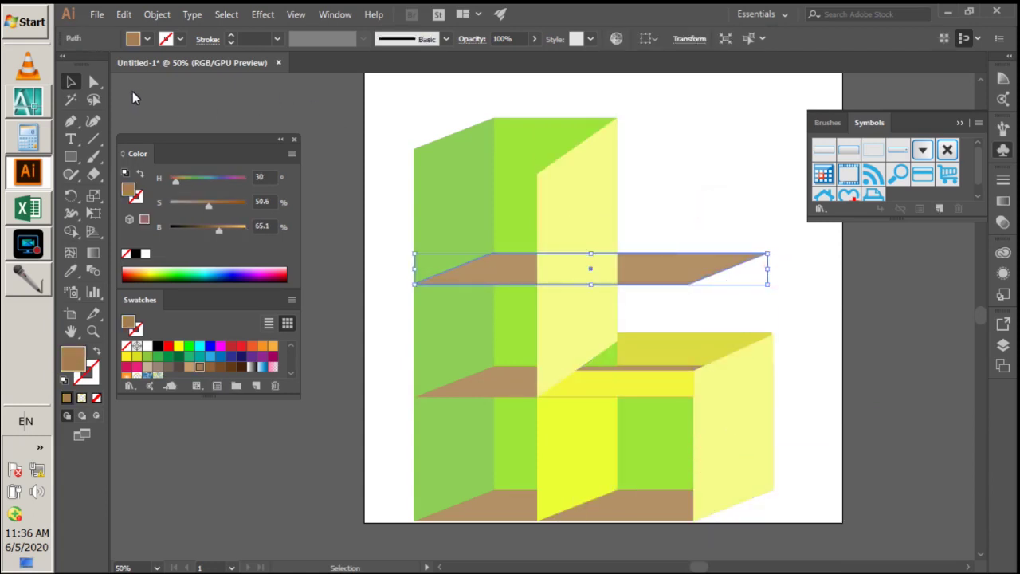
pyautogui.click(93, 81)
pyautogui.moveTo(797, 233)
pyautogui.mouseDown()
pyautogui.moveTo(683, 311)
pyautogui.moveTo(621, 291)
pyautogui.moveTo(688, 252)
pyautogui.moveTo(642, 263)
pyautogui.moveTo(704, 265)
pyautogui.moveTo(681, 277)
pyautogui.moveTo(618, 255)
pyautogui.mouseUp()
pyautogui.click(655, 284)
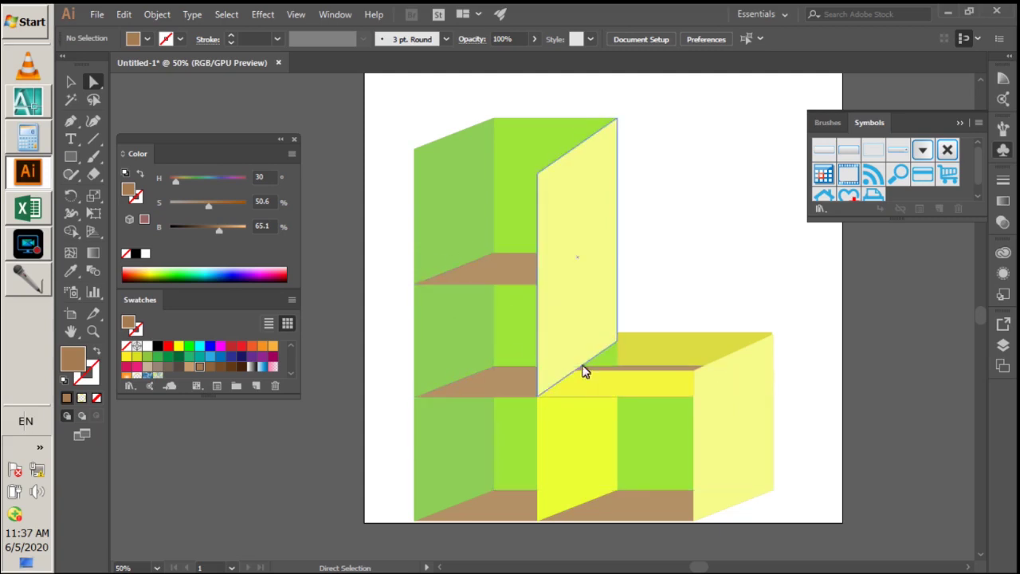
pyautogui.click(667, 346)
pyautogui.click(70, 80)
pyautogui.click(706, 191)
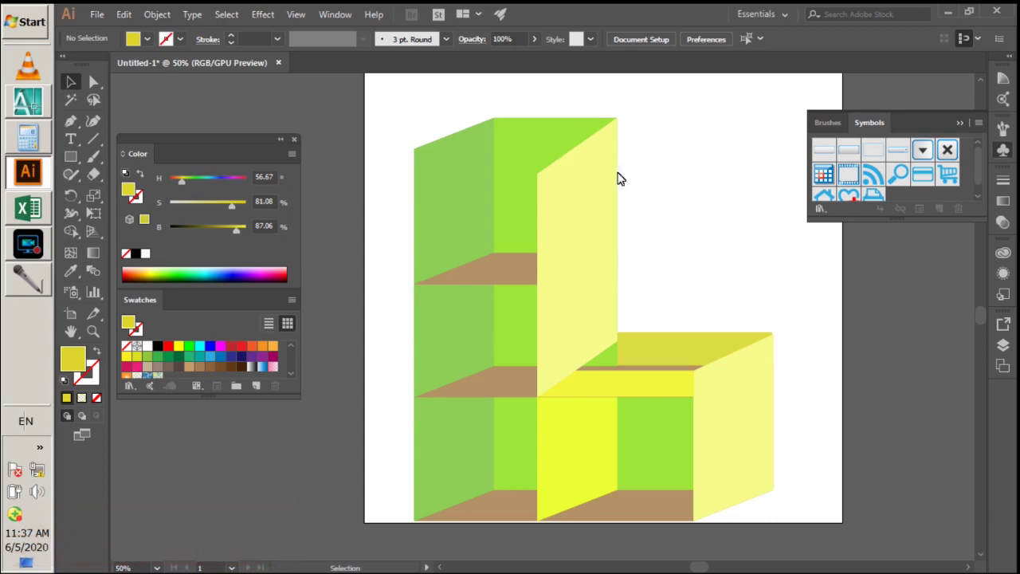
# - Draw a small four-corner rectangle with the Pen tool beside the bookcase
pyautogui.click(70, 123)
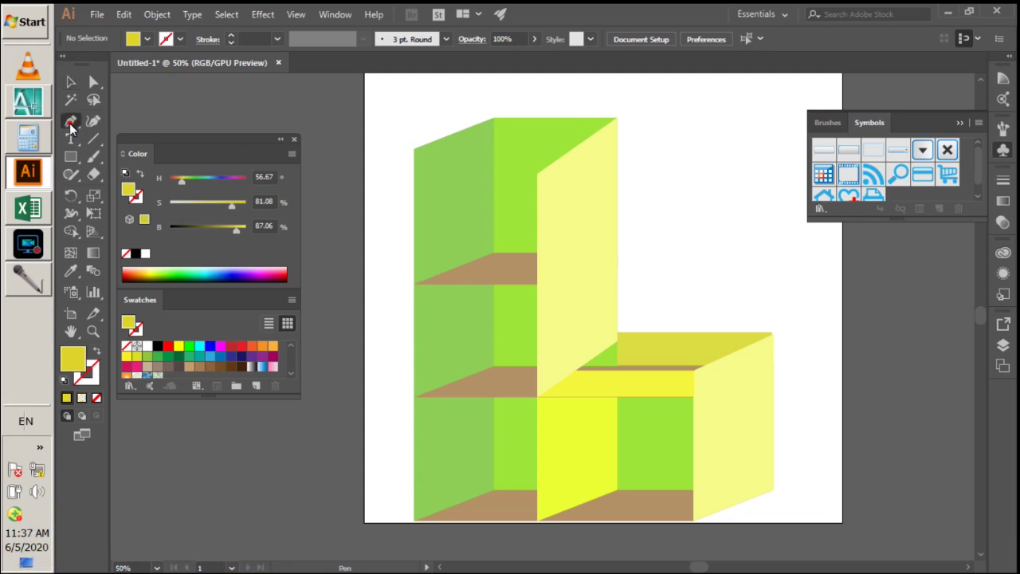
pyautogui.click(716, 150)
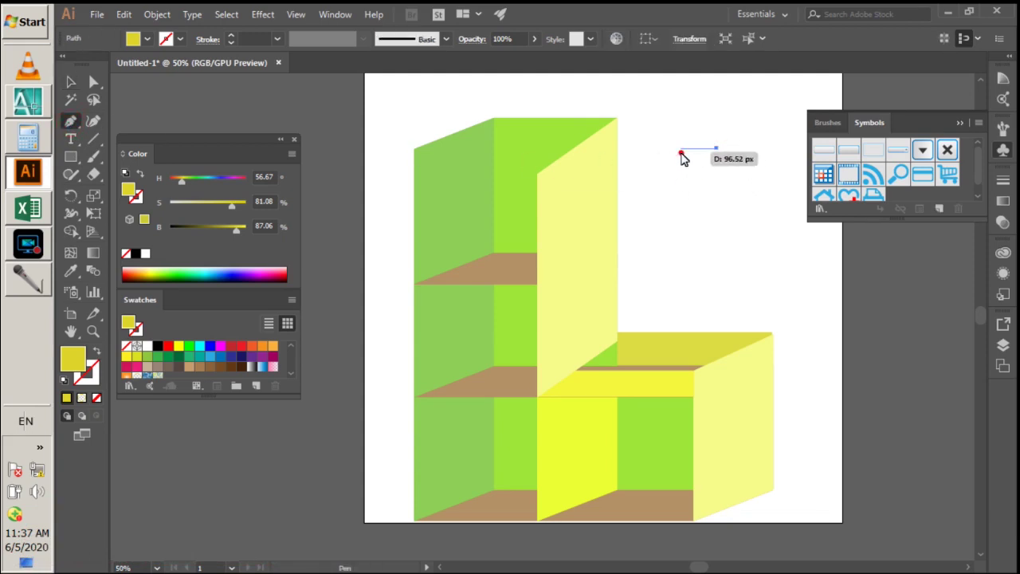
pyautogui.moveTo(681, 150); pyautogui.dragTo(690, 208)
pyautogui.click(680, 215)
pyautogui.click(716, 216)
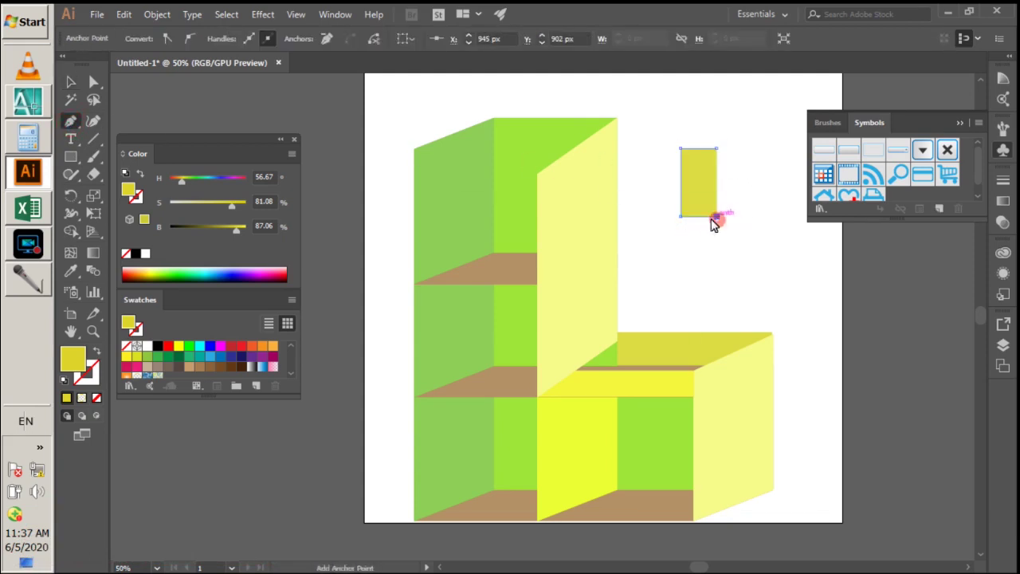
pyautogui.click(71, 82)
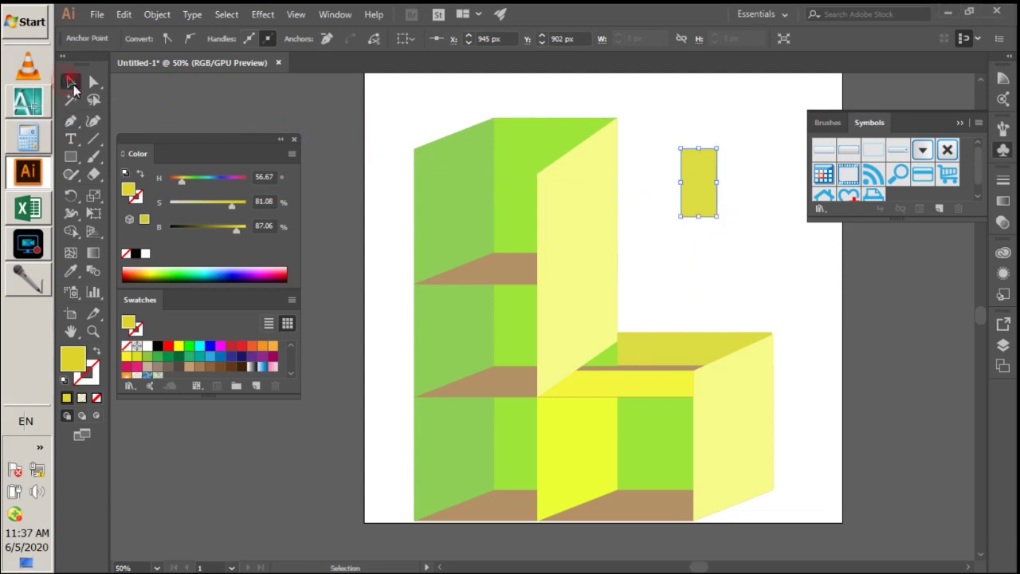
pyautogui.click(758, 199)
pyautogui.moveTo(656, 120); pyautogui.dragTo(728, 223)
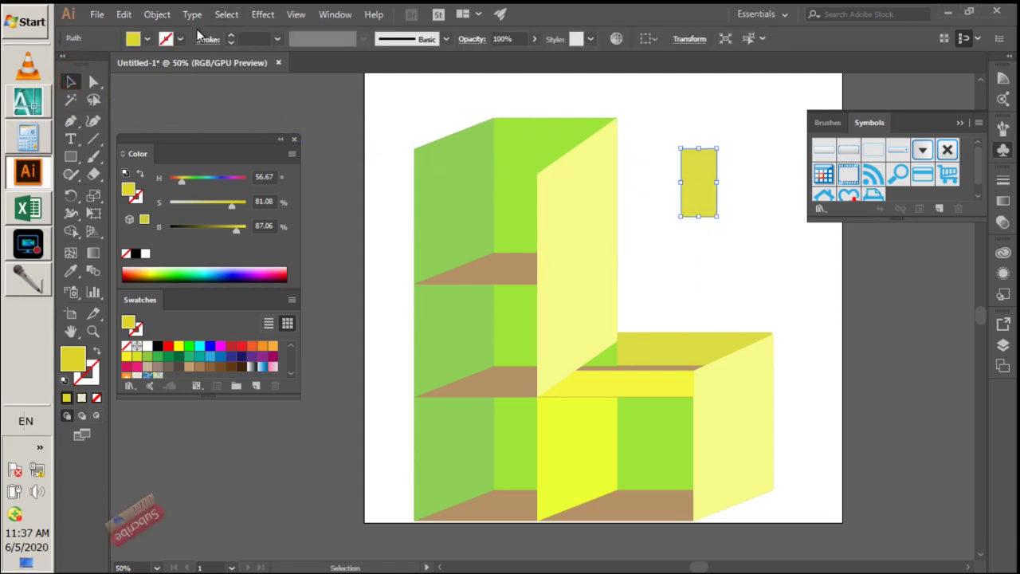
# - Swap the small rectangle's fill and stroke and give it a black outline
pyautogui.click(96, 350)
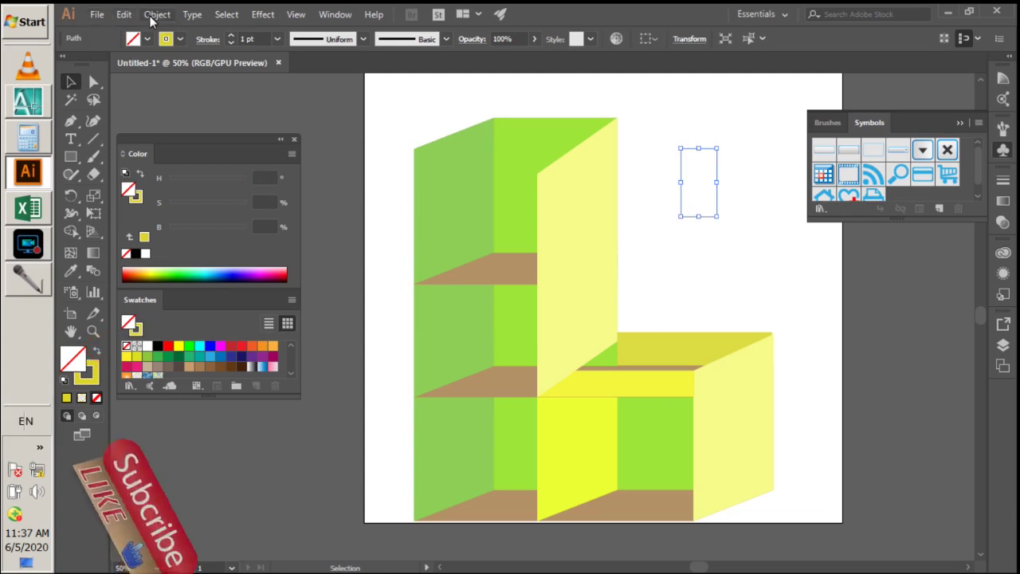
pyautogui.click(707, 336)
pyautogui.click(680, 200)
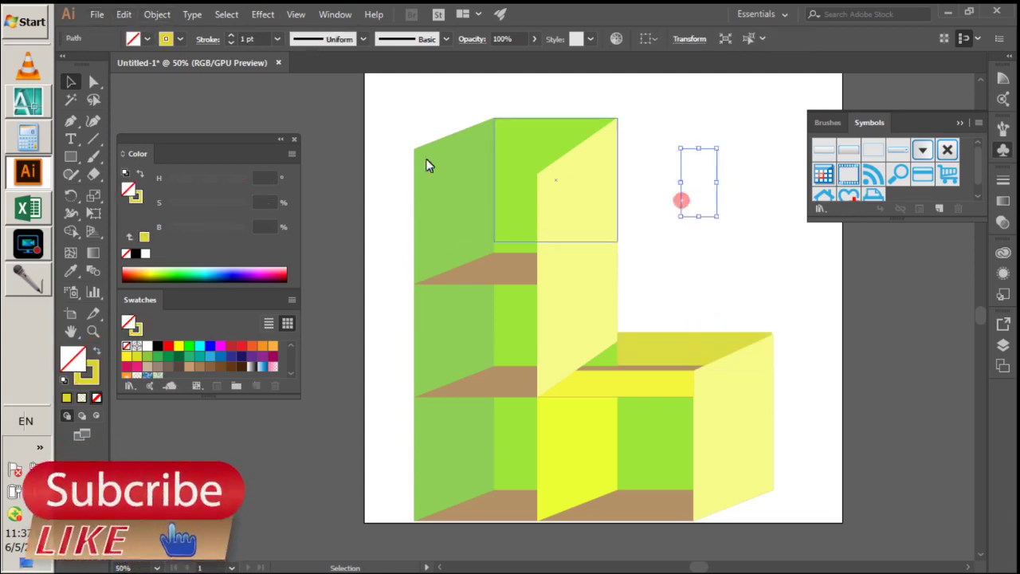
pyautogui.click(180, 39)
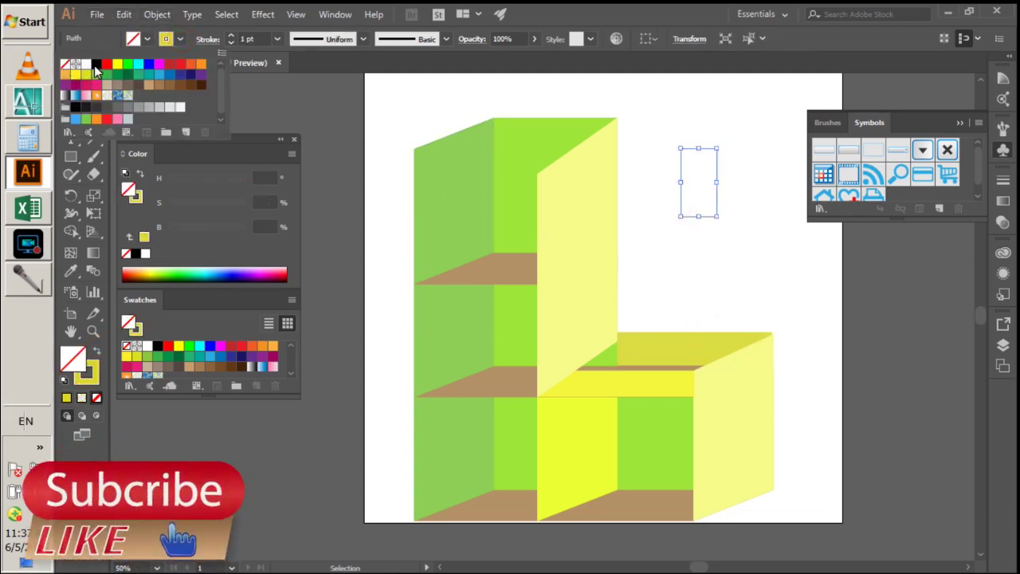
pyautogui.click(97, 64)
pyautogui.click(826, 250)
pyautogui.click(652, 190)
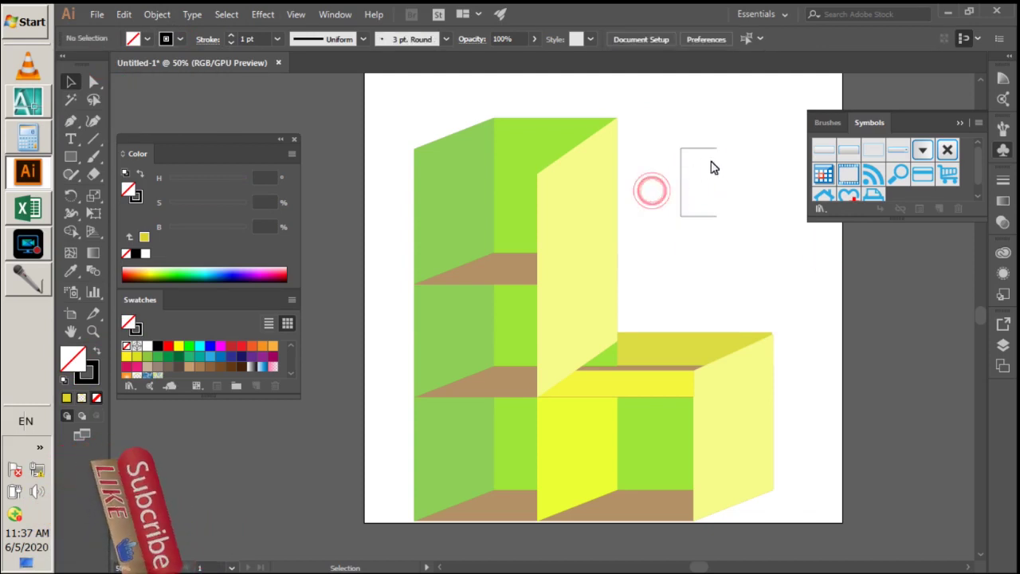
pyautogui.moveTo(667, 126); pyautogui.dragTo(777, 246)
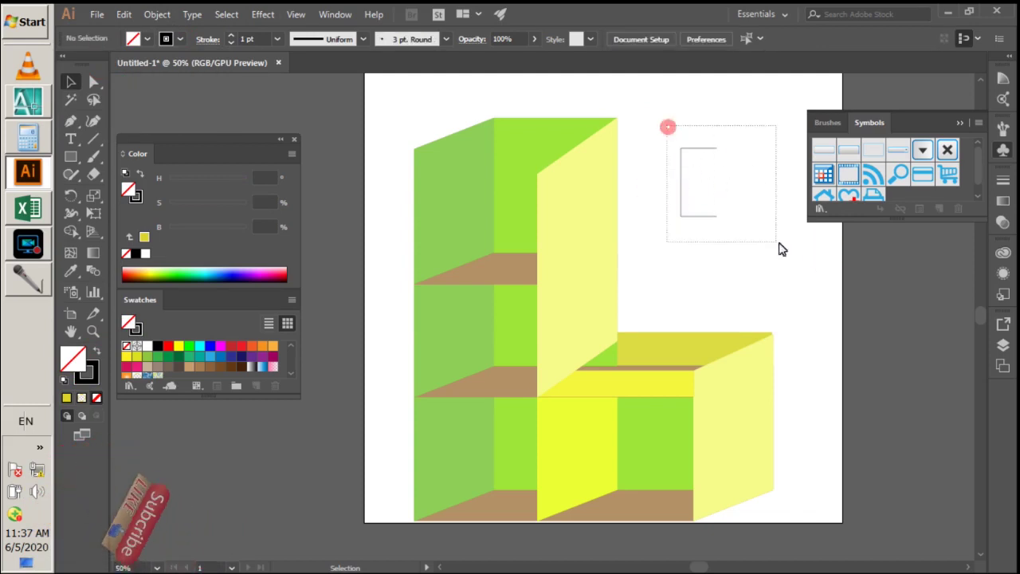
# - Make a vertically reflected copy of the small rectangle and place it beside the original
pyautogui.click(159, 15)
pyautogui.moveTo(179, 31)
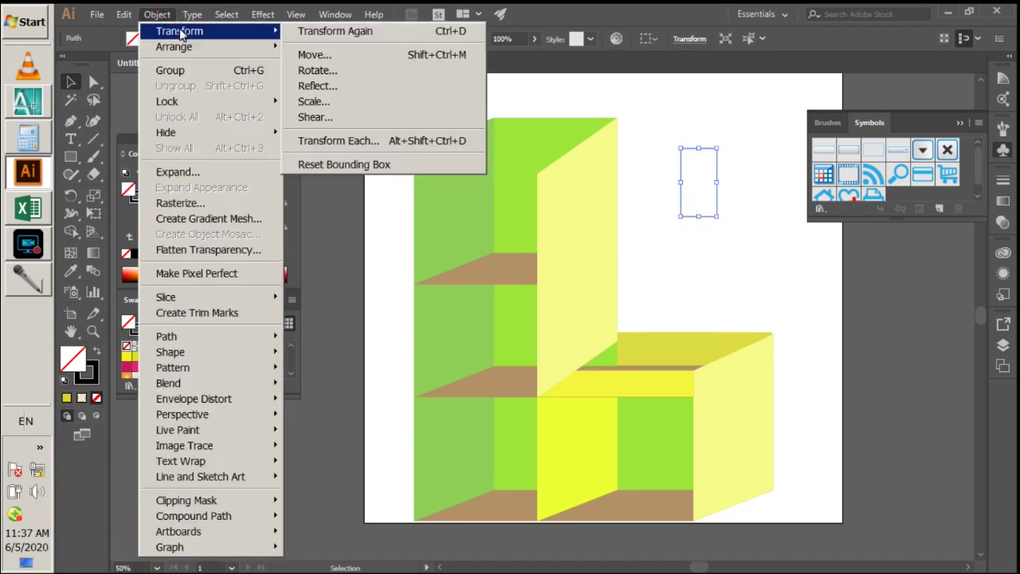
pyautogui.click(348, 94)
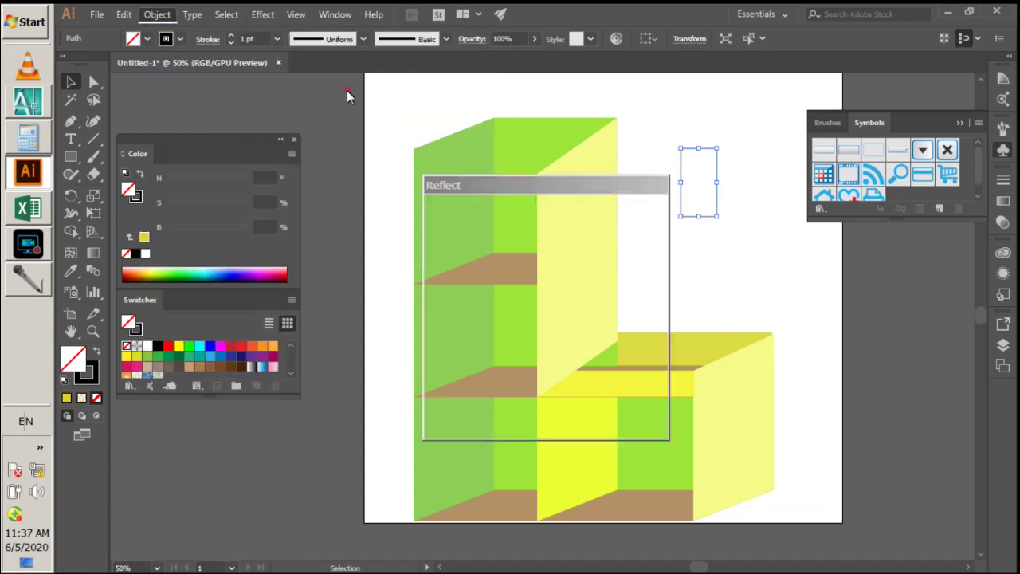
pyautogui.moveTo(563, 201); pyautogui.dragTo(337, 170)
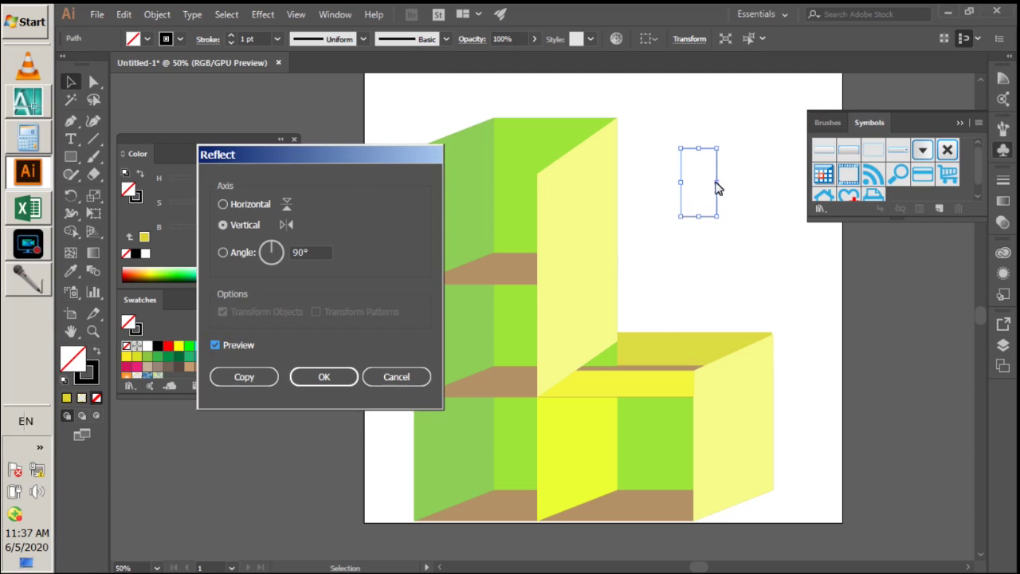
pyautogui.click(257, 378)
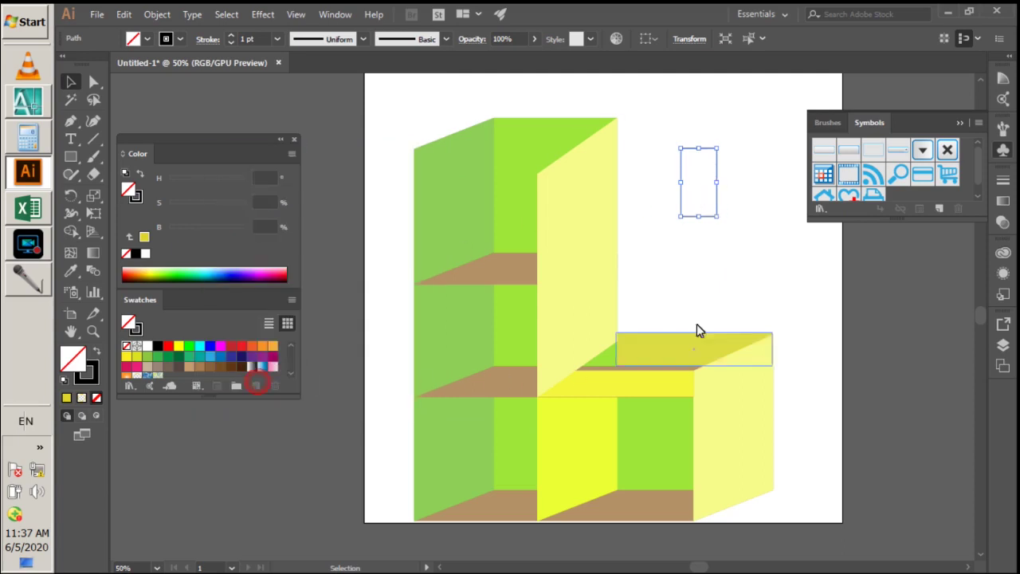
pyautogui.click(794, 279)
pyautogui.moveTo(681, 181); pyautogui.dragTo(715, 181)
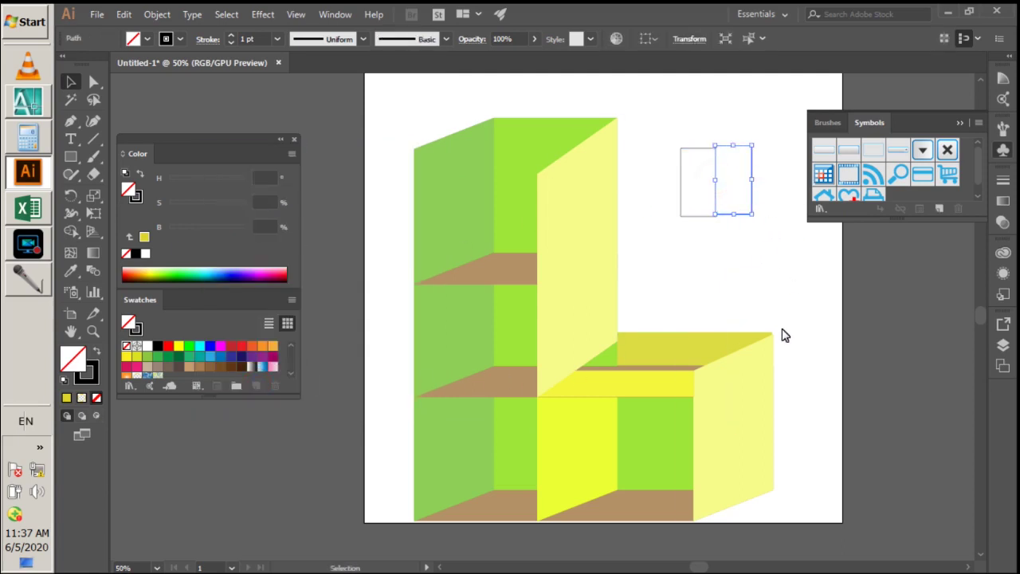
pyautogui.click(789, 283)
pyautogui.moveTo(753, 189); pyautogui.dragTo(780, 211)
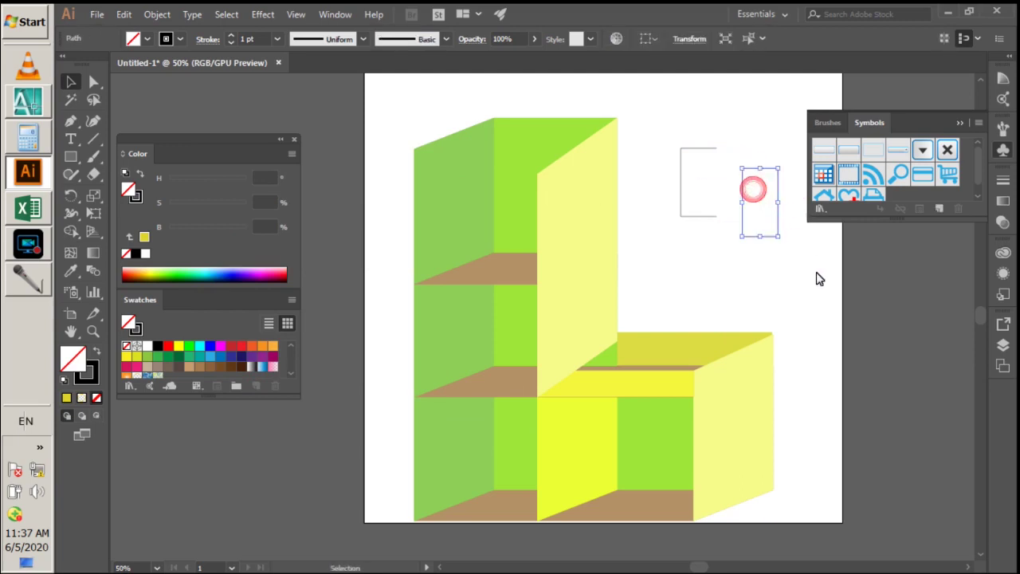
pyautogui.click(756, 262)
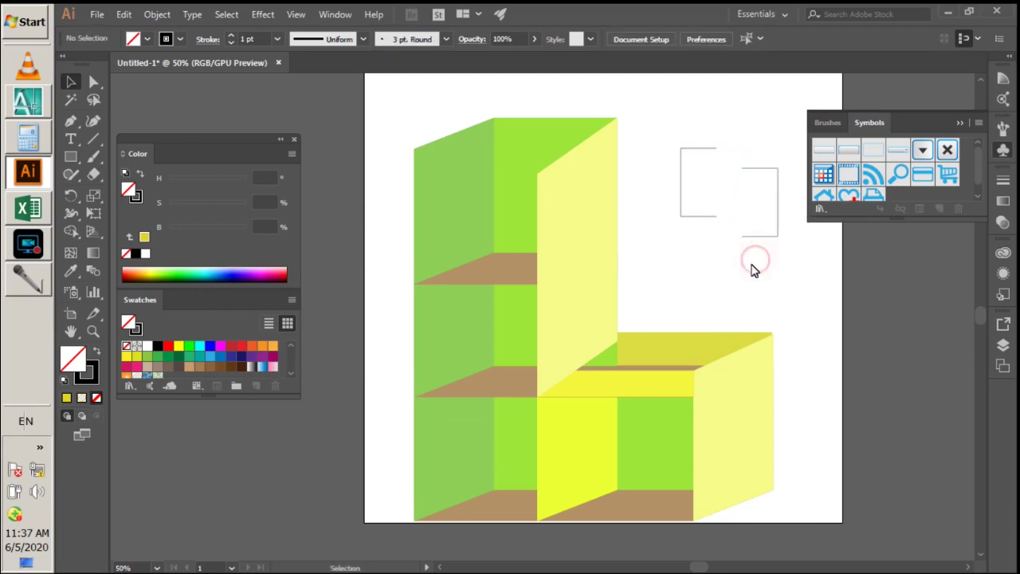
pyautogui.hotkey('ctrl', 'z')
pyautogui.click(551, 236)
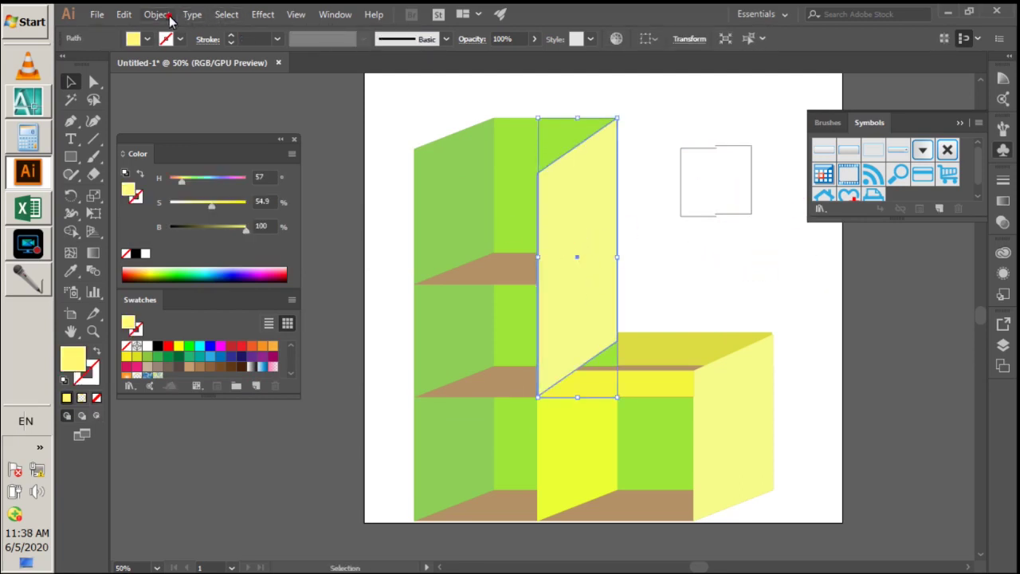
# - Reflect a copy of the pale yellow panel across the vertical axis and move it right of the original
pyautogui.click(168, 16)
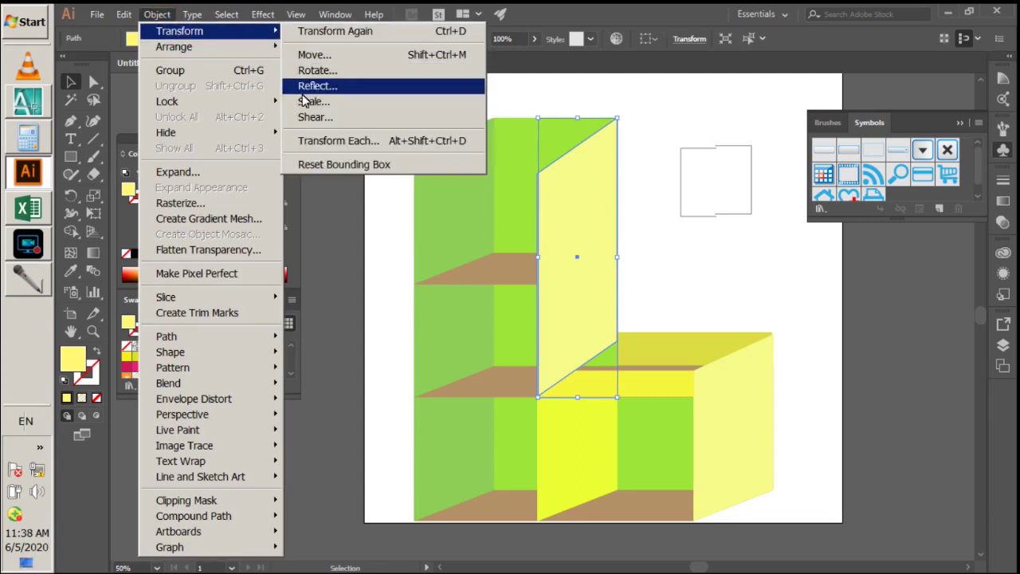
pyautogui.click(311, 86)
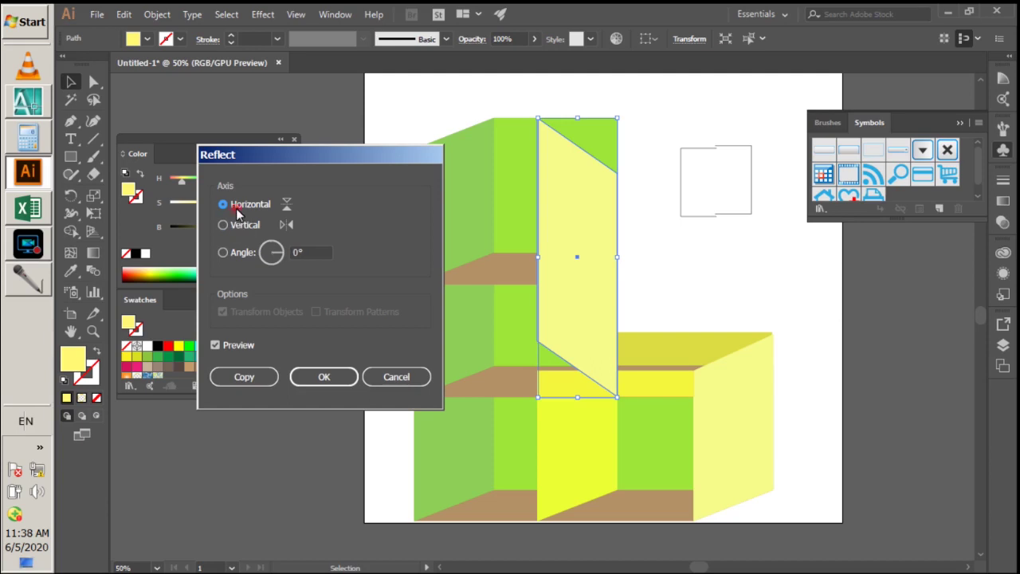
pyautogui.click(230, 347)
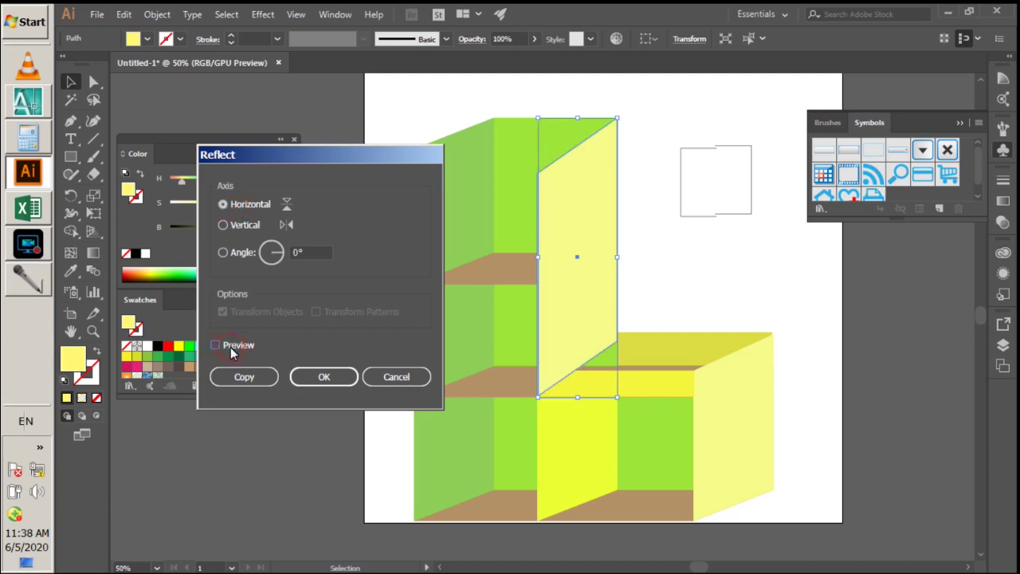
pyautogui.click(237, 226)
pyautogui.click(231, 347)
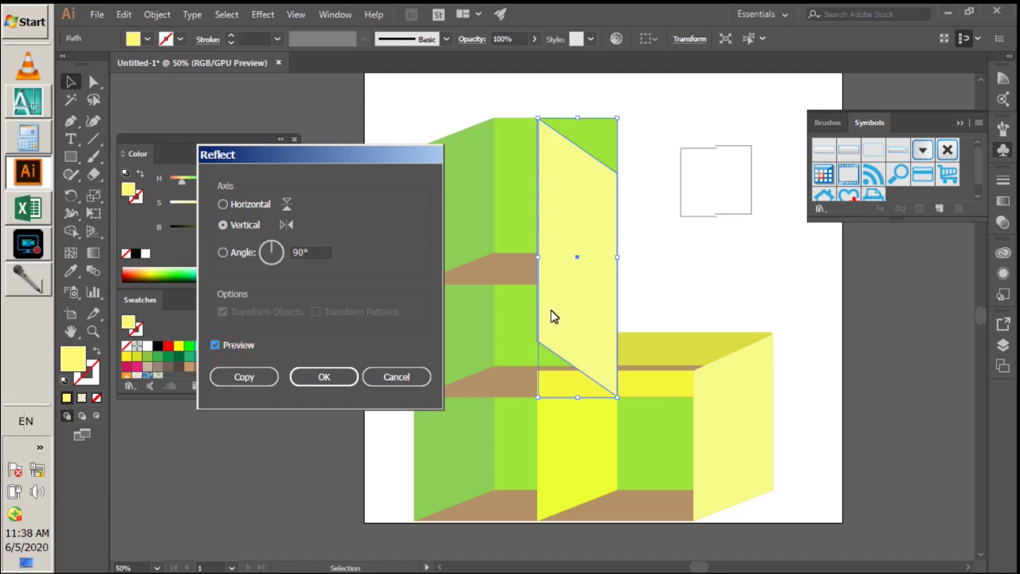
pyautogui.click(244, 376)
pyautogui.click(668, 280)
pyautogui.moveTo(592, 278); pyautogui.dragTo(675, 284)
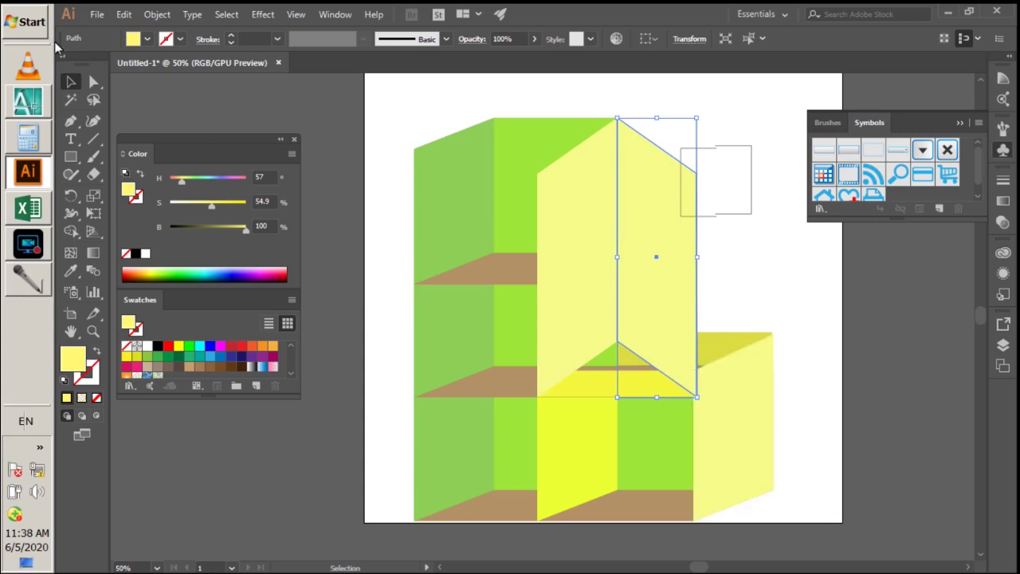
pyautogui.click(94, 82)
# - Drag the mirrored copy's right-hand anchors up and in toward the tall panel and box top
pyautogui.click(696, 397)
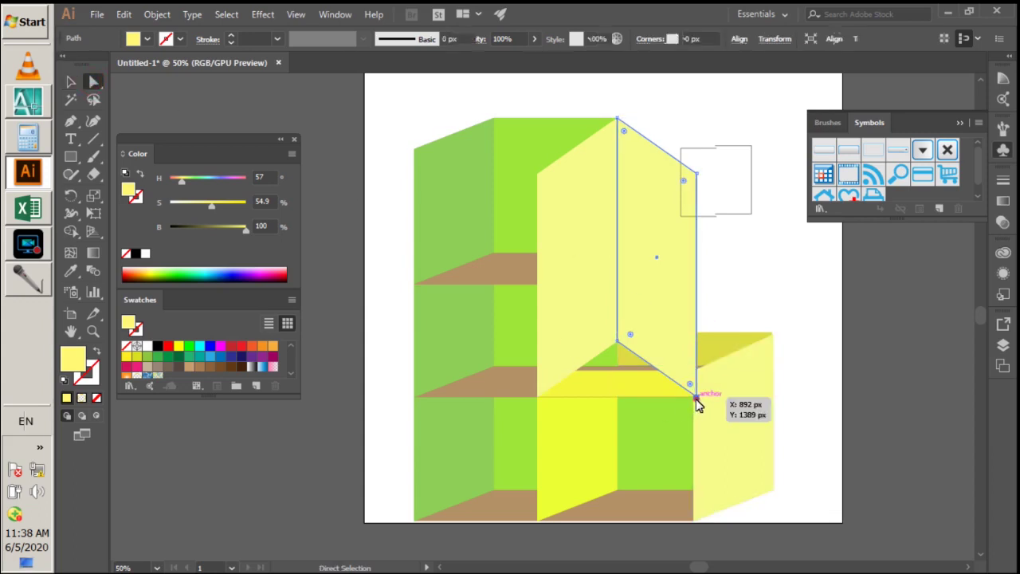
pyautogui.moveTo(696, 173)
pyautogui.mouseDown()
pyautogui.moveTo(687, 146)
pyautogui.moveTo(695, 170)
pyautogui.mouseUp()
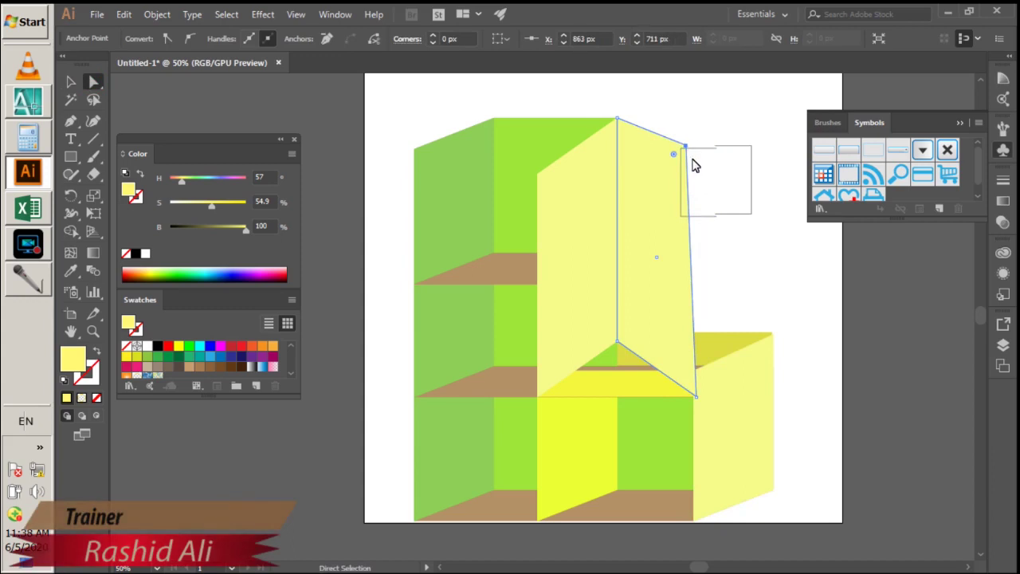
pyautogui.click(697, 397)
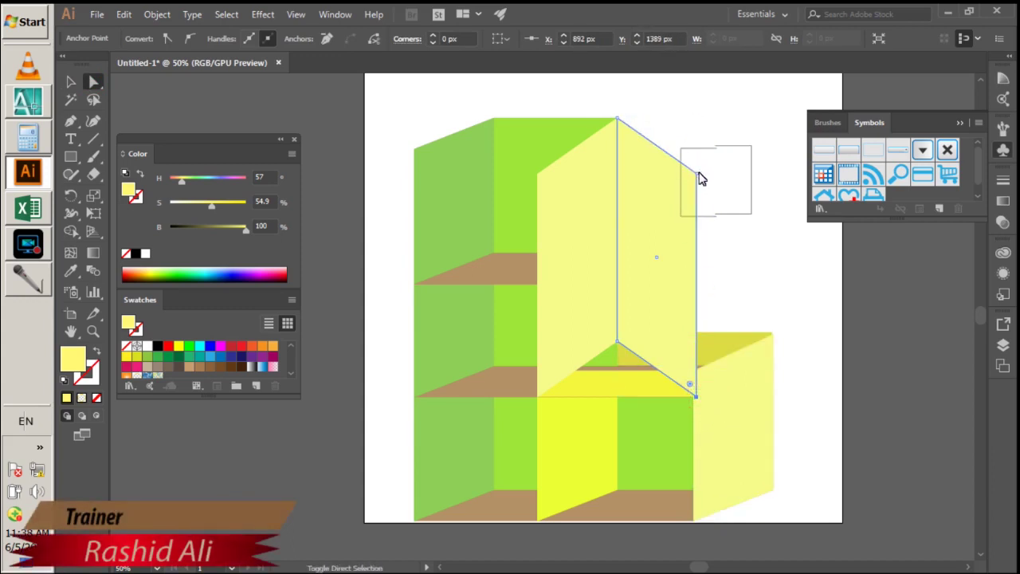
pyautogui.moveTo(698, 182)
pyautogui.mouseDown()
pyautogui.moveTo(659, 141)
pyautogui.moveTo(664, 157)
pyautogui.mouseUp()
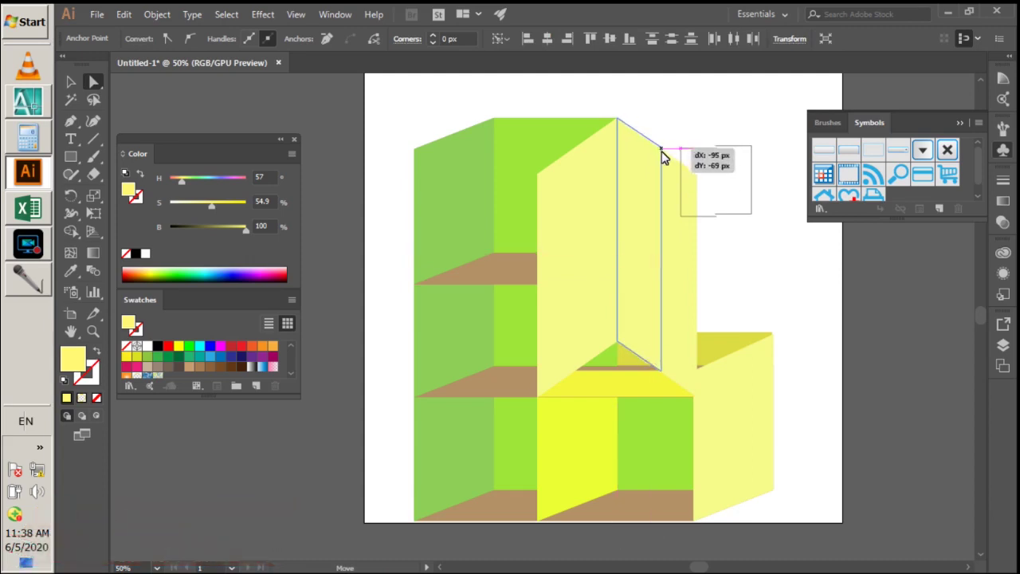
pyautogui.moveTo(663, 157); pyautogui.dragTo(663, 151)
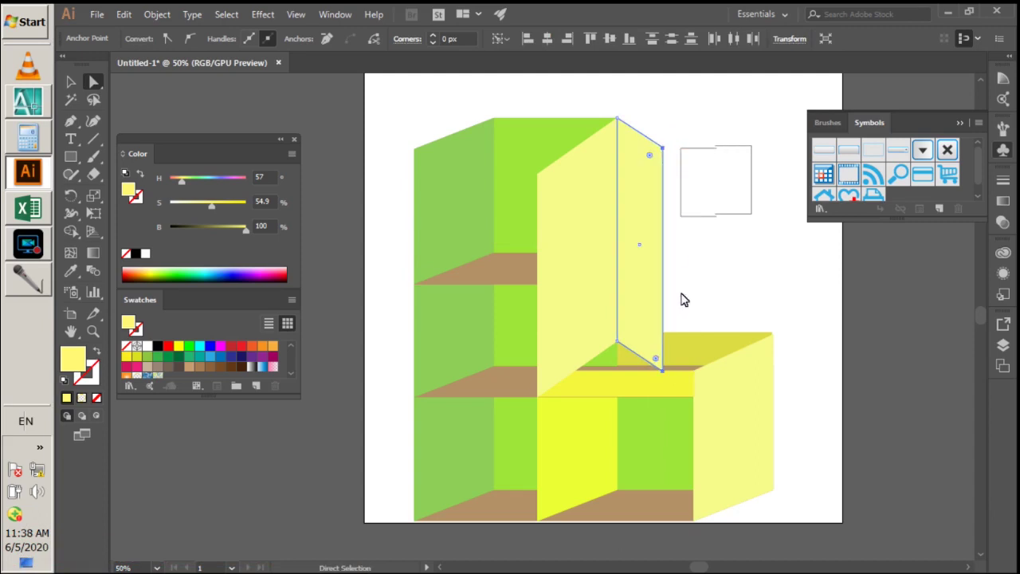
pyautogui.click(661, 372)
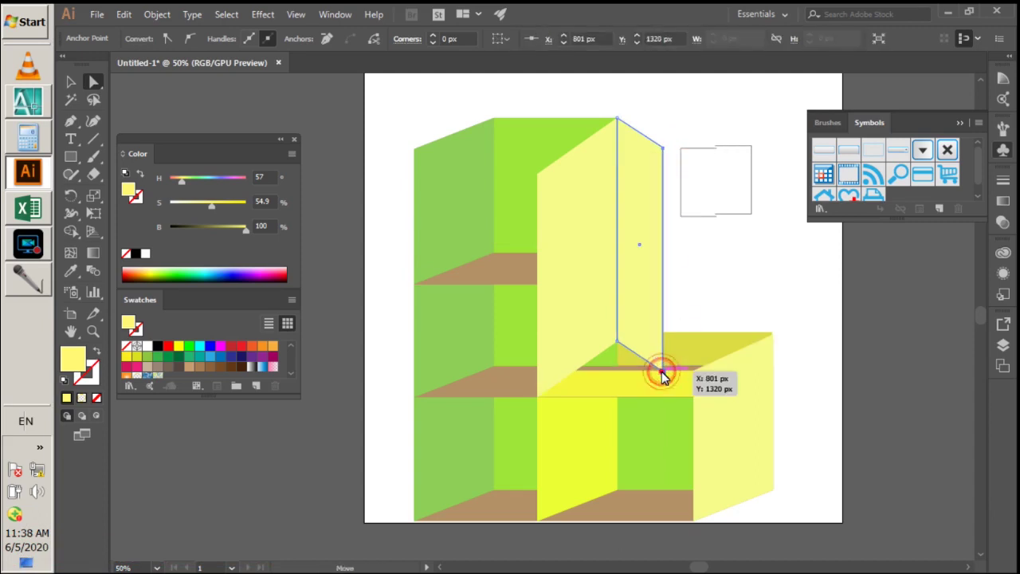
pyautogui.moveTo(661, 371); pyautogui.dragTo(664, 356)
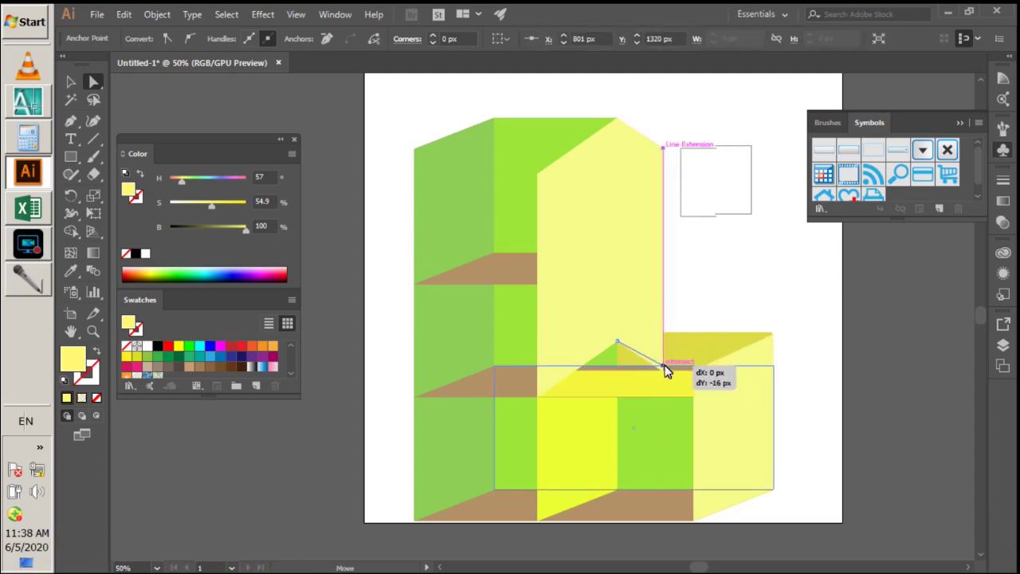
pyautogui.moveTo(665, 360)
pyautogui.mouseDown()
pyautogui.moveTo(659, 330)
pyautogui.moveTo(662, 343)
pyautogui.mouseUp()
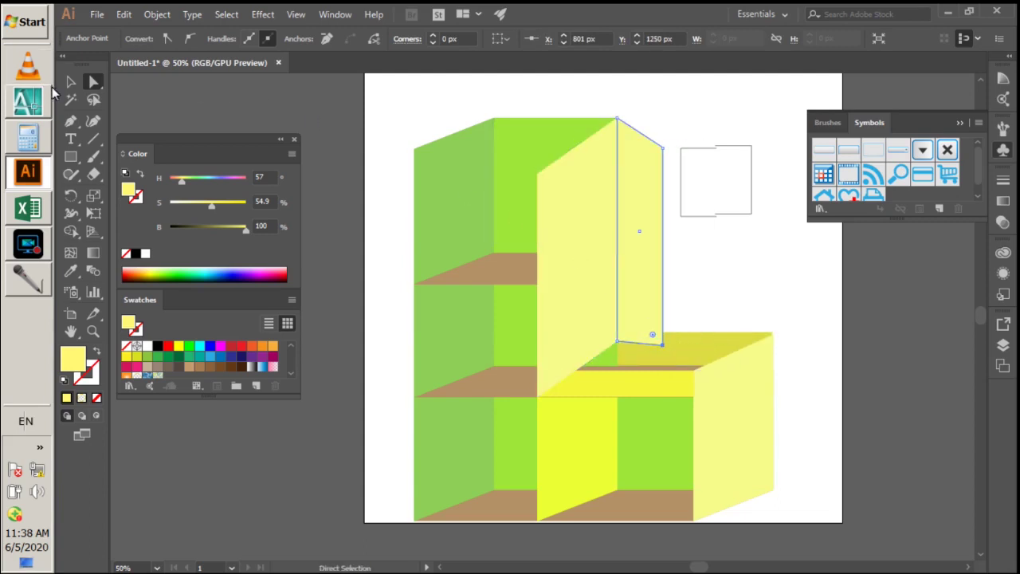
pyautogui.click(70, 81)
# - Adjust the copy's stacking order and delete its bottom-right anchor to form a thin triangle
pyautogui.rightClick(658, 263)
pyautogui.moveTo(693, 500)
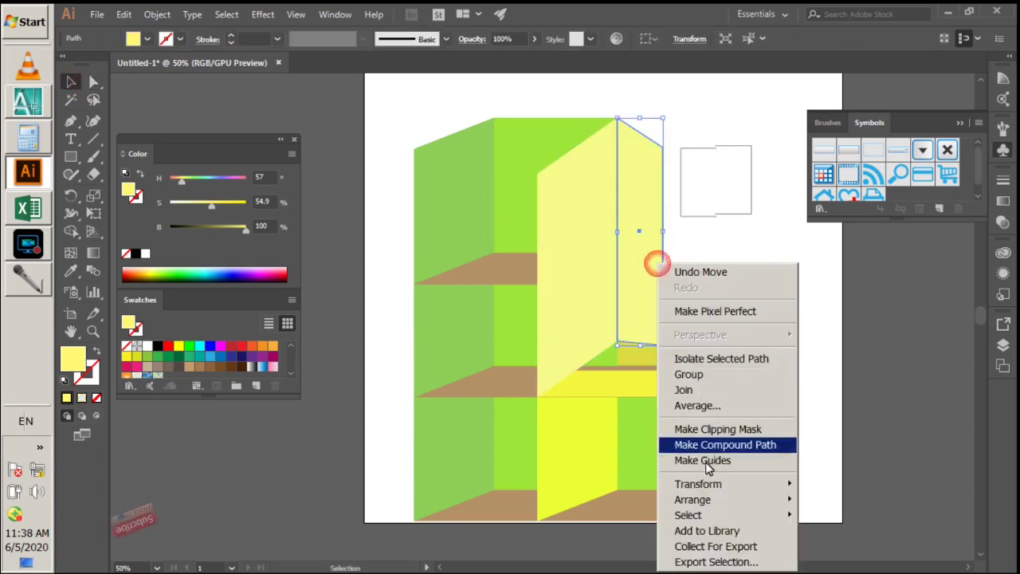
pyautogui.click(842, 477)
pyautogui.click(769, 275)
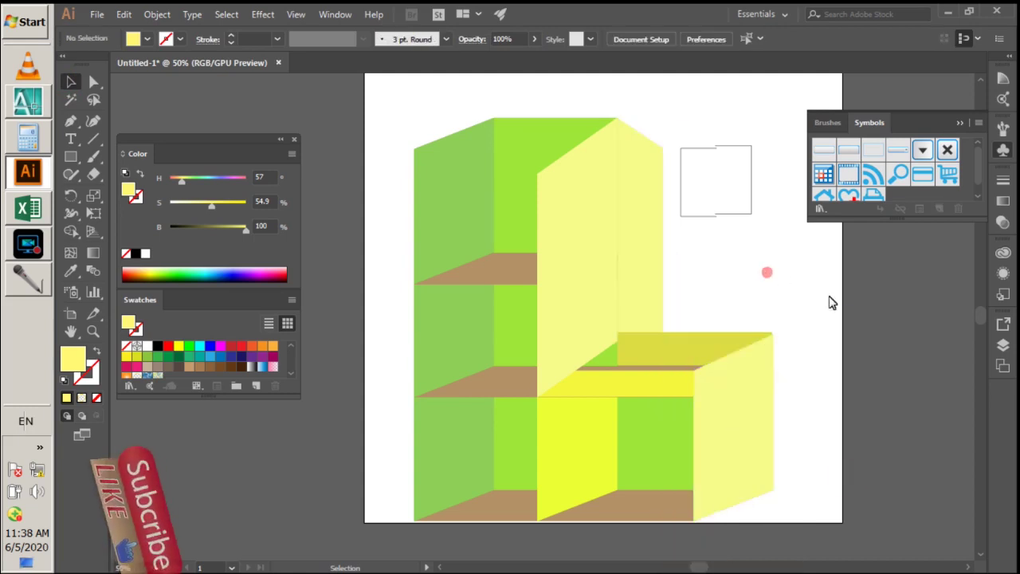
pyautogui.click(642, 301)
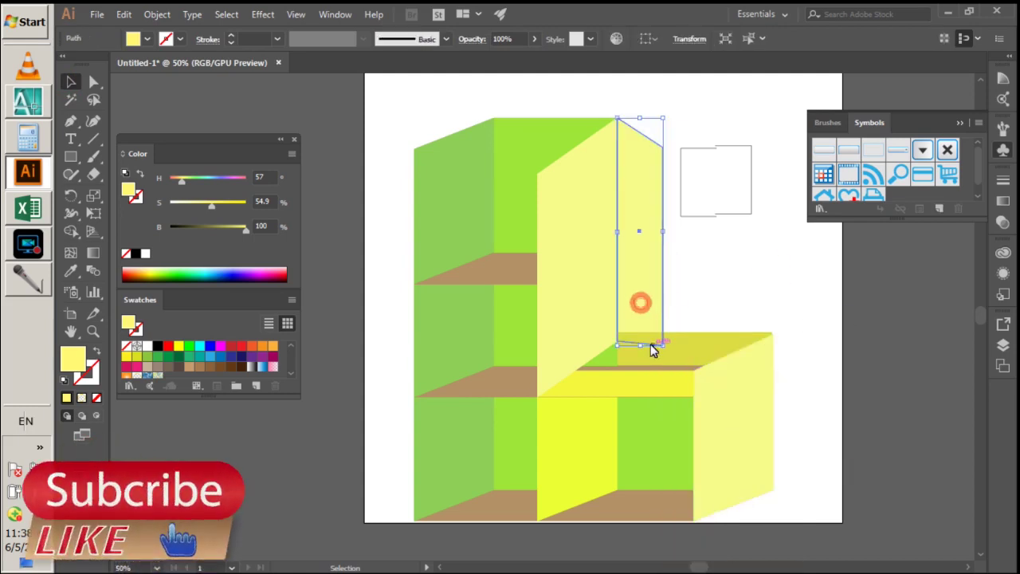
pyautogui.rightClick(644, 299)
pyautogui.moveTo(685, 484)
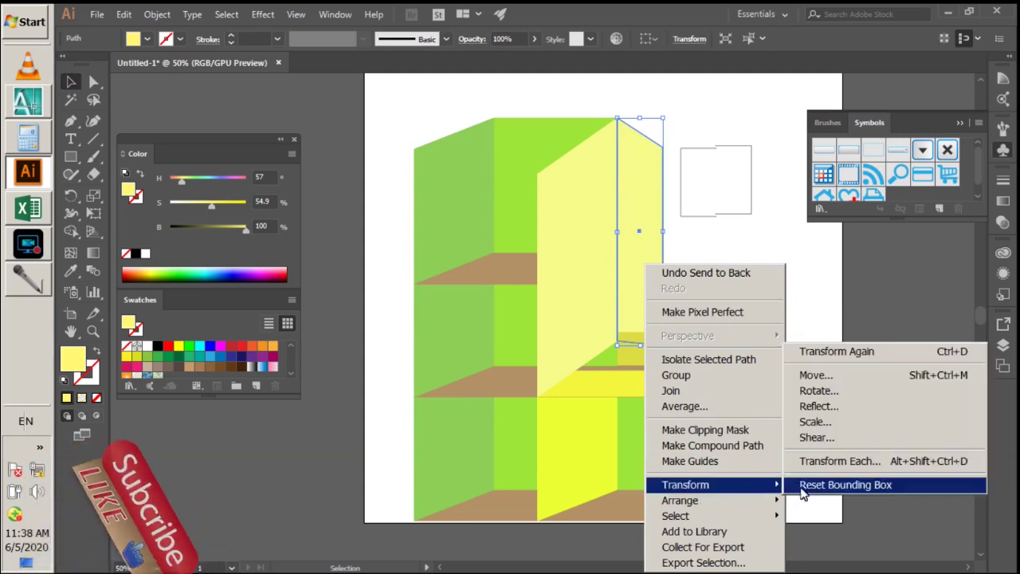
pyautogui.click(831, 432)
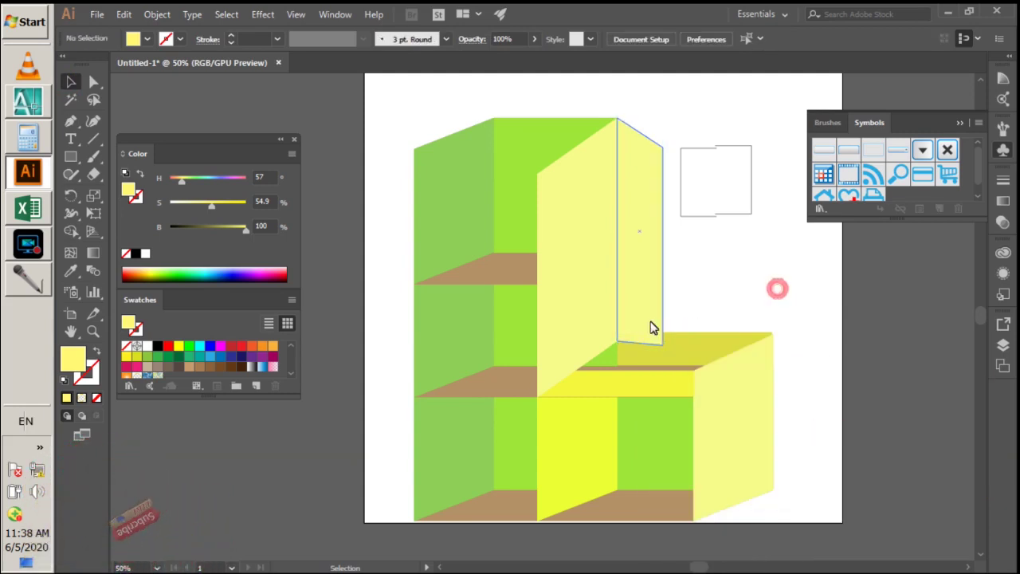
pyautogui.click(93, 81)
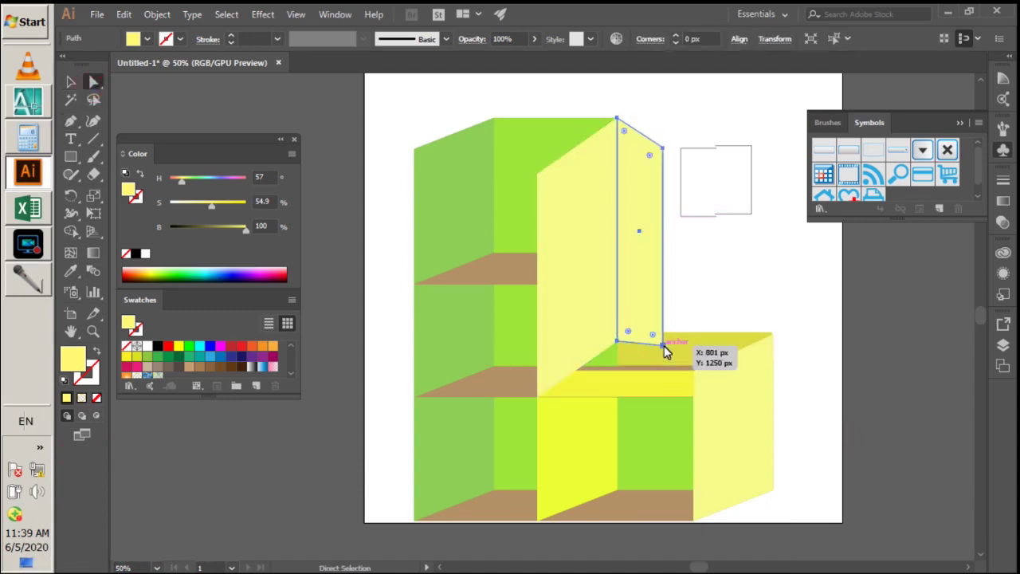
pyautogui.moveTo(664, 346); pyautogui.dragTo(670, 331)
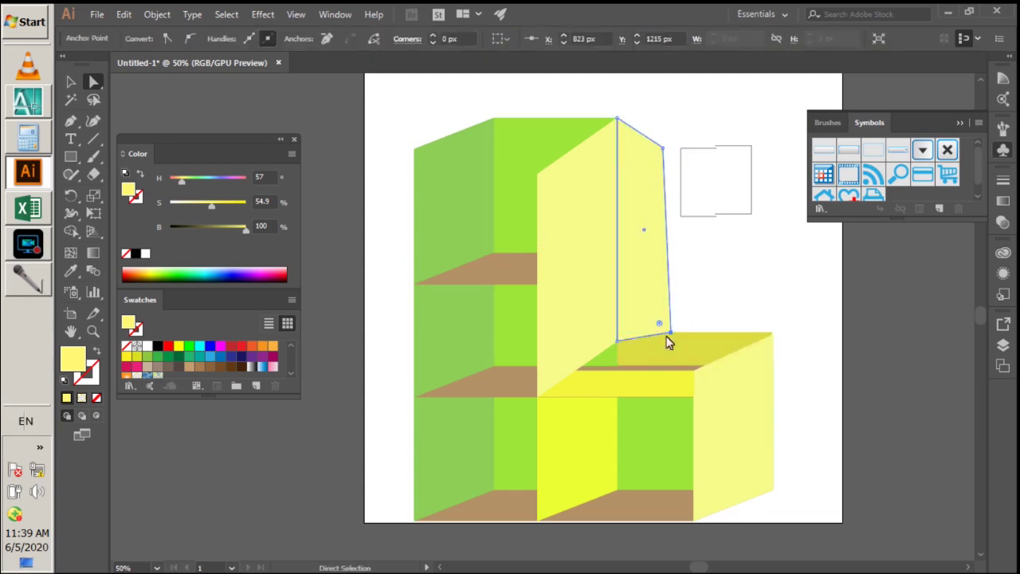
pyautogui.moveTo(669, 334); pyautogui.dragTo(660, 338)
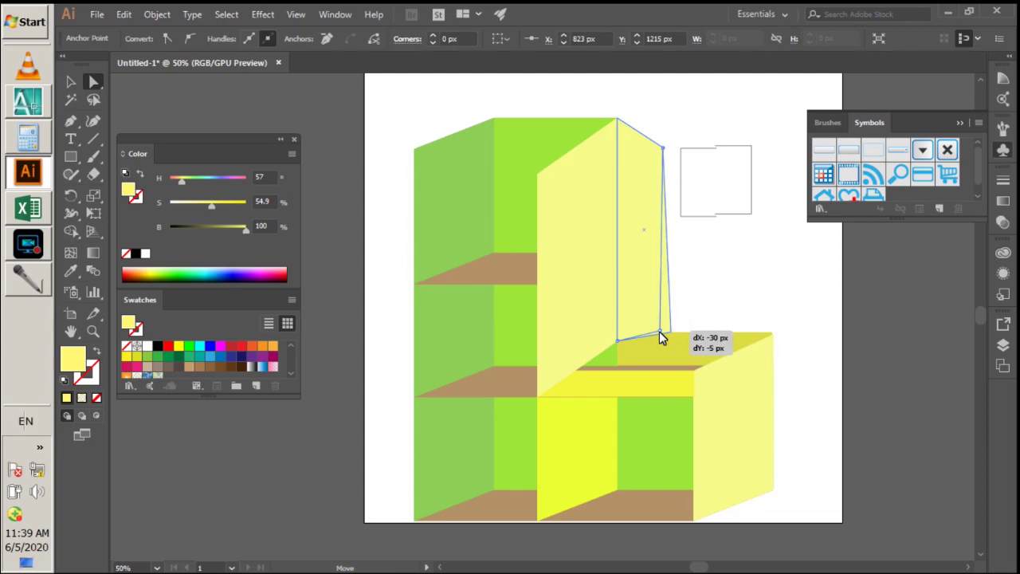
pyautogui.moveTo(659, 338); pyautogui.dragTo(672, 333)
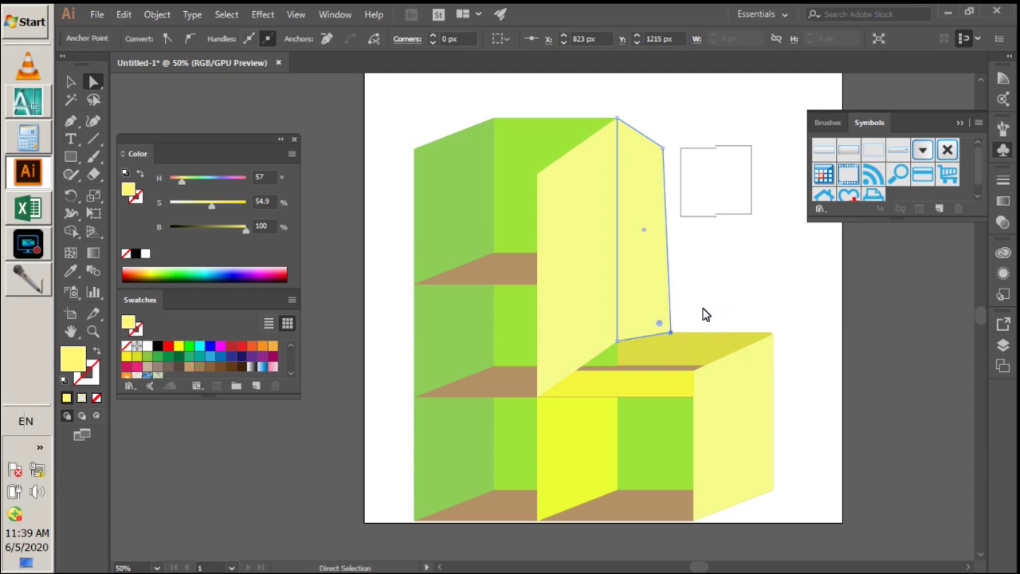
pyautogui.press('Delete')
# - Delete the thin yellow triangle and nudge the tall panel's right-edge anchors
pyautogui.click(647, 163)
pyautogui.press('Delete')
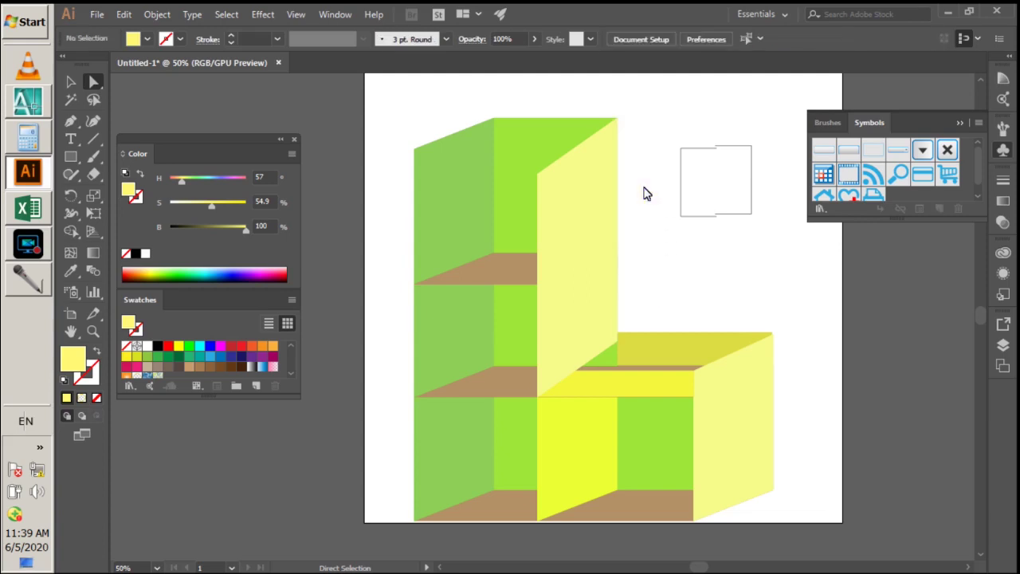
pyautogui.click(612, 293)
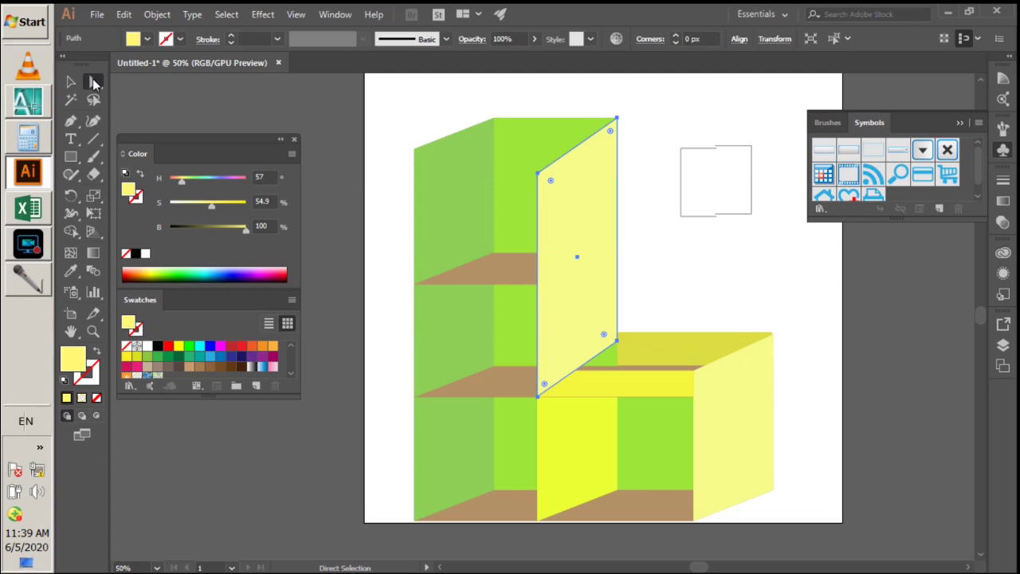
pyautogui.click(615, 118)
pyautogui.click(616, 342)
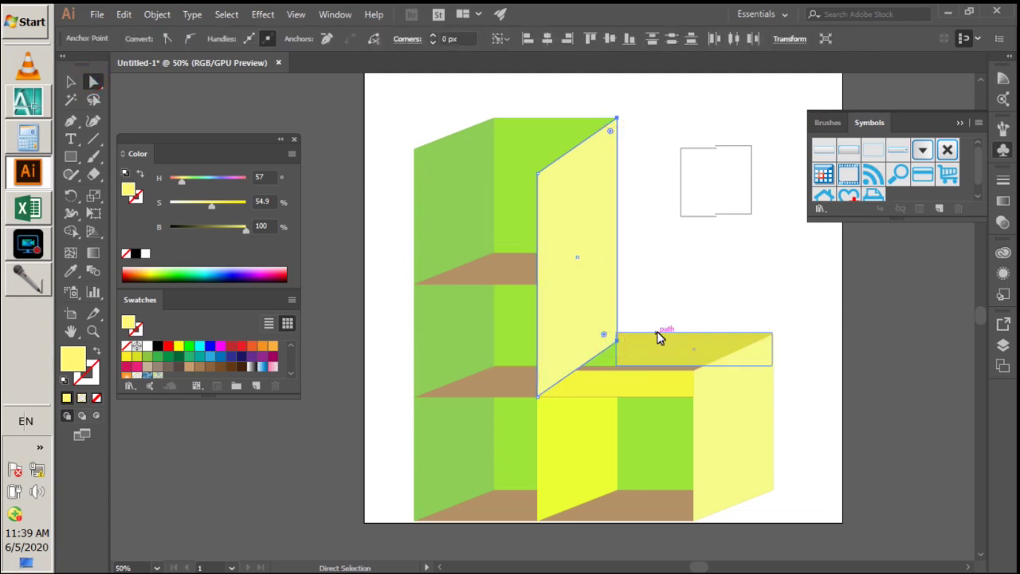
pyautogui.press('Right')
pyautogui.press('Right')
pyautogui.press('Right')
pyautogui.press('Right')
pyautogui.press('Right')
pyautogui.press('Right')
pyautogui.press('Right')
pyautogui.press('Right')
pyautogui.press('Right')
pyautogui.press('Right')
pyautogui.press('Right')
pyautogui.press('Right')
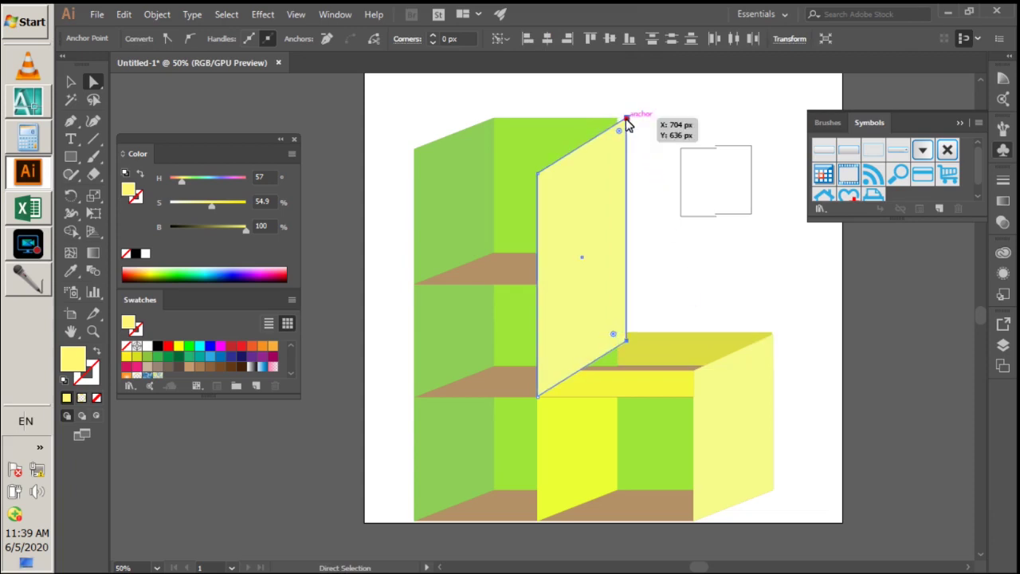
pyautogui.moveTo(626, 118); pyautogui.dragTo(617, 118)
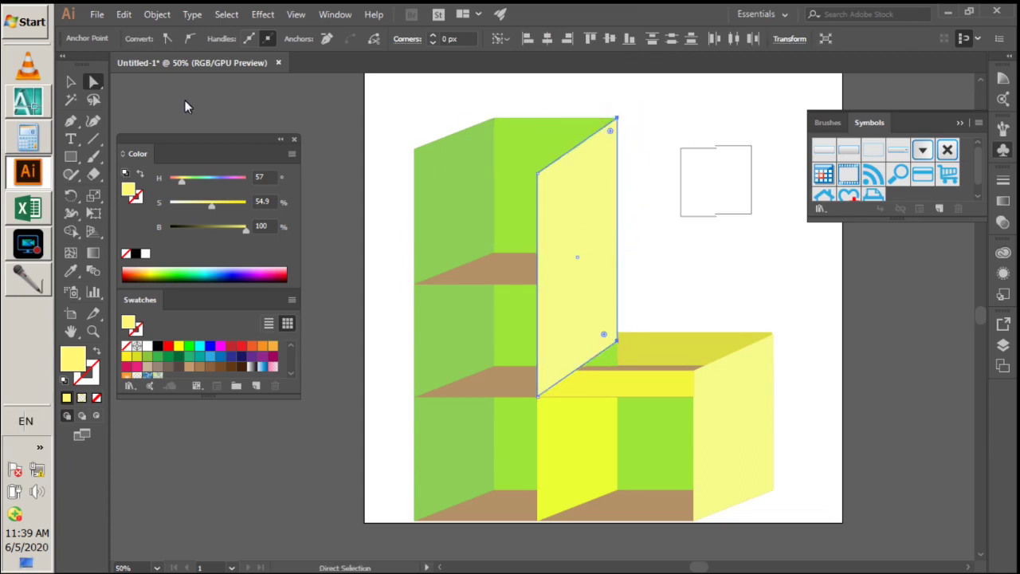
# - Move the panel's top-right and bottom-right anchors left so its right edge stands vertical
pyautogui.click(72, 82)
pyautogui.click(686, 264)
pyautogui.moveTo(619, 255); pyautogui.dragTo(631, 257)
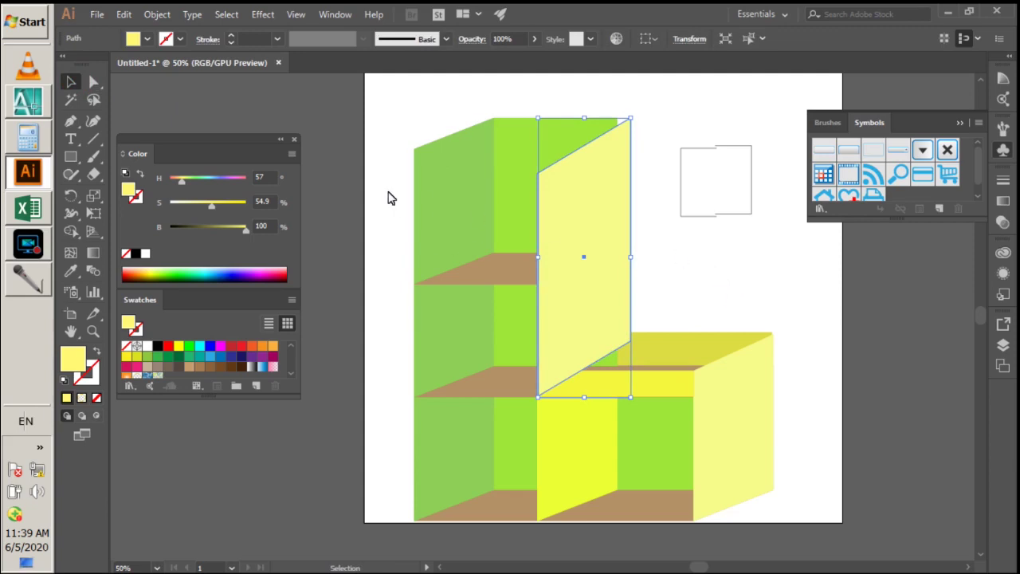
pyautogui.click(94, 81)
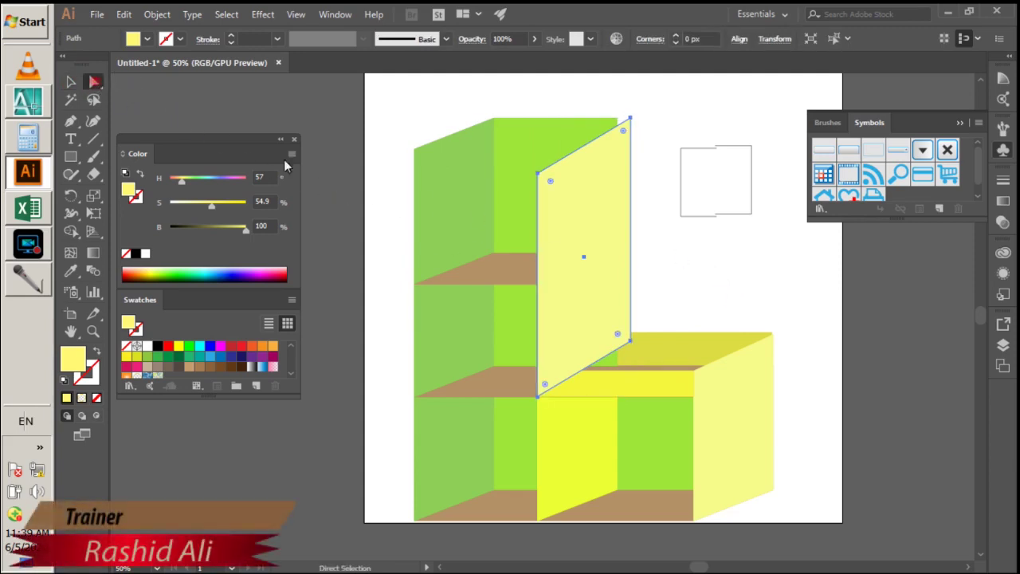
pyautogui.click(631, 119)
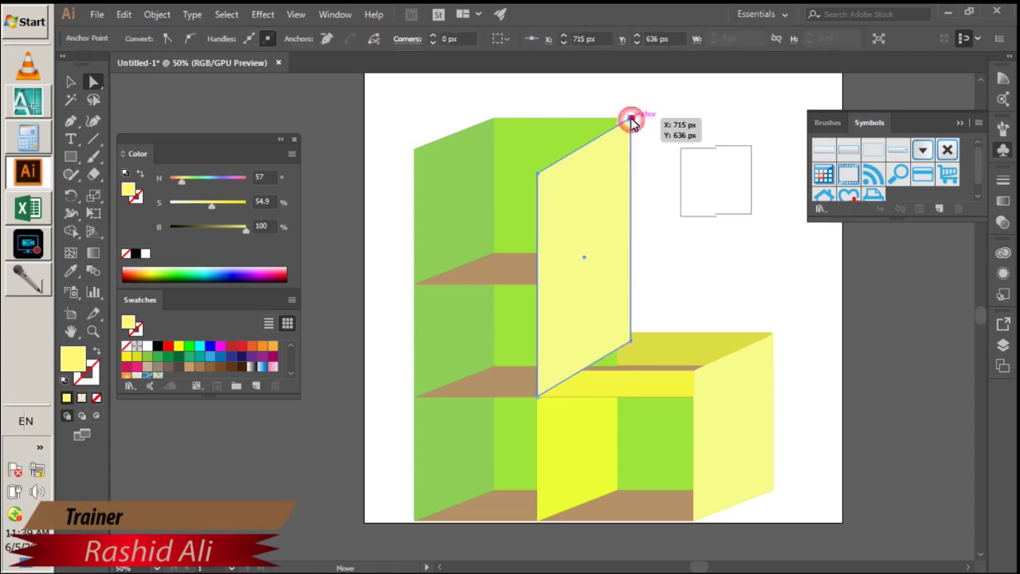
pyautogui.moveTo(630, 119); pyautogui.dragTo(616, 118)
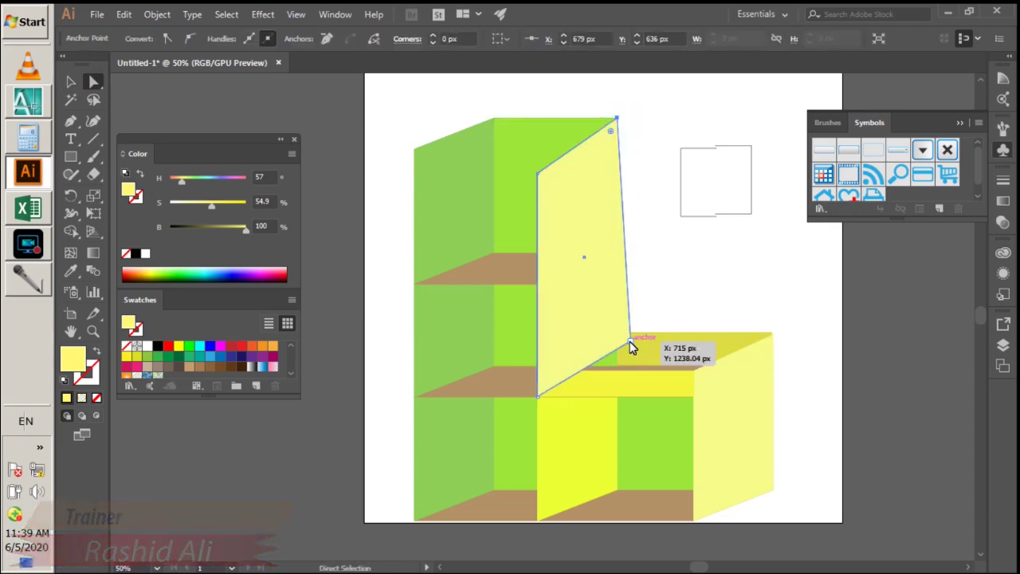
pyautogui.moveTo(631, 348); pyautogui.dragTo(618, 335)
pyautogui.click(676, 291)
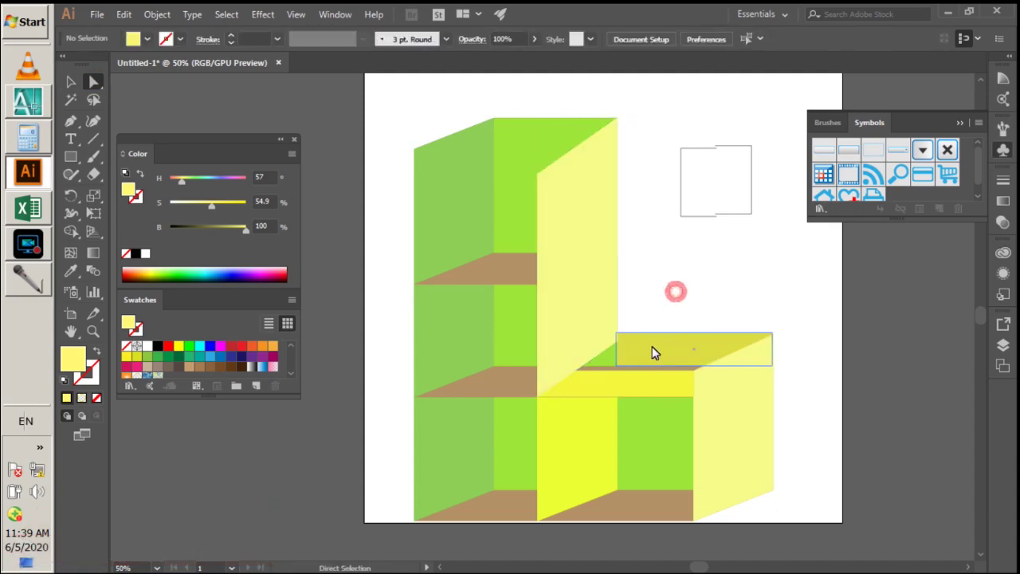
# - Move the dark-yellow top rectangle down and slightly left over the lower right cubbies
pyautogui.click(652, 350)
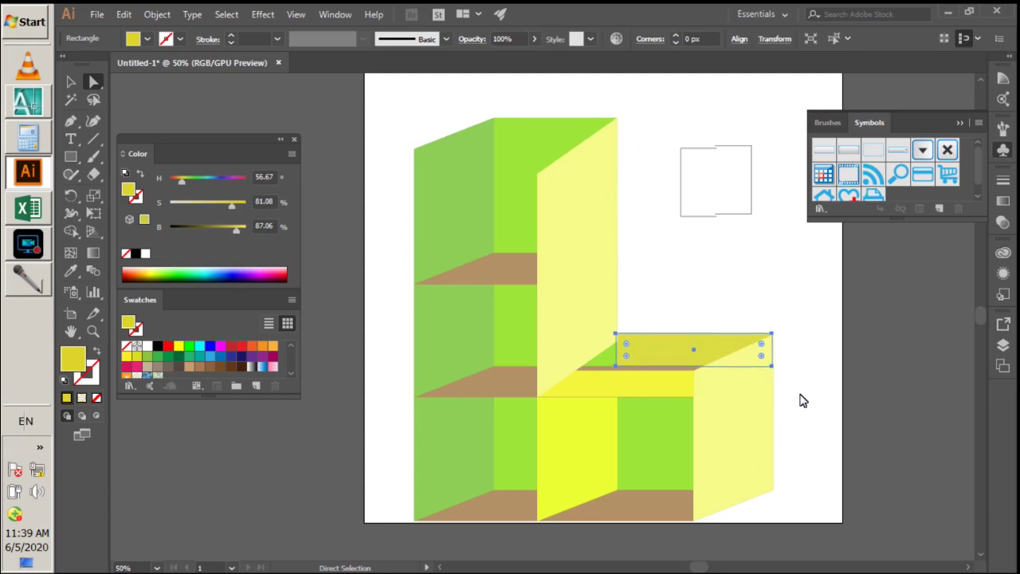
pyautogui.click(698, 293)
pyautogui.click(73, 83)
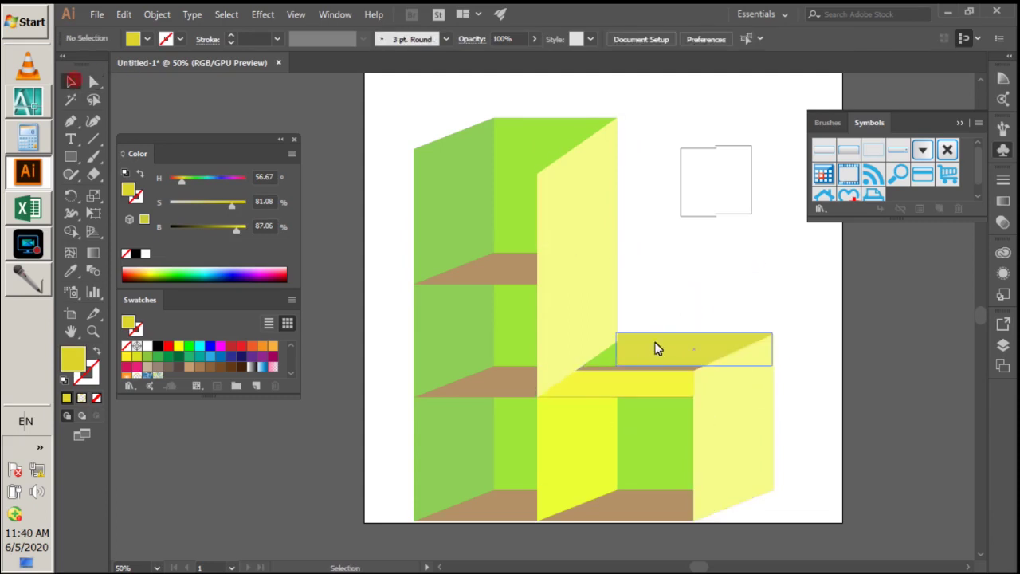
pyautogui.scroll(1, 668, 352)
pyautogui.click(614, 356)
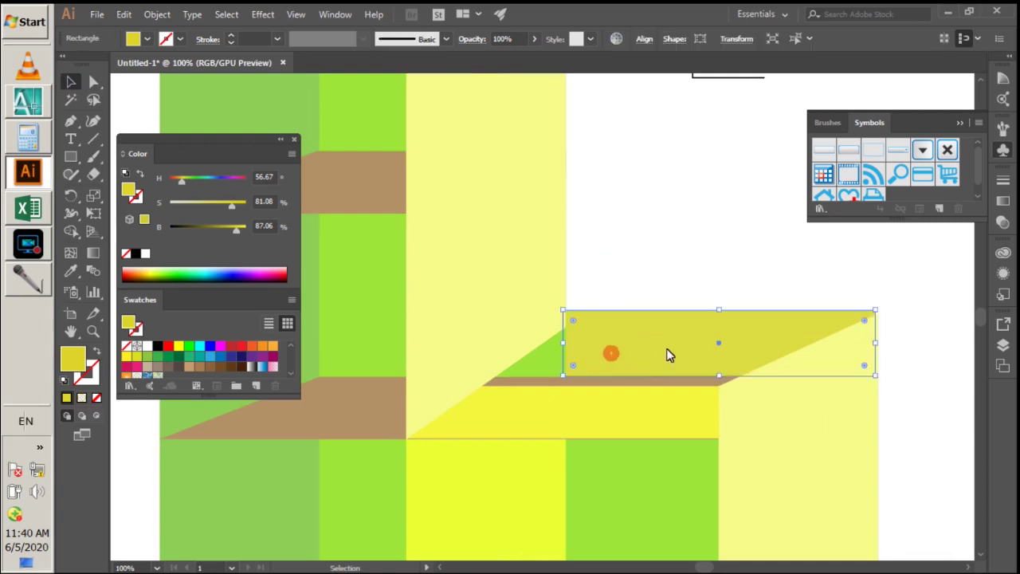
pyautogui.moveTo(647, 344); pyautogui.dragTo(644, 349)
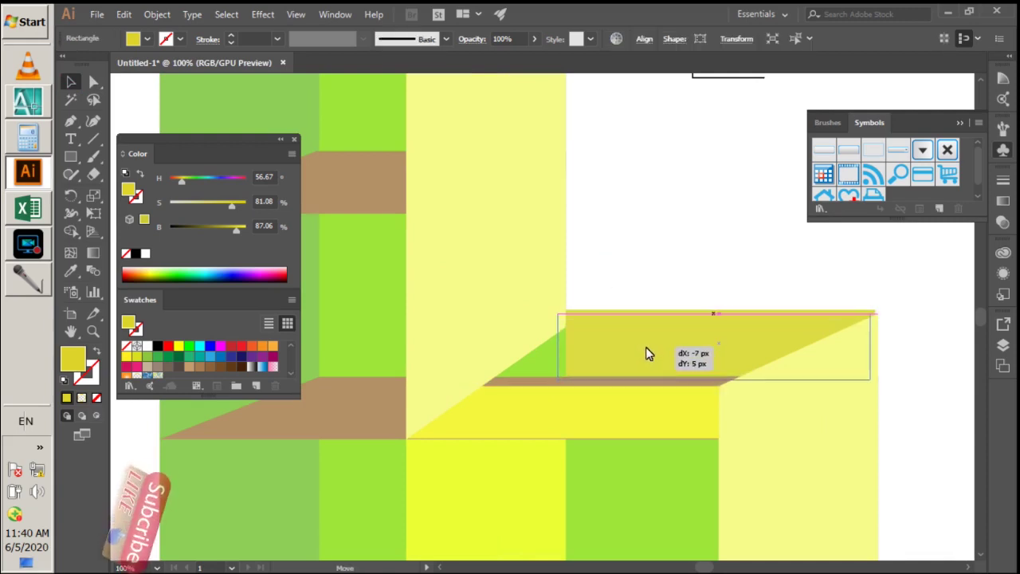
pyautogui.moveTo(645, 351); pyautogui.dragTo(648, 352)
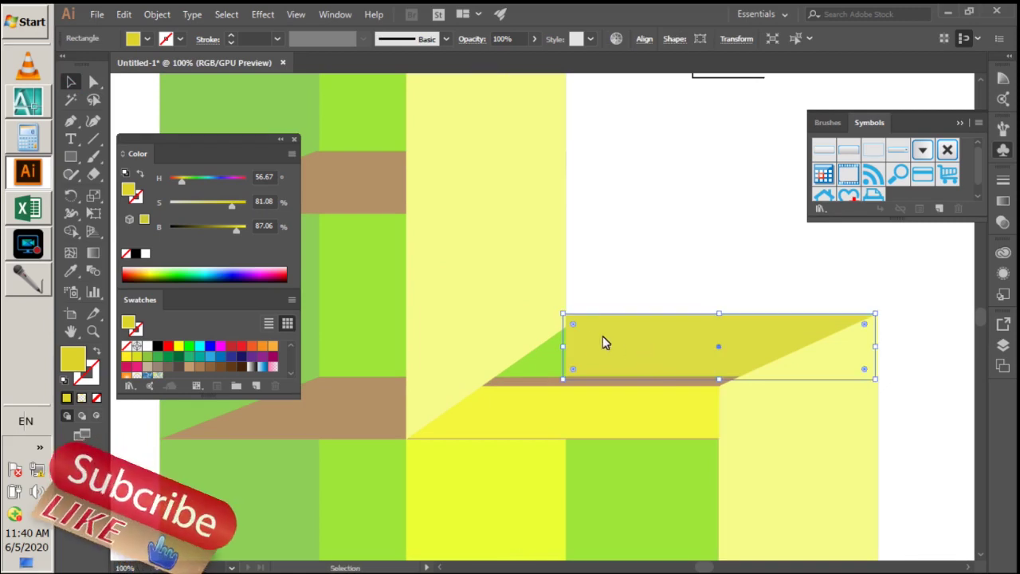
pyautogui.press('Down')
pyautogui.press('Down')
pyautogui.press('Down')
pyautogui.press('Left')
pyautogui.press('Left')
pyautogui.press('Left')
pyautogui.press('Down')
pyautogui.press('Down')
# - Adjust the top rectangle's position slightly and bring it to the front of the stacking order
pyautogui.rightClick(652, 336)
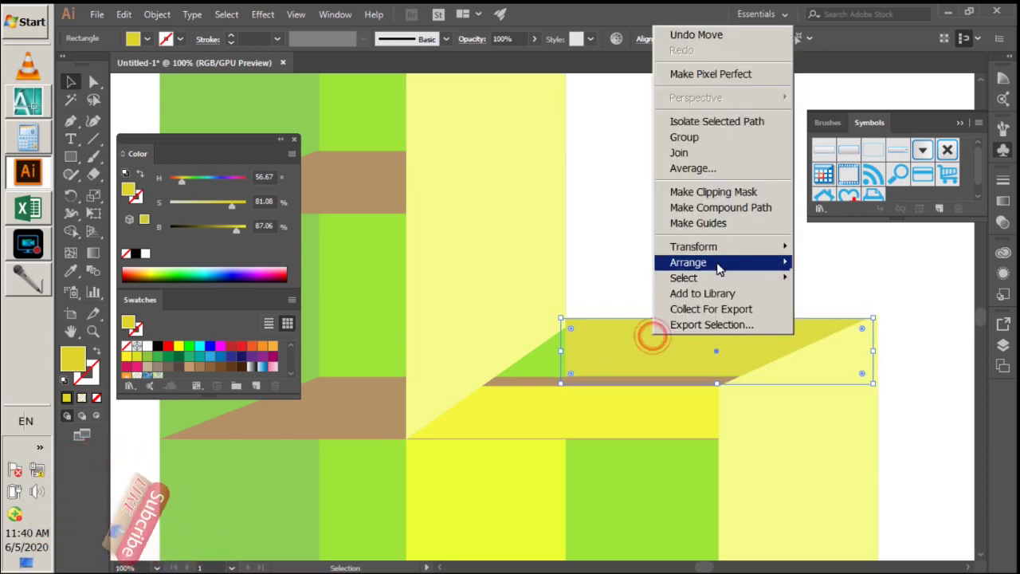
pyautogui.moveTo(688, 262)
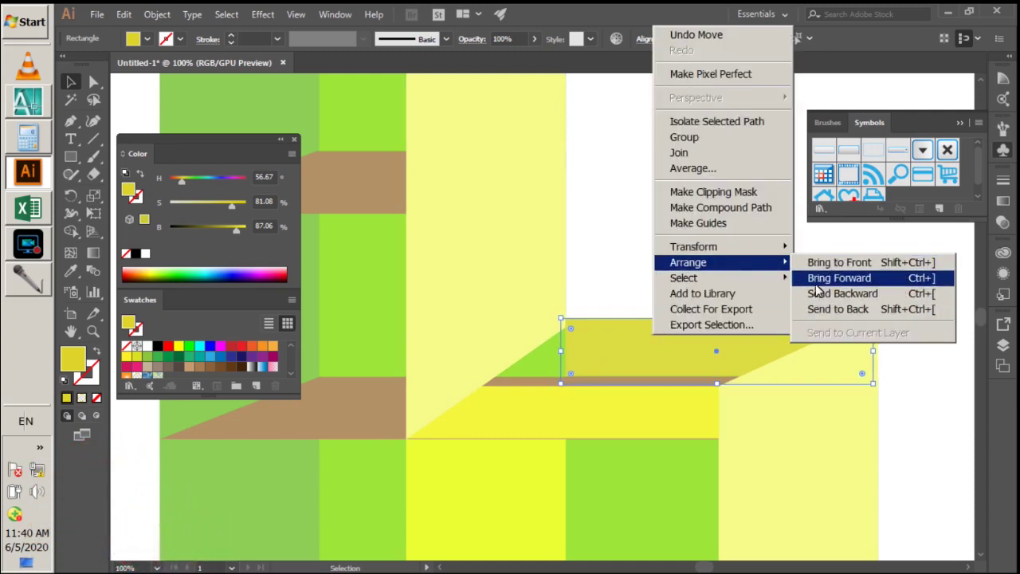
pyautogui.click(817, 280)
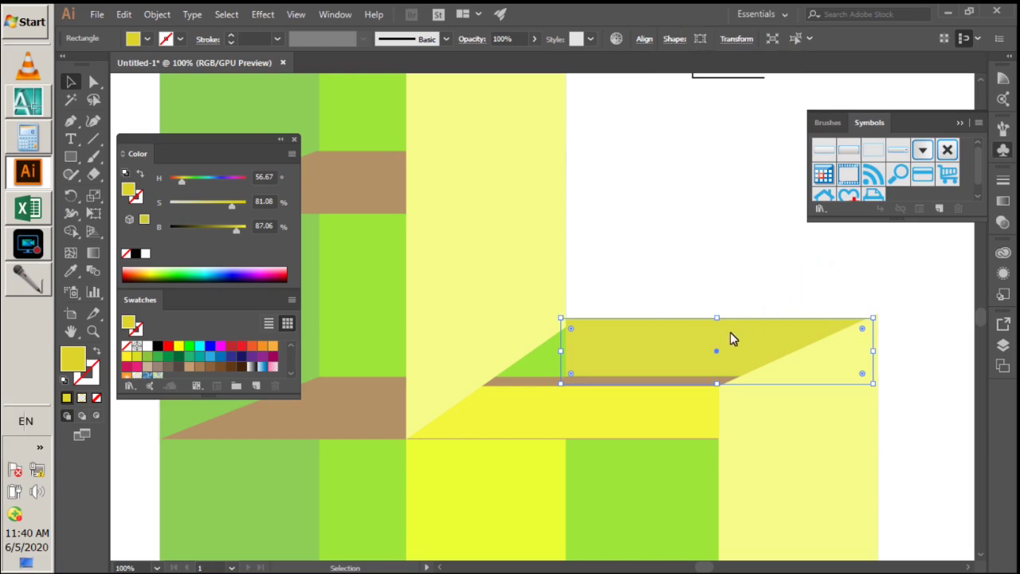
pyautogui.press('Down')
pyautogui.press('Up')
pyautogui.press('Up')
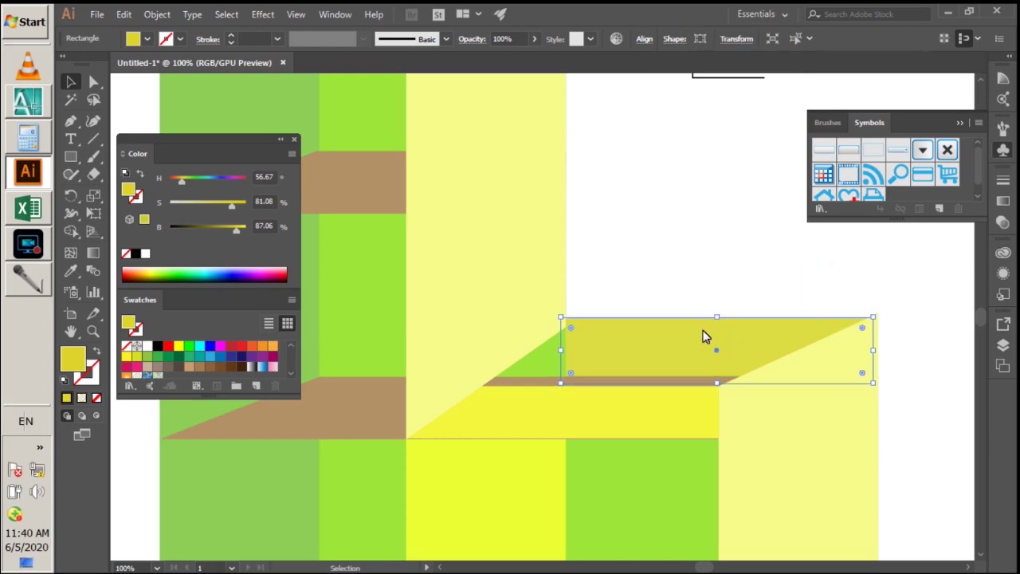
pyautogui.click(708, 259)
pyautogui.moveTo(592, 330); pyautogui.dragTo(591, 325)
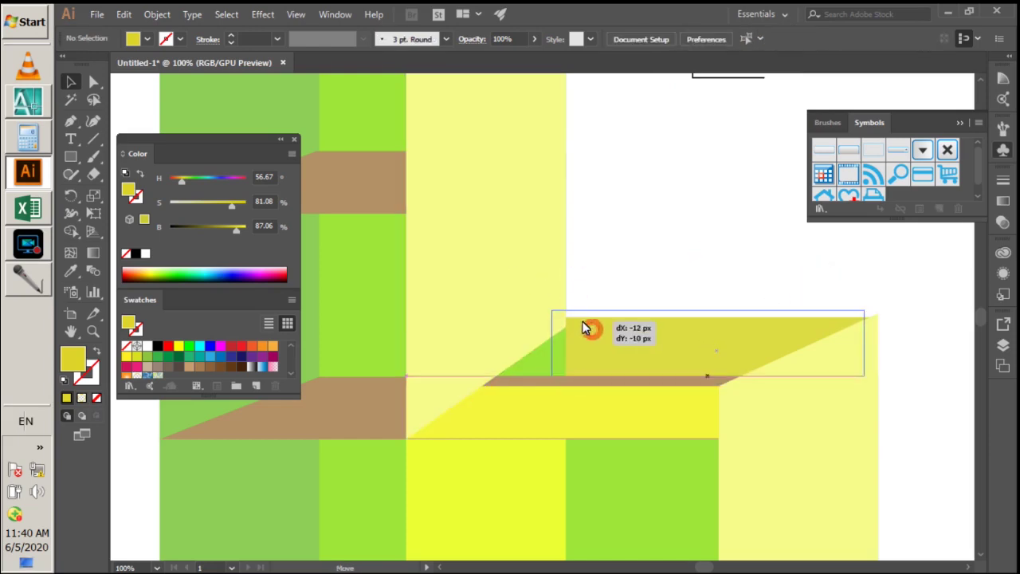
pyautogui.rightClick(609, 338)
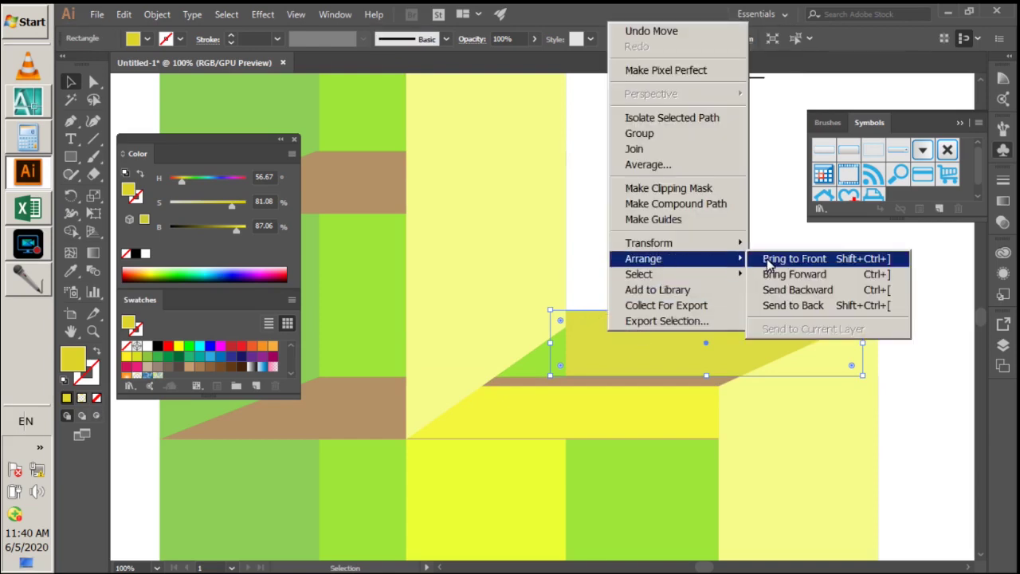
pyautogui.click(768, 257)
pyautogui.click(724, 236)
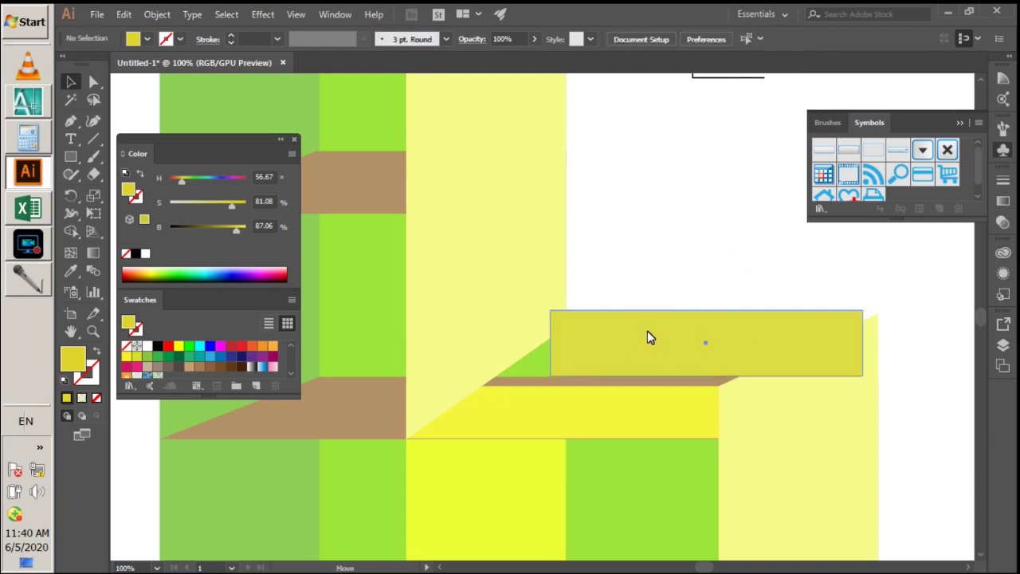
# - Bring the right side panel to the front
pyautogui.click(647, 332)
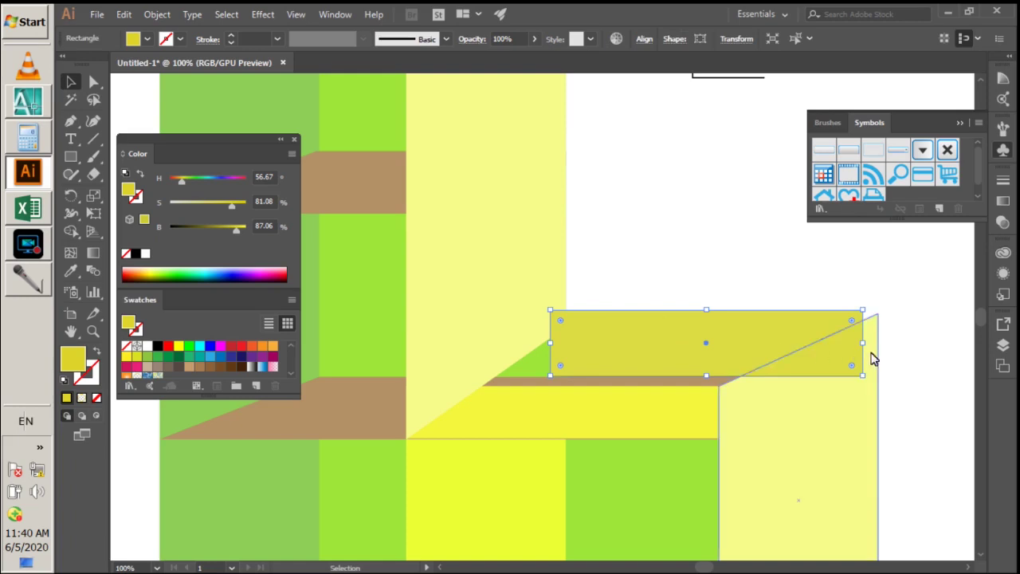
pyautogui.rightClick(809, 399)
pyautogui.moveTo(848, 324)
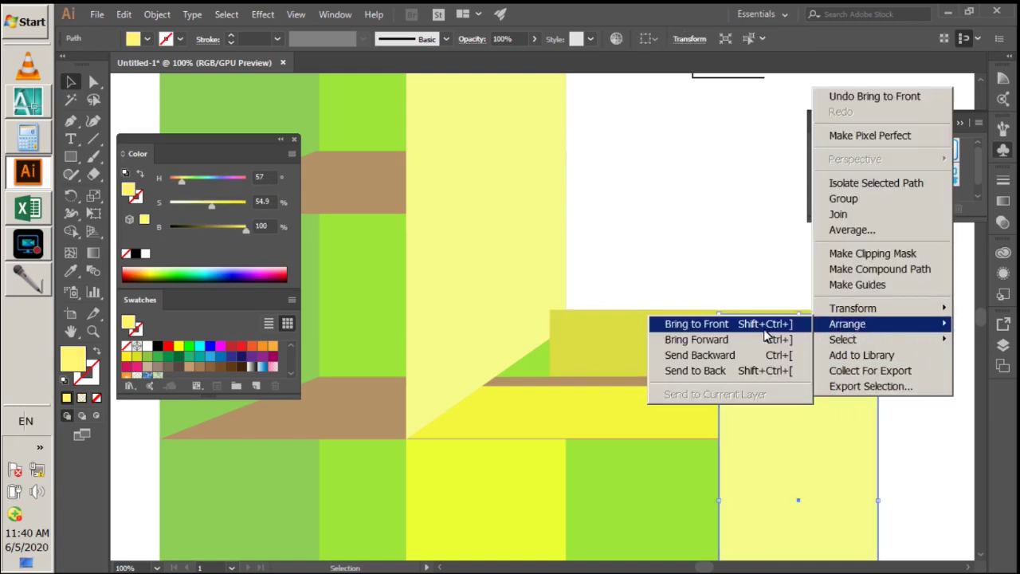
pyautogui.click(765, 329)
pyautogui.click(927, 360)
# - Stretch the top rectangle's right edge to the side panel, widening it to 439 px
pyautogui.click(815, 312)
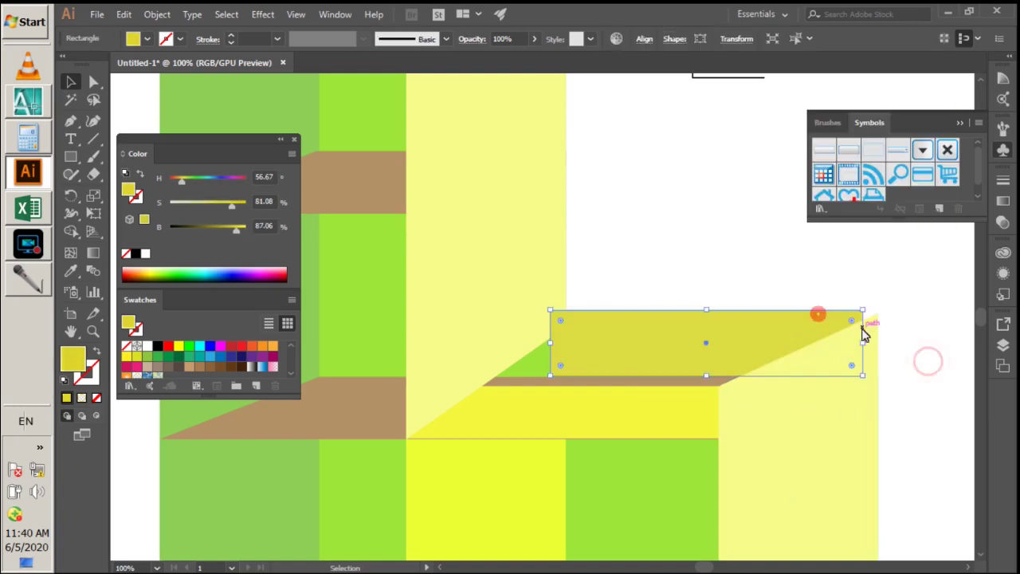
pyautogui.moveTo(865, 348); pyautogui.dragTo(878, 346)
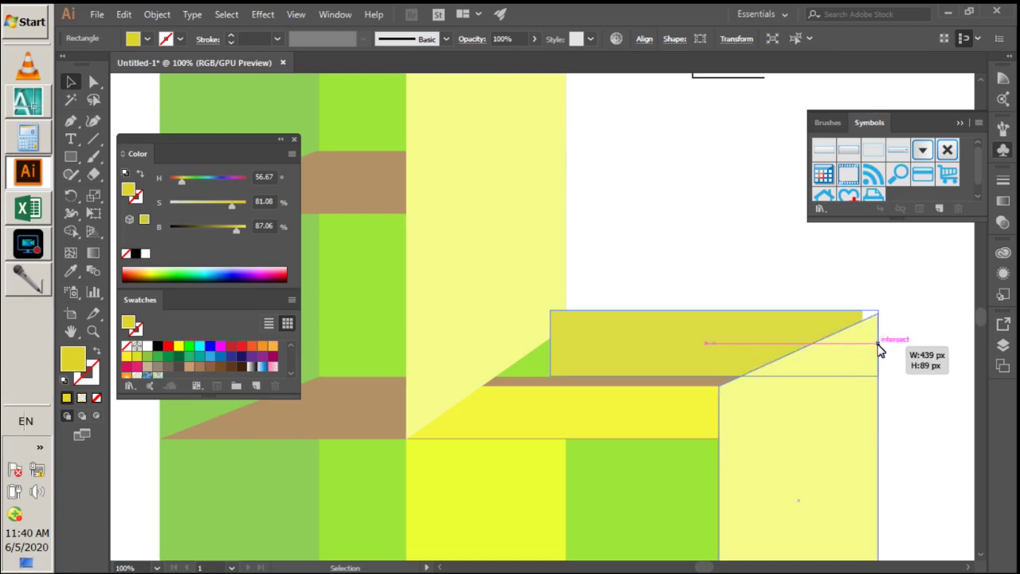
pyautogui.click(935, 321)
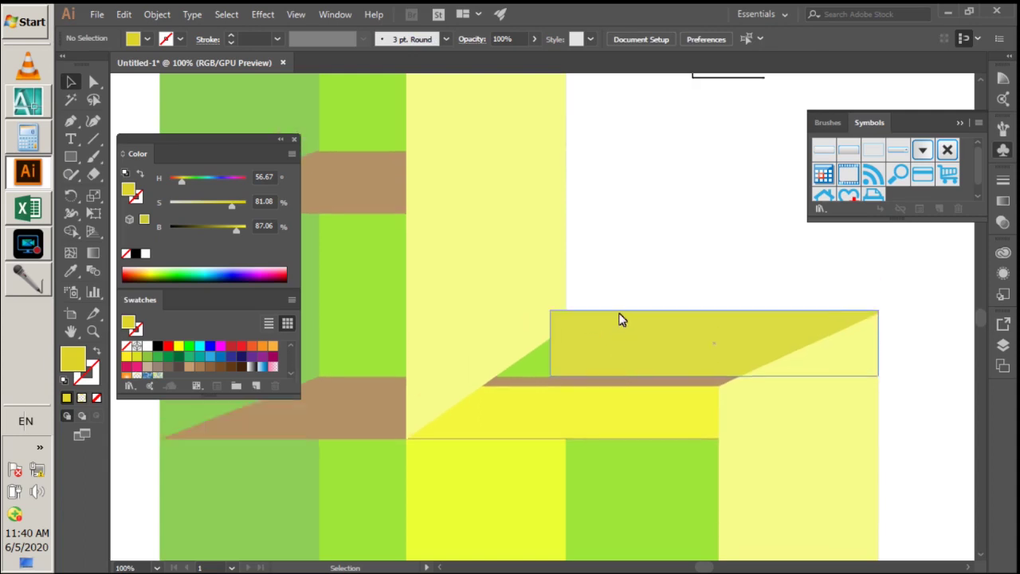
pyautogui.scroll(5, 620, 319)
pyautogui.scroll(-2, 586, 249)
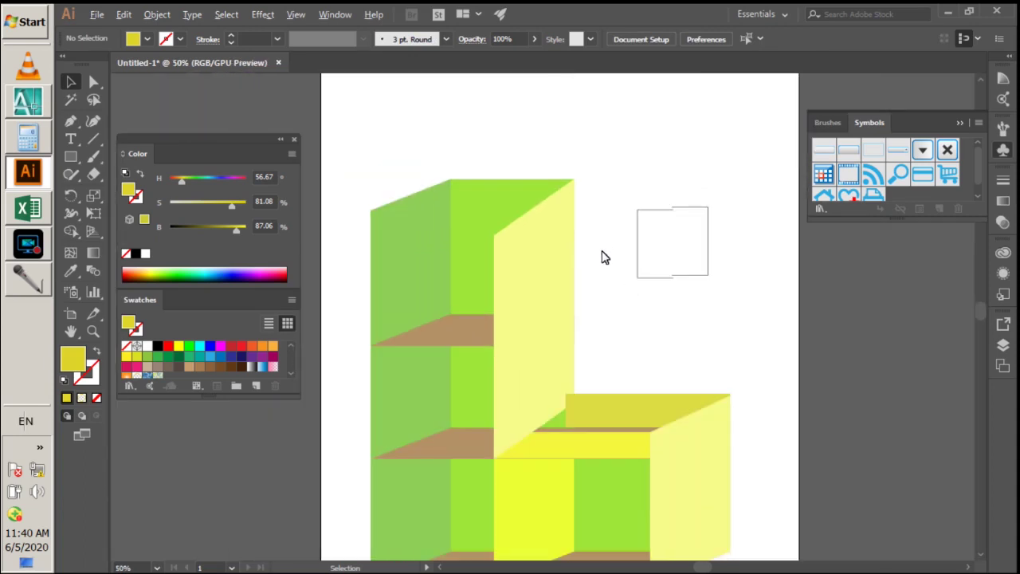
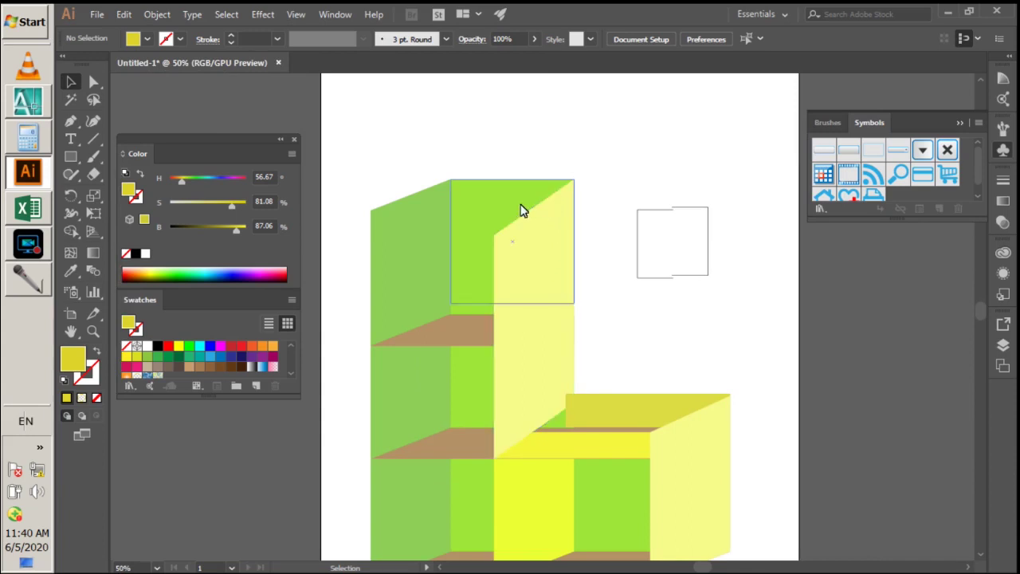
# - Add an anchor point at the middle of the pale-yellow wall's top edge
pyautogui.press('a')
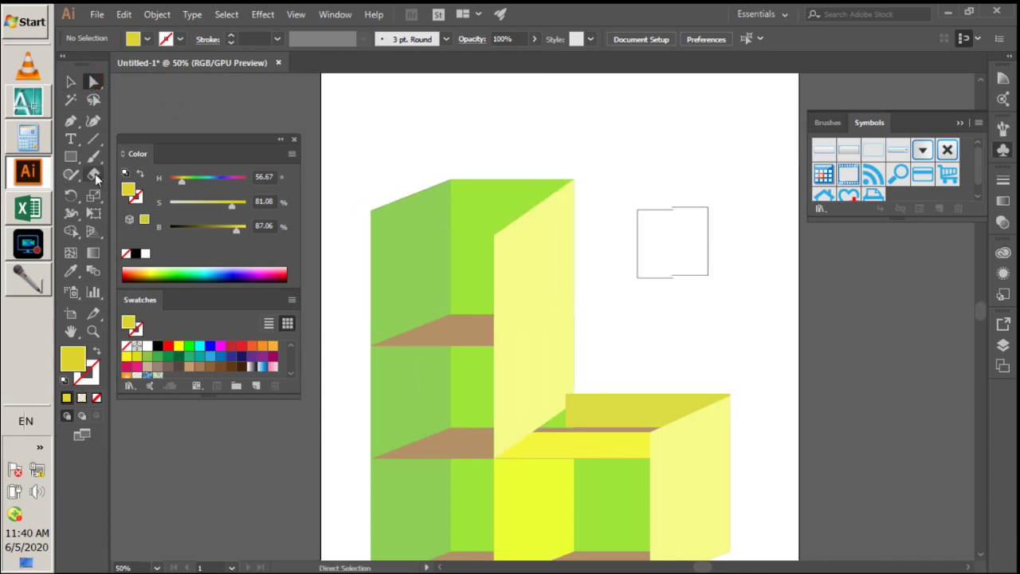
pyautogui.click(70, 81)
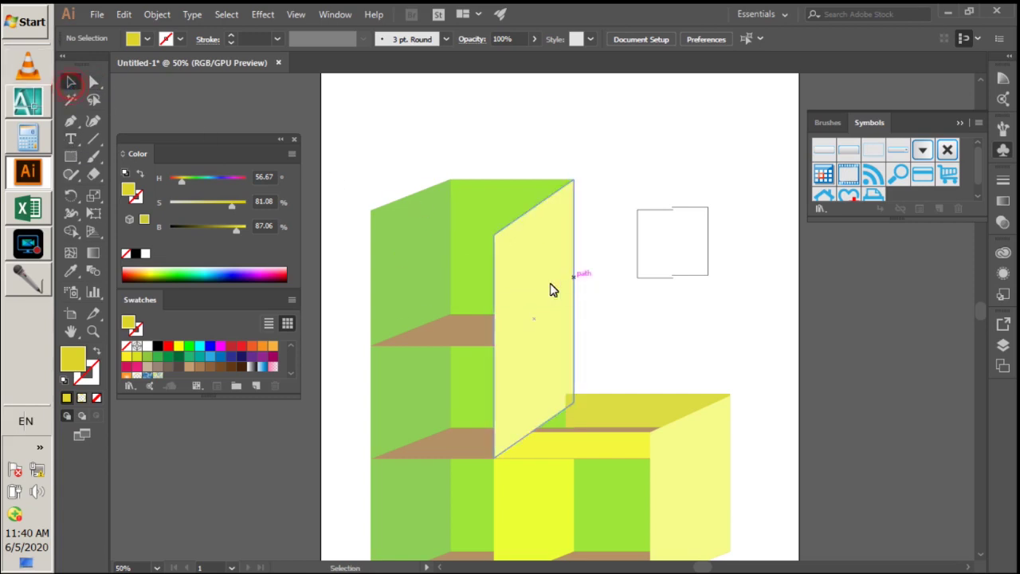
pyautogui.click(543, 280)
pyautogui.click(71, 122)
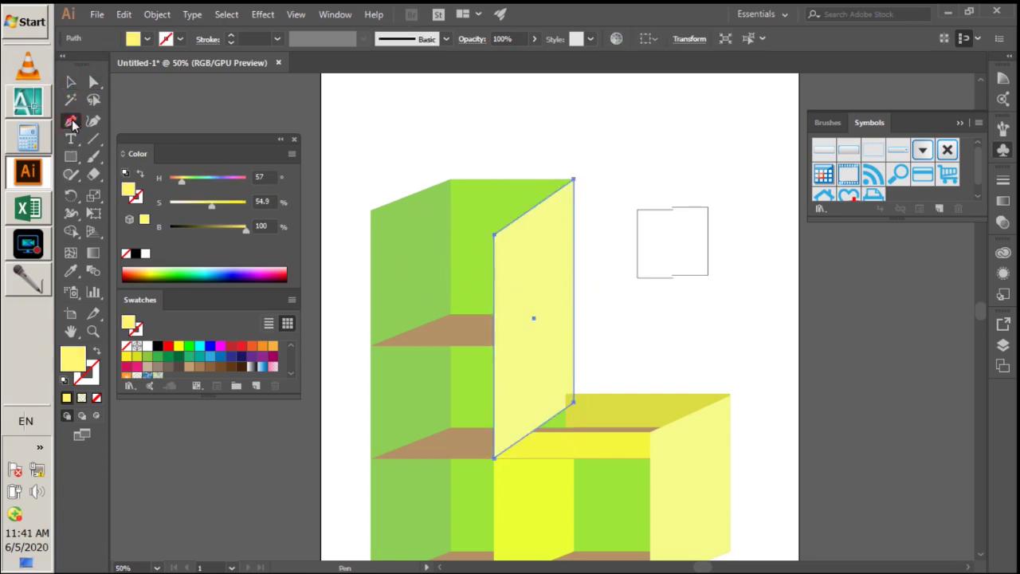
pyautogui.moveTo(71, 122); pyautogui.dragTo(131, 134)
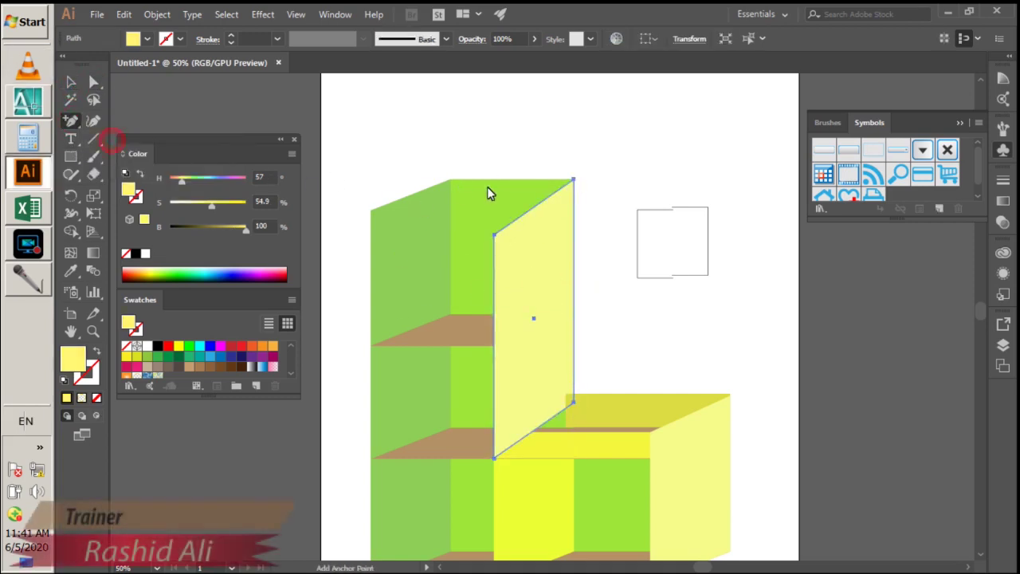
pyautogui.click(538, 206)
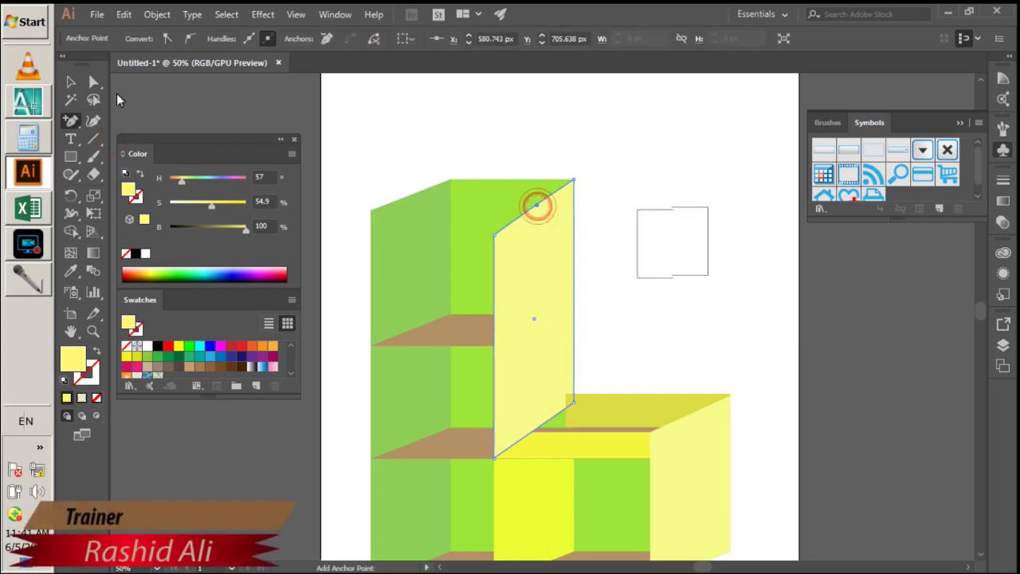
# - Drag the new top point upward to form the yellow wall's pointed gable peak
pyautogui.click(94, 82)
pyautogui.moveTo(574, 183); pyautogui.dragTo(578, 233)
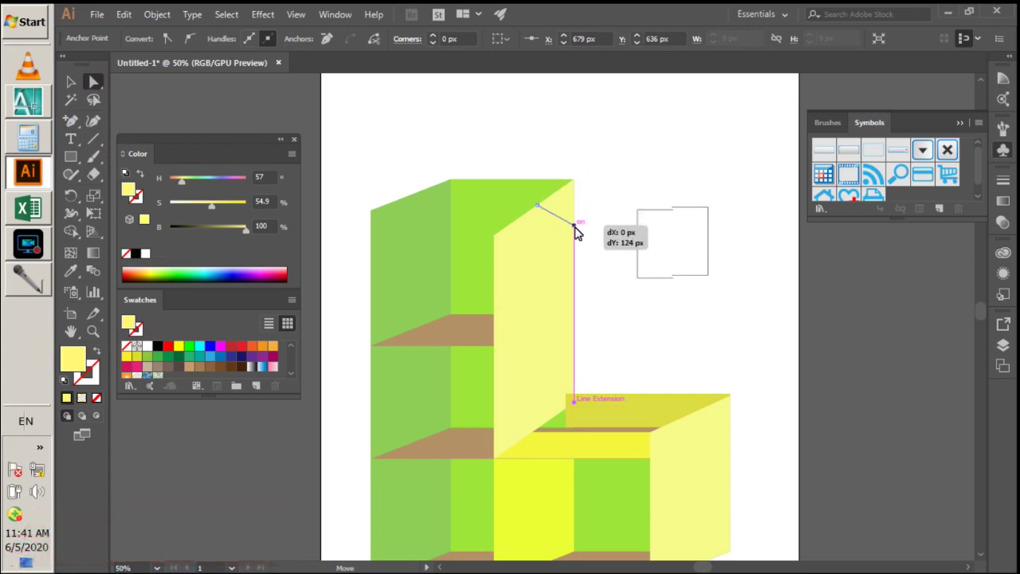
pyautogui.moveTo(578, 233); pyautogui.dragTo(574, 210)
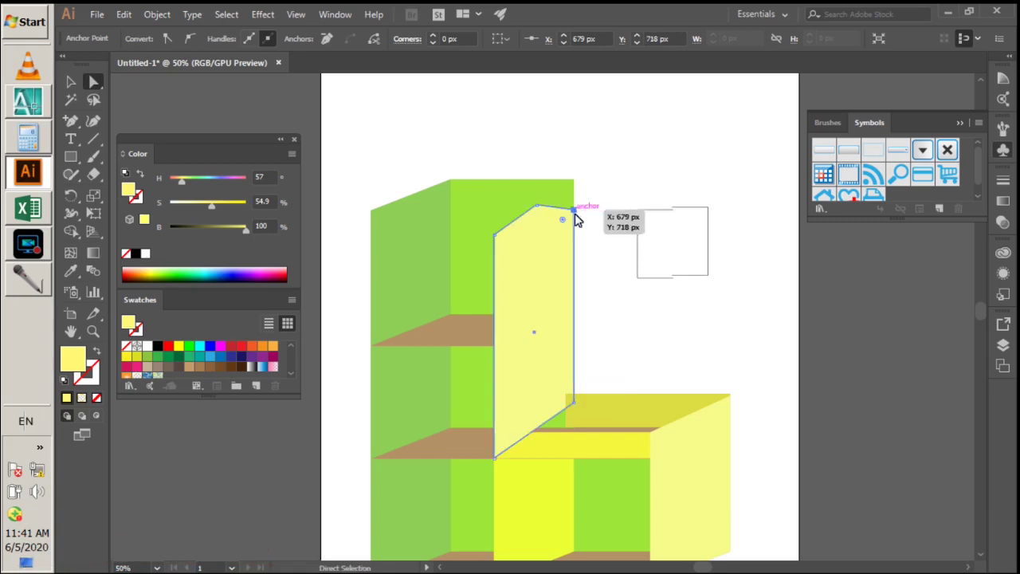
pyautogui.click(536, 208)
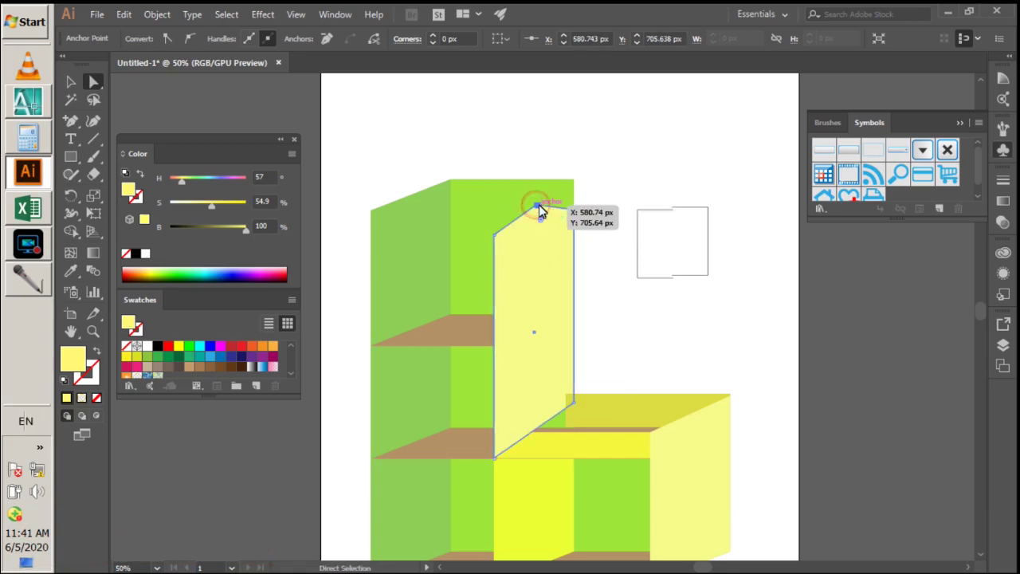
pyautogui.moveTo(537, 209); pyautogui.dragTo(535, 190)
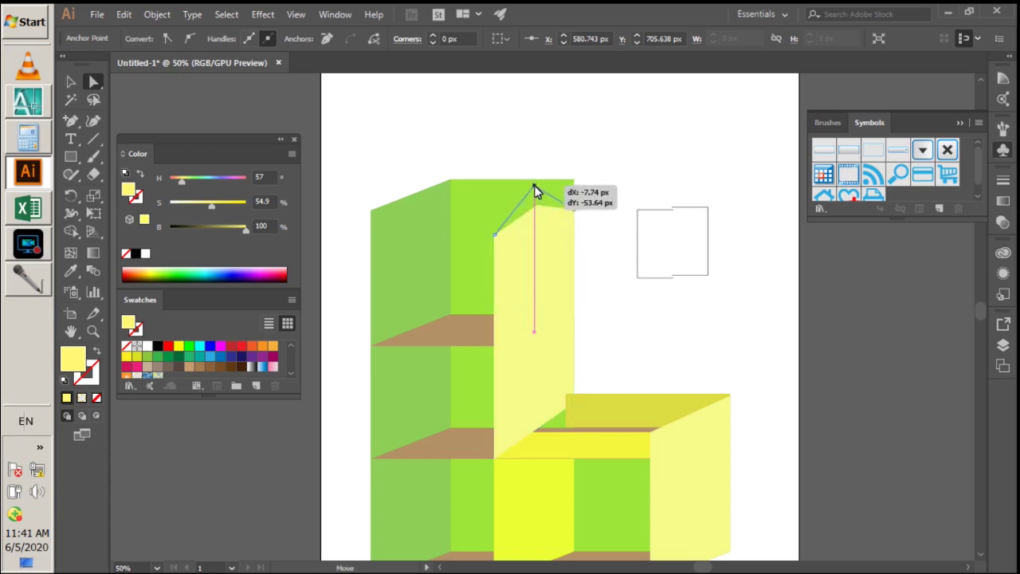
pyautogui.moveTo(535, 189); pyautogui.dragTo(534, 180)
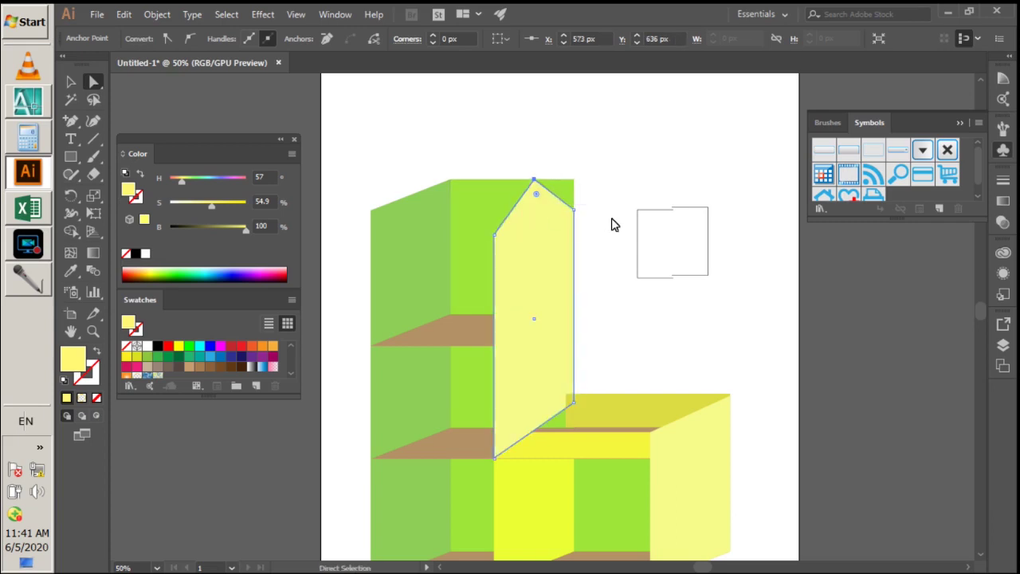
pyautogui.click(568, 188)
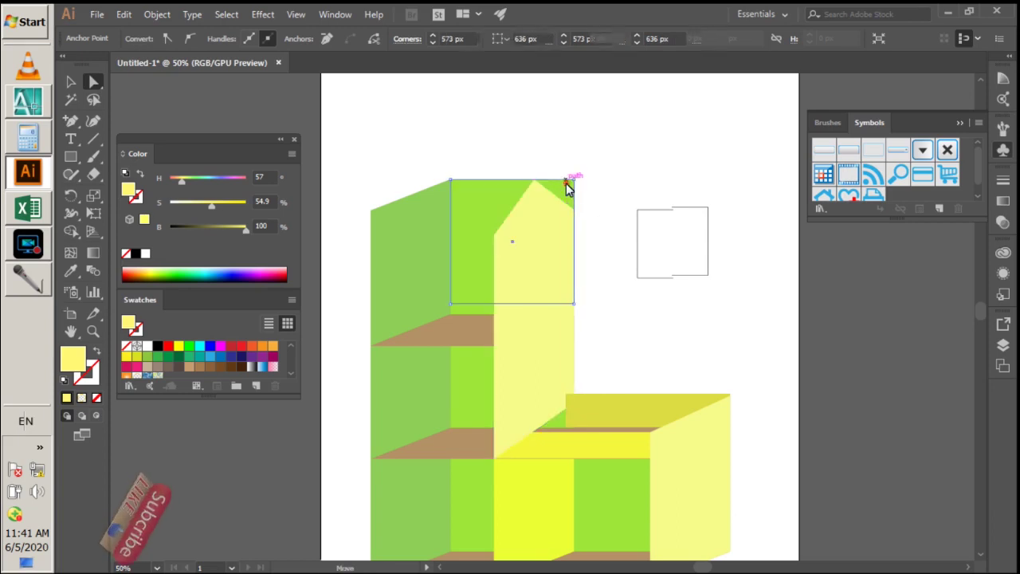
# - Add anchor points on the green wall's top edge and right edge
pyautogui.moveTo(573, 185); pyautogui.dragTo(575, 214)
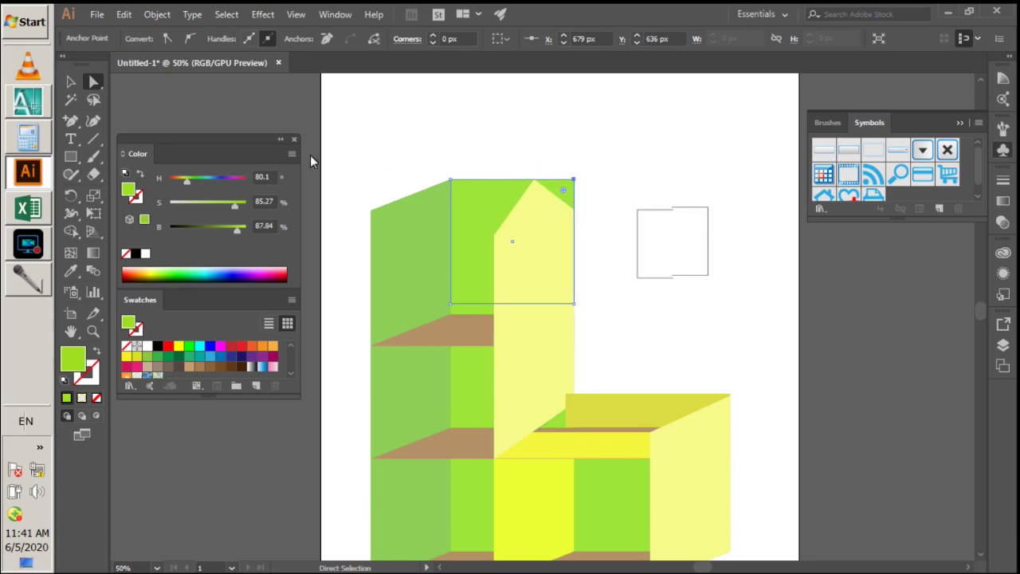
pyautogui.click(67, 122)
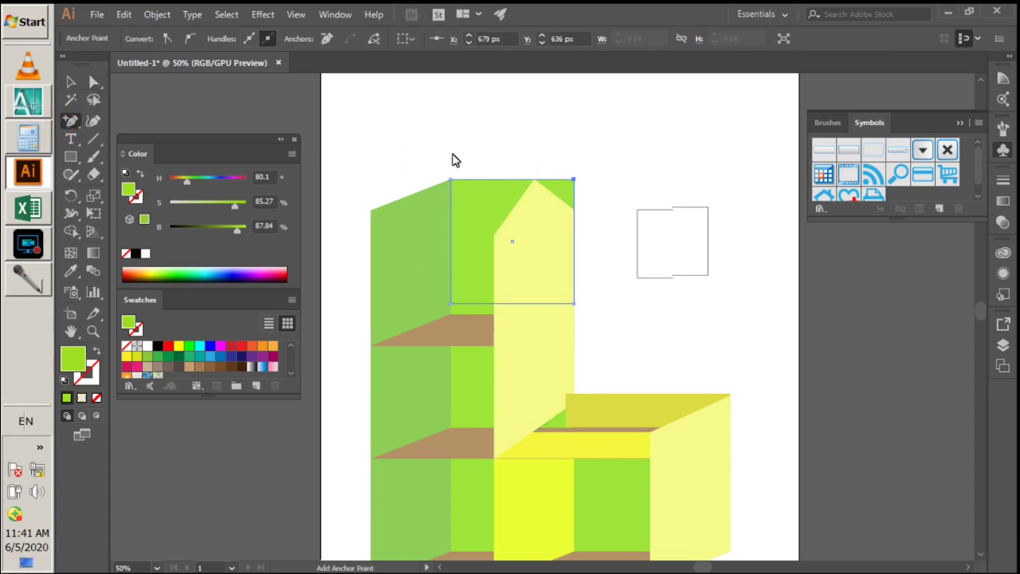
pyautogui.click(535, 181)
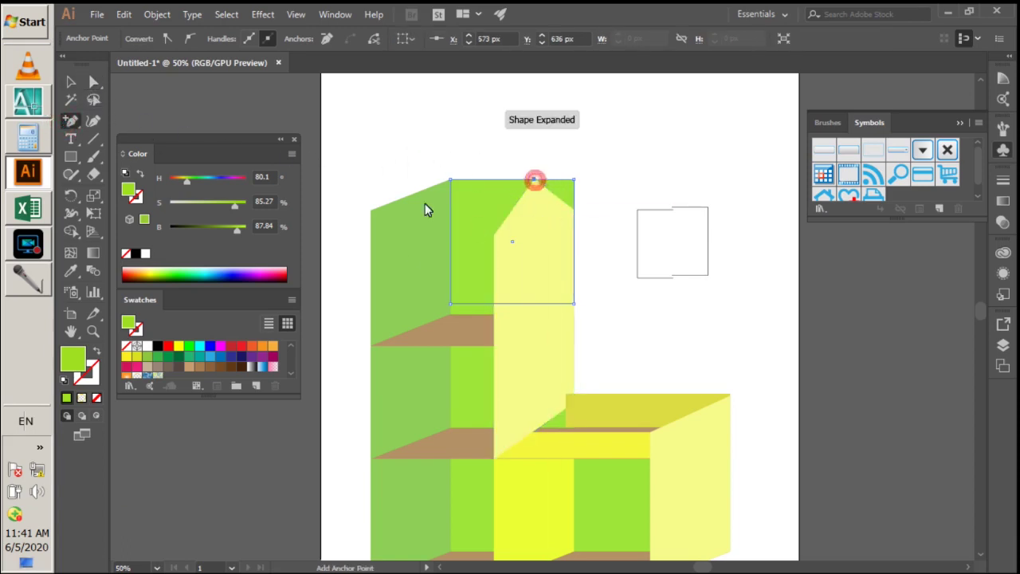
pyautogui.click(93, 80)
pyautogui.click(71, 121)
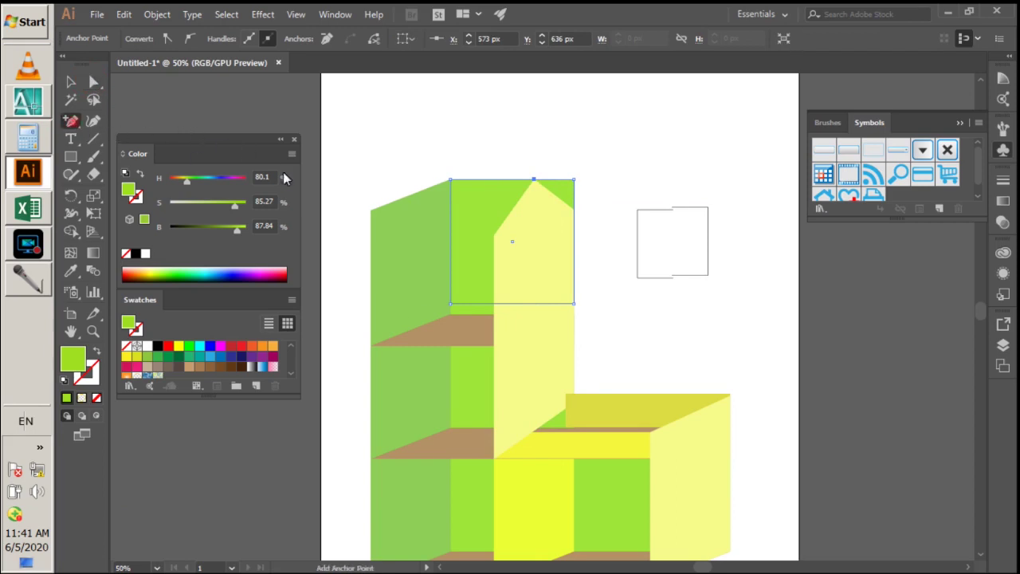
pyautogui.click(573, 209)
pyautogui.click(93, 81)
# - Delete the green wall's top-right corner point, leaving a diagonal edge
pyautogui.click(574, 181)
pyautogui.press('Delete')
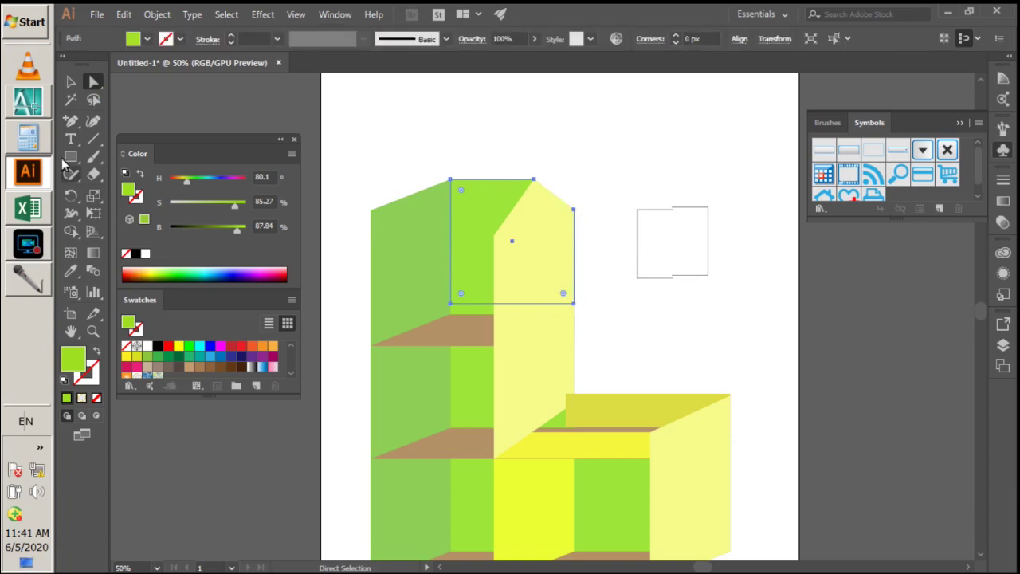
pyautogui.click(69, 86)
pyautogui.click(550, 152)
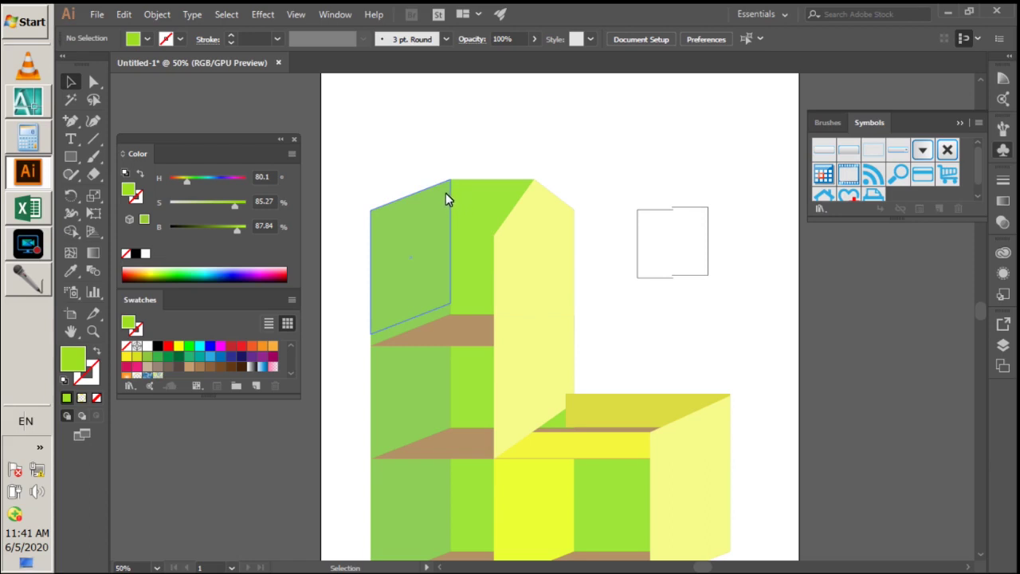
# - Draw a red rectangle across the green wall's top and skew its corners into a roof
pyautogui.click(70, 157)
pyautogui.moveTo(449, 179)
pyautogui.mouseDown()
pyautogui.moveTo(396, 207)
pyautogui.moveTo(534, 224)
pyautogui.mouseUp()
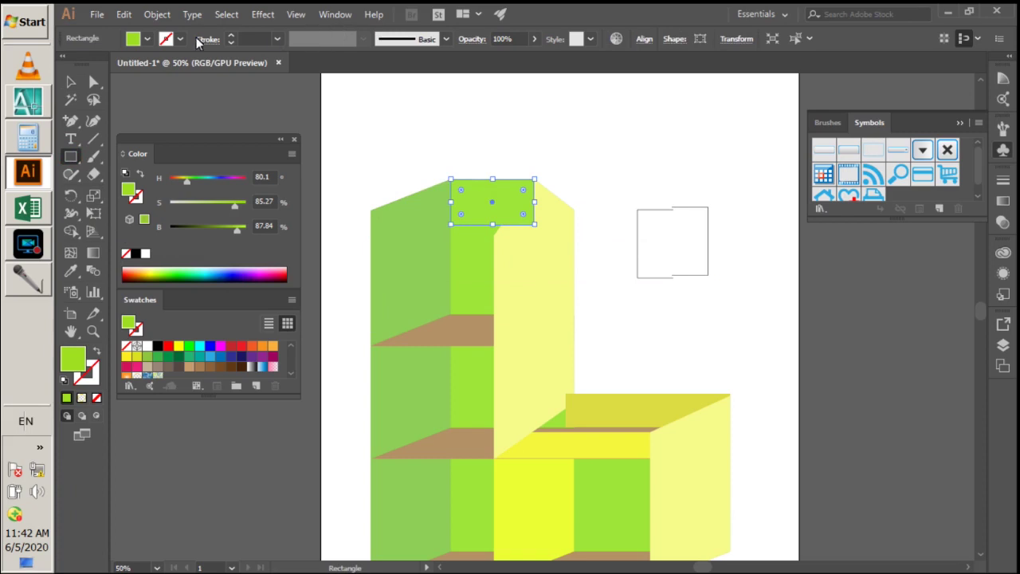
pyautogui.click(231, 348)
pyautogui.click(68, 82)
pyautogui.click(90, 83)
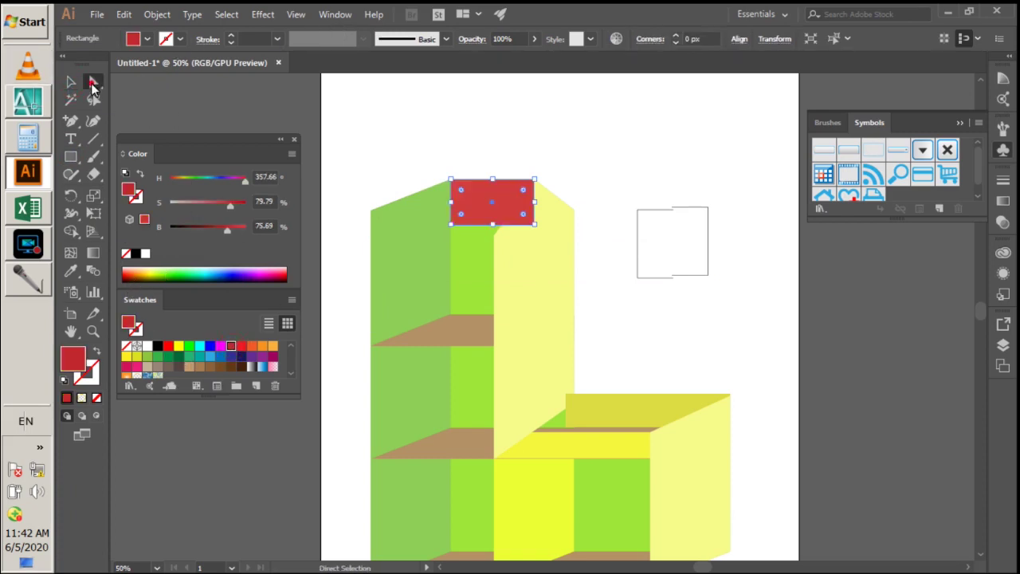
pyautogui.moveTo(452, 224)
pyautogui.mouseDown()
pyautogui.moveTo(379, 223)
pyautogui.moveTo(372, 211)
pyautogui.mouseUp()
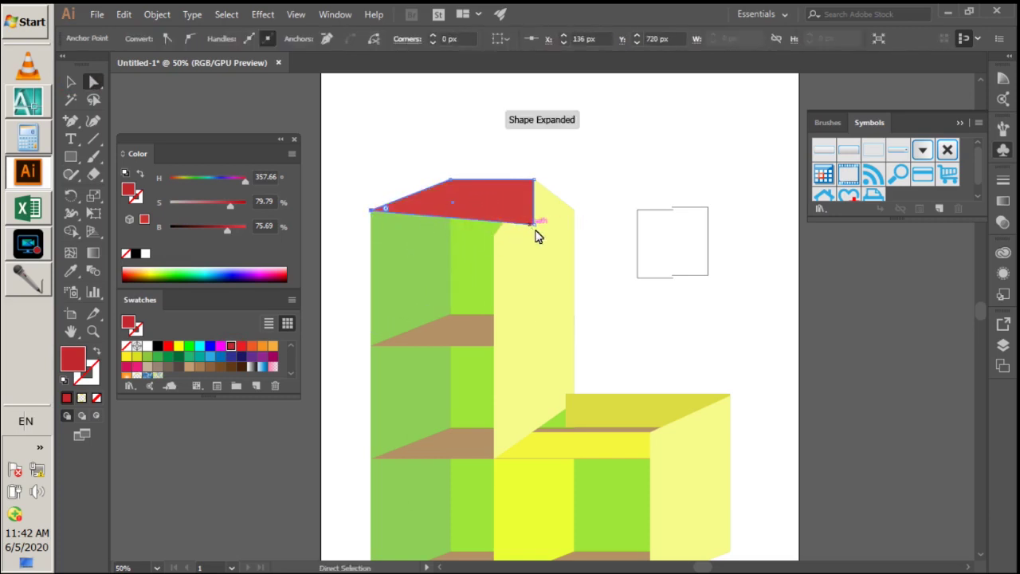
pyautogui.moveTo(535, 231); pyautogui.dragTo(495, 235)
# - Push the roof's left and top-left corners out past the green wall
pyautogui.click(478, 209)
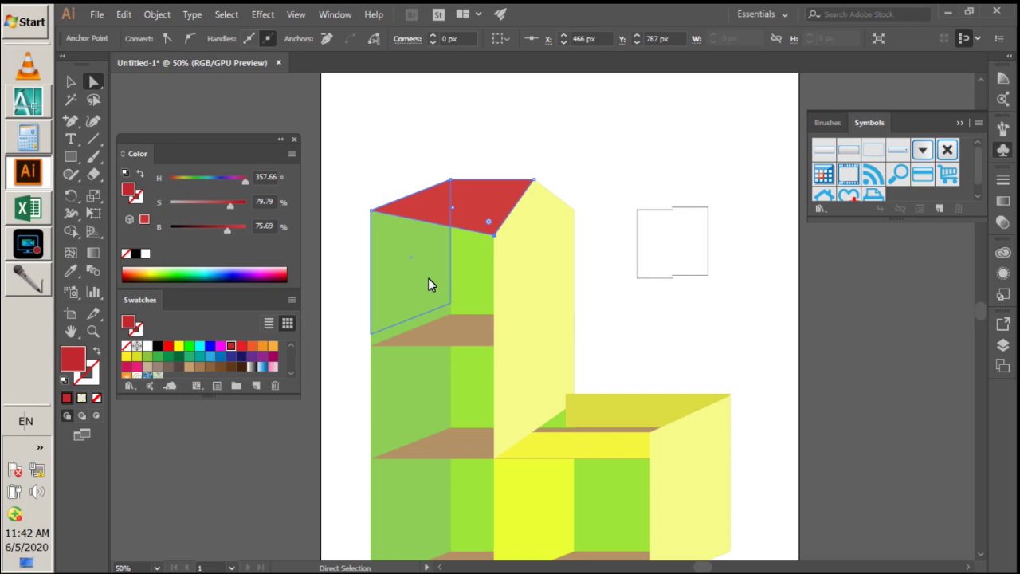
pyautogui.click(371, 210)
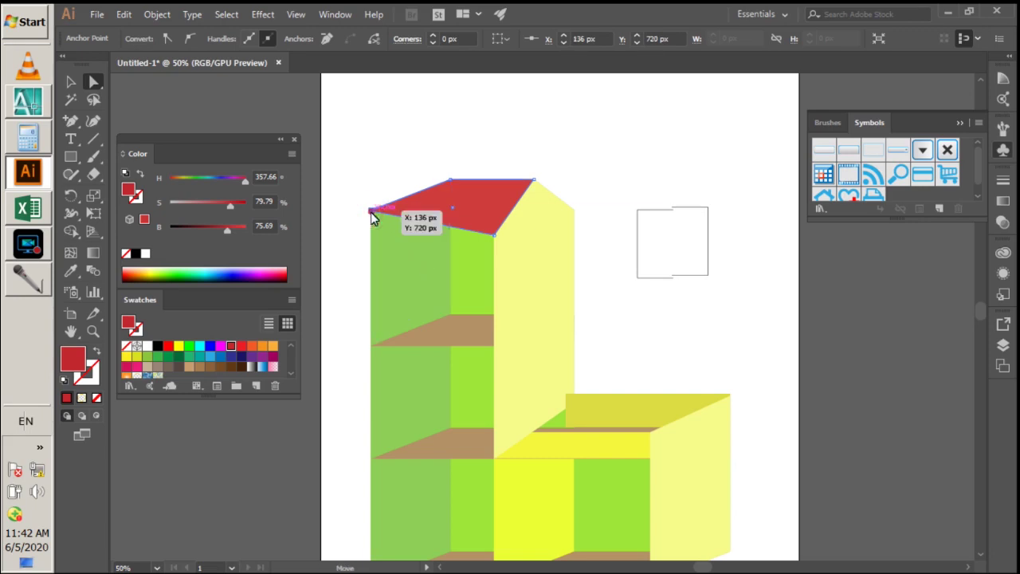
pyautogui.moveTo(369, 216); pyautogui.dragTo(347, 230)
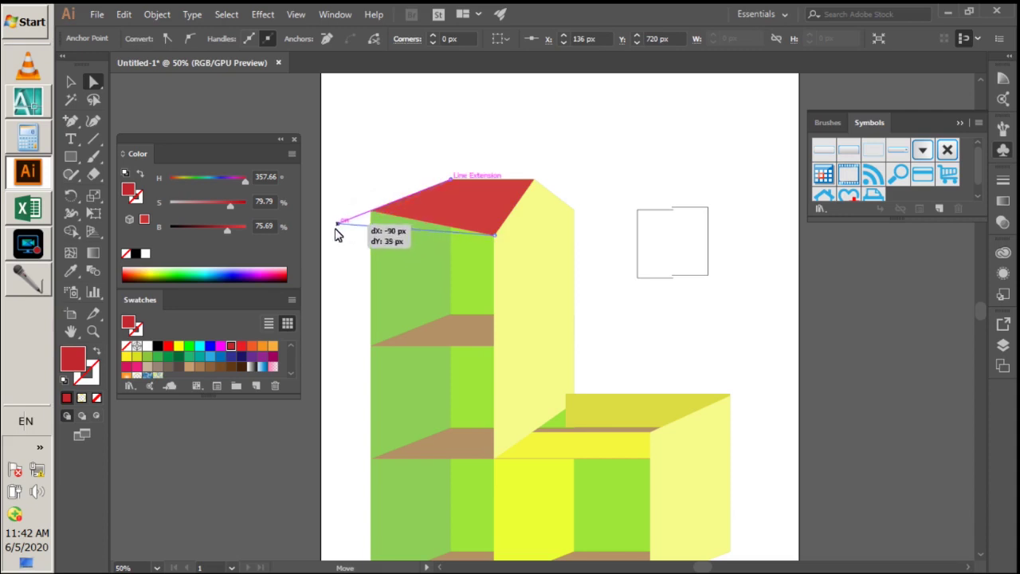
pyautogui.moveTo(347, 230); pyautogui.dragTo(335, 226)
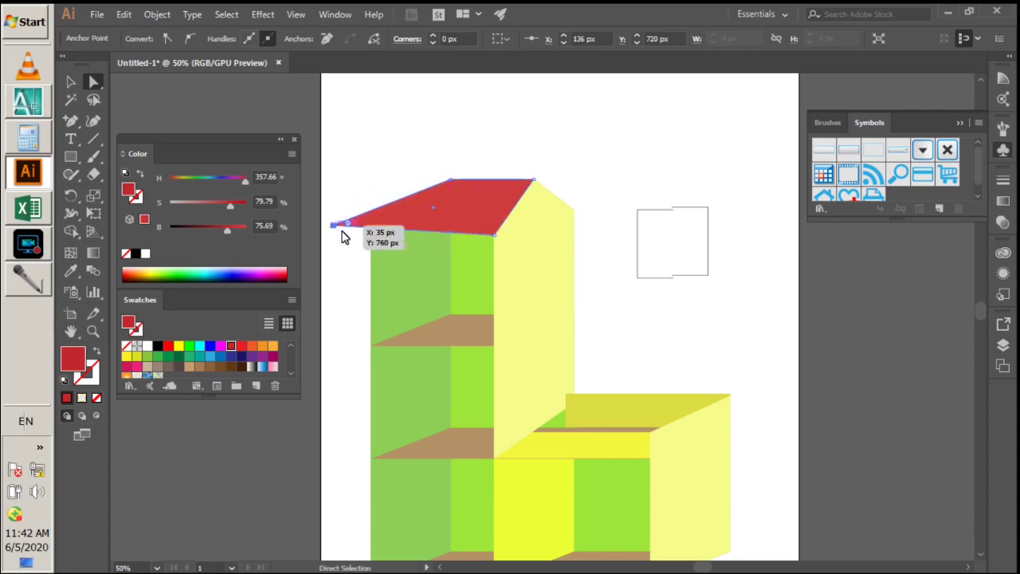
pyautogui.click(494, 236)
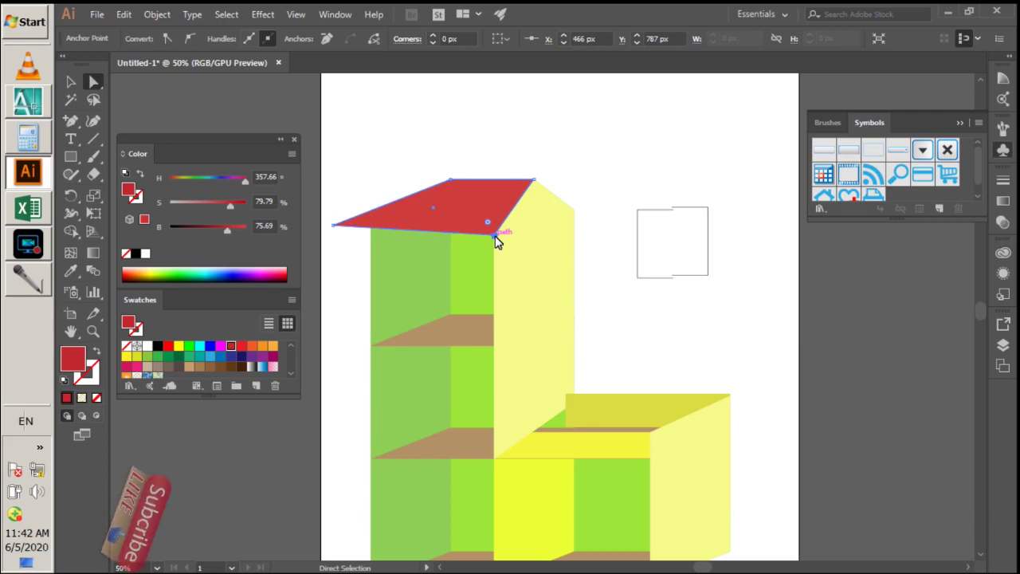
pyautogui.moveTo(494, 237); pyautogui.dragTo(485, 245)
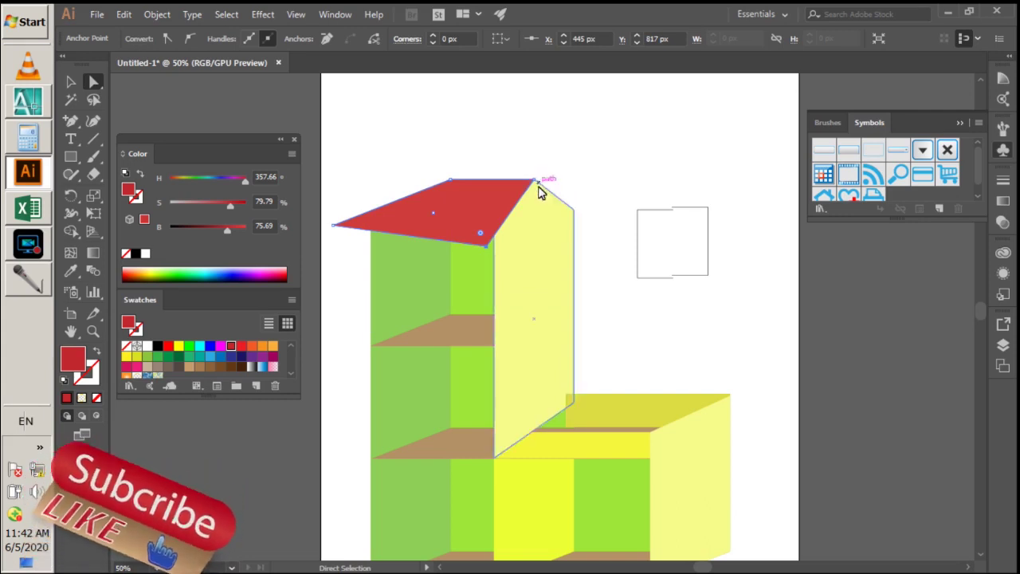
pyautogui.moveTo(334, 229); pyautogui.dragTo(361, 235)
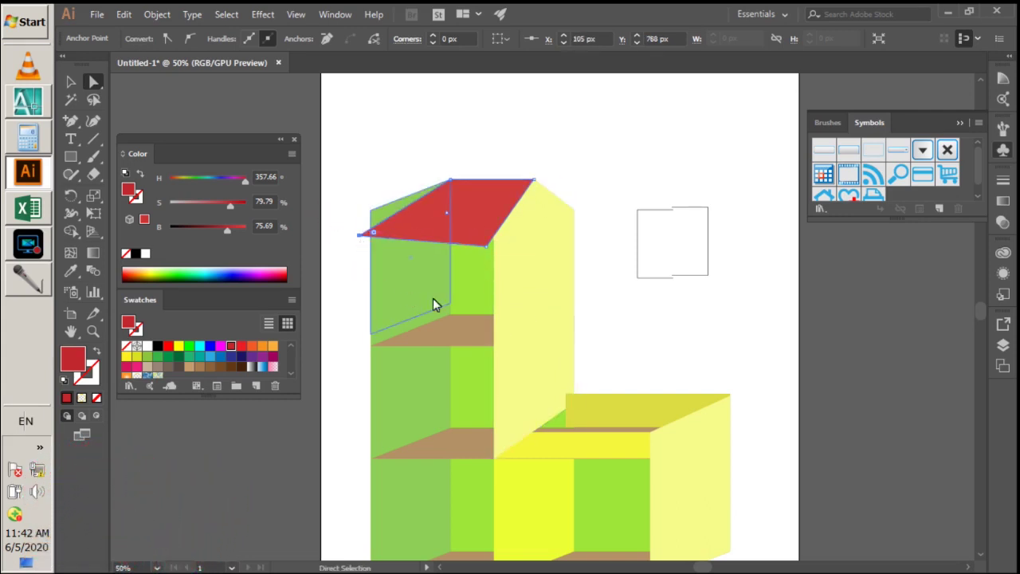
pyautogui.moveTo(448, 183); pyautogui.dragTo(425, 177)
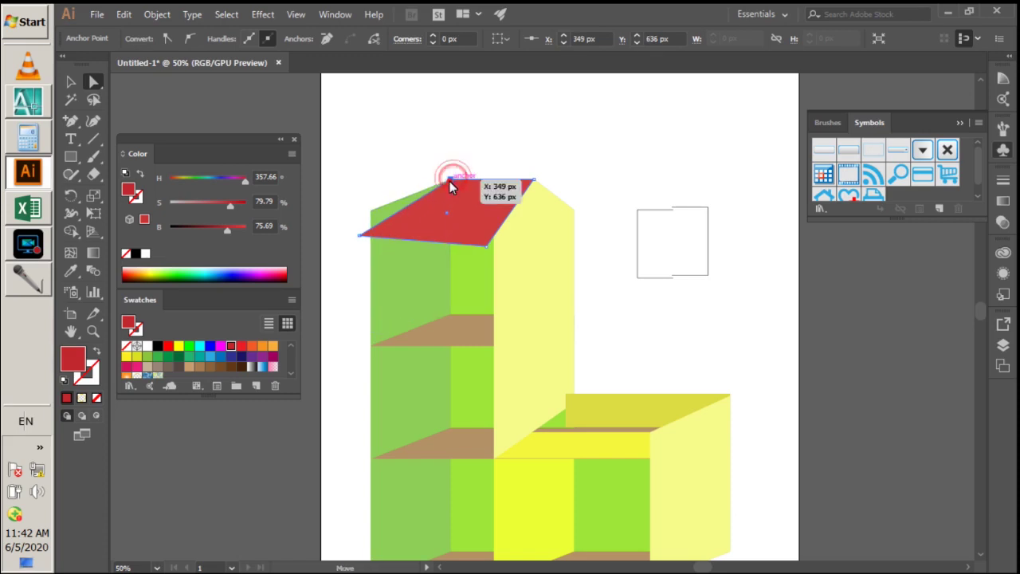
pyautogui.moveTo(424, 177); pyautogui.dragTo(383, 182)
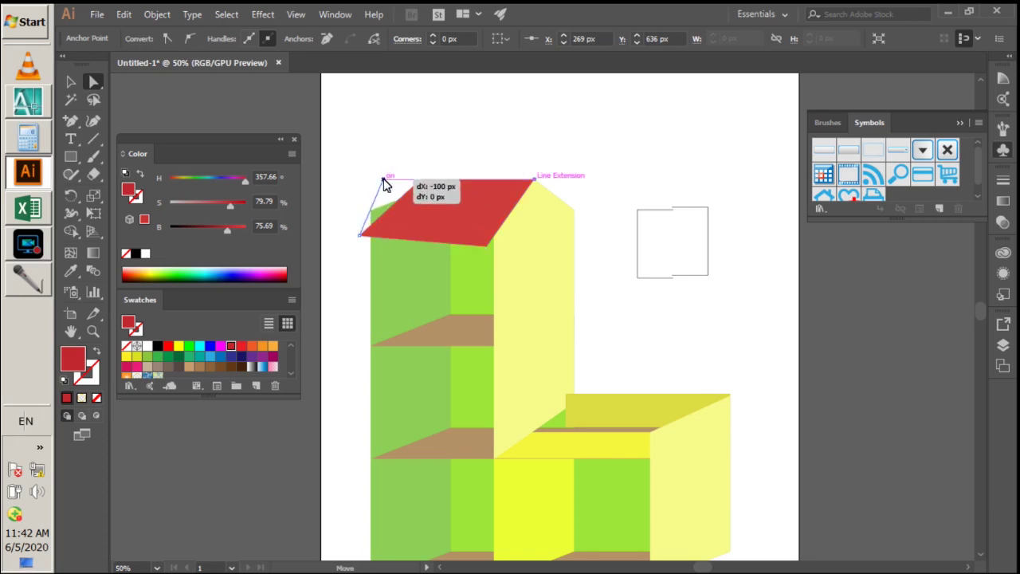
pyautogui.moveTo(384, 182); pyautogui.dragTo(375, 181)
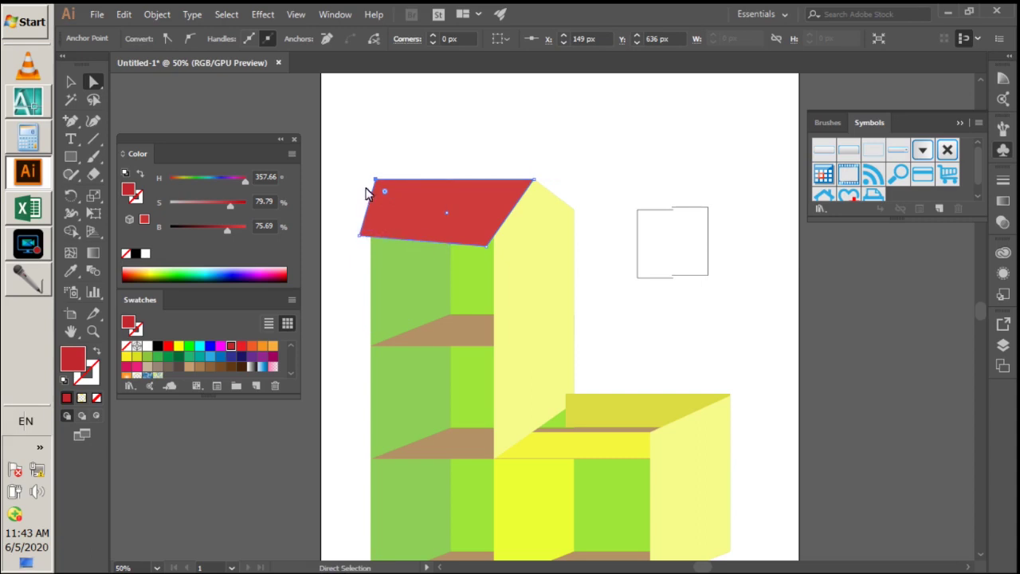
# - Pull the roof's lower-left and lower-right corners down and outward into an overhang
pyautogui.click(361, 238)
pyautogui.moveTo(359, 241); pyautogui.dragTo(352, 247)
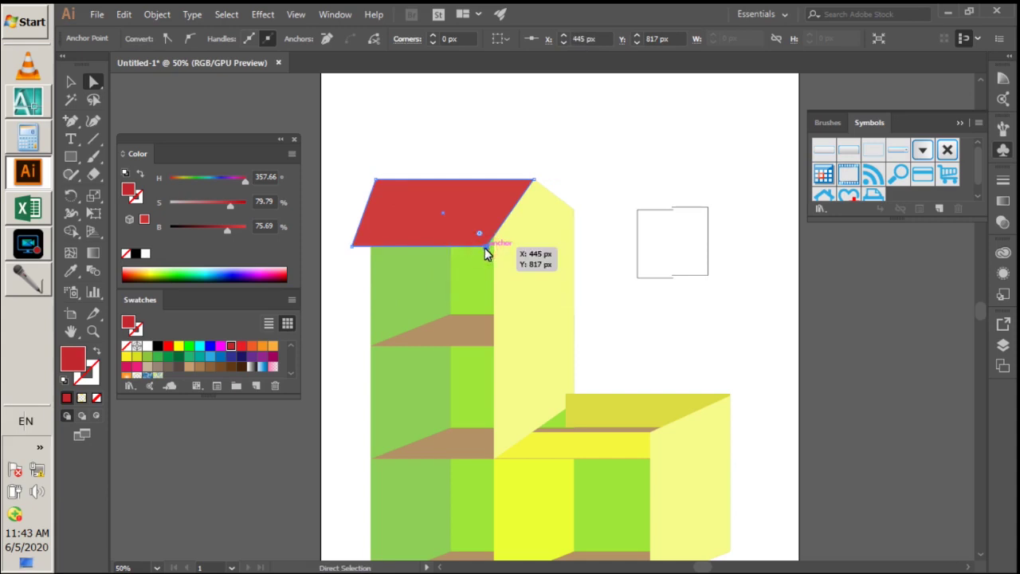
pyautogui.moveTo(485, 246); pyautogui.dragTo(477, 262)
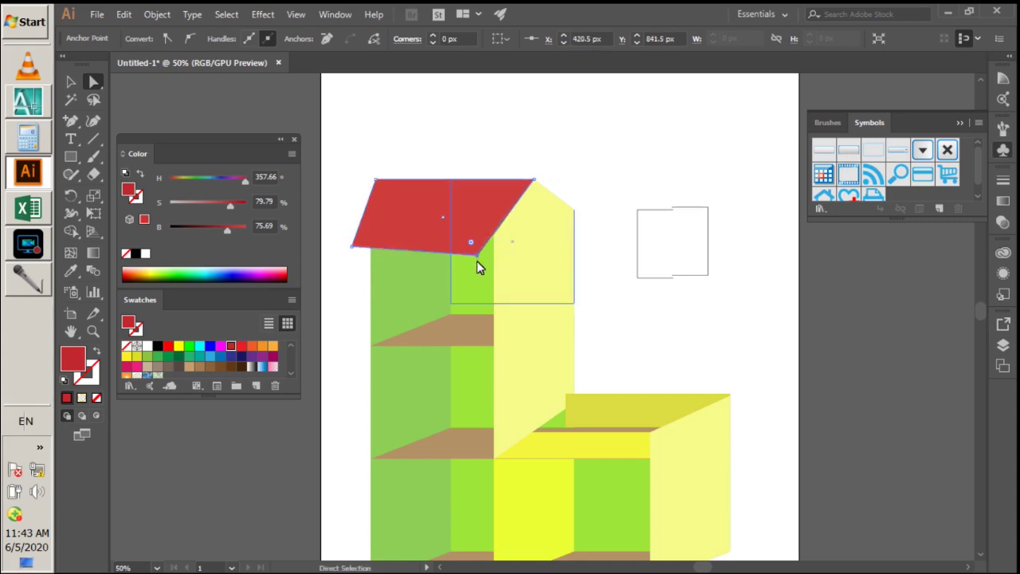
pyautogui.click(353, 248)
pyautogui.moveTo(353, 251)
pyautogui.mouseDown()
pyautogui.moveTo(344, 261)
pyautogui.moveTo(346, 251)
pyautogui.mouseUp()
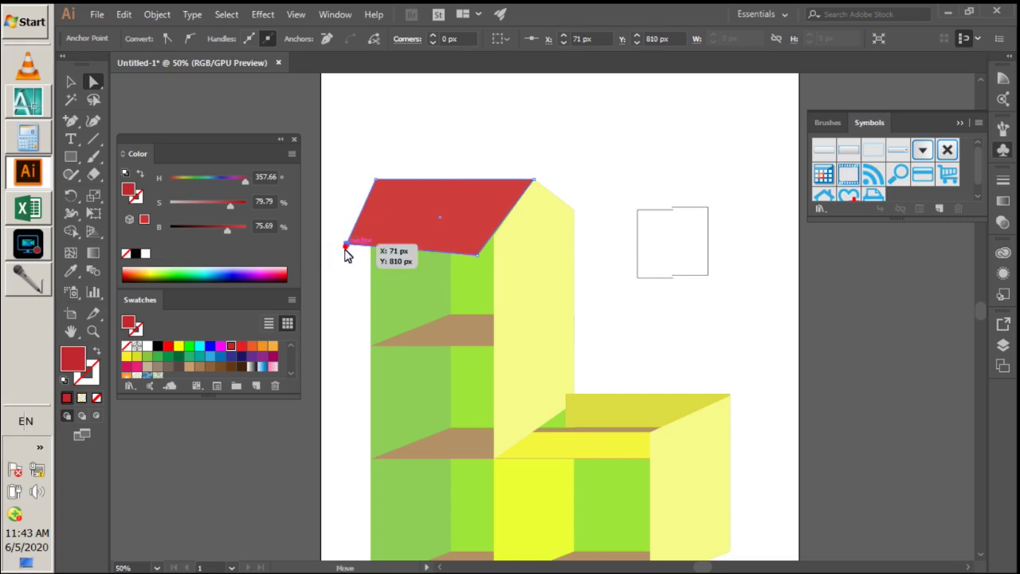
pyautogui.moveTo(345, 248); pyautogui.dragTo(341, 255)
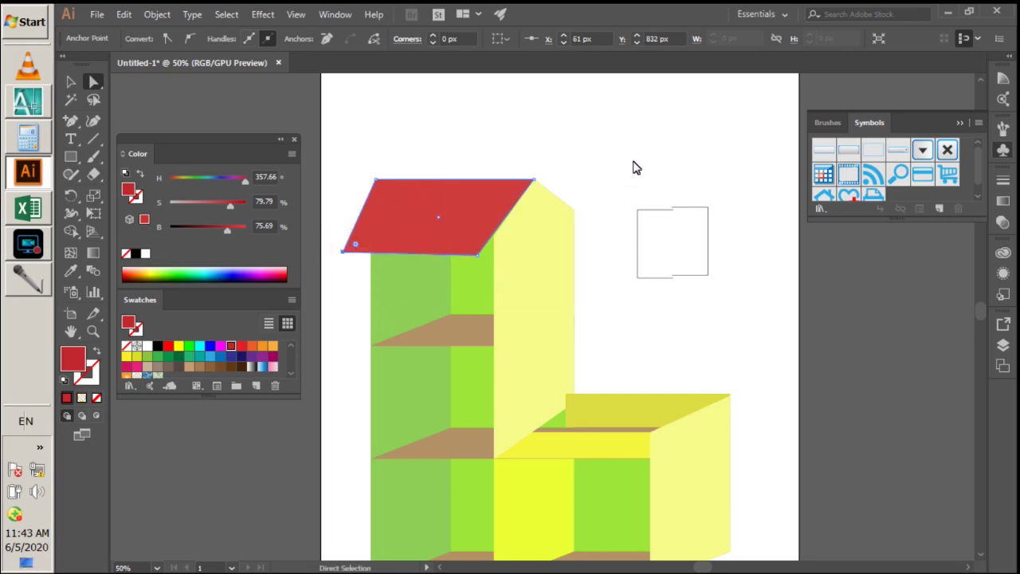
pyautogui.click(71, 82)
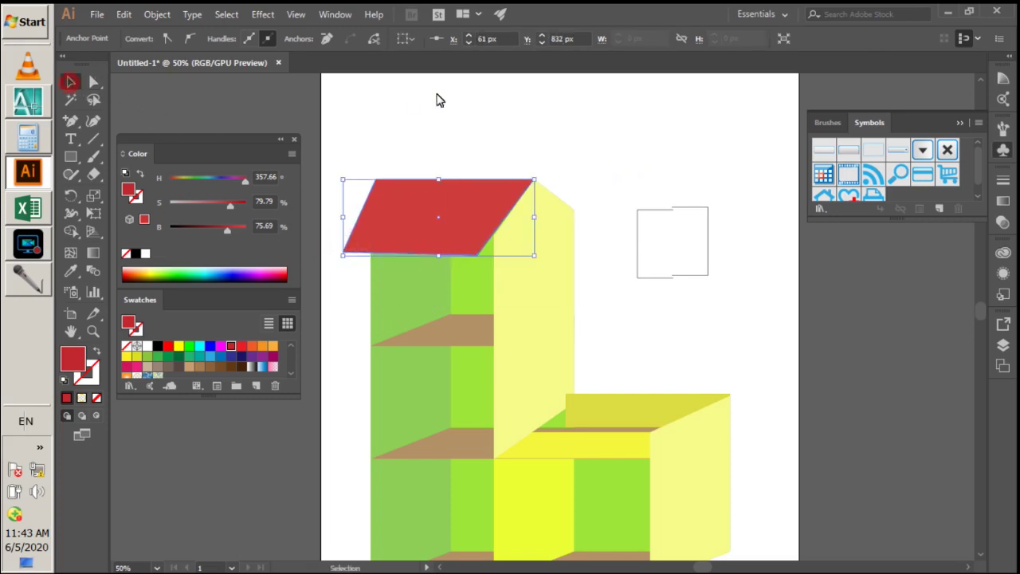
# - Draw a thin red bar at the roof peak and angle it down the yellow wall's slope
pyautogui.click(435, 96)
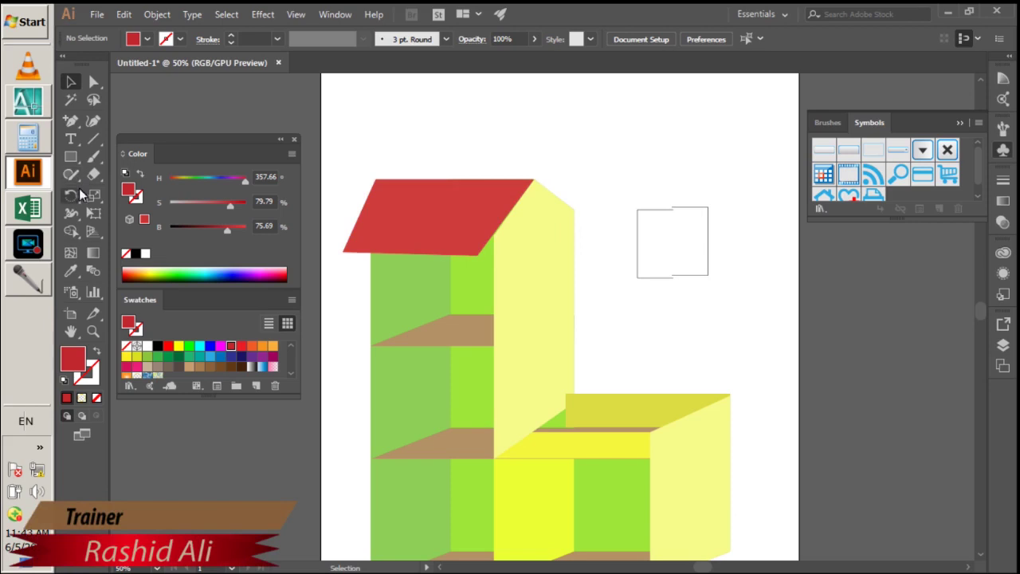
pyautogui.click(71, 157)
pyautogui.moveTo(535, 182)
pyautogui.mouseDown()
pyautogui.moveTo(556, 199)
pyautogui.moveTo(587, 188)
pyautogui.mouseUp()
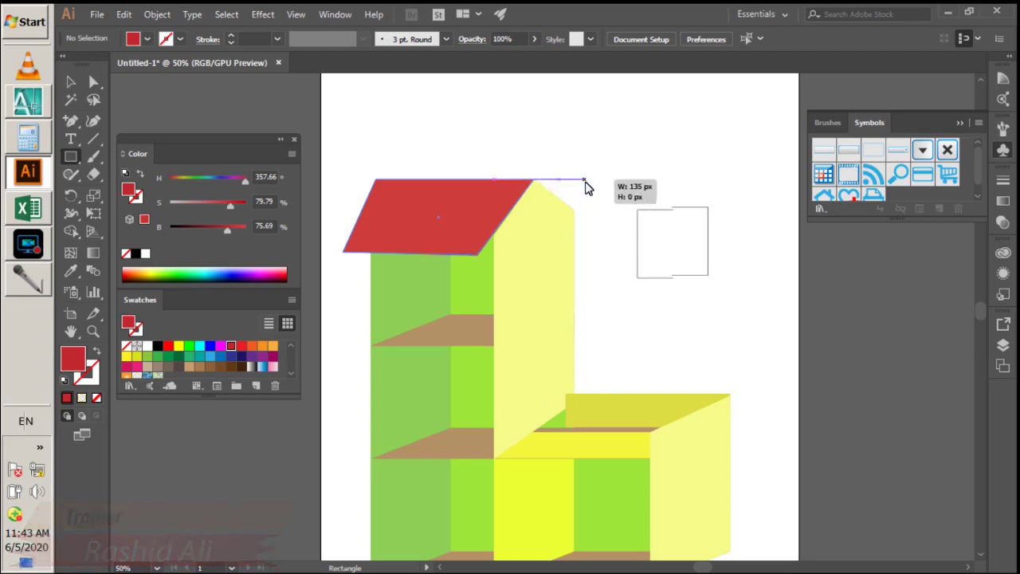
pyautogui.moveTo(587, 188); pyautogui.dragTo(591, 188)
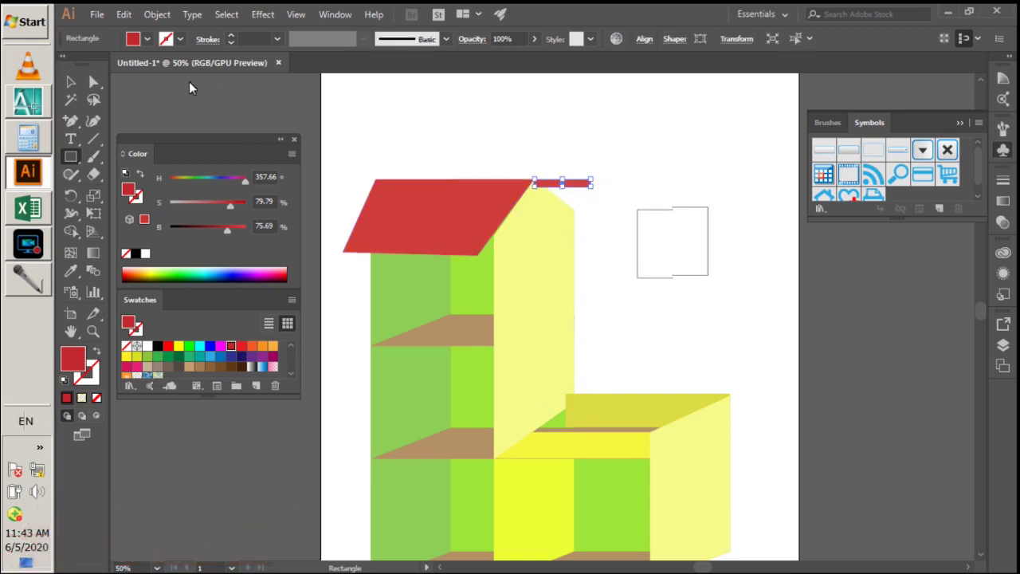
pyautogui.click(93, 82)
pyautogui.moveTo(603, 140); pyautogui.dragTo(583, 213)
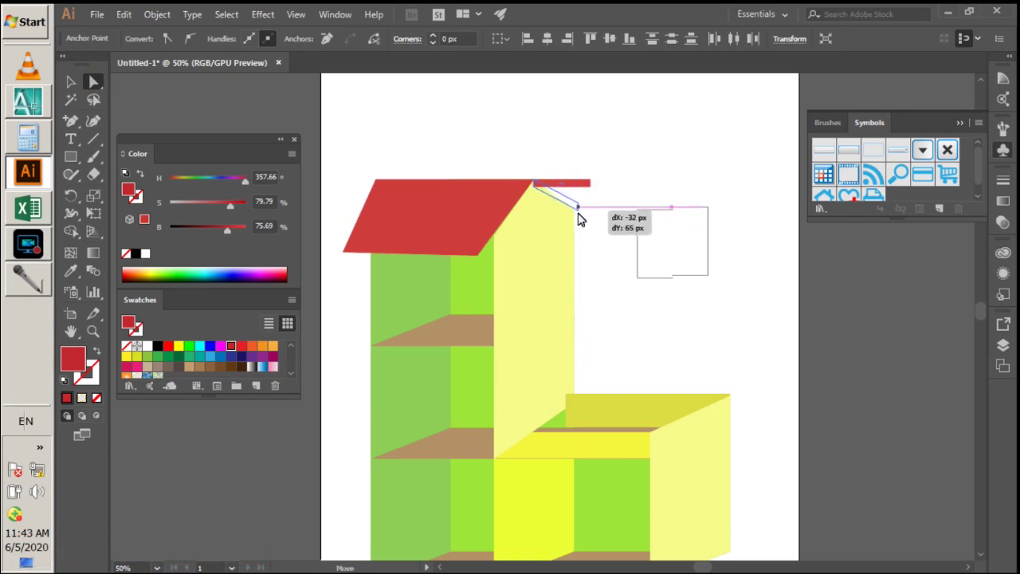
pyautogui.moveTo(582, 214); pyautogui.dragTo(572, 221)
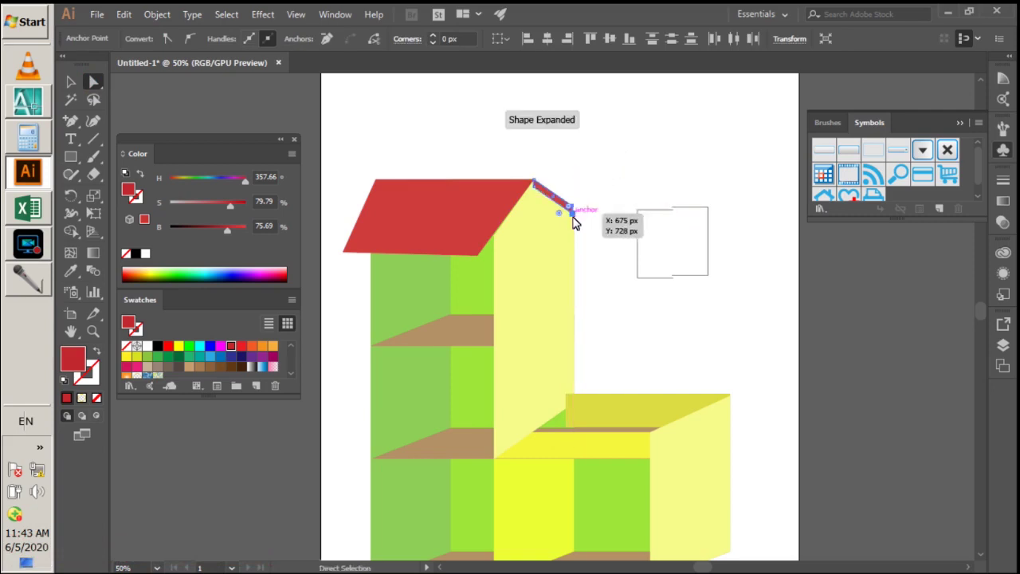
# - Align the strip's inner and top corners with the roof peak, closing the green sliver
pyautogui.scroll(3, 538, 172)
pyautogui.scroll(2, 539, 170)
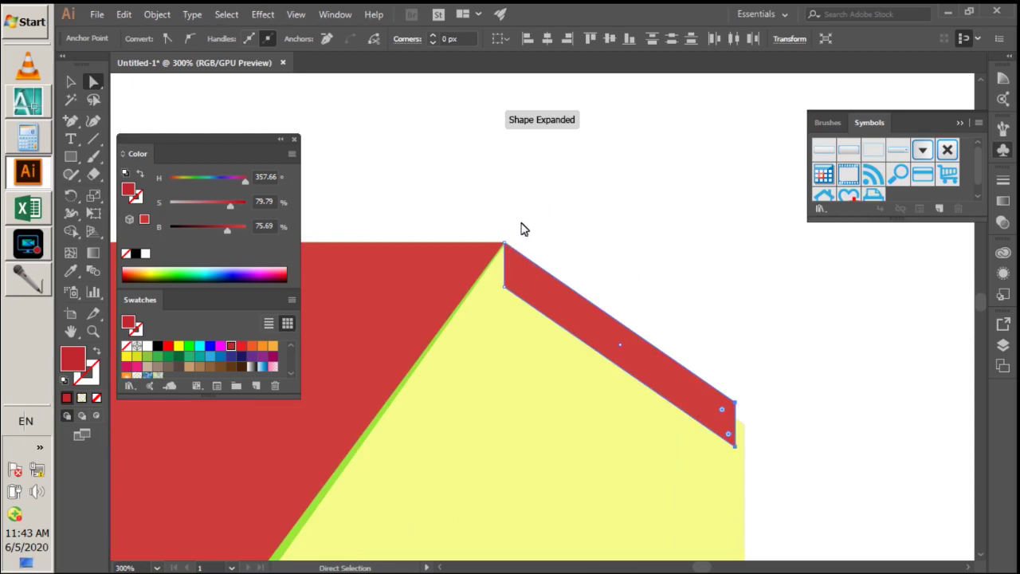
pyautogui.moveTo(505, 289); pyautogui.dragTo(503, 294)
pyautogui.moveTo(504, 290); pyautogui.dragTo(481, 281)
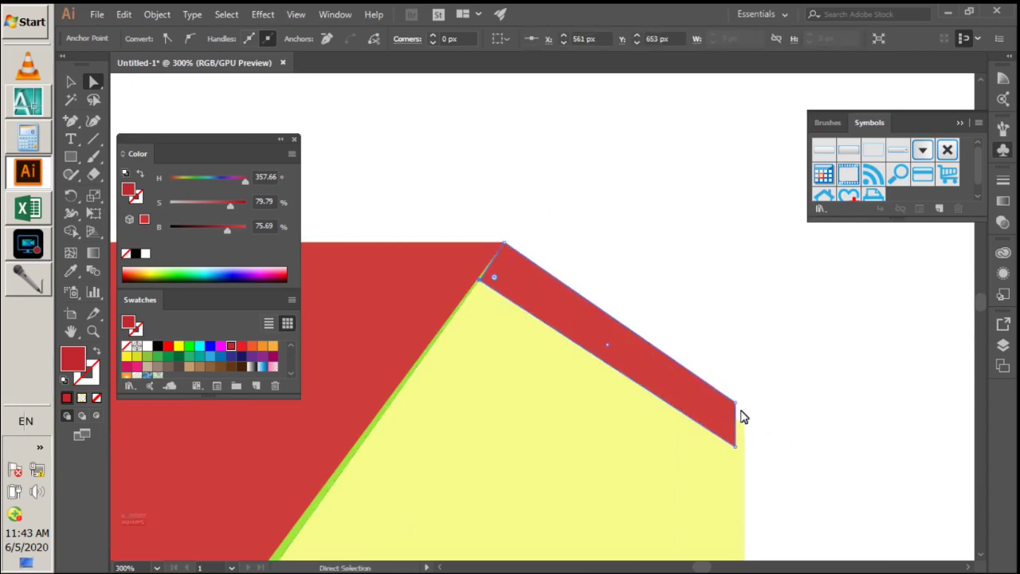
pyautogui.scroll(2, 484, 308)
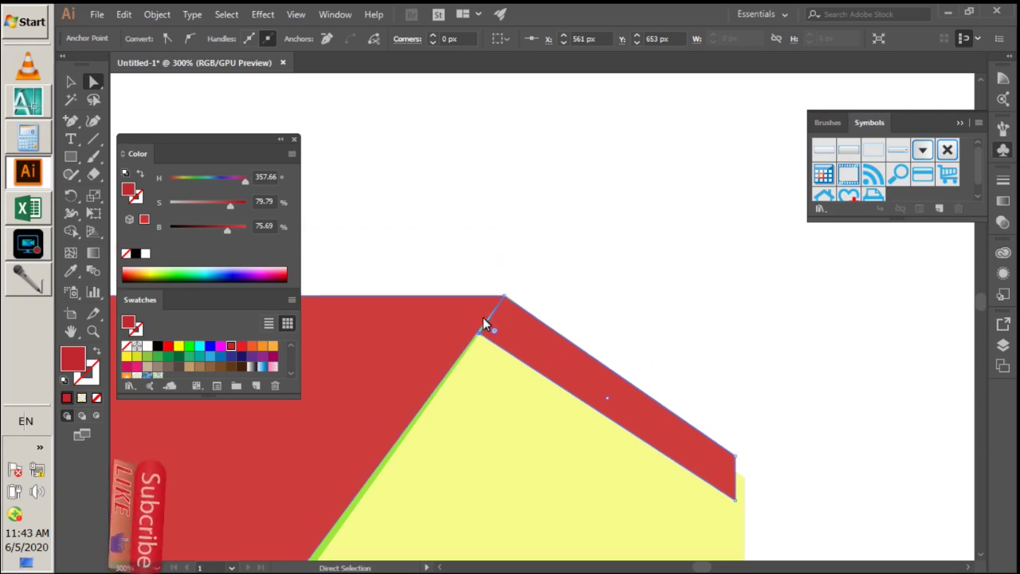
pyautogui.scroll(3, 484, 308)
pyautogui.moveTo(478, 325); pyautogui.dragTo(477, 318)
pyautogui.moveTo(548, 223); pyautogui.dragTo(554, 226)
pyautogui.scroll(3, 544, 232)
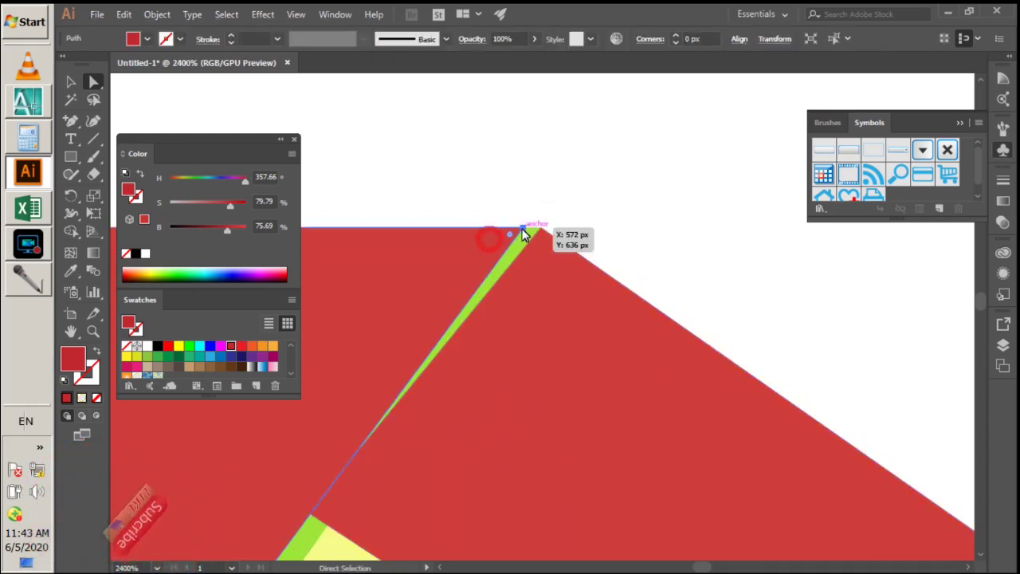
pyautogui.click(523, 229)
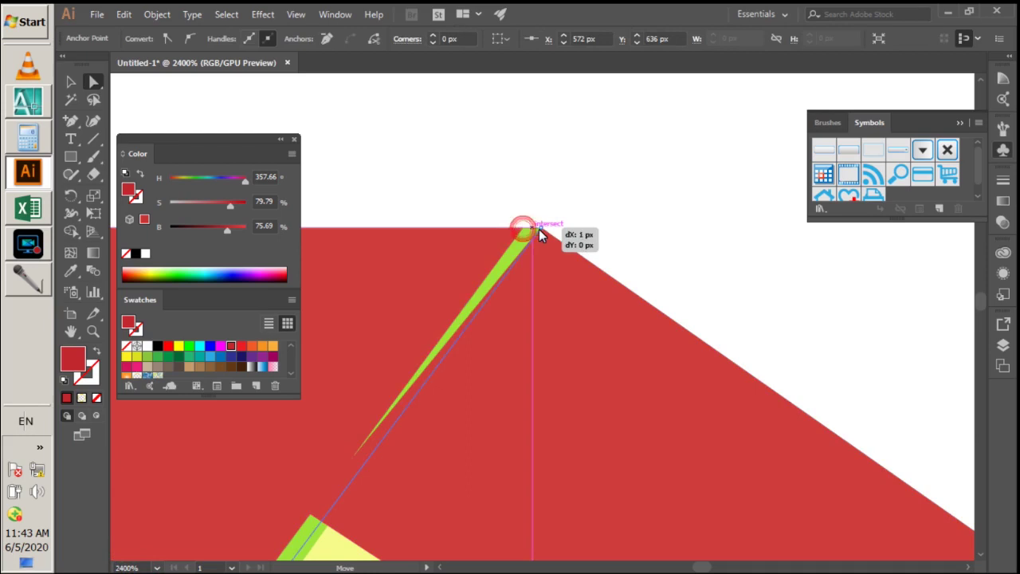
pyautogui.moveTo(525, 232); pyautogui.dragTo(529, 236)
# - Extend the strip's lower tip out past the yellow wall's right edge
pyautogui.scroll(-1, 529, 237)
pyautogui.scroll(-1, 529, 240)
pyautogui.scroll(-1, 546, 276)
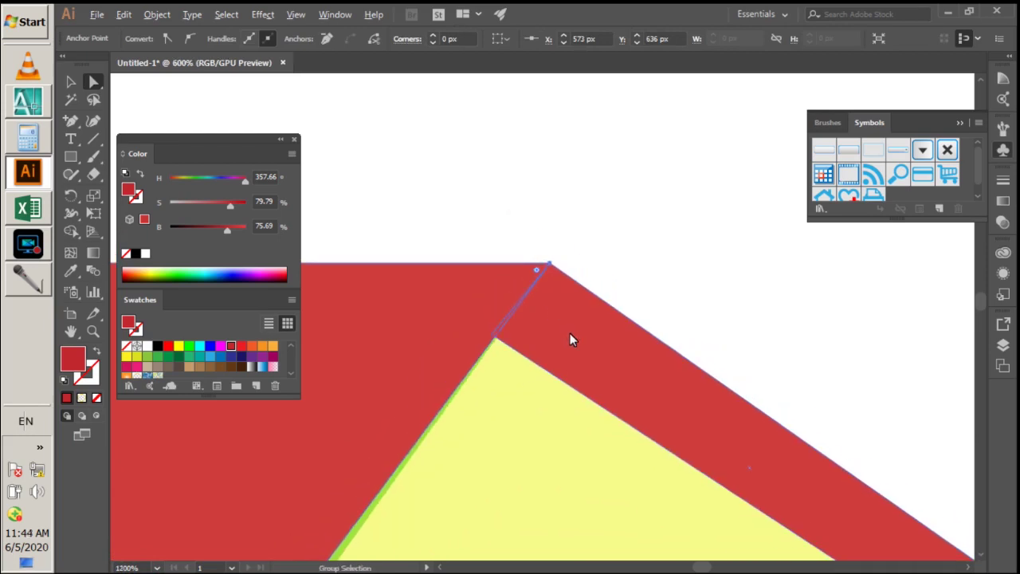
pyautogui.scroll(-1, 569, 330)
pyautogui.scroll(-2, 614, 446)
pyautogui.scroll(-1, 602, 472)
pyautogui.scroll(-1, 571, 471)
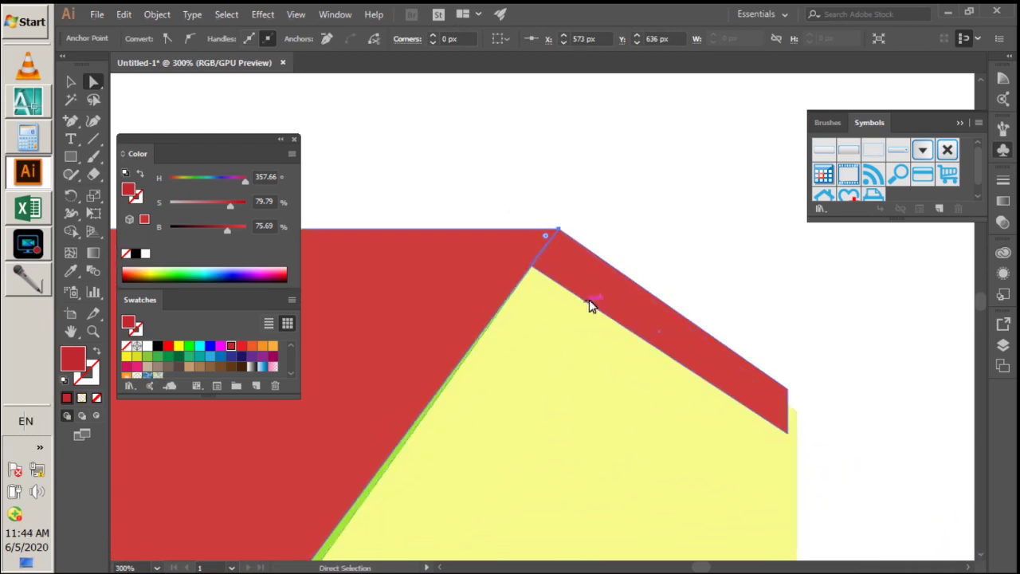
pyautogui.scroll(-1, 745, 337)
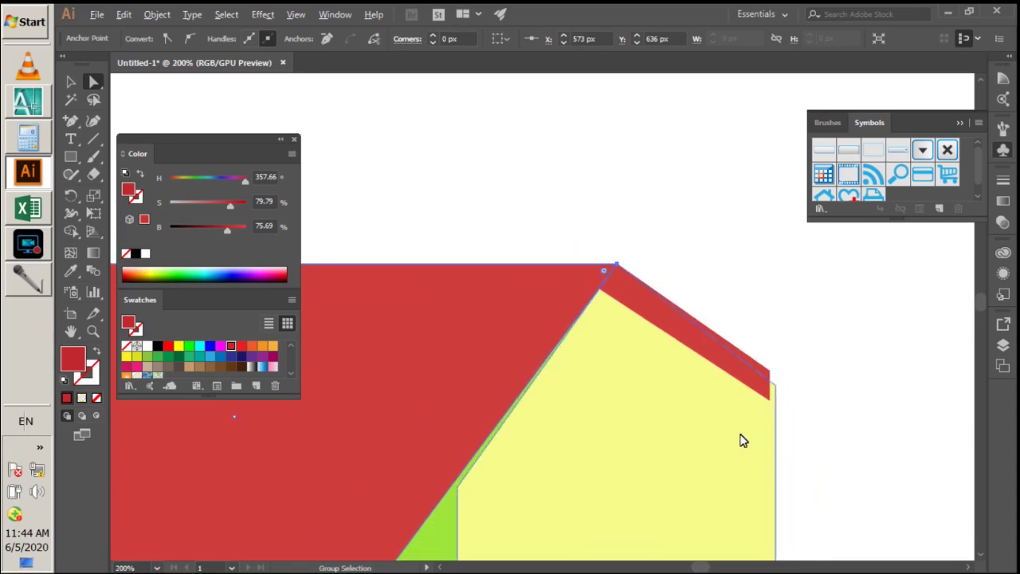
pyautogui.scroll(-1, 740, 437)
pyautogui.scroll(1, 747, 443)
pyautogui.scroll(-1, 748, 443)
pyautogui.scroll(-1, 713, 444)
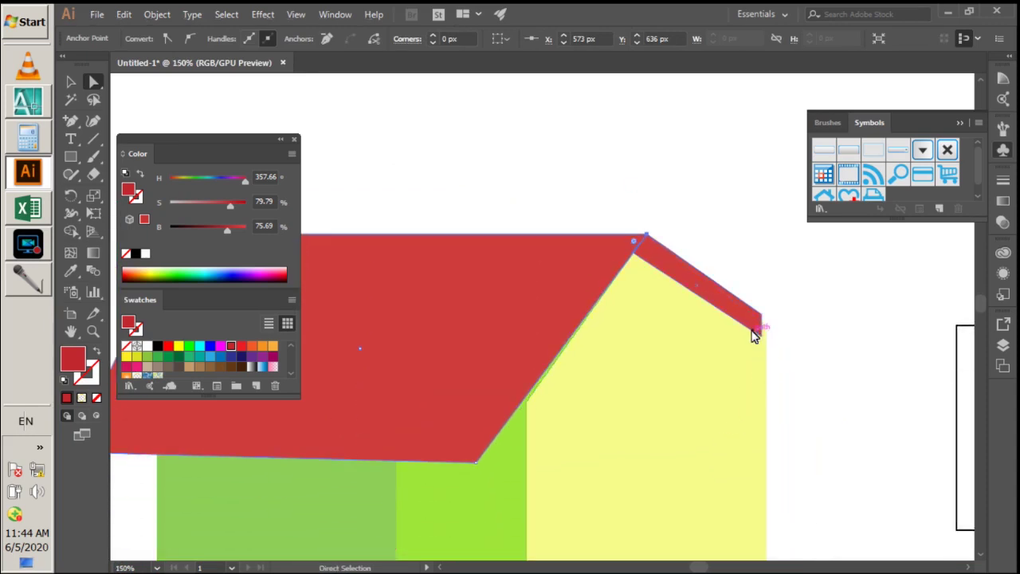
pyautogui.scroll(1, 751, 335)
pyautogui.moveTo(781, 306); pyautogui.dragTo(807, 338)
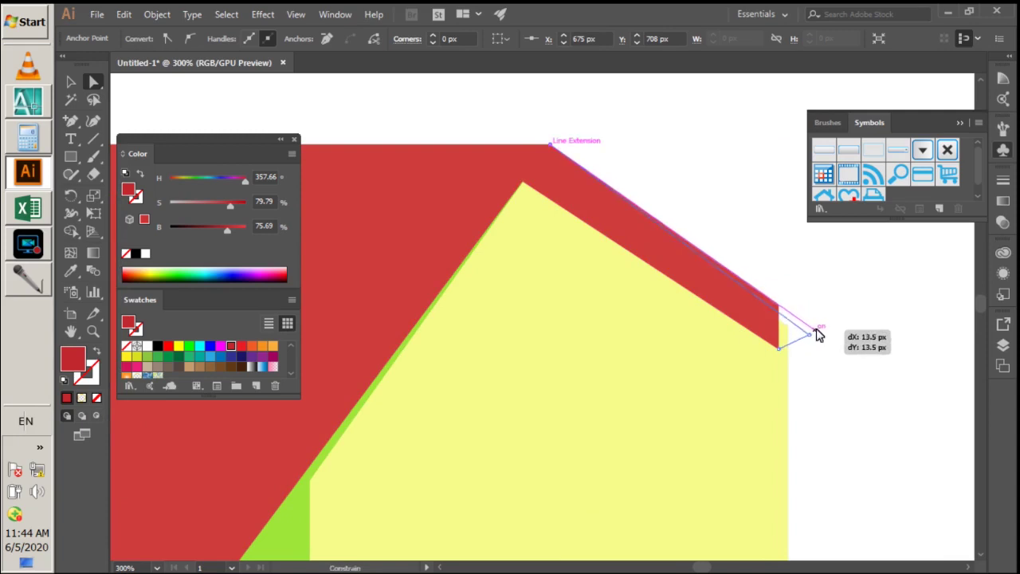
pyautogui.moveTo(807, 339)
pyautogui.mouseDown()
pyautogui.moveTo(825, 330)
pyautogui.moveTo(825, 341)
pyautogui.mouseUp()
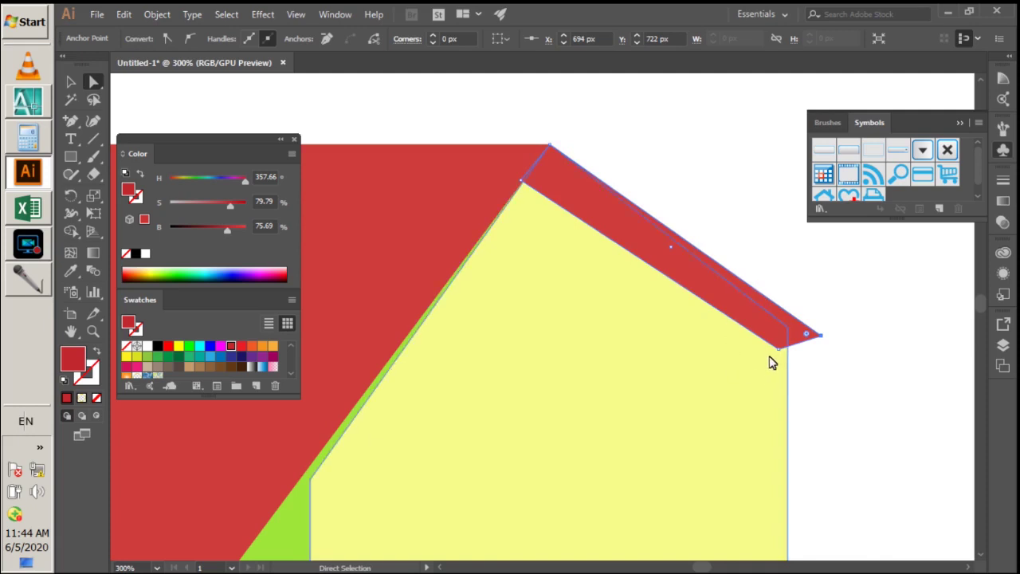
pyautogui.scroll(-2, 741, 359)
pyautogui.click(71, 83)
# - Select the right red roof strip's anchor points with Direct Selection
pyautogui.scroll(-2, 616, 231)
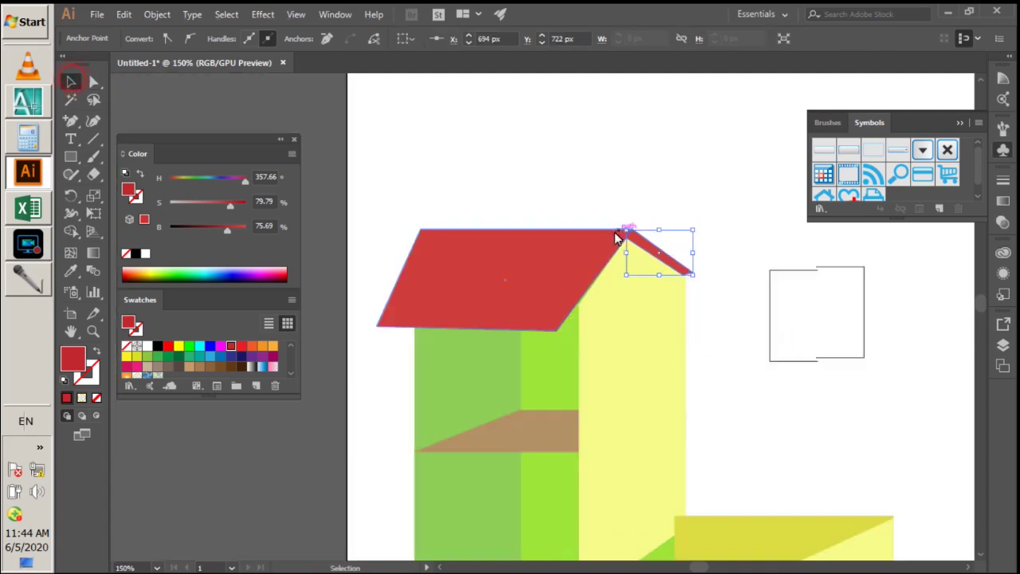
pyautogui.click(770, 319)
pyautogui.click(715, 310)
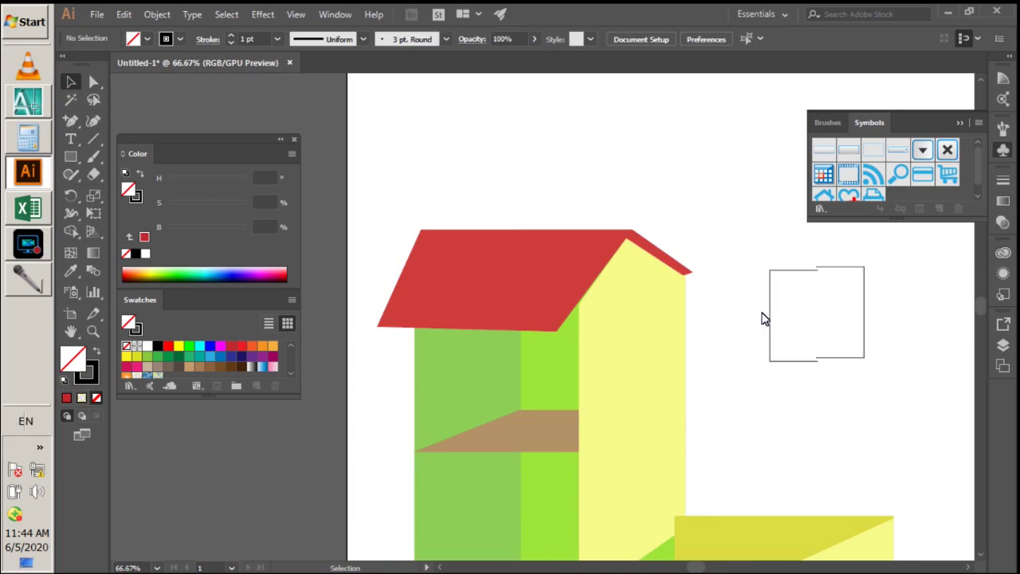
pyautogui.click(687, 275)
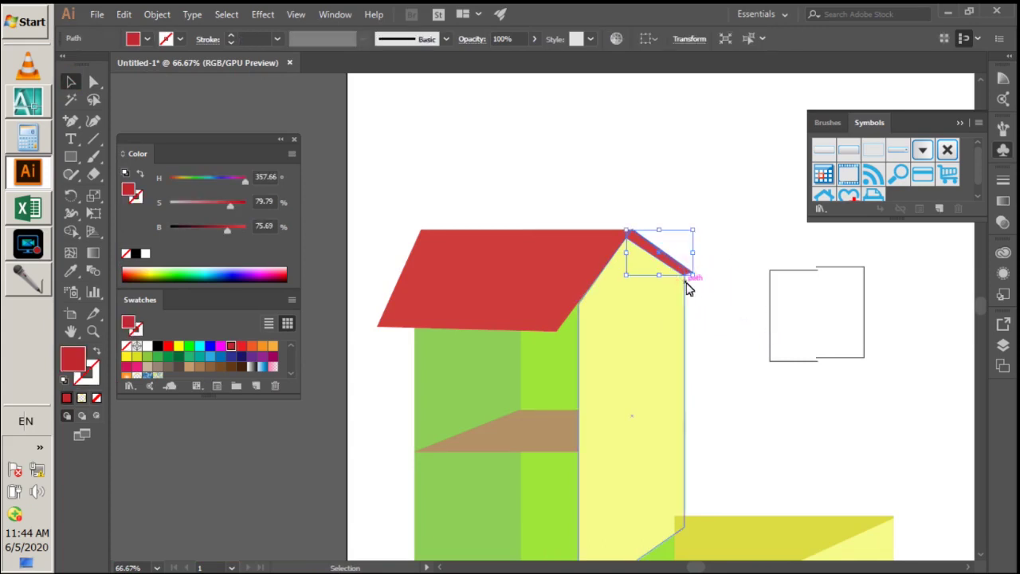
pyautogui.scroll(2, 707, 283)
pyautogui.scroll(4, 708, 283)
pyautogui.press('a')
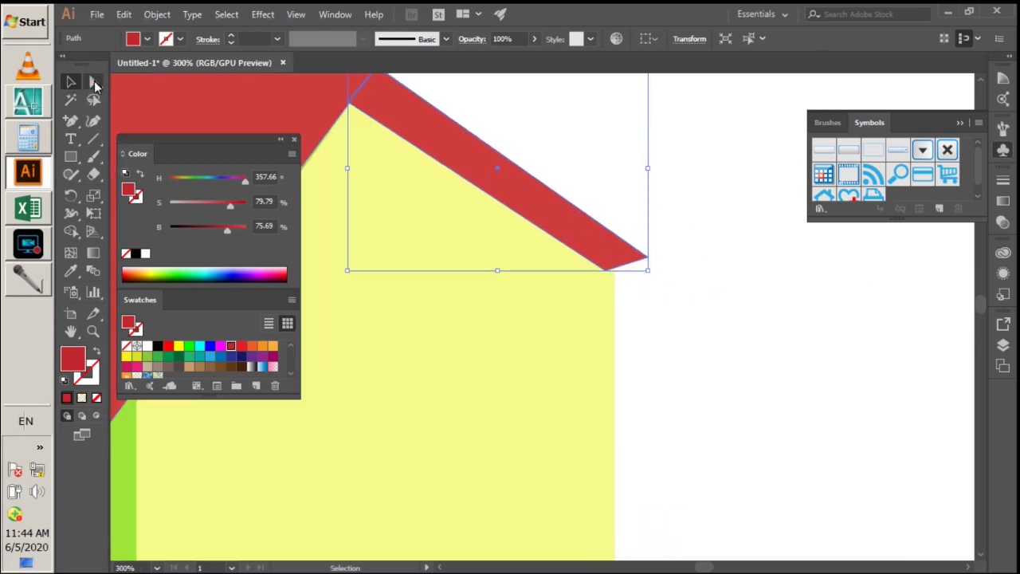
pyautogui.click(647, 257)
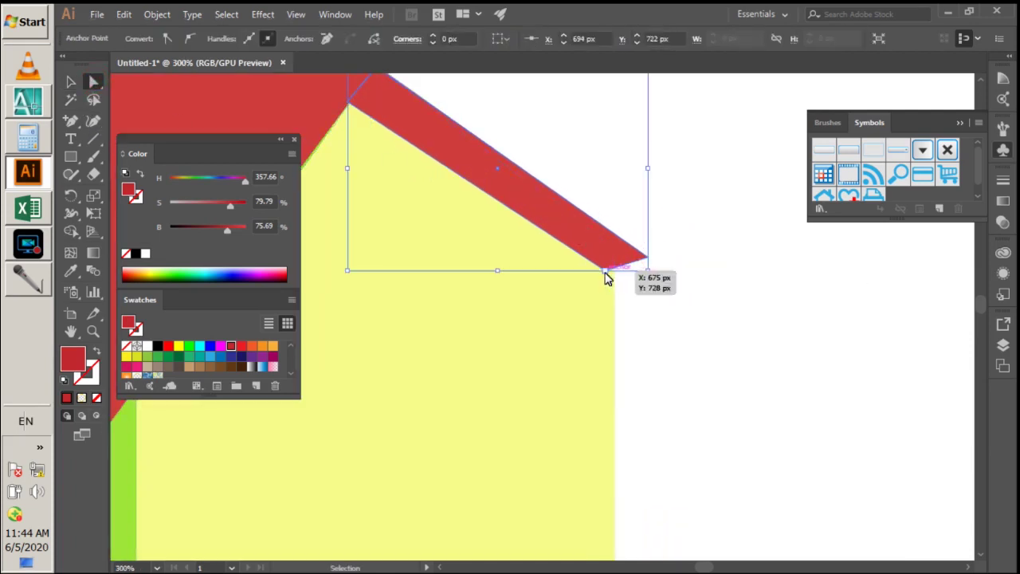
pyautogui.click(606, 271)
pyautogui.click(658, 273)
# - Drag the strip's tip down and right past the wall, then zoom out
pyautogui.click(647, 257)
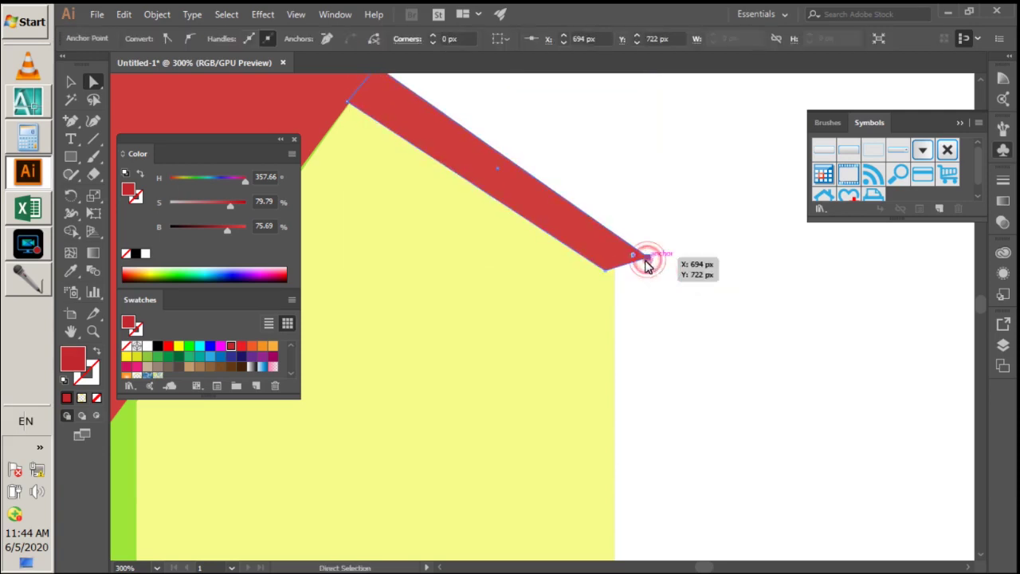
pyautogui.moveTo(648, 266); pyautogui.dragTo(672, 281)
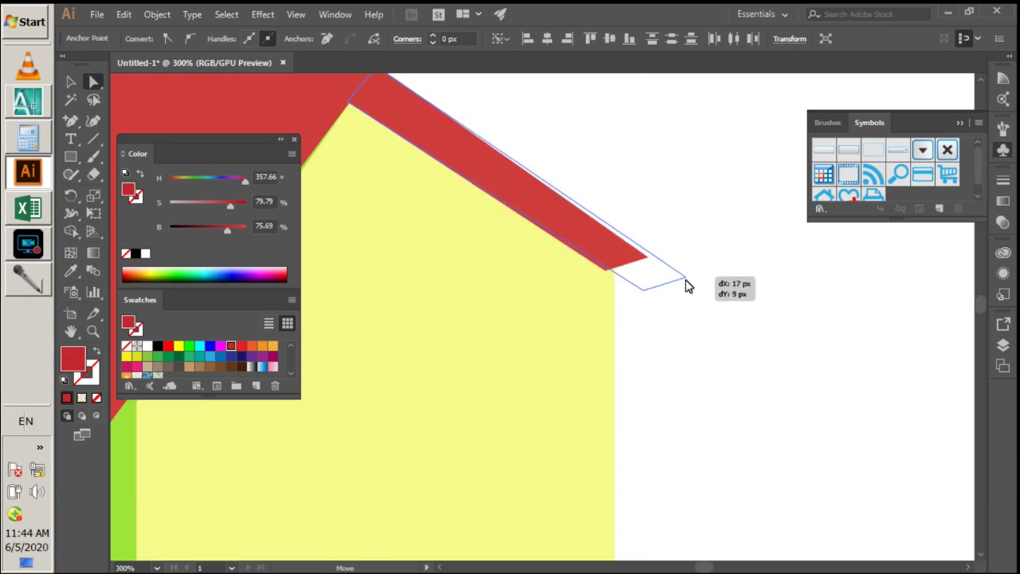
pyautogui.moveTo(672, 280); pyautogui.dragTo(695, 289)
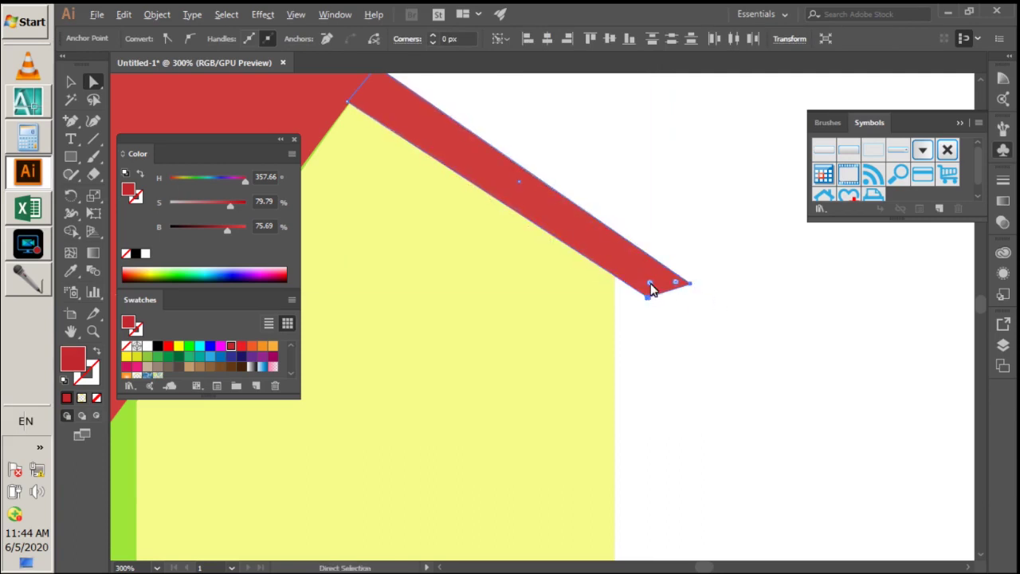
pyautogui.hotkey('ctrl', '-')
pyautogui.click(688, 326)
pyautogui.hotkey('ctrl', '-')
pyautogui.hotkey('ctrl', '-')
pyautogui.hotkey('ctrl', '-')
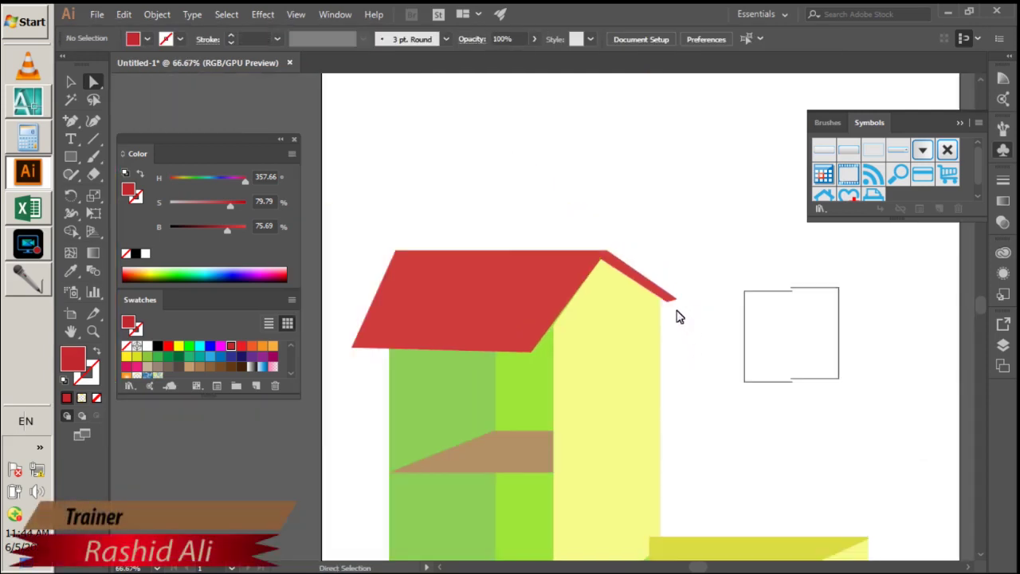
# - Drag the eave strip's end anchor about 64 px right and 44 px lower, past the yellow wall
pyautogui.scroll(-1, 678, 317)
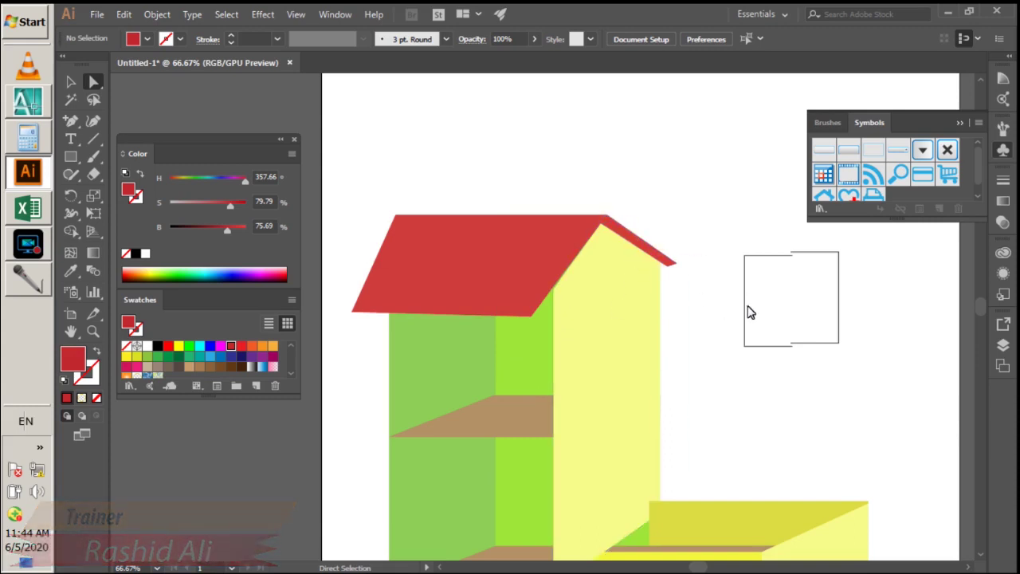
pyautogui.click(673, 263)
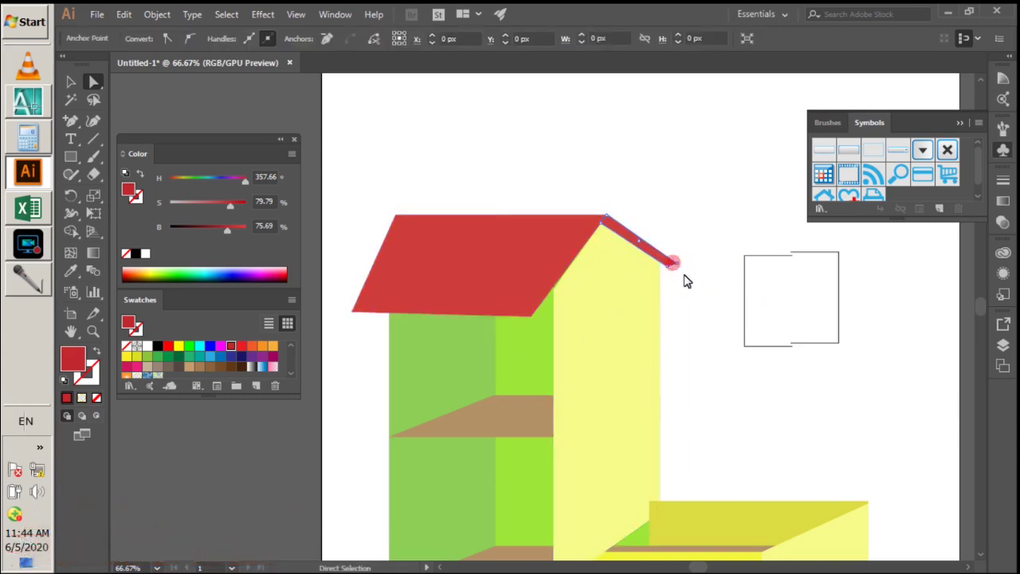
pyautogui.keyDown('alt'); pyautogui.scroll(3, 688, 281); pyautogui.keyUp('alt')
pyautogui.moveTo(690, 235); pyautogui.dragTo(630, 259)
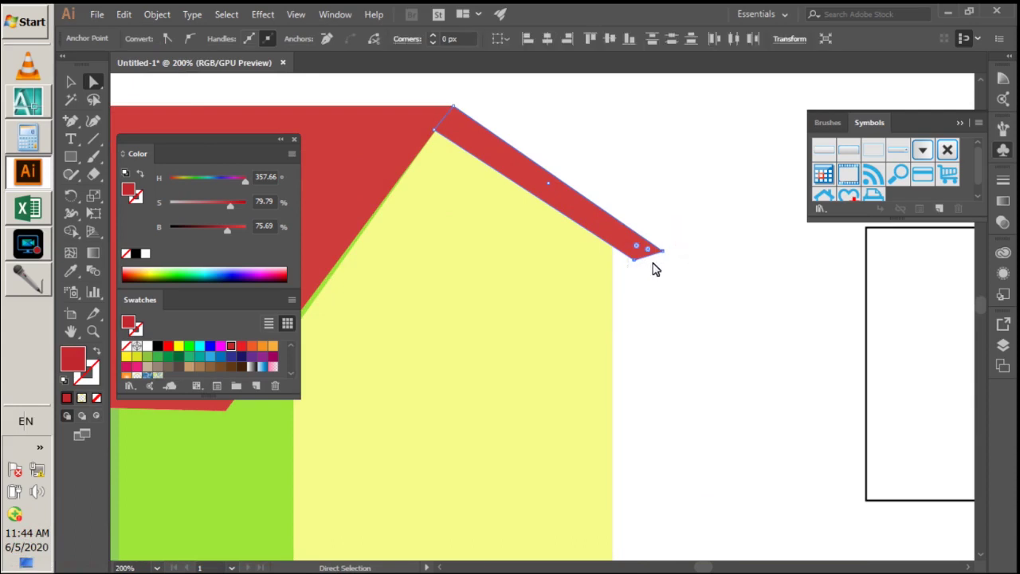
pyautogui.click(662, 259)
pyautogui.moveTo(662, 255)
pyautogui.mouseDown()
pyautogui.moveTo(761, 312)
pyautogui.moveTo(760, 322)
pyautogui.mouseUp()
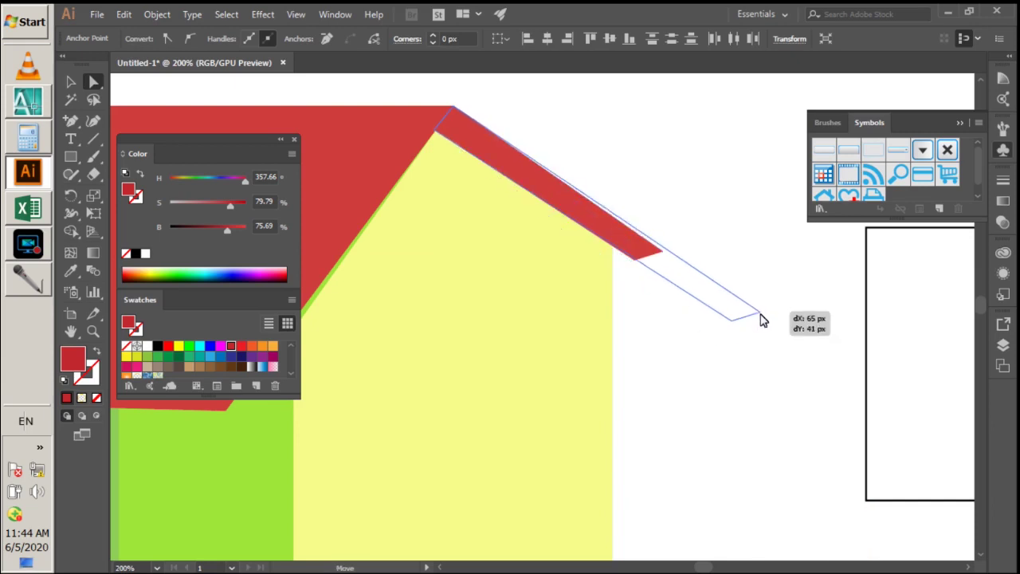
pyautogui.moveTo(760, 323); pyautogui.dragTo(759, 321)
pyautogui.moveTo(712, 342); pyautogui.dragTo(704, 343)
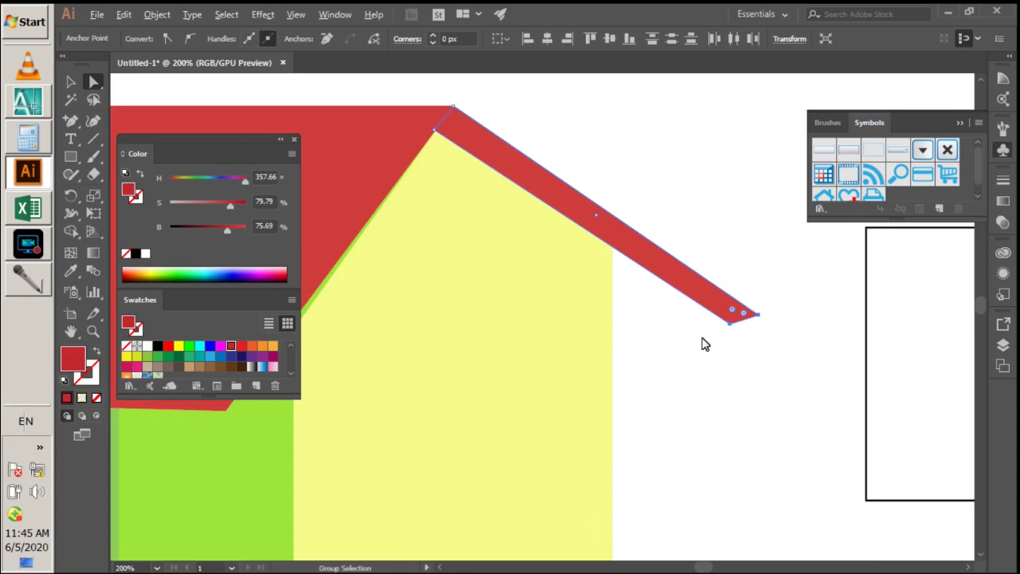
pyautogui.scroll(-3, 704, 343)
pyautogui.click(717, 373)
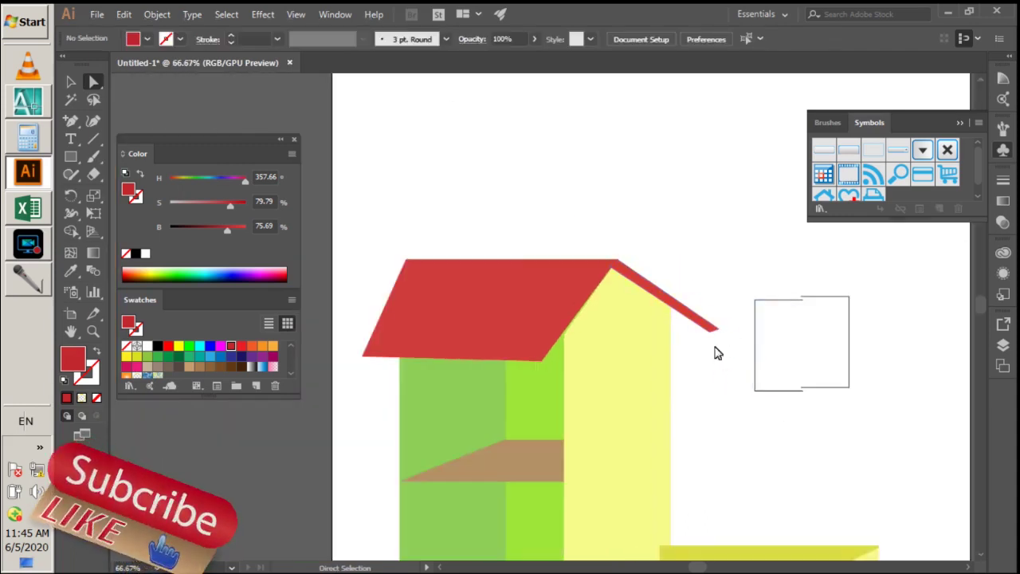
pyautogui.click(669, 365)
pyautogui.scroll(-1, 676, 393)
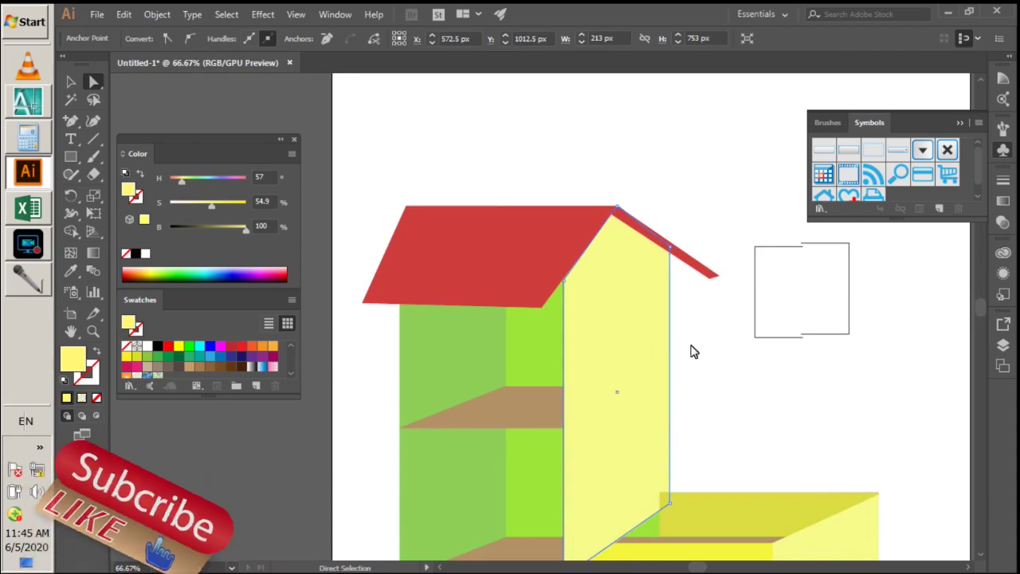
# - Move the red eave strip up-left so it rests on the roof's right slope
pyautogui.click(722, 271)
pyautogui.moveTo(728, 288); pyautogui.dragTo(693, 263)
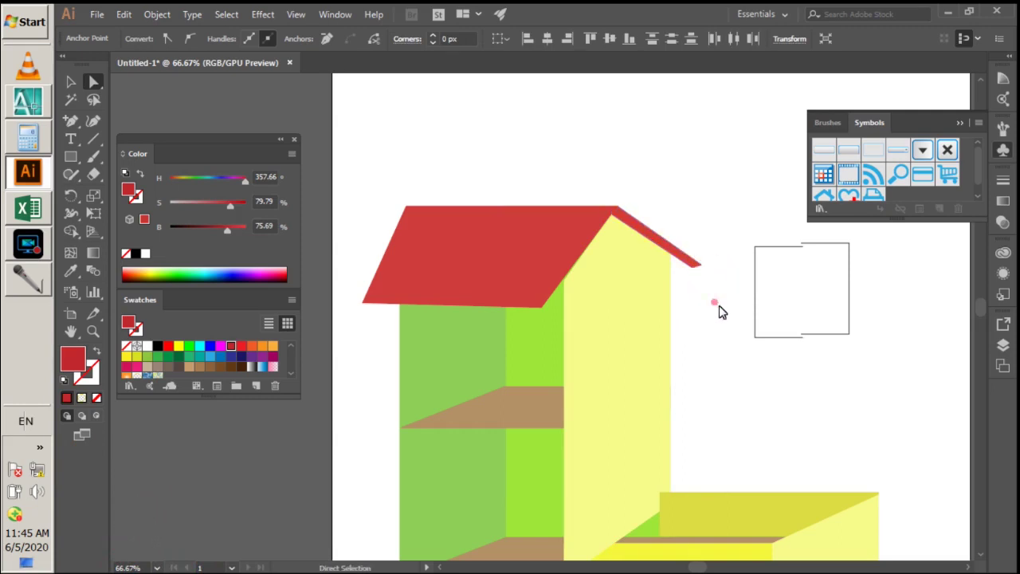
pyautogui.click(719, 307)
pyautogui.scroll(-1, 672, 323)
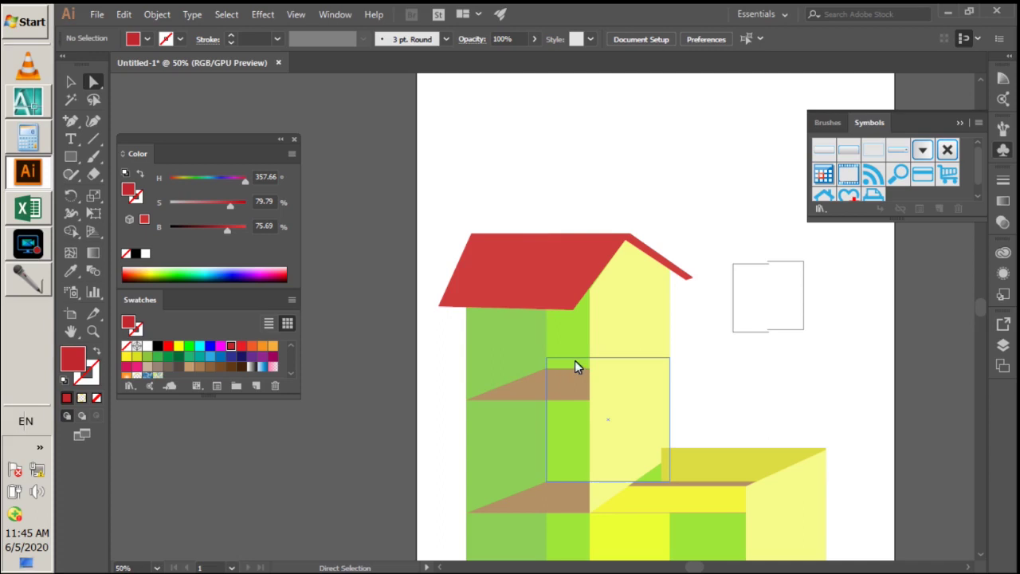
# - Adjust the tall yellow wall's top-left anchor to line up with the roof
pyautogui.click(609, 315)
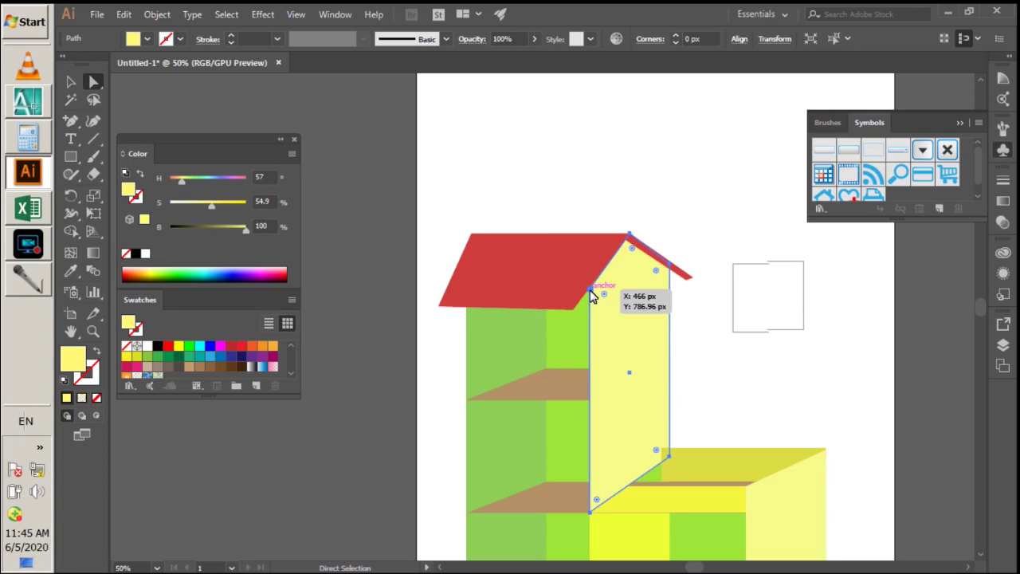
pyautogui.moveTo(592, 297); pyautogui.dragTo(590, 288)
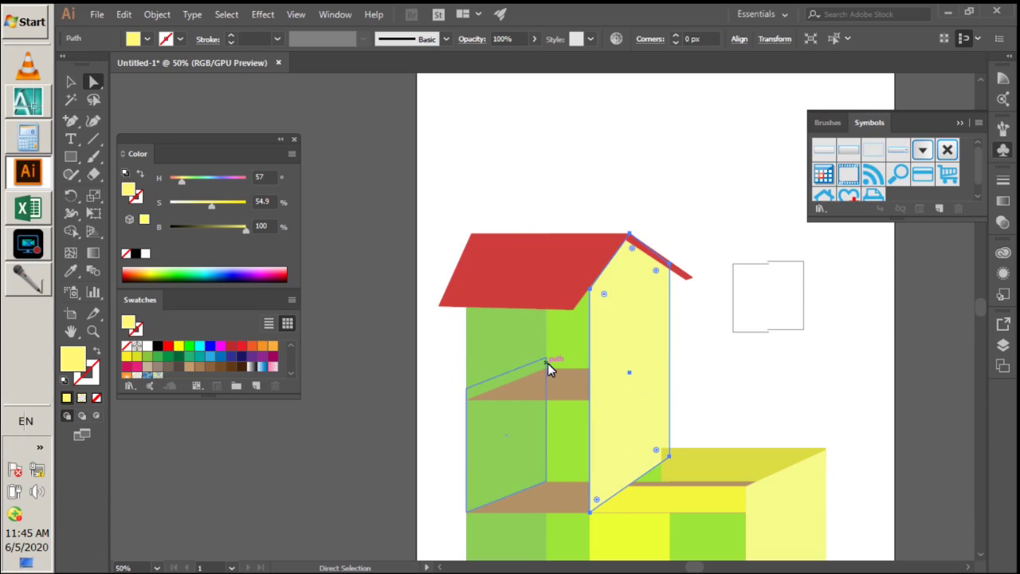
pyautogui.moveTo(547, 363); pyautogui.dragTo(541, 360)
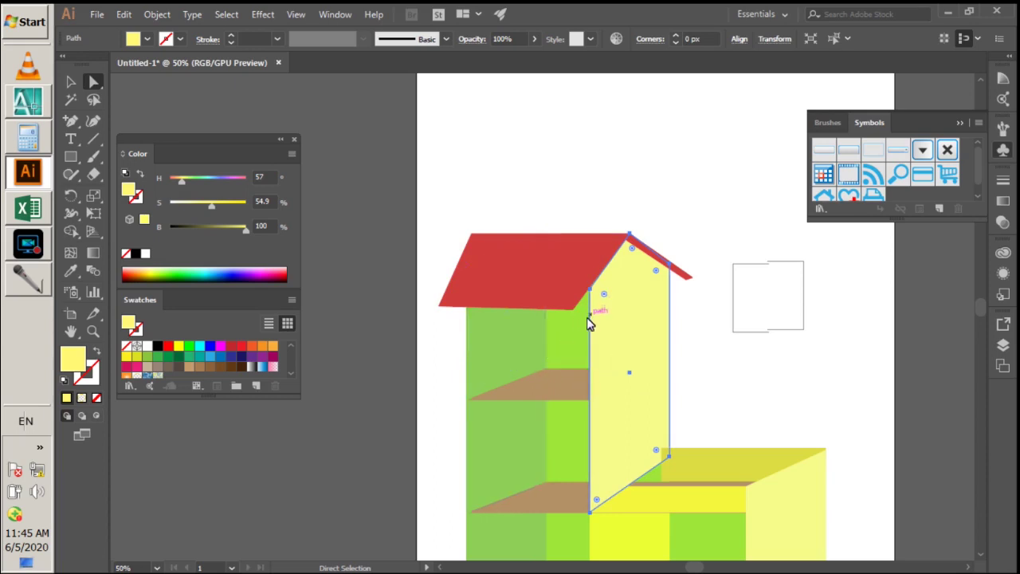
pyautogui.scroll(-1, 587, 426)
pyautogui.scroll(-1, 587, 447)
pyautogui.scroll(-2, 606, 470)
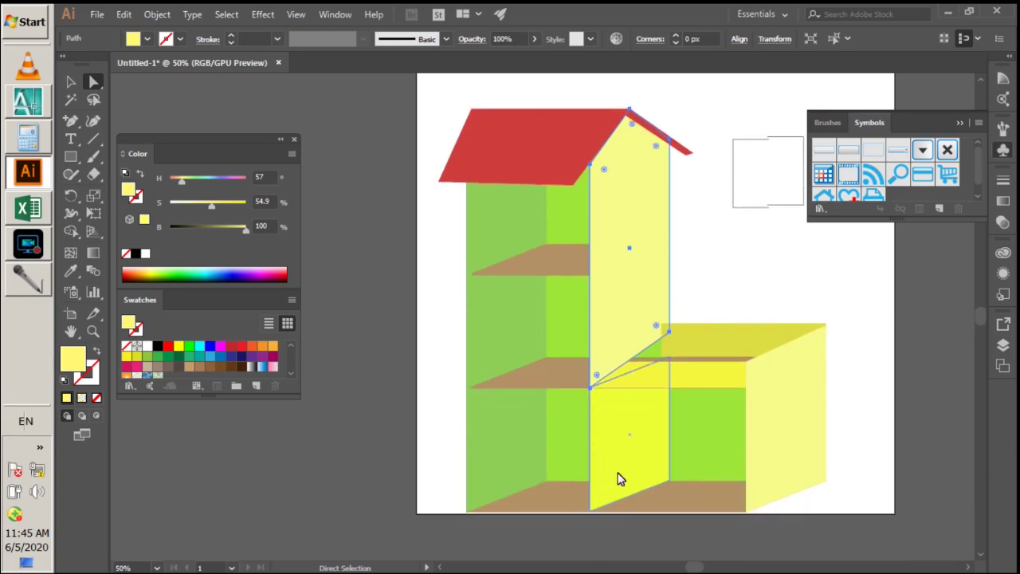
pyautogui.scroll(-2, 620, 478)
pyautogui.click(877, 296)
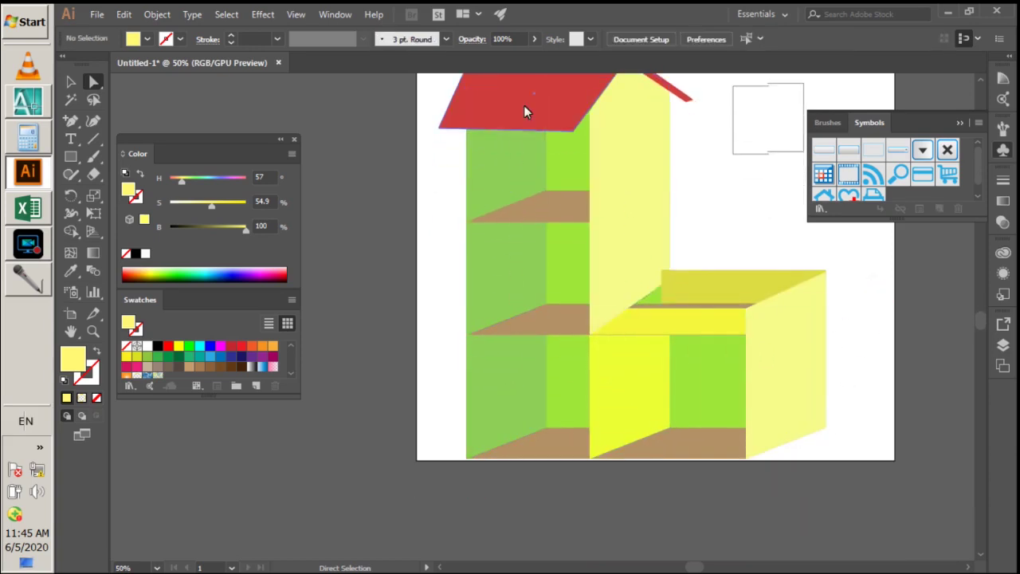
pyautogui.scroll(1, 547, 262)
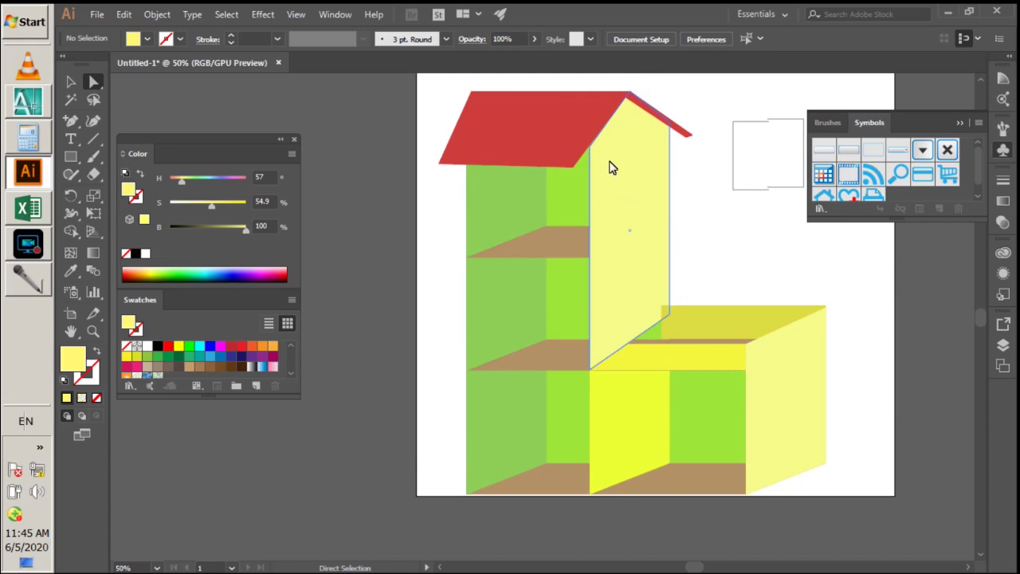
pyautogui.click(625, 250)
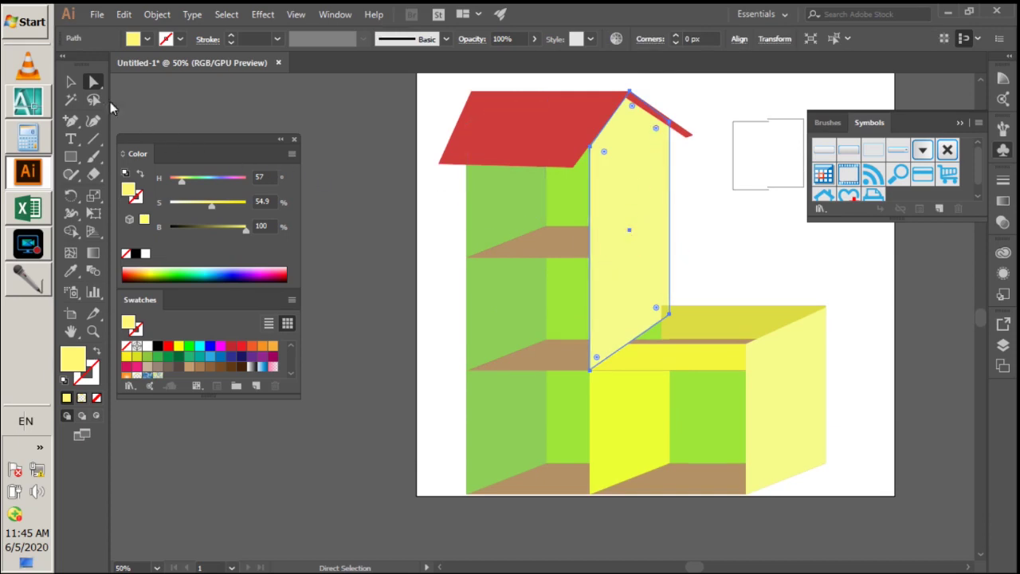
pyautogui.click(70, 80)
pyautogui.scroll(-2, 672, 363)
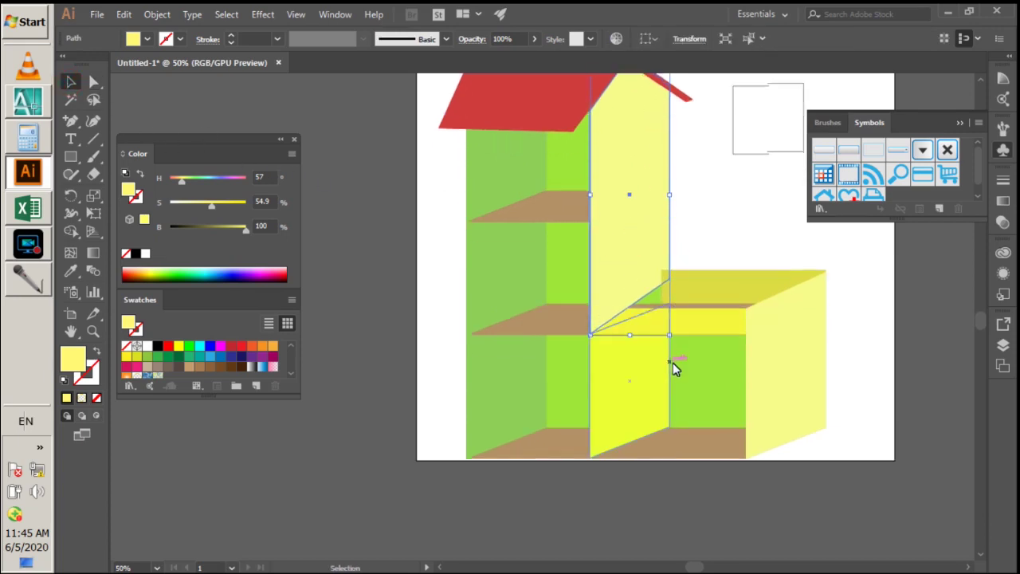
# - Apply Arrange > Bring to Front to the horizontal yellow bar so it overlaps the pale-yellow wall
pyautogui.scroll(-1, 673, 362)
pyautogui.click(694, 292)
pyautogui.click(865, 388)
pyautogui.click(718, 295)
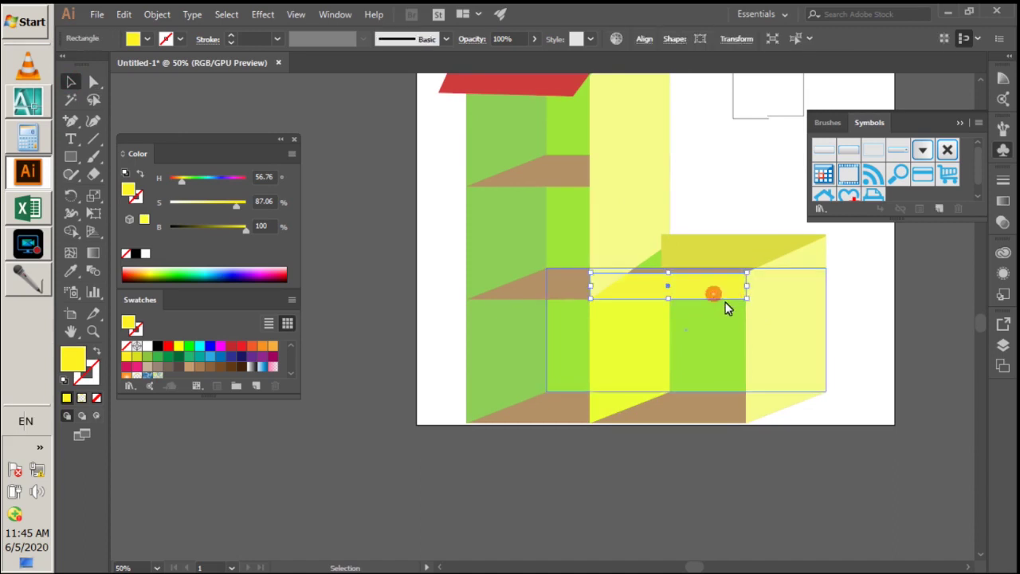
pyautogui.rightClick(648, 286)
pyautogui.moveTo(684, 500)
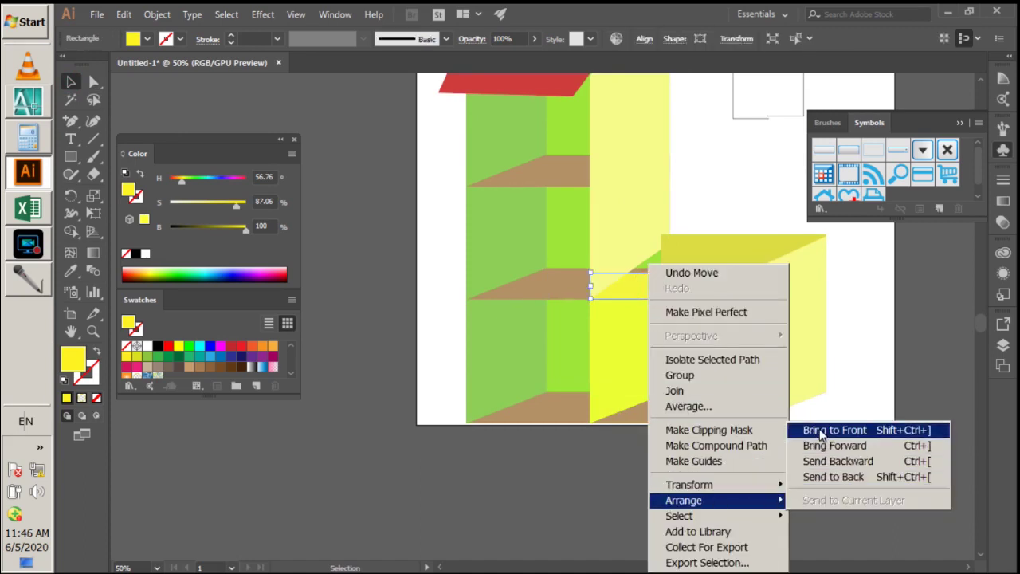
pyautogui.click(835, 430)
pyautogui.click(845, 371)
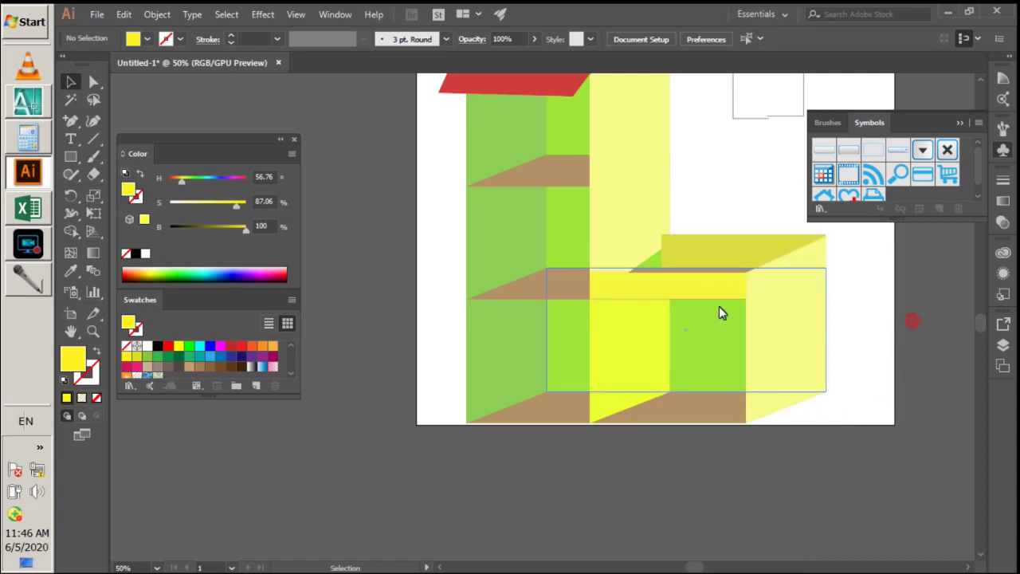
pyautogui.click(687, 292)
pyautogui.click(642, 224)
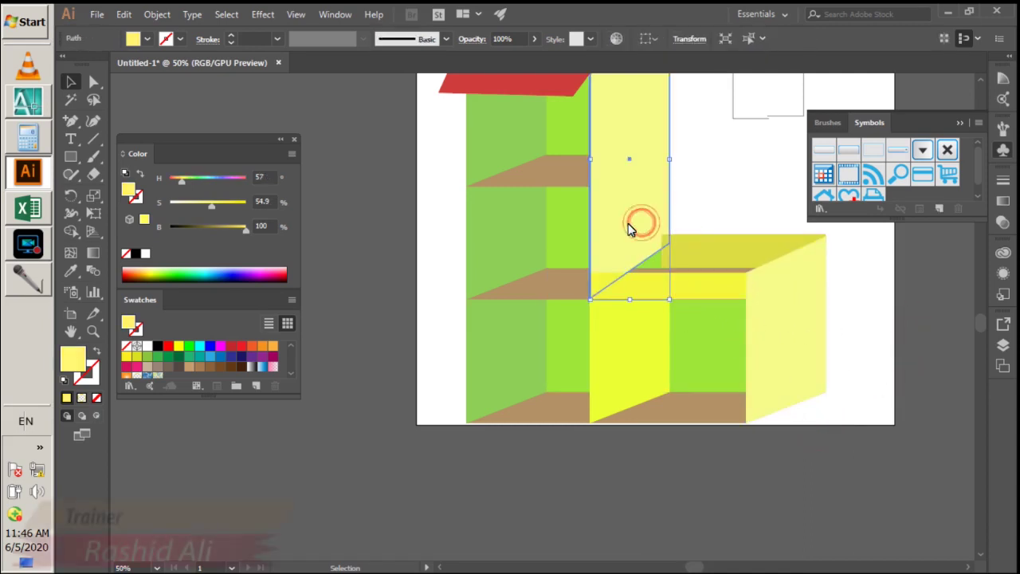
pyautogui.scroll(-2, 637, 219)
pyautogui.moveTo(628, 214); pyautogui.dragTo(637, 213)
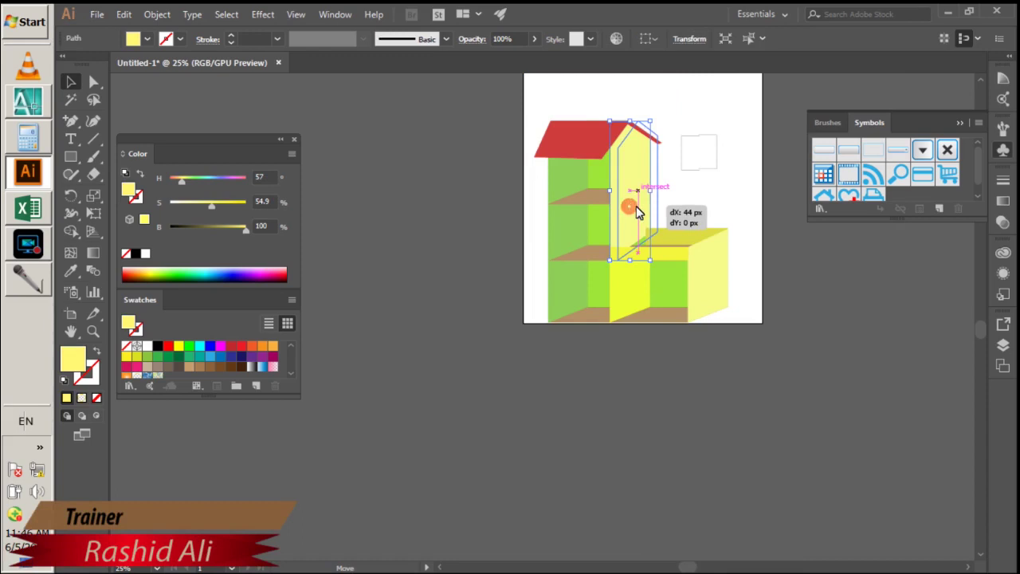
pyautogui.moveTo(638, 213); pyautogui.dragTo(659, 213)
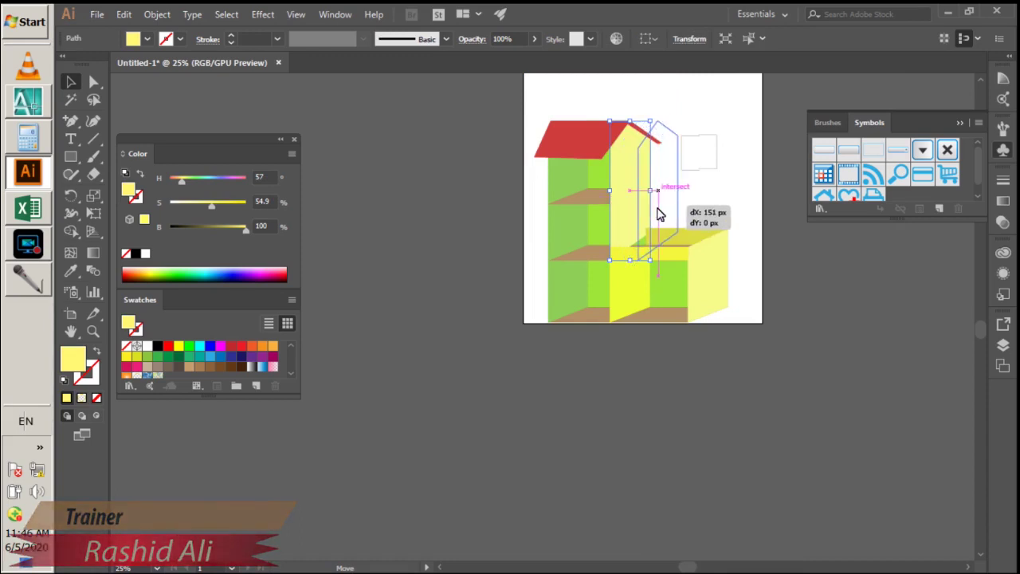
pyautogui.moveTo(658, 214); pyautogui.dragTo(661, 212)
pyautogui.hotkey('ctrl', 'z')
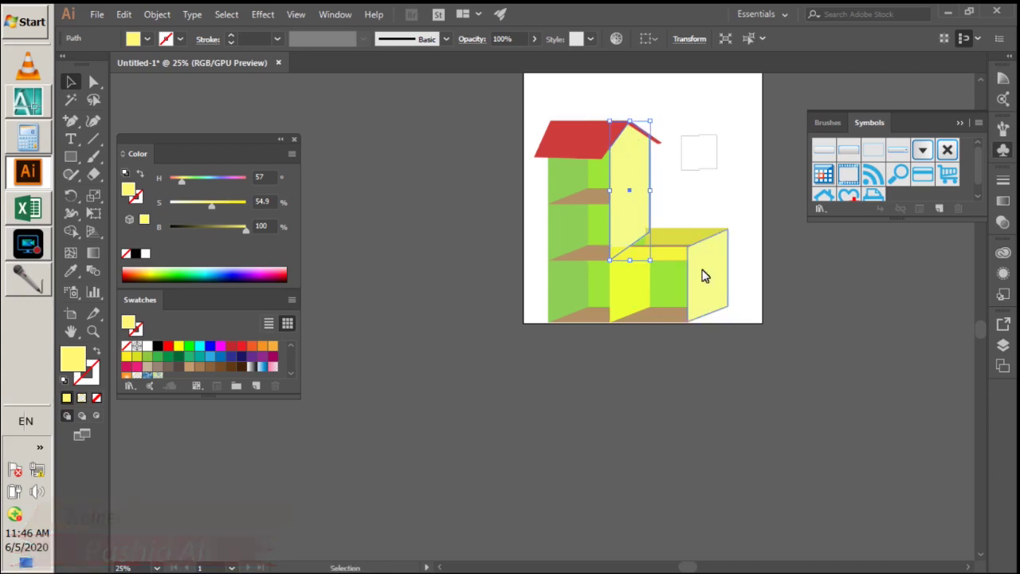
pyautogui.scroll(-2, 702, 292)
pyautogui.scroll(3, 637, 291)
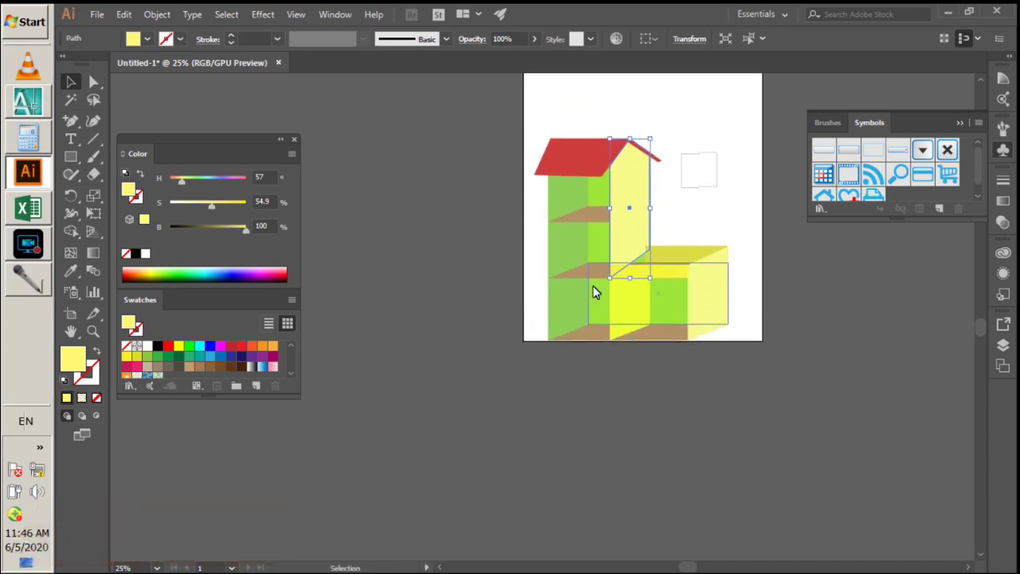
pyautogui.scroll(-2, 690, 319)
pyautogui.scroll(3, 757, 300)
pyautogui.scroll(-3, 662, 282)
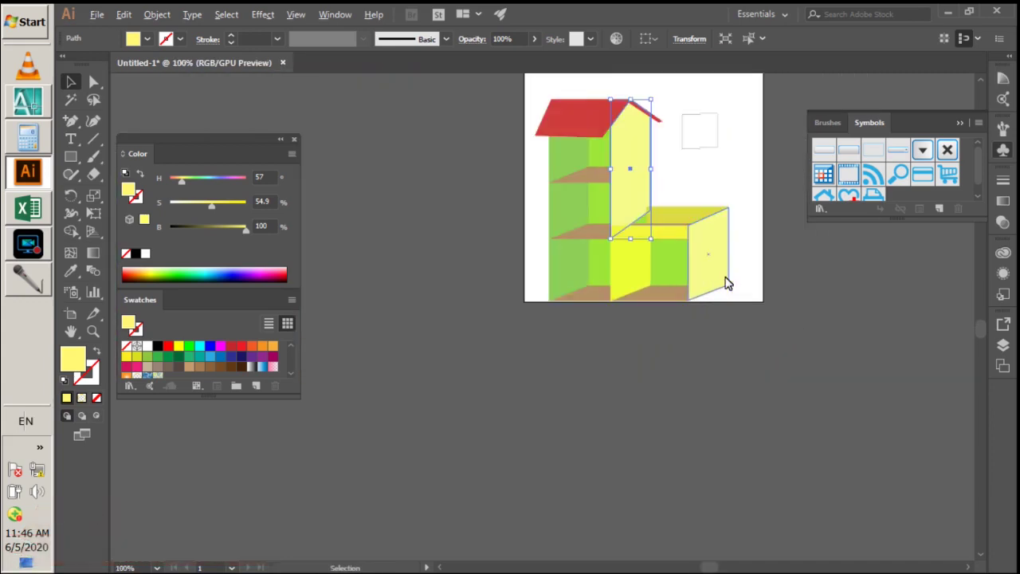
pyautogui.click(715, 103)
pyautogui.scroll(1, 695, 134)
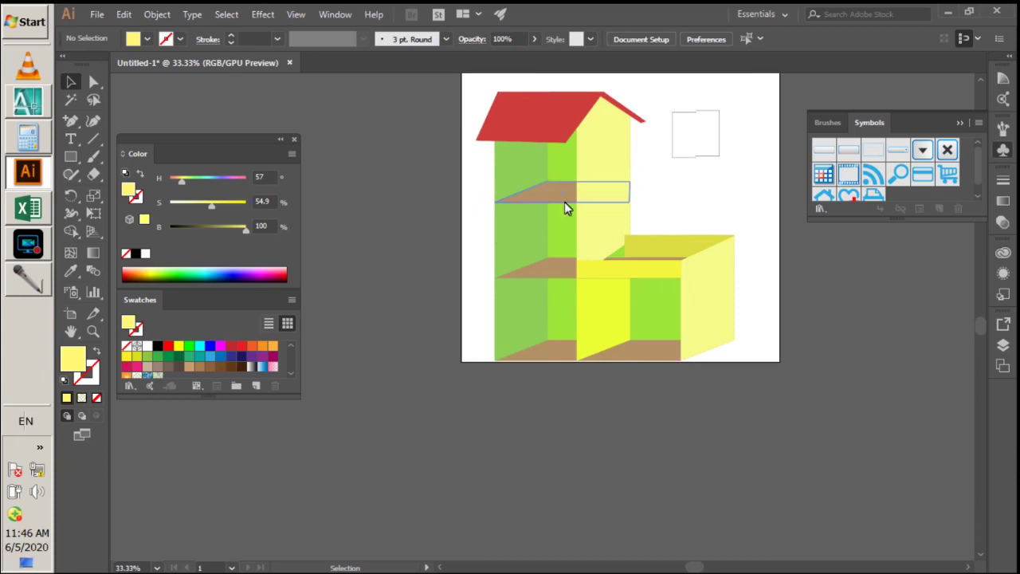
pyautogui.scroll(-1, 644, 246)
pyautogui.scroll(1, 626, 205)
pyautogui.scroll(-1, 603, 149)
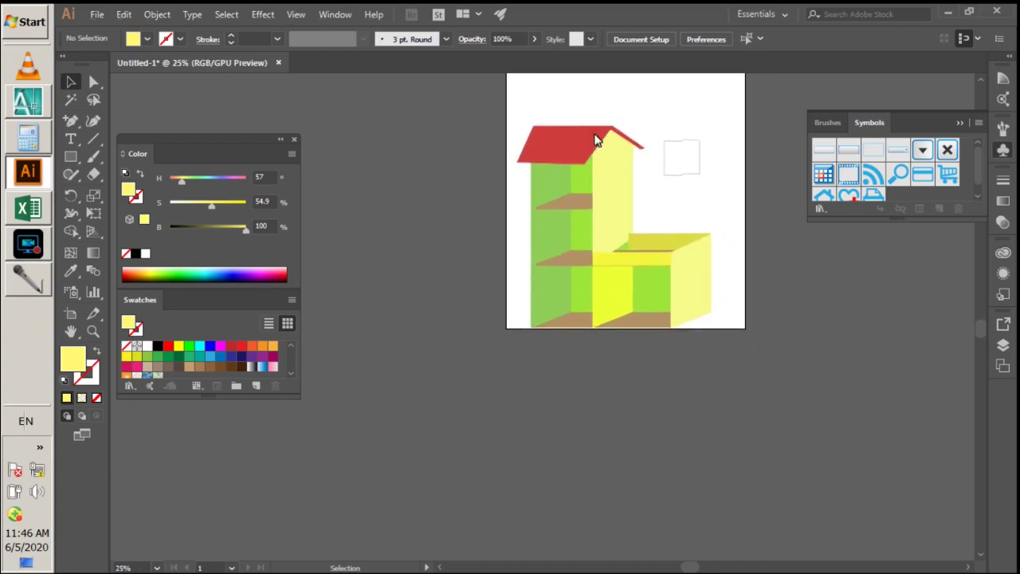
pyautogui.scroll(1, 629, 148)
pyautogui.scroll(1, 662, 153)
pyautogui.scroll(-1, 663, 152)
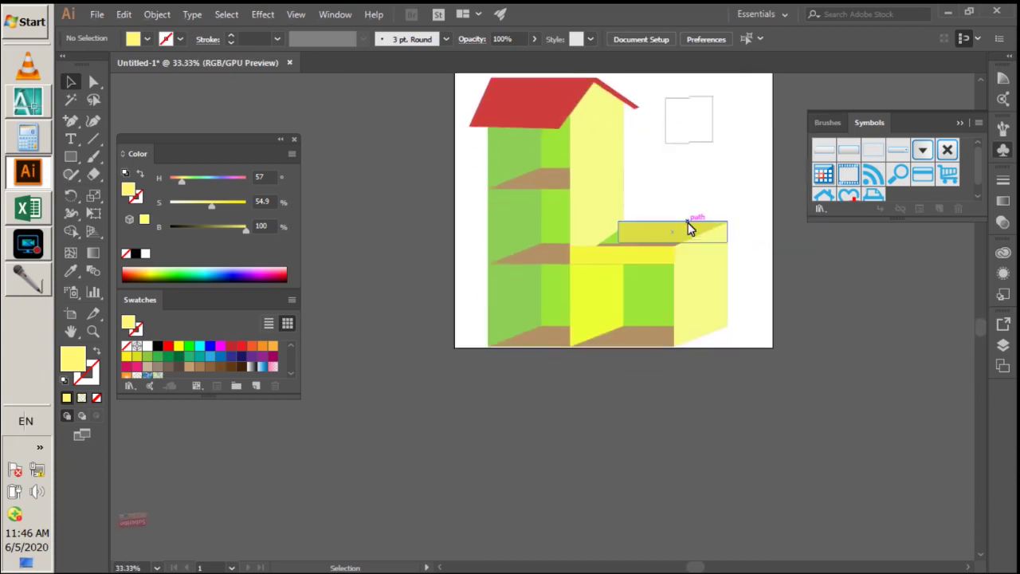
pyautogui.scroll(-1, 585, 292)
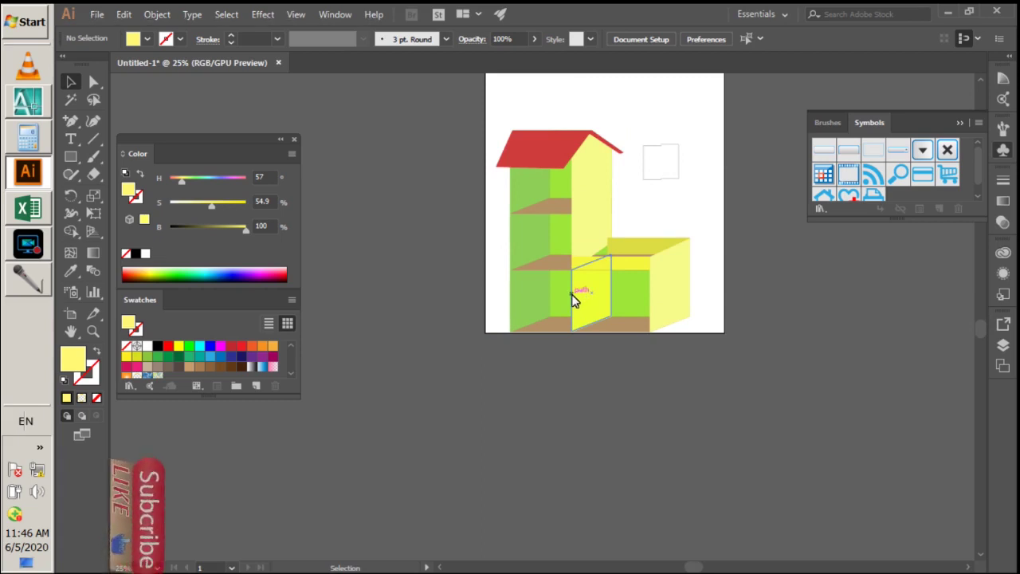
pyautogui.scroll(-1, 578, 302)
pyautogui.scroll(-1, 565, 305)
pyautogui.scroll(2, 565, 304)
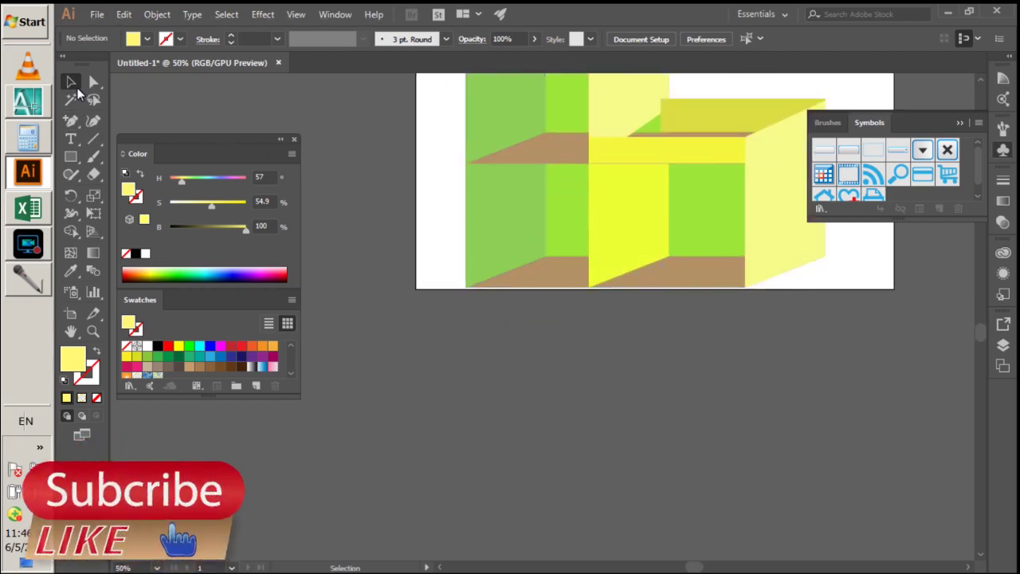
pyautogui.click(70, 157)
# - Draw a thin rectangle along the front floor line, starting from the left wall
pyautogui.moveTo(466, 163)
pyautogui.mouseDown()
pyautogui.moveTo(497, 178)
pyautogui.moveTo(590, 169)
pyautogui.mouseUp()
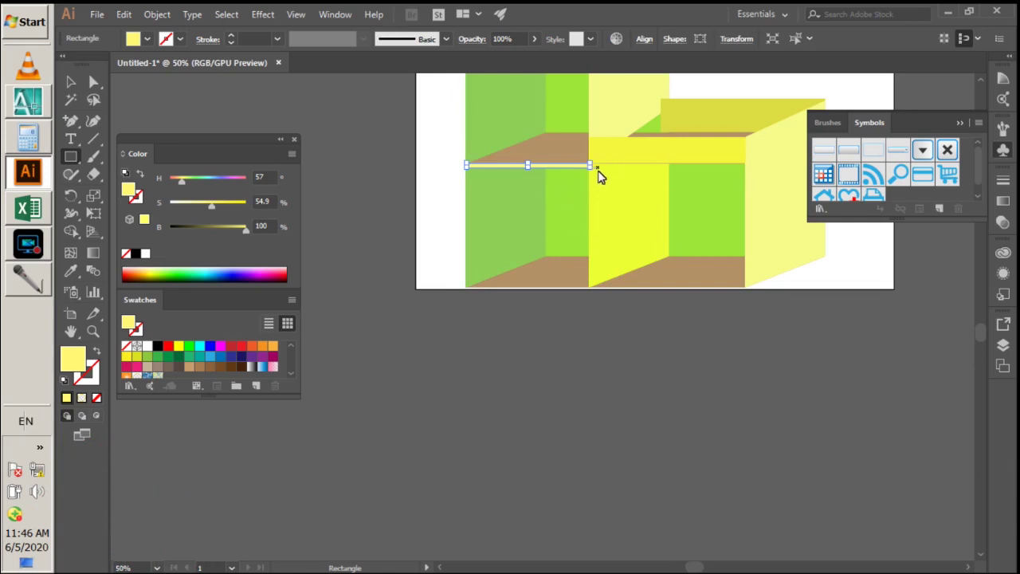
pyautogui.hotkey('ctrl', 'shift', 'a')
pyautogui.scroll(2, 472, 166)
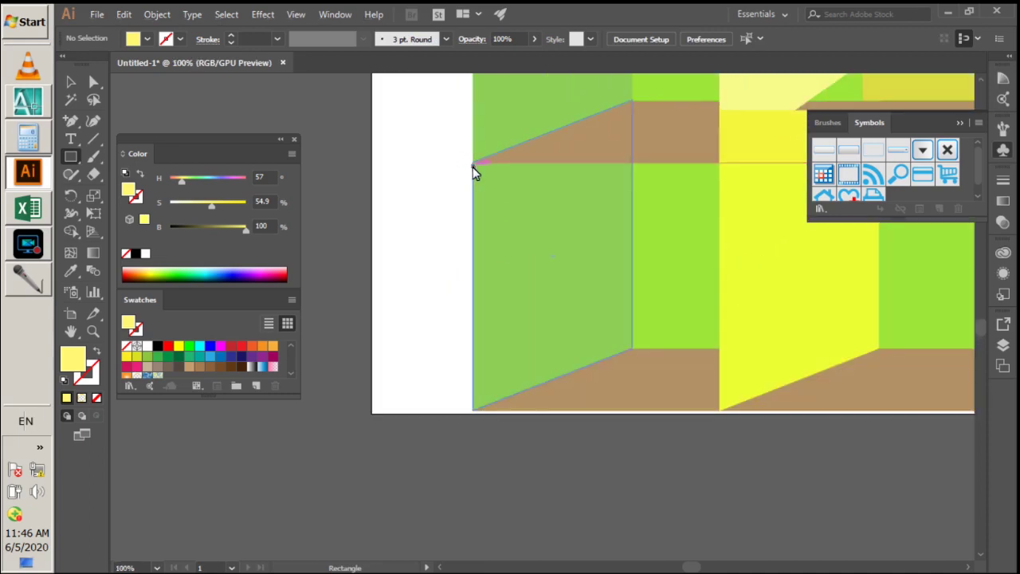
pyautogui.moveTo(474, 165); pyautogui.dragTo(749, 177)
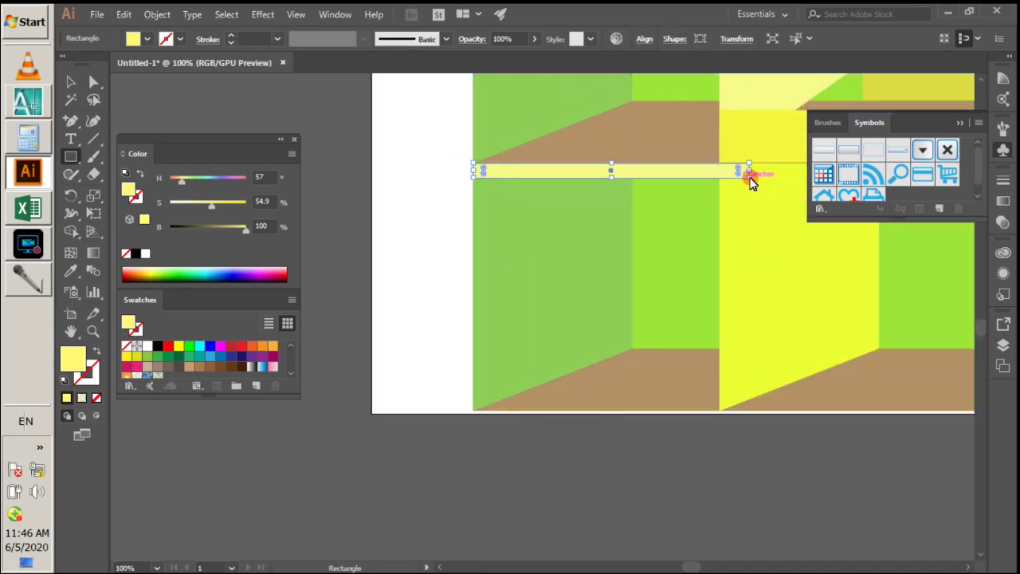
pyautogui.scroll(-3, 731, 189)
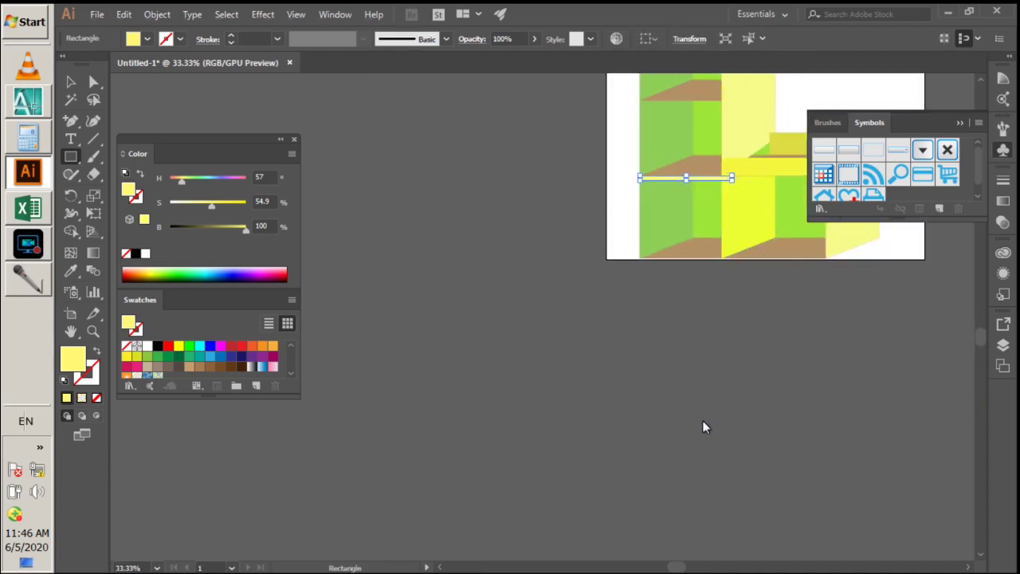
pyautogui.hscroll(3, 674, 558)
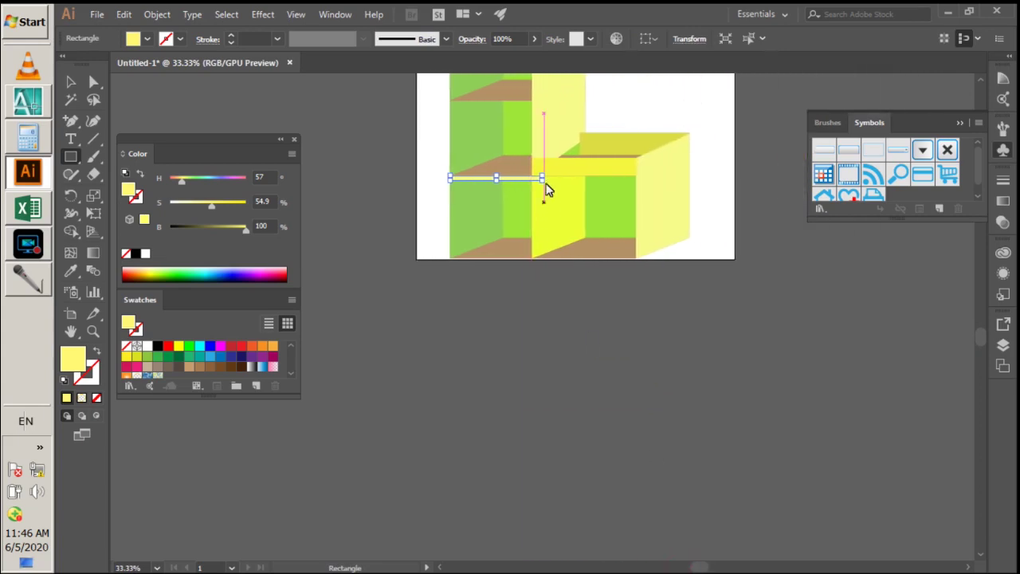
pyautogui.scroll(3, 547, 189)
# - Redraw the strip across the full front width (about 748 px) to the yellow box's edge, then select it
pyautogui.moveTo(542, 279); pyautogui.dragTo(826, 279)
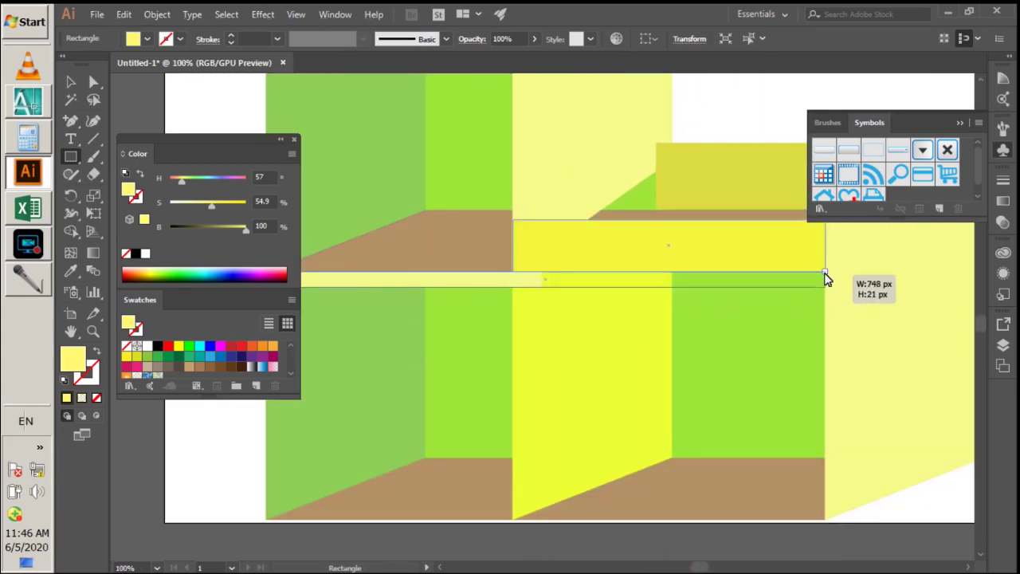
pyautogui.moveTo(826, 279); pyautogui.dragTo(825, 279)
pyautogui.scroll(-3, 637, 273)
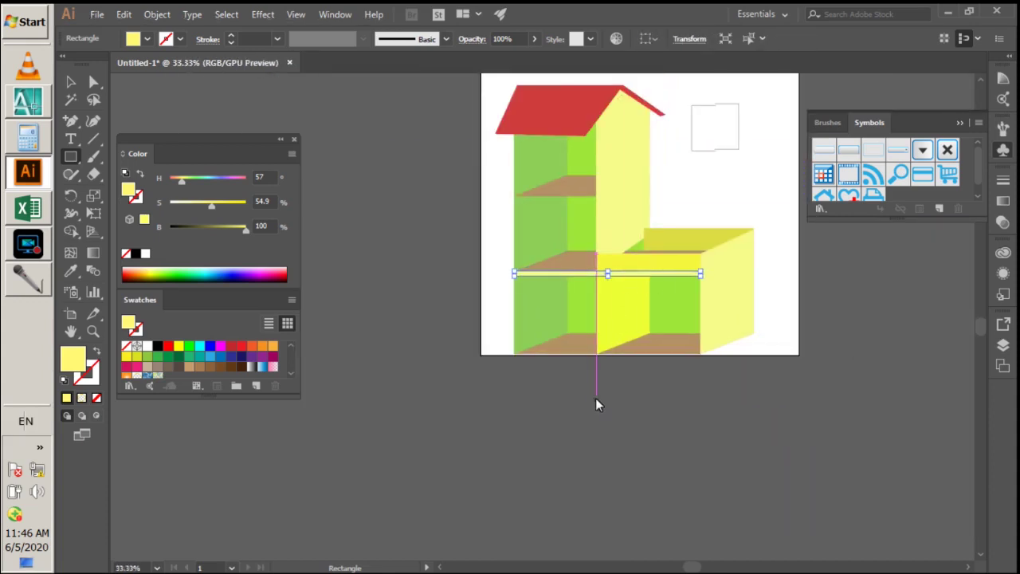
pyautogui.click(71, 85)
pyautogui.click(556, 386)
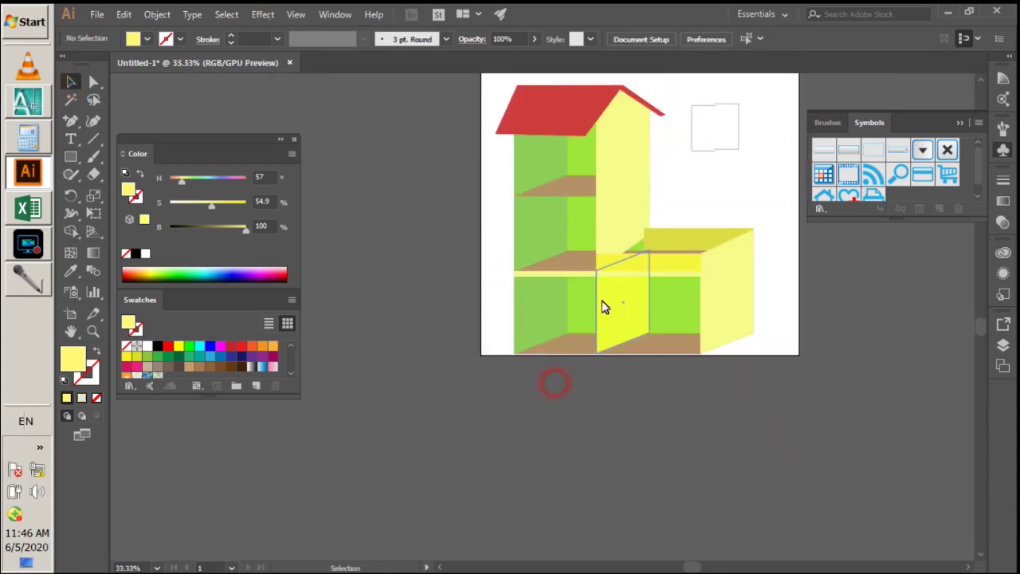
pyautogui.click(555, 275)
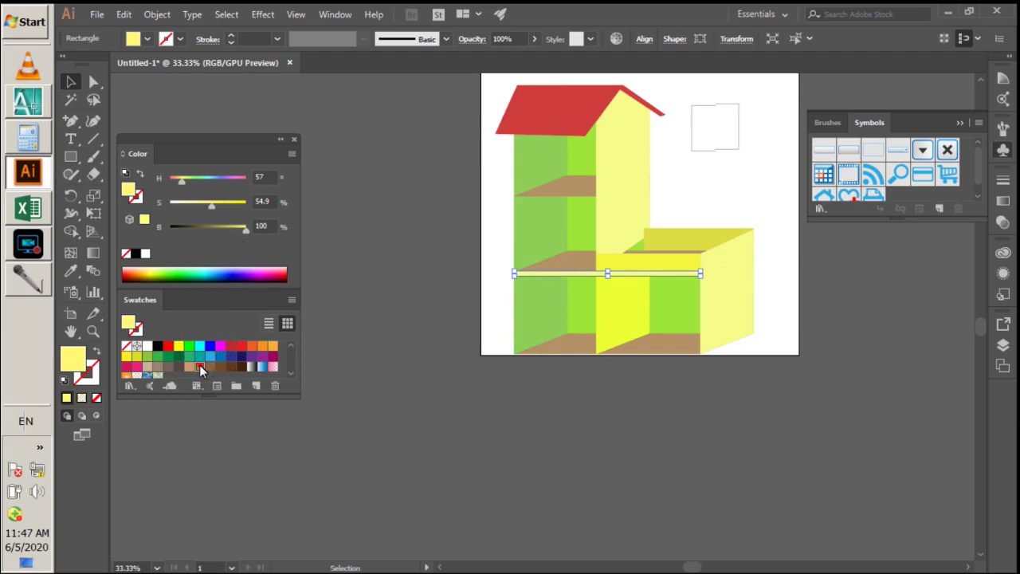
# - Try brown, tan and darker brown fills on the strip, comparing each
pyautogui.click(199, 365)
pyautogui.click(189, 366)
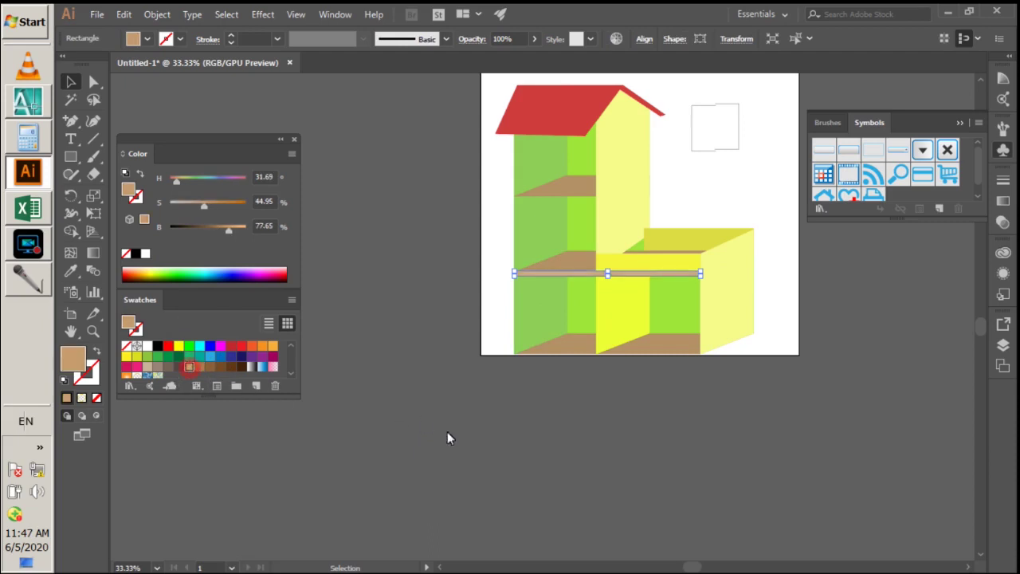
pyautogui.click(499, 439)
pyautogui.click(585, 274)
pyautogui.moveTo(222, 232); pyautogui.dragTo(216, 232)
pyautogui.click(419, 413)
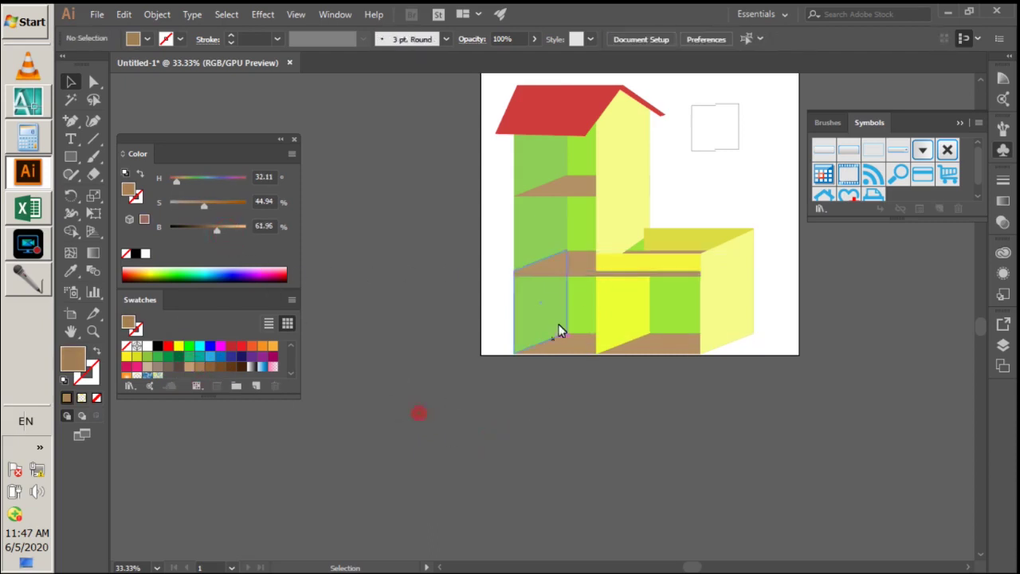
pyautogui.click(579, 273)
# - Raise the strip's brightness to full and fill it with the orange swatch
pyautogui.moveTo(215, 229); pyautogui.dragTo(245, 230)
pyautogui.click(255, 348)
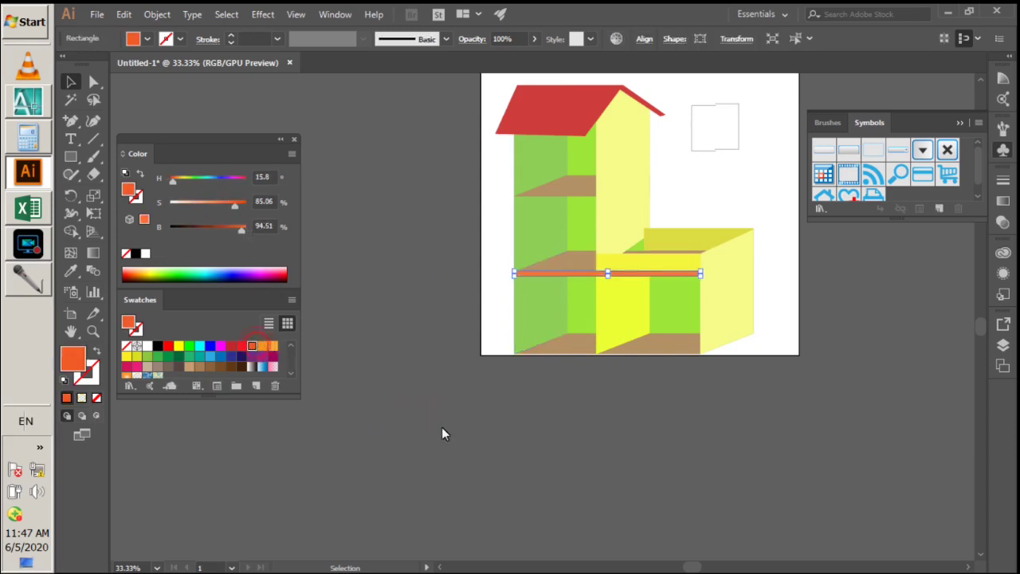
pyautogui.click(460, 425)
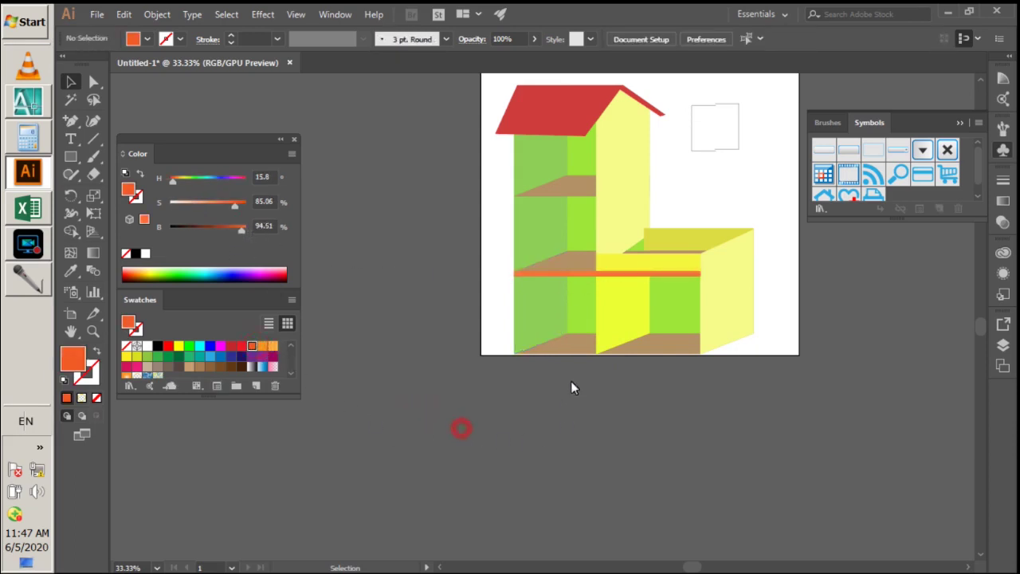
pyautogui.click(580, 278)
pyautogui.moveTo(579, 278); pyautogui.dragTo(580, 367)
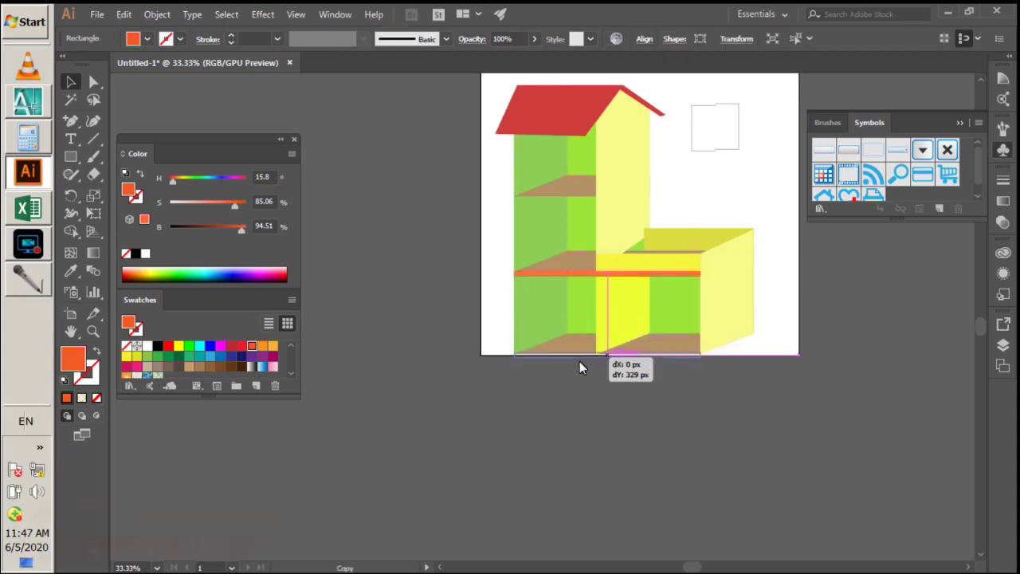
# - Place an orange strip copy along the building's base
pyautogui.moveTo(580, 361); pyautogui.dragTo(580, 363)
pyautogui.click(580, 391)
pyautogui.scroll(2, 568, 266)
pyautogui.scroll(-2, 567, 266)
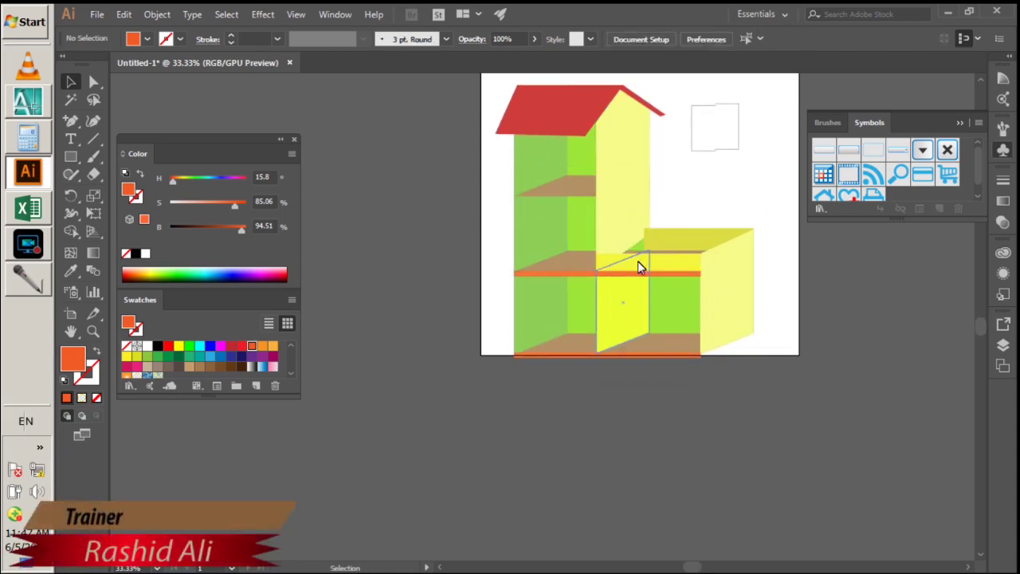
pyautogui.scroll(2, 638, 260)
pyautogui.scroll(-1, 629, 237)
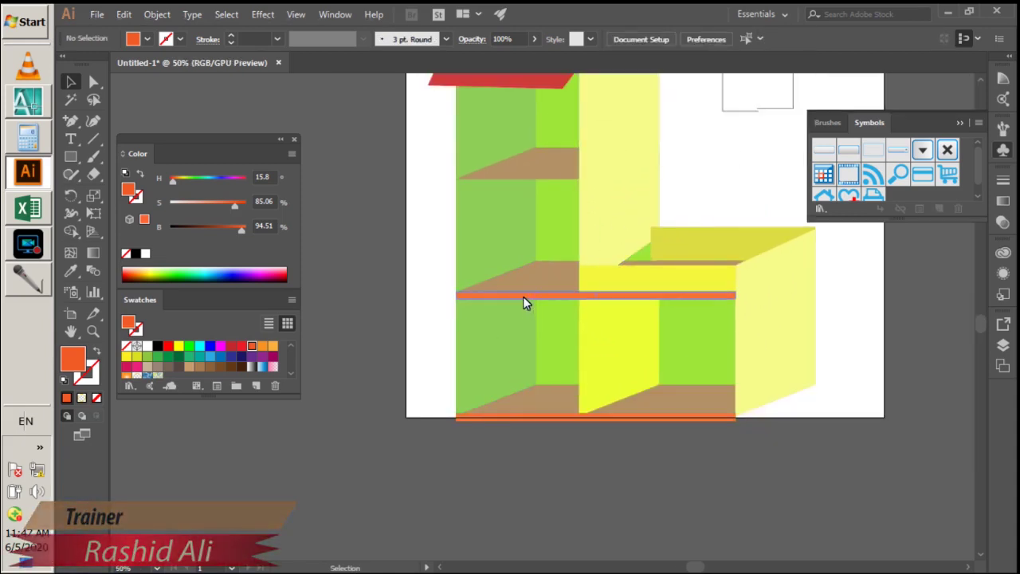
# - Copy the orange strip up and align it with the upper floor's front edge
pyautogui.moveTo(524, 297); pyautogui.dragTo(532, 188)
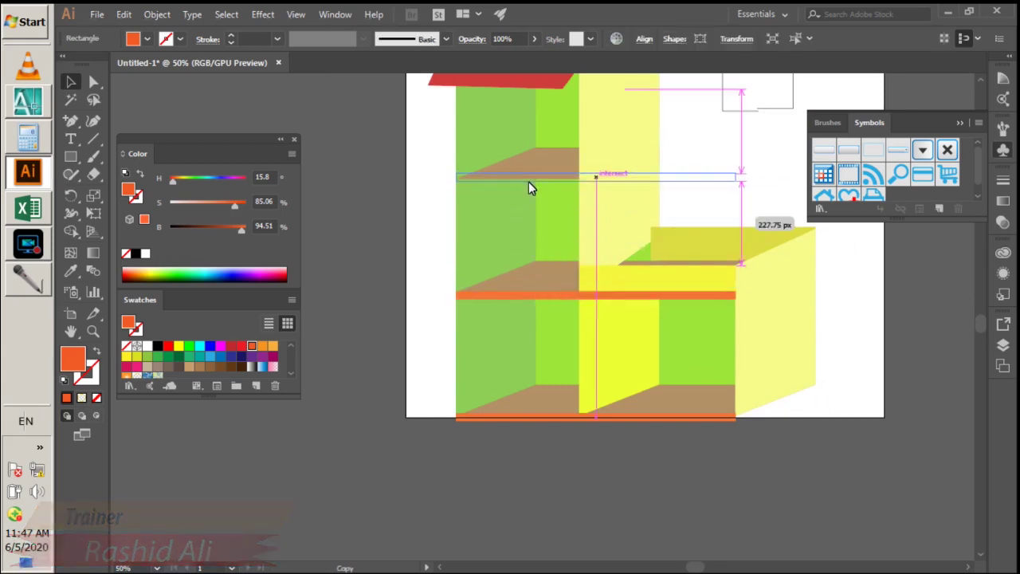
pyautogui.moveTo(529, 182); pyautogui.dragTo(528, 193)
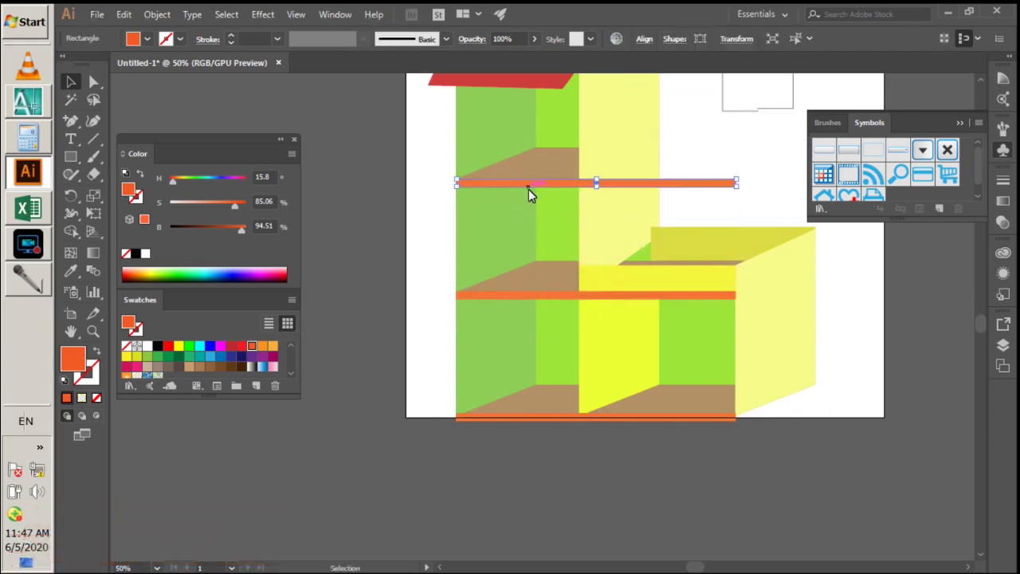
pyautogui.scroll(3, 739, 187)
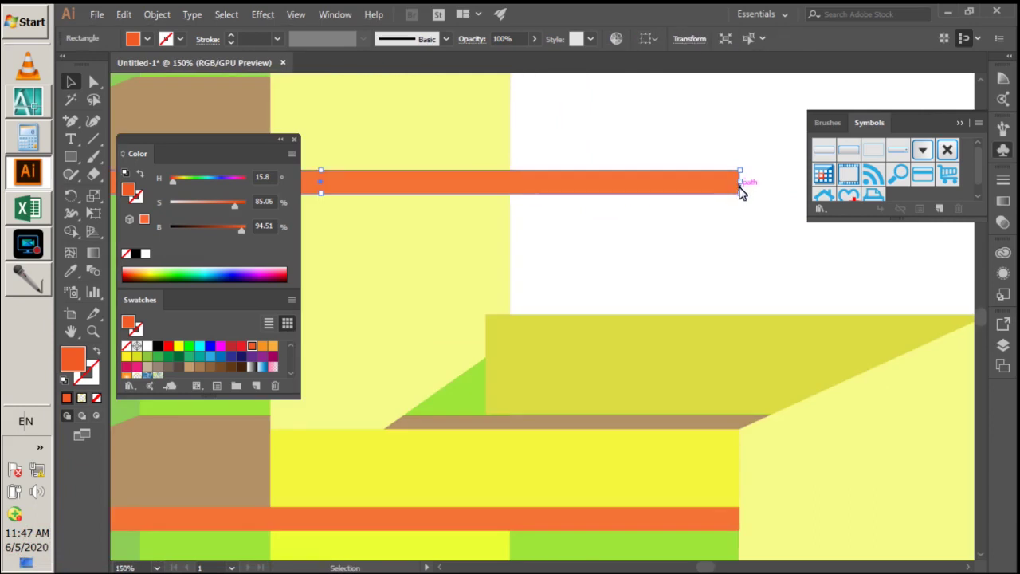
pyautogui.scroll(-1, 295, 181)
pyautogui.scroll(-3, 343, 231)
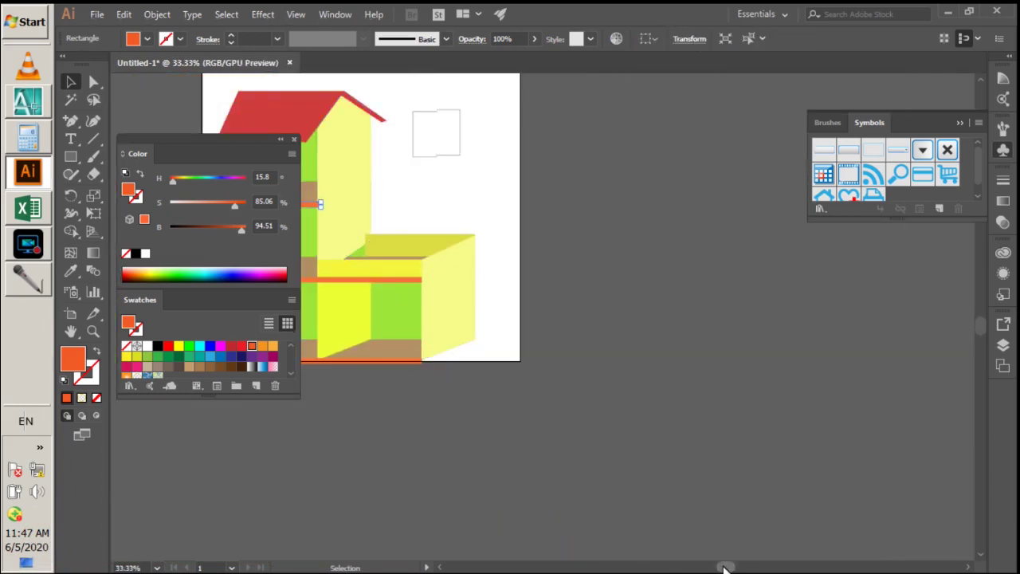
# - Shorten the upper orange strip to the green tower's width, 341 px
pyautogui.moveTo(725, 568); pyautogui.dragTo(694, 567)
pyautogui.scroll(3, 510, 208)
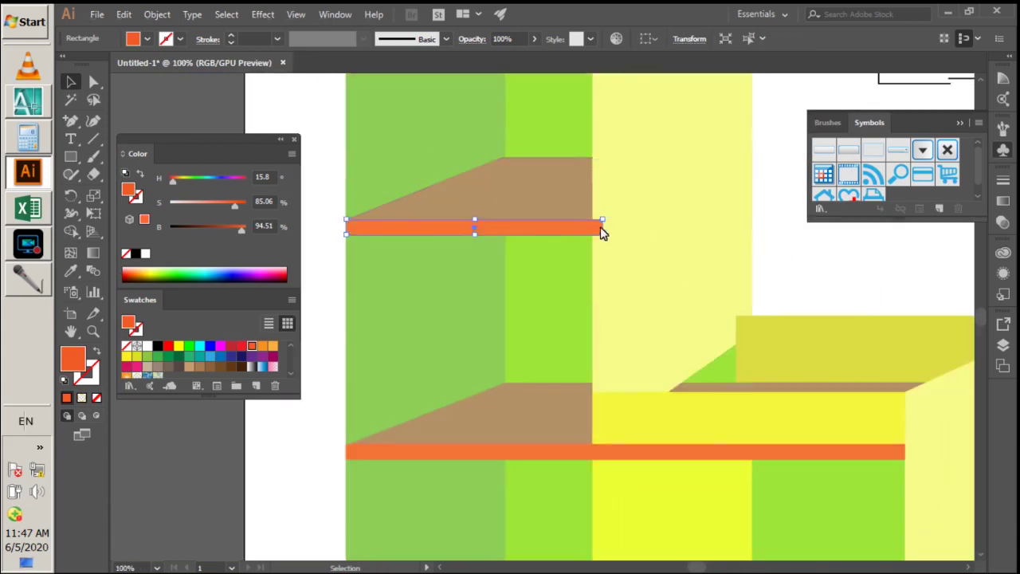
pyautogui.scroll(1, 603, 231)
pyautogui.scroll(2, 606, 231)
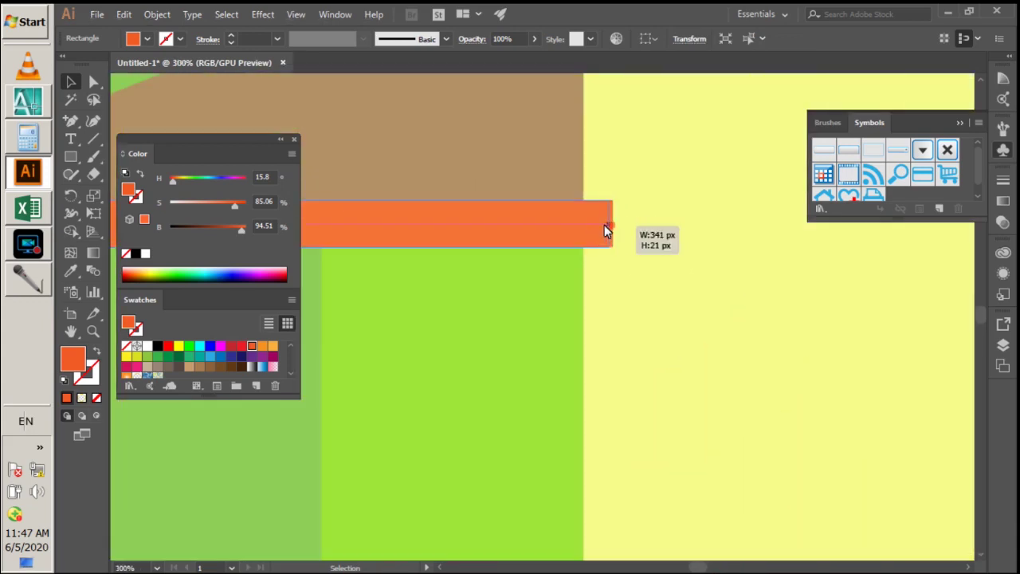
pyautogui.moveTo(610, 231); pyautogui.dragTo(584, 224)
pyautogui.scroll(-4, 582, 223)
pyautogui.click(759, 206)
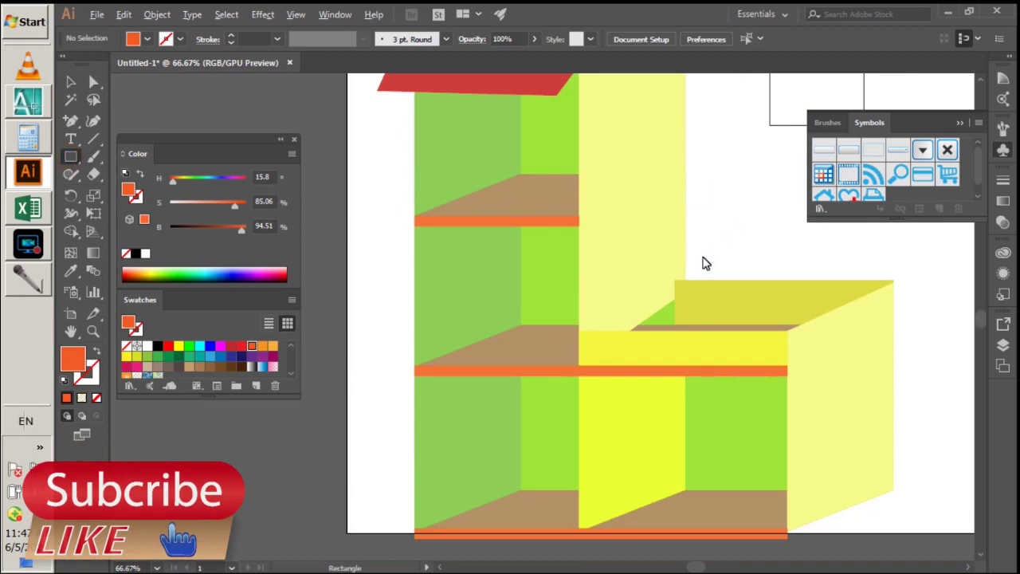
# - Draw a thin orange strip on the yellow box's top and make it slightly thicker
pyautogui.scroll(3, 706, 262)
pyautogui.moveTo(619, 328); pyautogui.dragTo(570, 318)
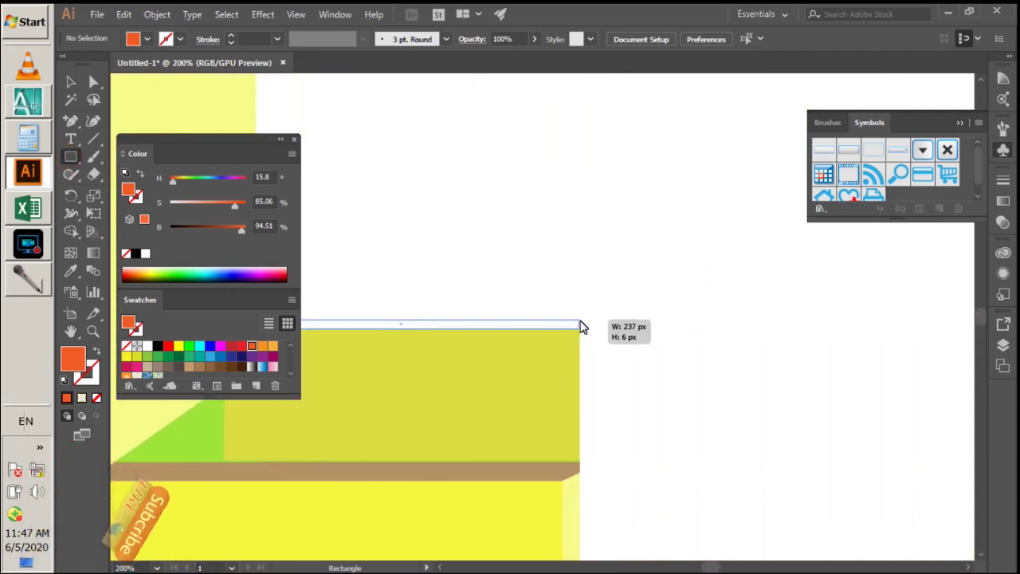
pyautogui.moveTo(570, 322); pyautogui.dragTo(565, 328)
pyautogui.scroll(-3, 564, 328)
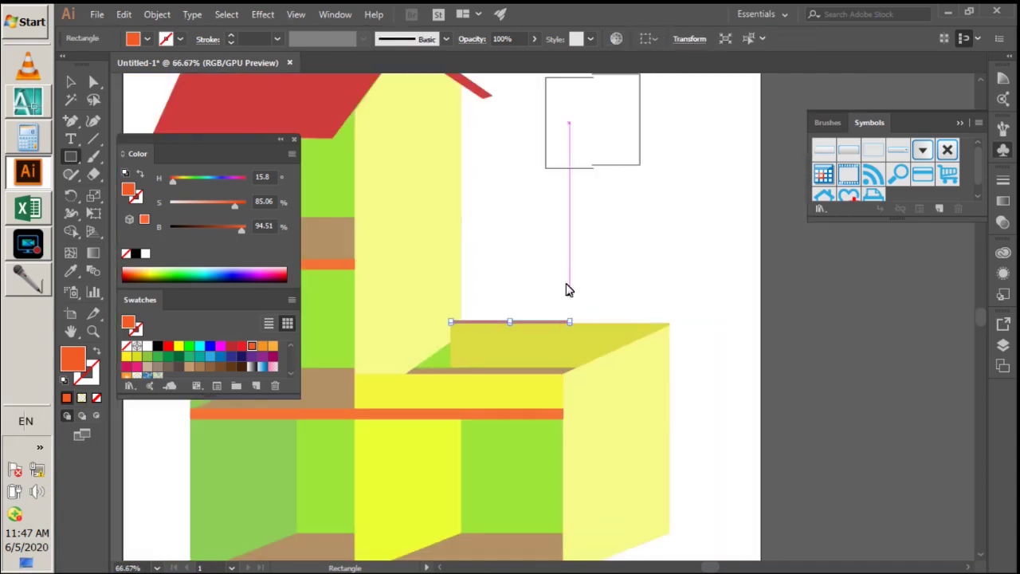
pyautogui.click(574, 299)
pyautogui.click(577, 329)
pyautogui.scroll(2, 501, 297)
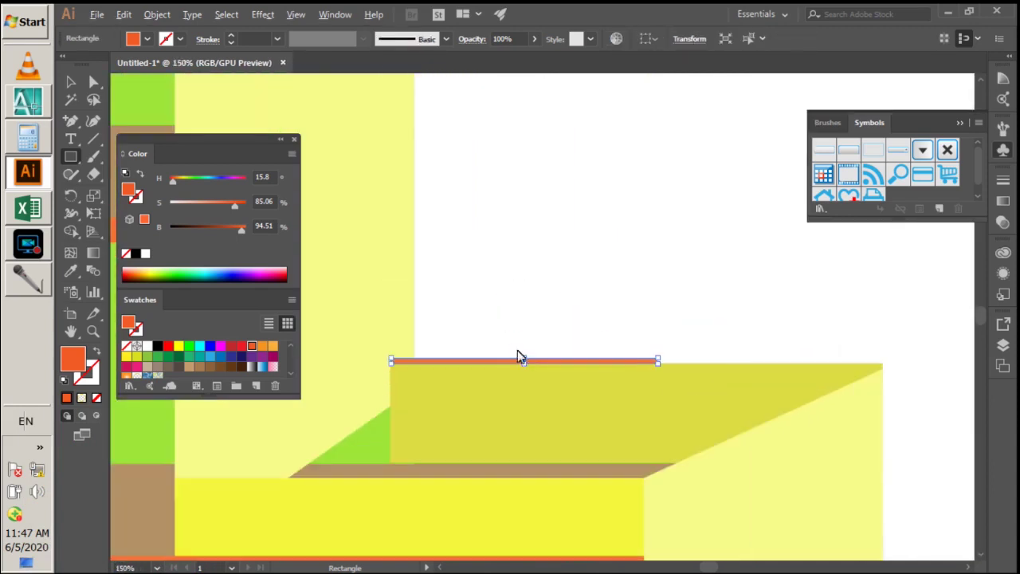
pyautogui.moveTo(524, 360); pyautogui.dragTo(512, 358)
pyautogui.scroll(1, 512, 358)
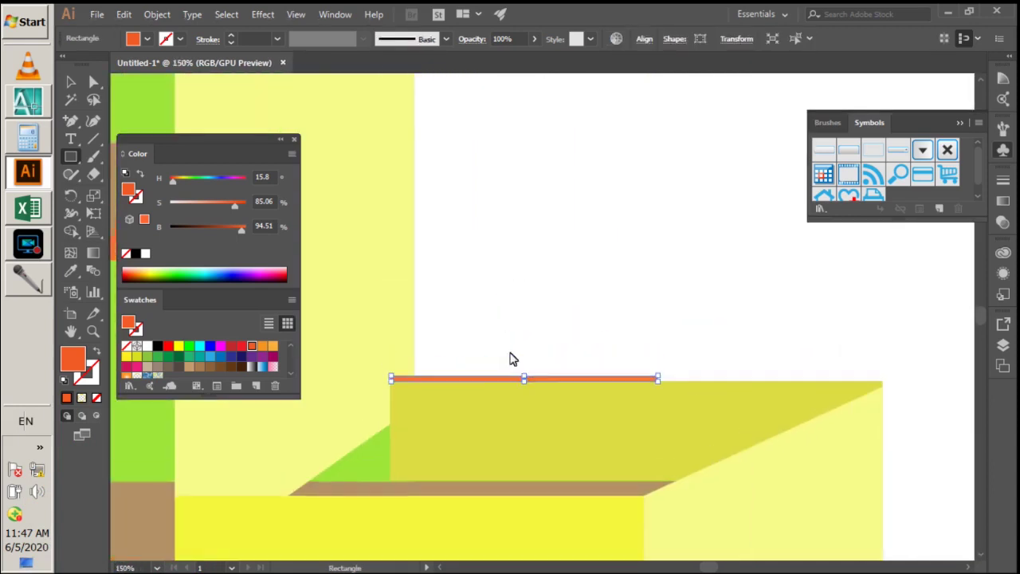
pyautogui.scroll(2, 517, 401)
pyautogui.moveTo(530, 384); pyautogui.dragTo(528, 384)
pyautogui.scroll(-2, 611, 368)
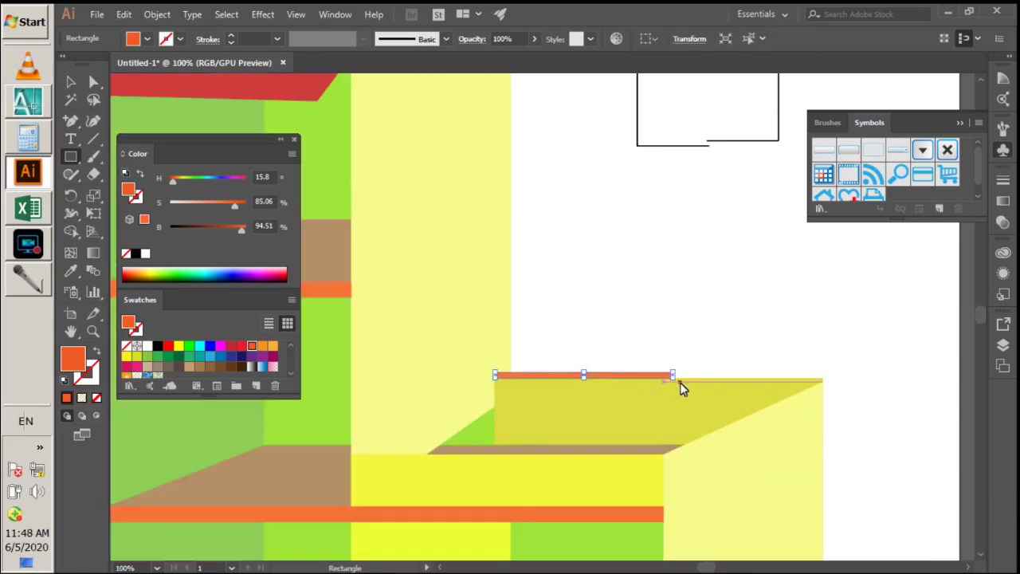
pyautogui.scroll(2, 674, 371)
# - Stretch the orange bar to the right across the wall top
pyautogui.moveTo(672, 392); pyautogui.dragTo(950, 396)
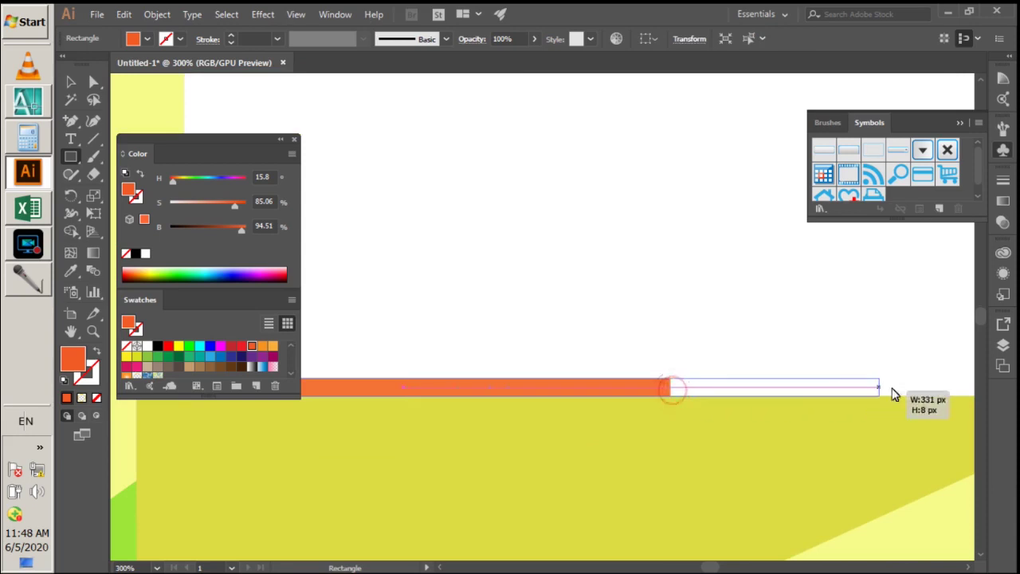
pyautogui.scroll(-2, 950, 396)
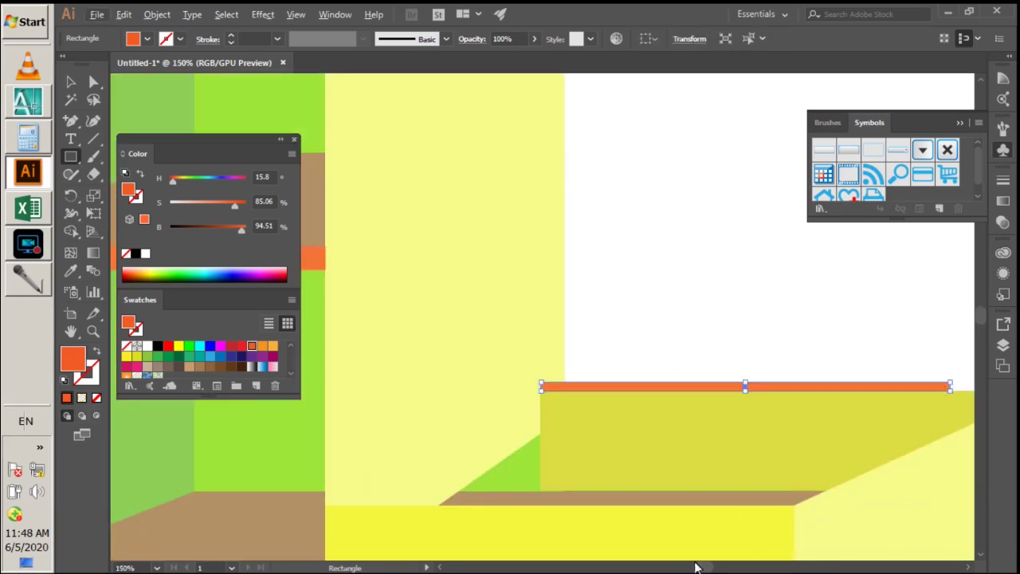
pyautogui.moveTo(698, 569); pyautogui.dragTo(717, 565)
pyautogui.scroll(3, 542, 390)
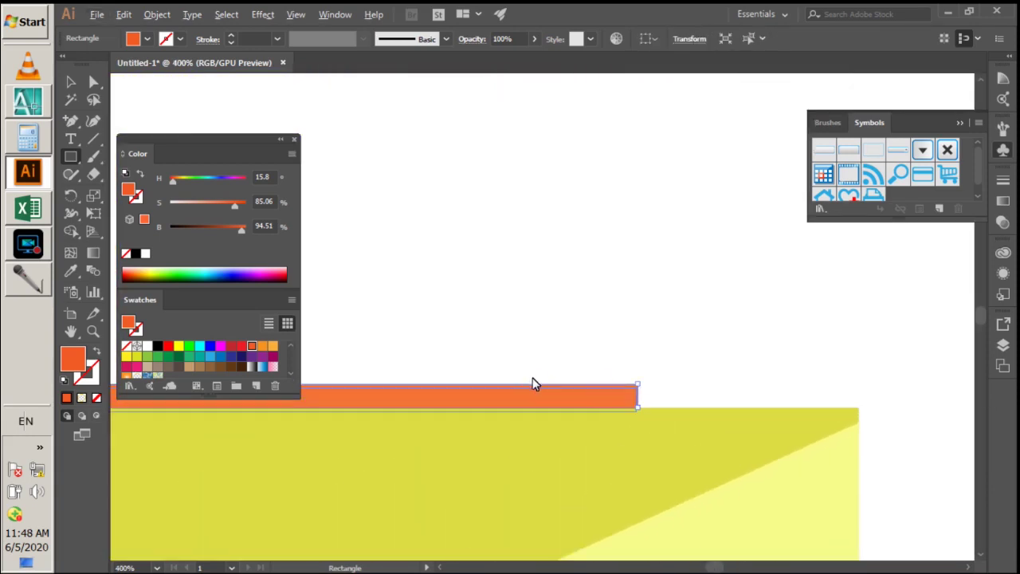
pyautogui.moveTo(645, 408); pyautogui.dragTo(859, 408)
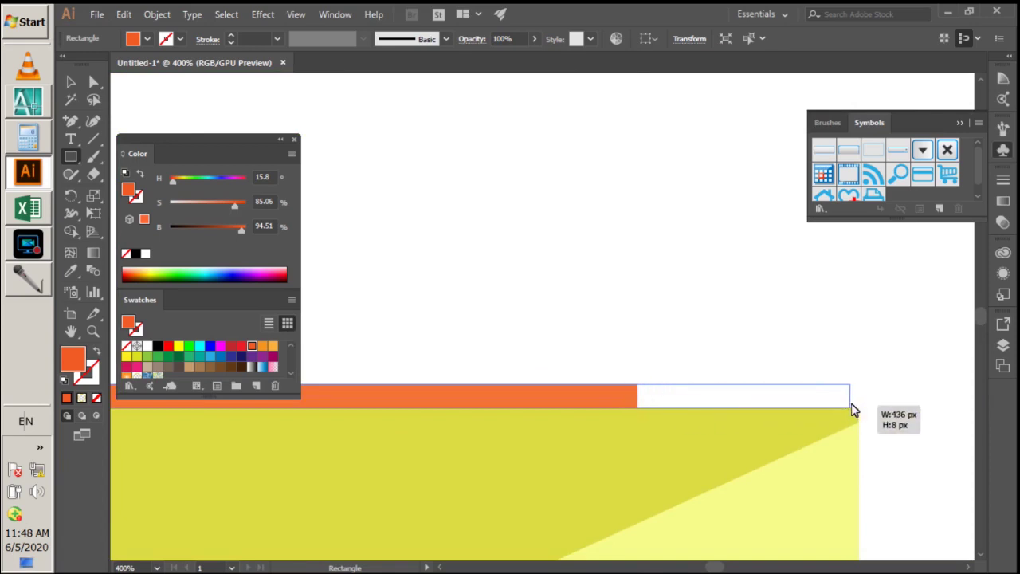
pyautogui.scroll(-2, 627, 375)
pyautogui.scroll(-2, 627, 403)
pyautogui.scroll(-1, 484, 369)
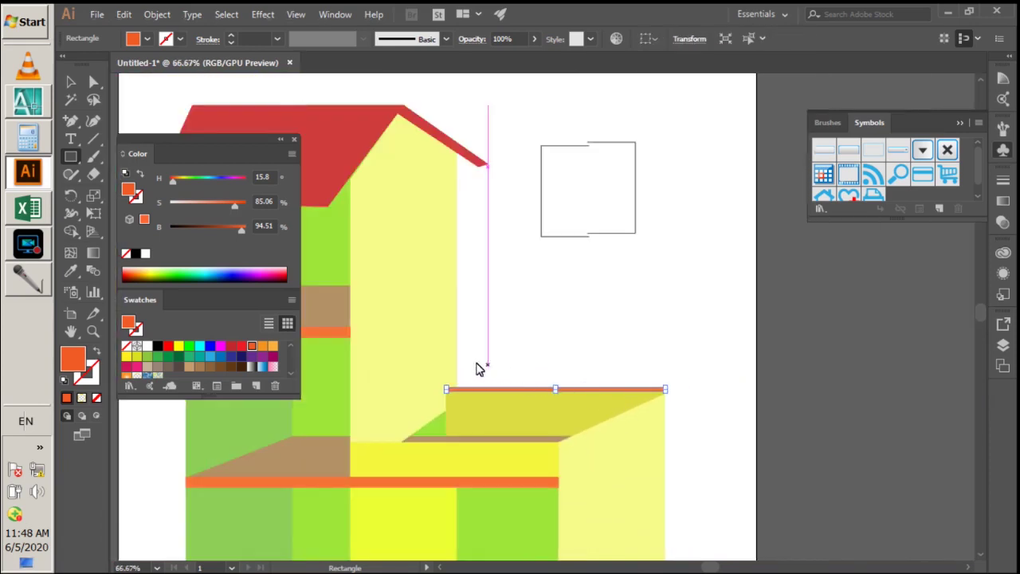
# - Fill the bar red and nudge it down slightly
pyautogui.click(70, 82)
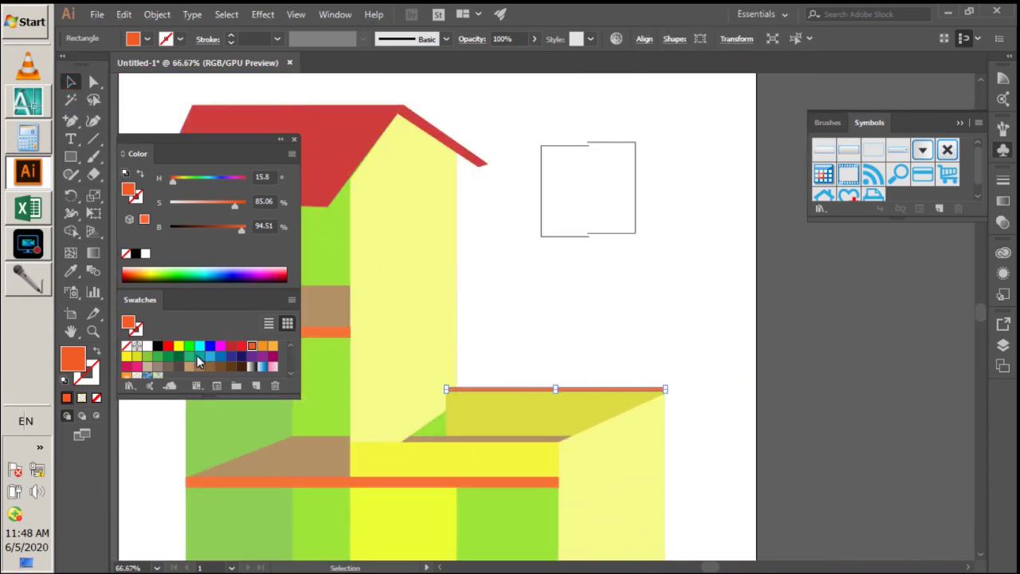
pyautogui.click(236, 349)
pyautogui.click(582, 332)
pyautogui.scroll(3, 510, 383)
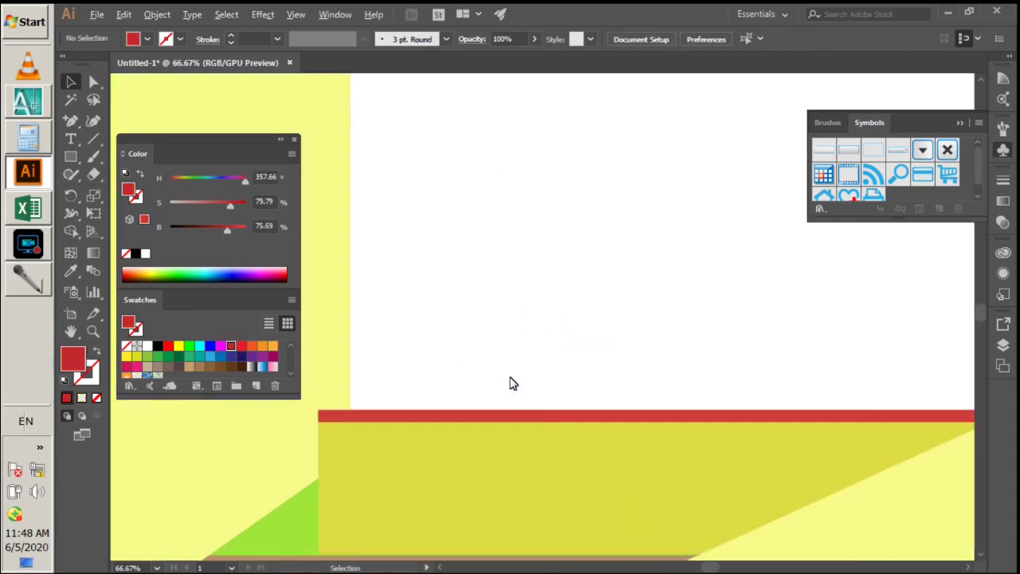
pyautogui.click(514, 415)
pyautogui.scroll(-2, 670, 432)
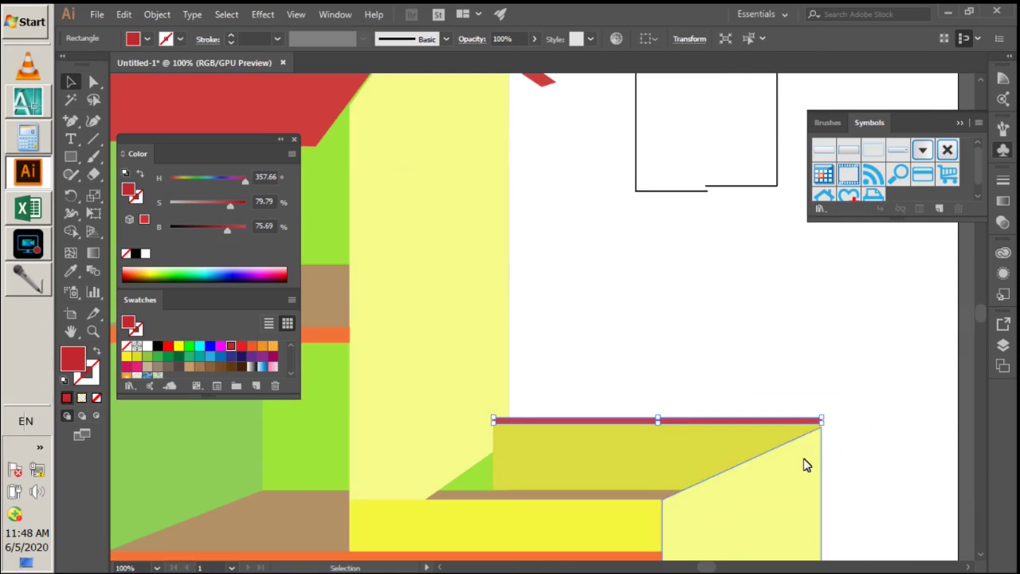
pyautogui.press('Down')
pyautogui.press('Down')
pyautogui.press('Down')
pyautogui.click(830, 370)
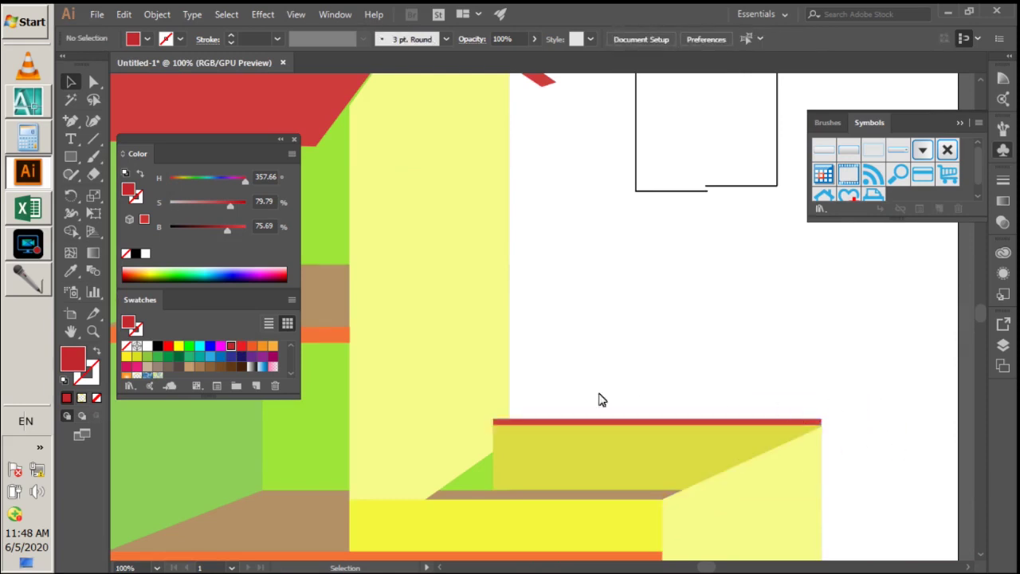
# - Move the red bar's right end anchor onto the wall corner with small arrow nudges
pyautogui.scroll(3, 534, 422)
pyautogui.click(489, 424)
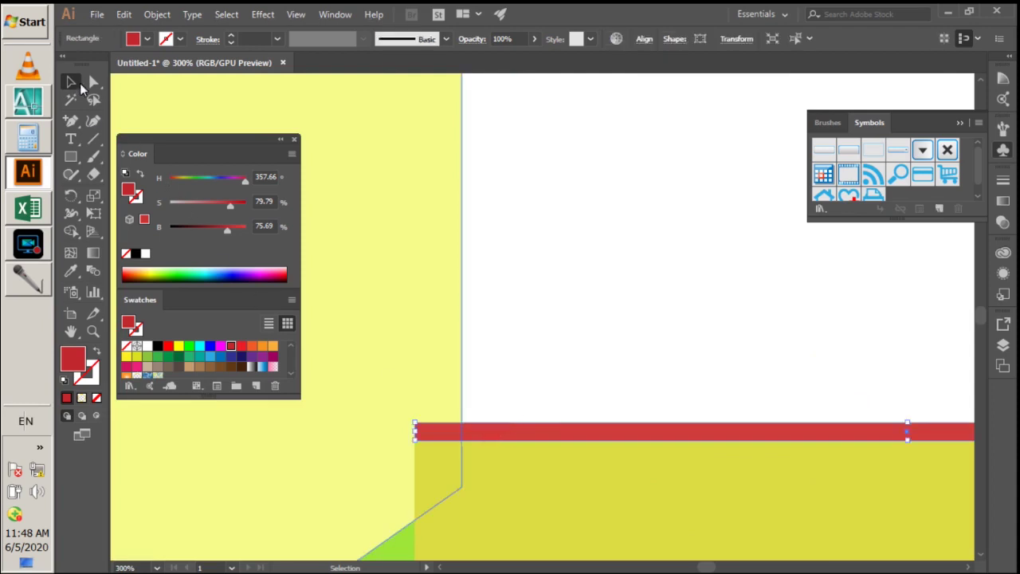
pyautogui.press('a')
pyautogui.scroll(-2, 577, 424)
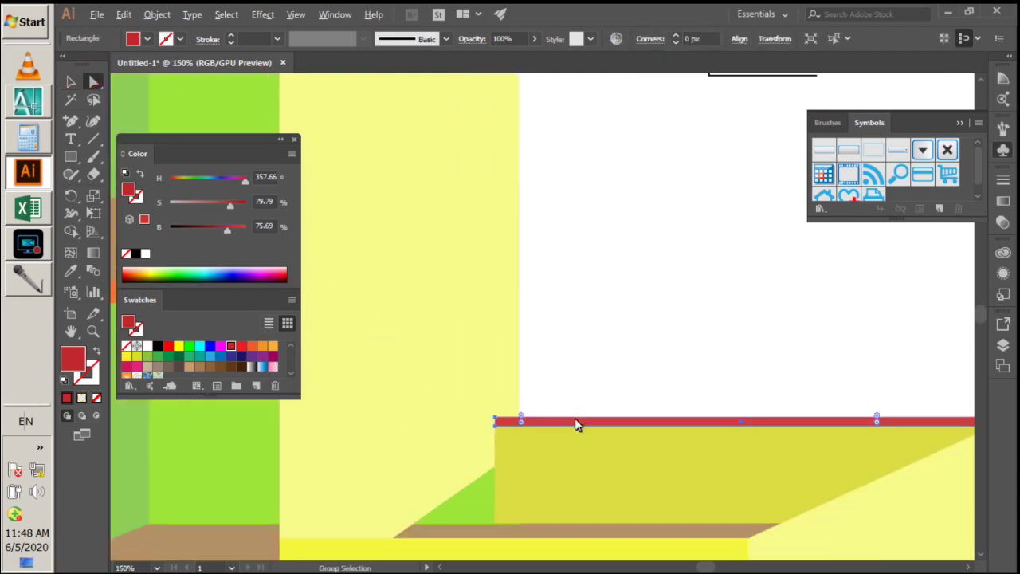
pyautogui.click(494, 419)
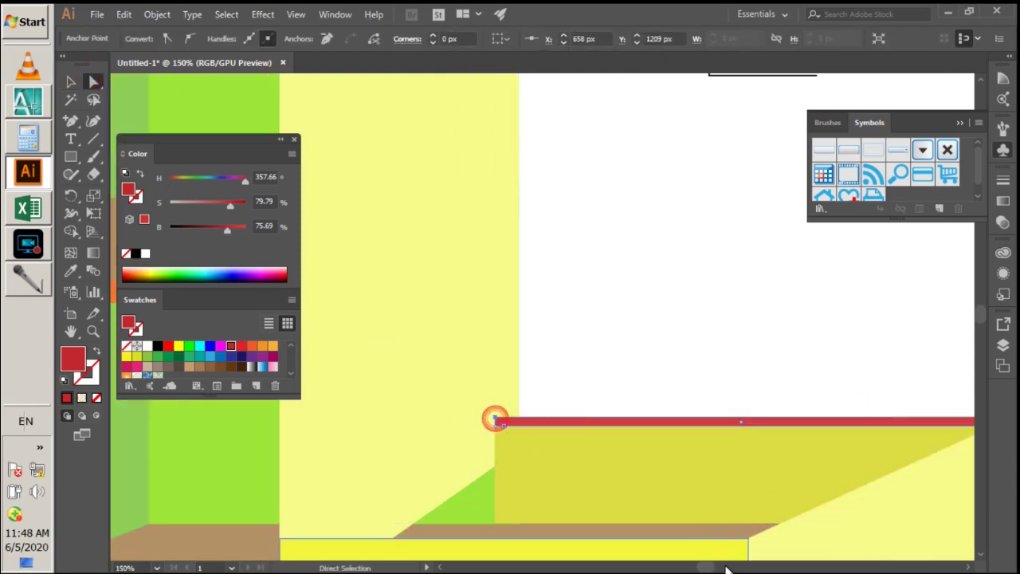
pyautogui.moveTo(706, 568); pyautogui.dragTo(720, 569)
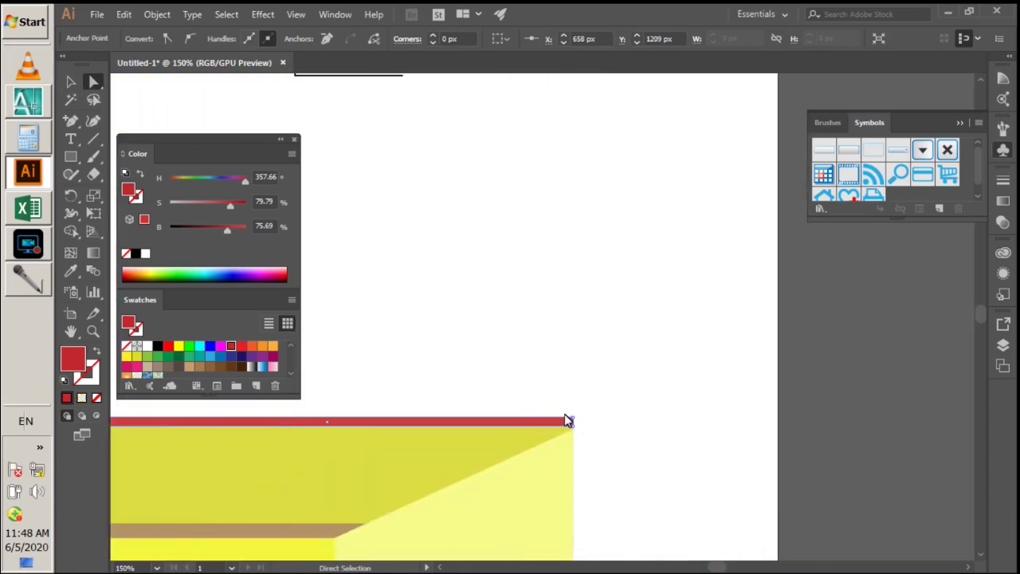
pyautogui.moveTo(571, 423); pyautogui.dragTo(576, 422)
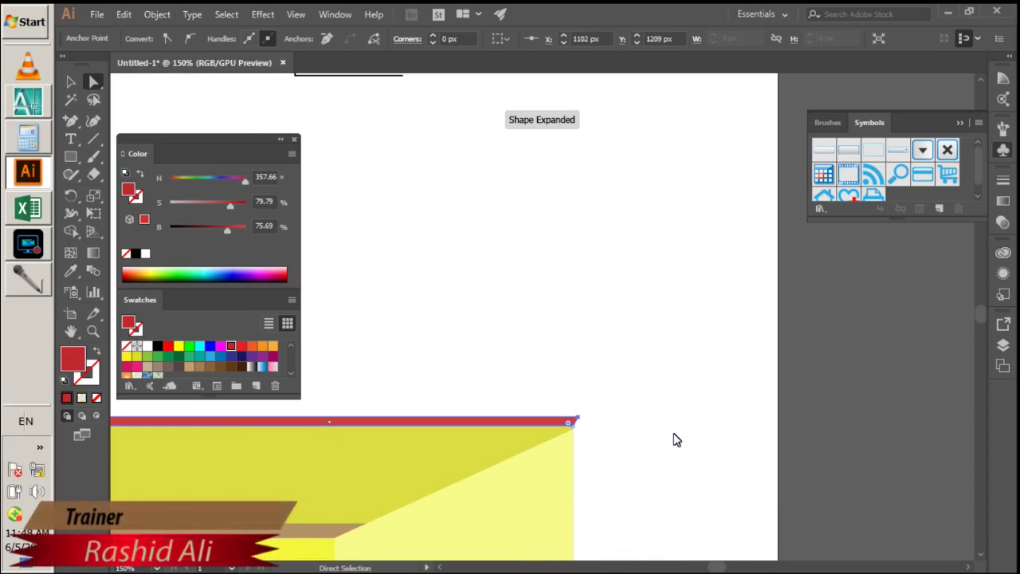
pyautogui.press('Down')
pyautogui.press('Down')
pyautogui.press('Right')
pyautogui.press('Down')
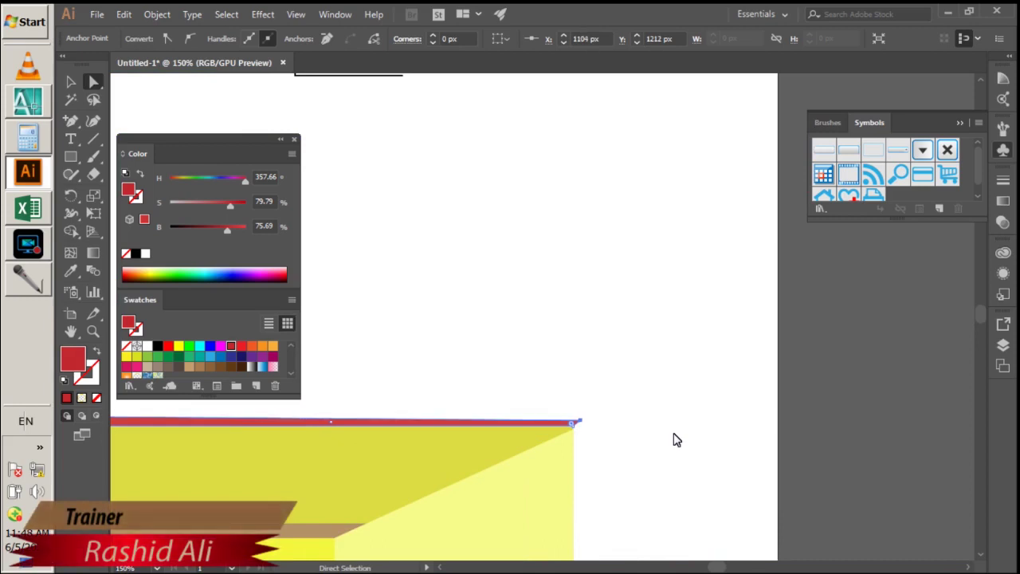
pyautogui.press('Left')
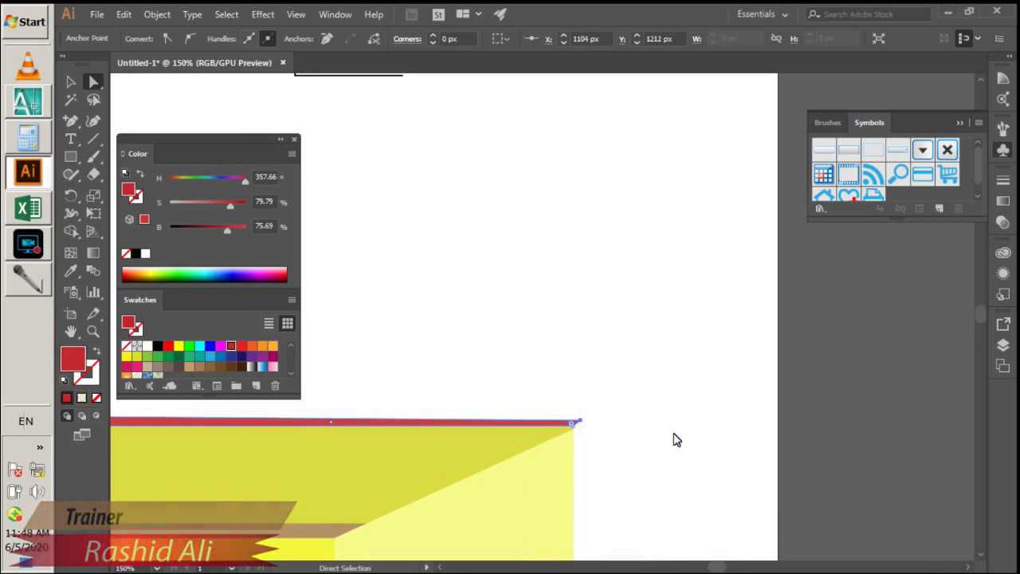
pyautogui.press('Left')
pyautogui.press('Left')
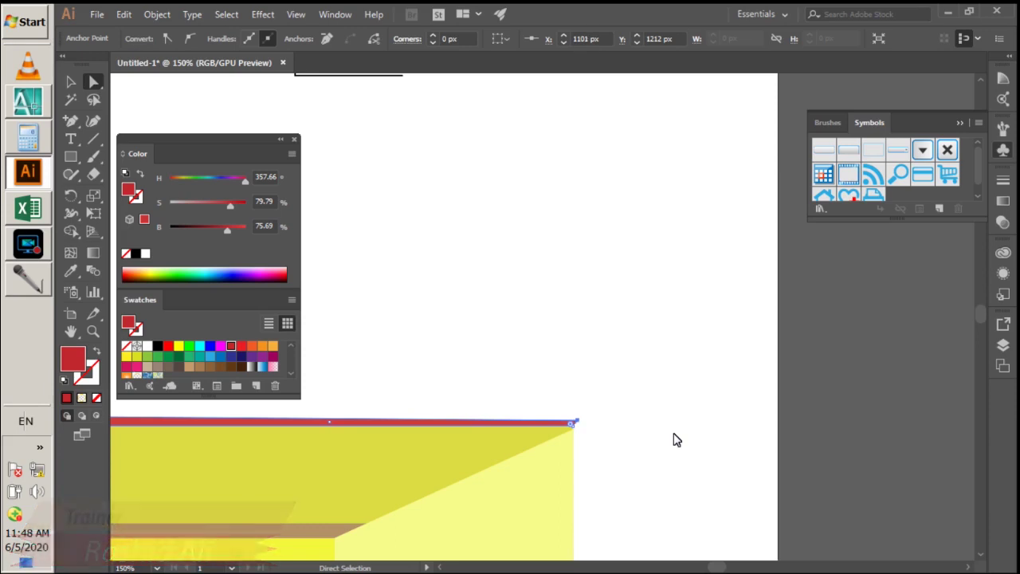
# - Nudge the whole red trim line left and down
pyautogui.click(68, 82)
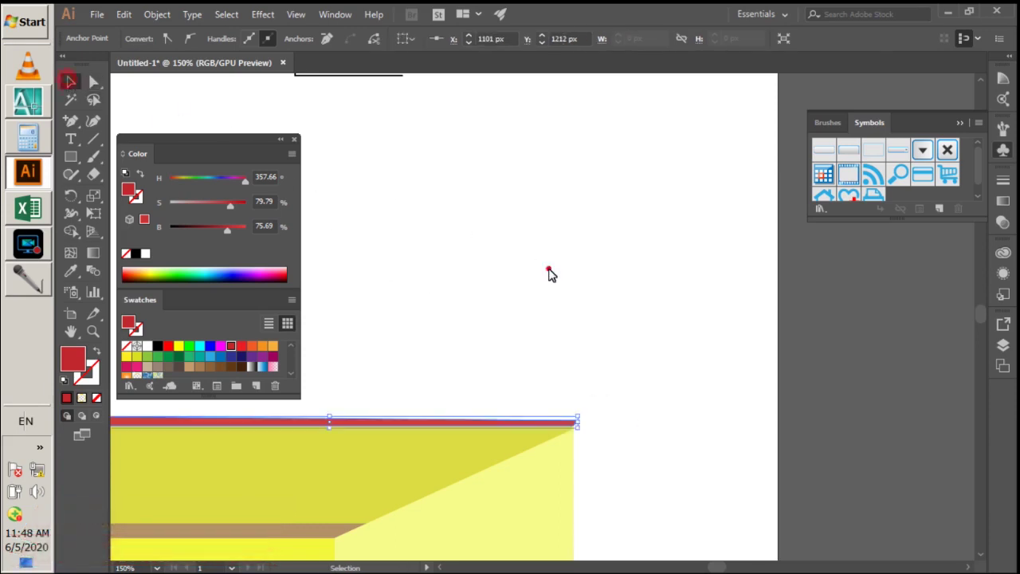
pyautogui.click(548, 269)
pyautogui.click(539, 425)
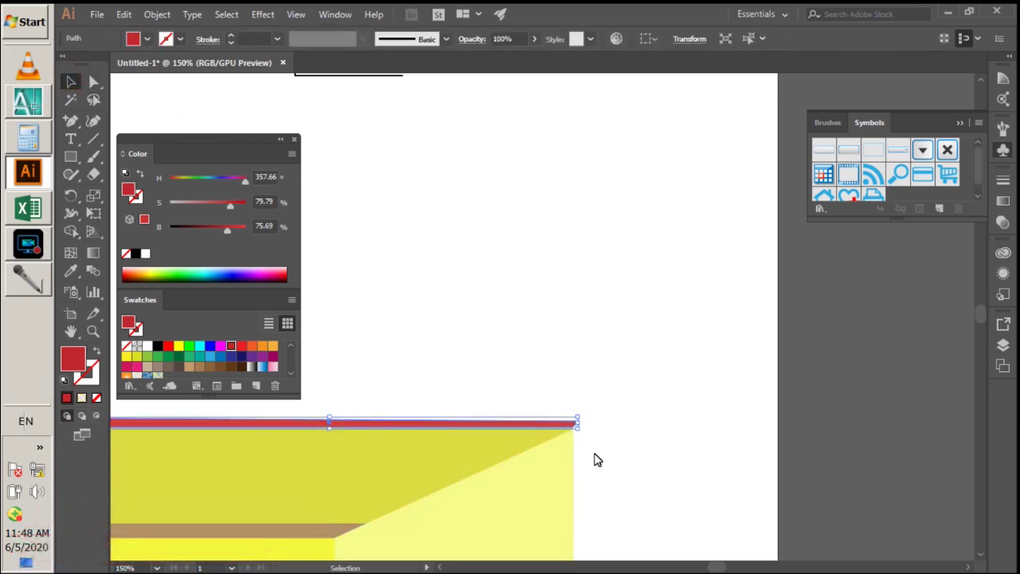
pyautogui.press('Left')
pyautogui.press('Down')
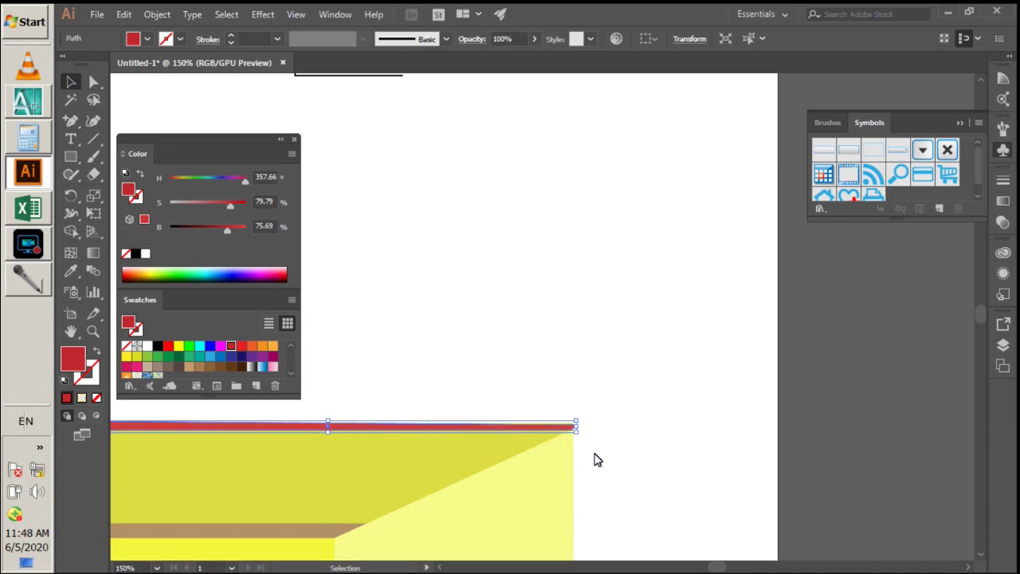
pyautogui.scroll(-1, 495, 349)
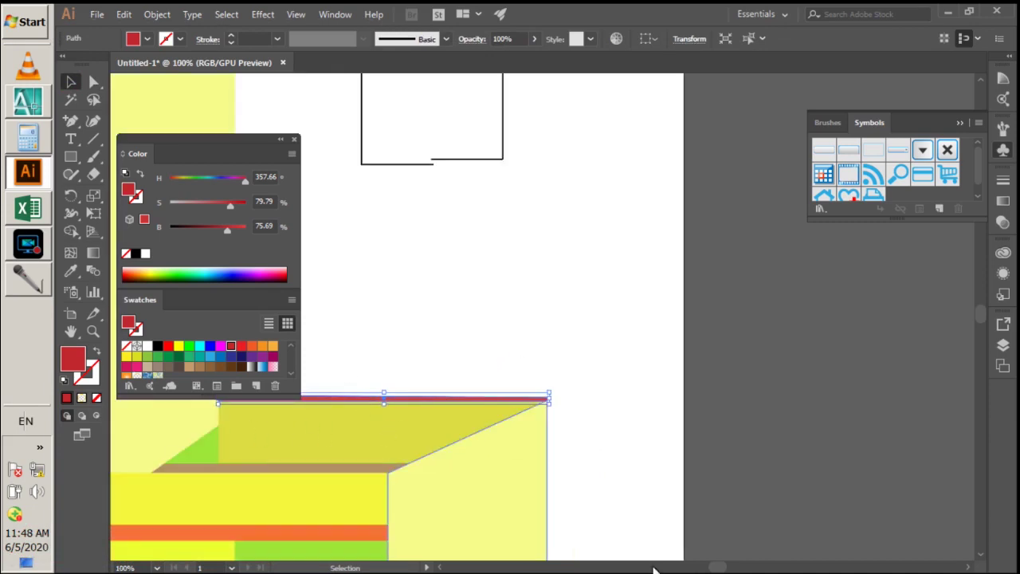
pyautogui.moveTo(718, 567); pyautogui.dragTo(701, 567)
pyautogui.scroll(2, 588, 429)
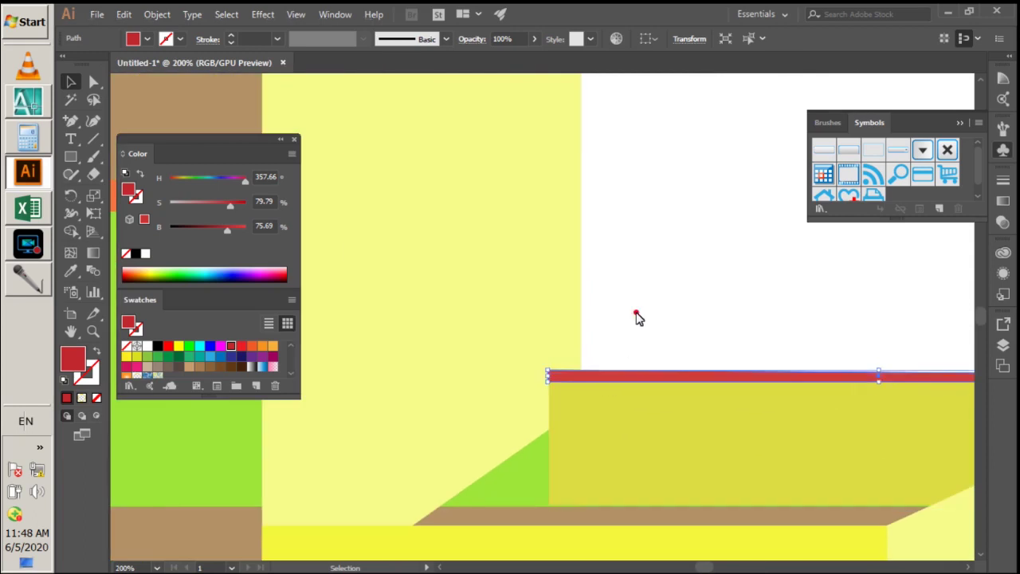
pyautogui.click(636, 312)
# - Nudge the red line's left end anchor so it tilts along the wall's top edge
pyautogui.click(566, 374)
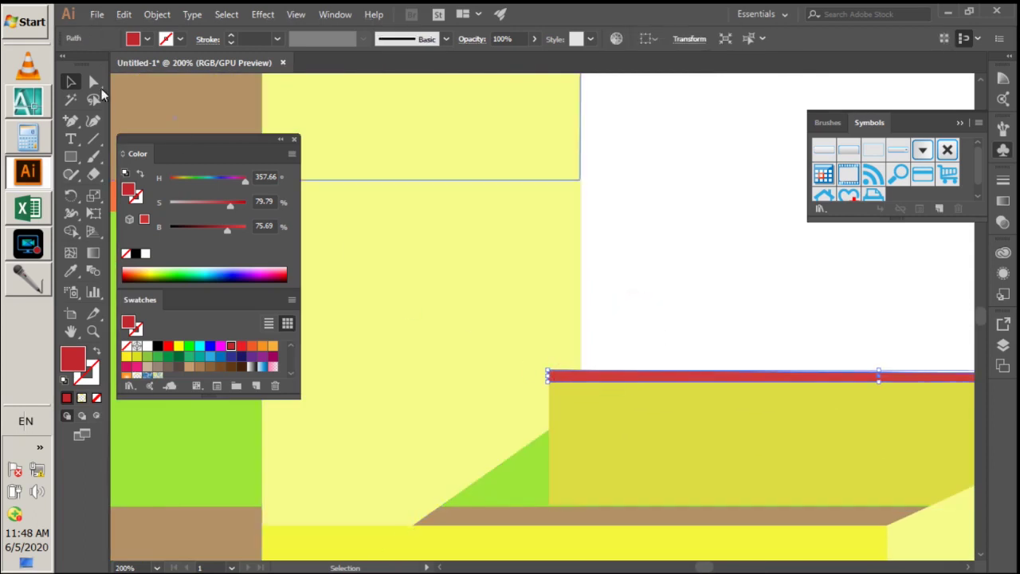
pyautogui.press('a')
pyautogui.click(548, 374)
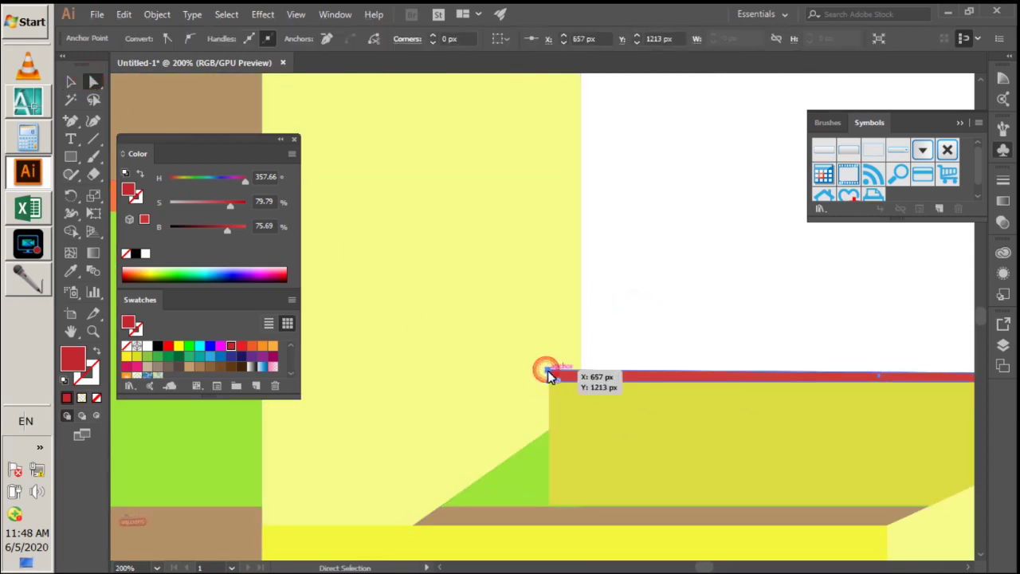
pyautogui.press('Right')
pyautogui.press('Right')
pyautogui.press('Up')
pyautogui.press('Right')
pyautogui.press('Down')
pyautogui.press('Down')
pyautogui.press('Down')
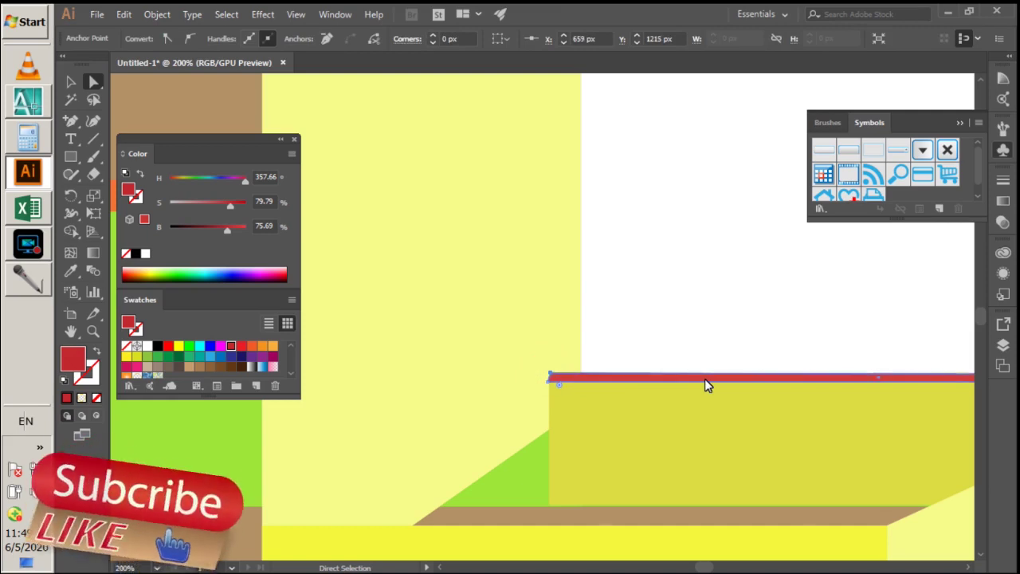
pyautogui.scroll(-3, 712, 363)
pyautogui.click(935, 332)
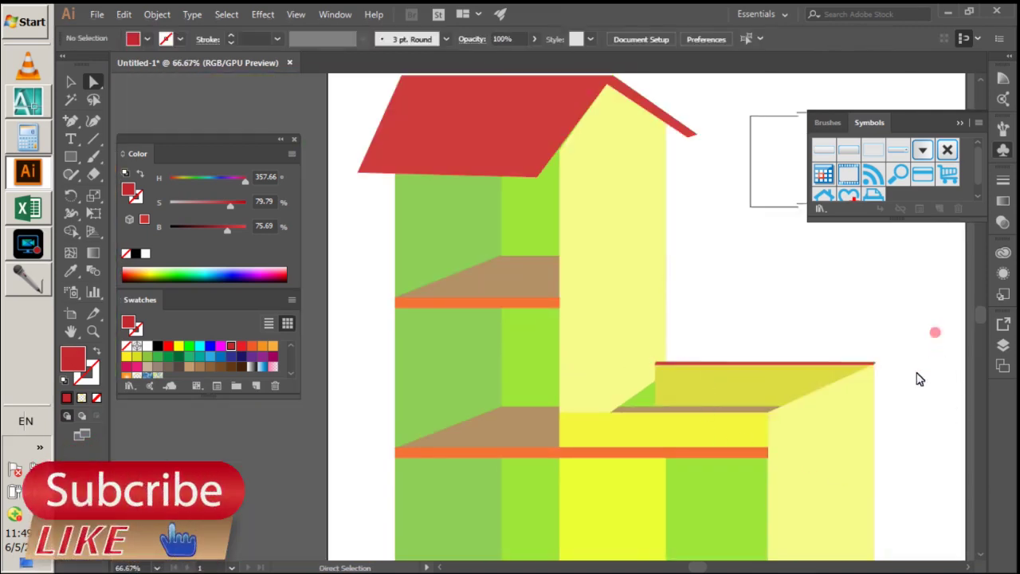
pyautogui.scroll(1, 943, 377)
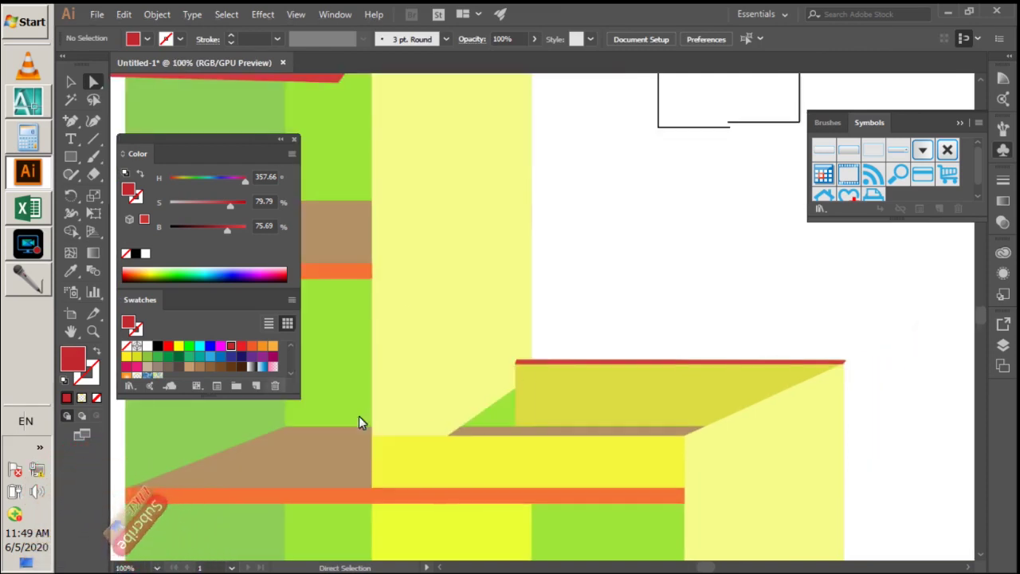
# - Draw a thin red bar along the top of the front yellow wall
pyautogui.scroll(1, 463, 415)
pyautogui.click(71, 156)
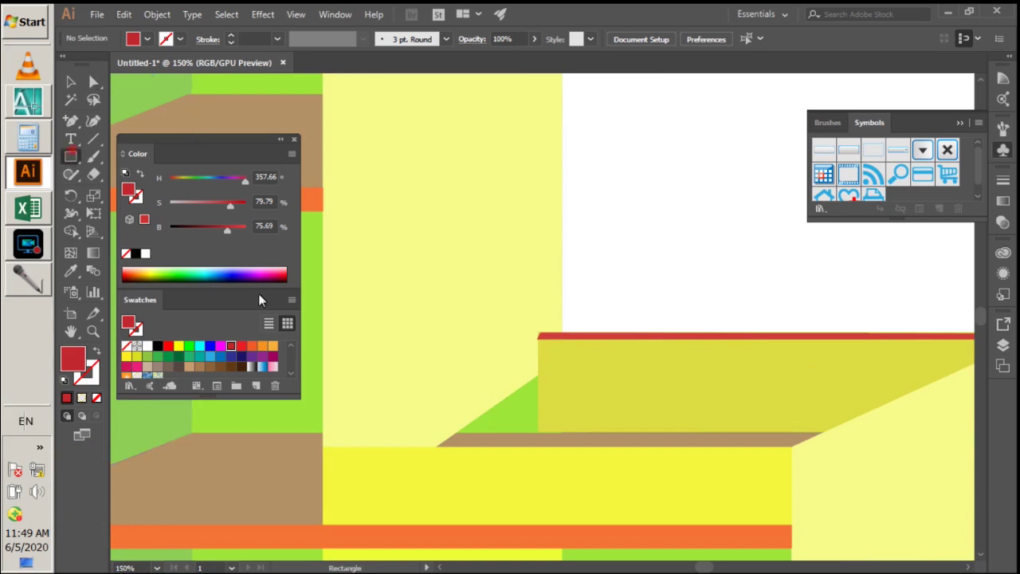
pyautogui.moveTo(324, 452); pyautogui.dragTo(793, 452)
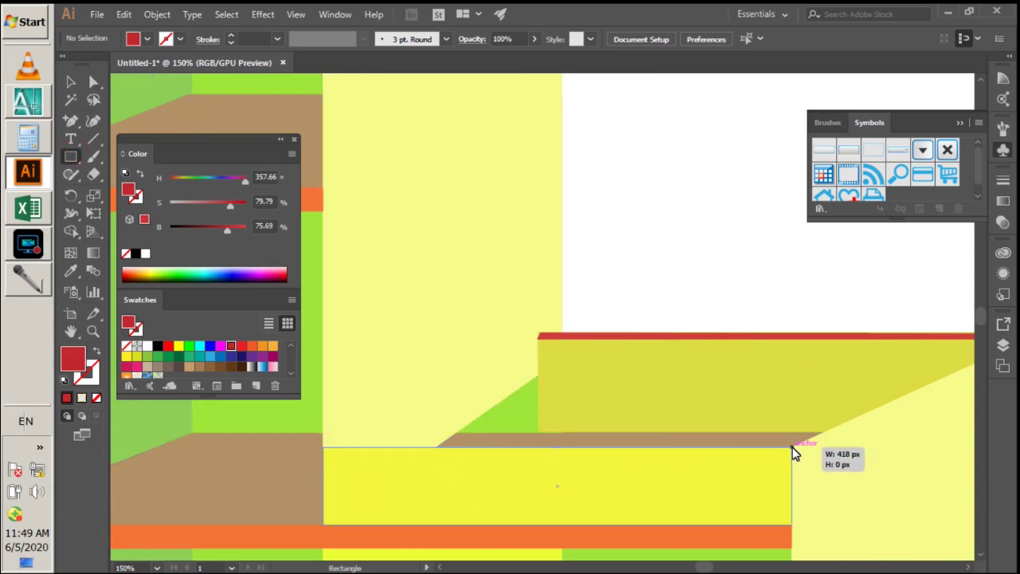
pyautogui.moveTo(793, 450); pyautogui.dragTo(792, 454)
# - Move the red trim's left end anchor flush with the wall's top corner
pyautogui.click(95, 82)
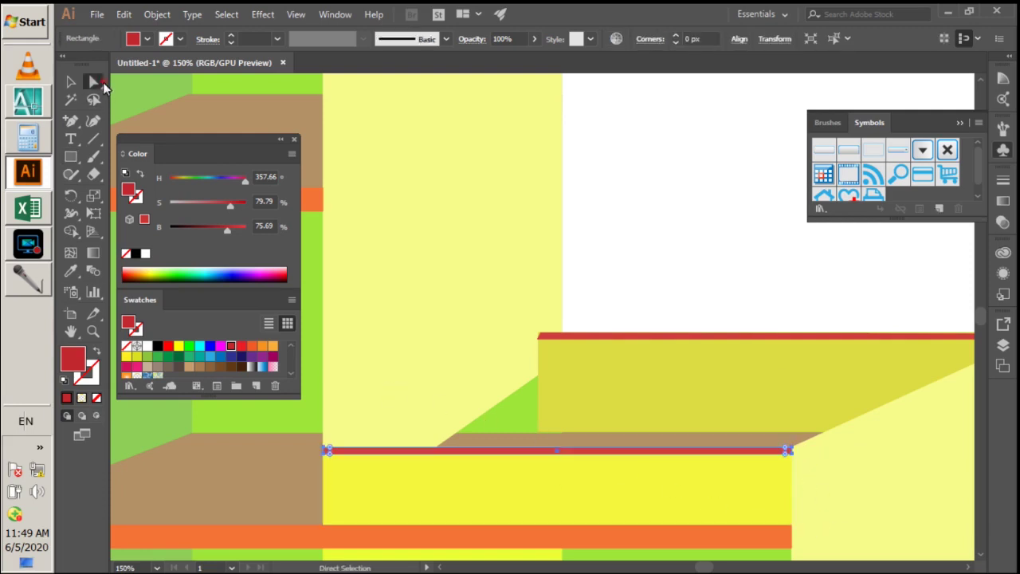
pyautogui.keyDown('alt'); pyautogui.scroll(1, 371, 461); pyautogui.keyUp('alt')
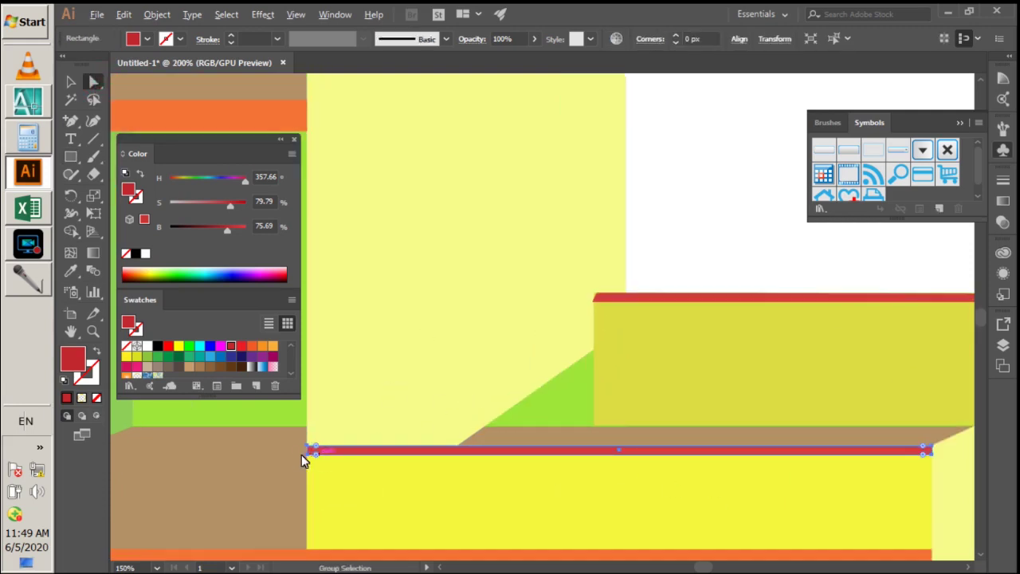
pyautogui.keyDown('alt'); pyautogui.scroll(1, 299, 455); pyautogui.keyUp('alt')
pyautogui.click(309, 455)
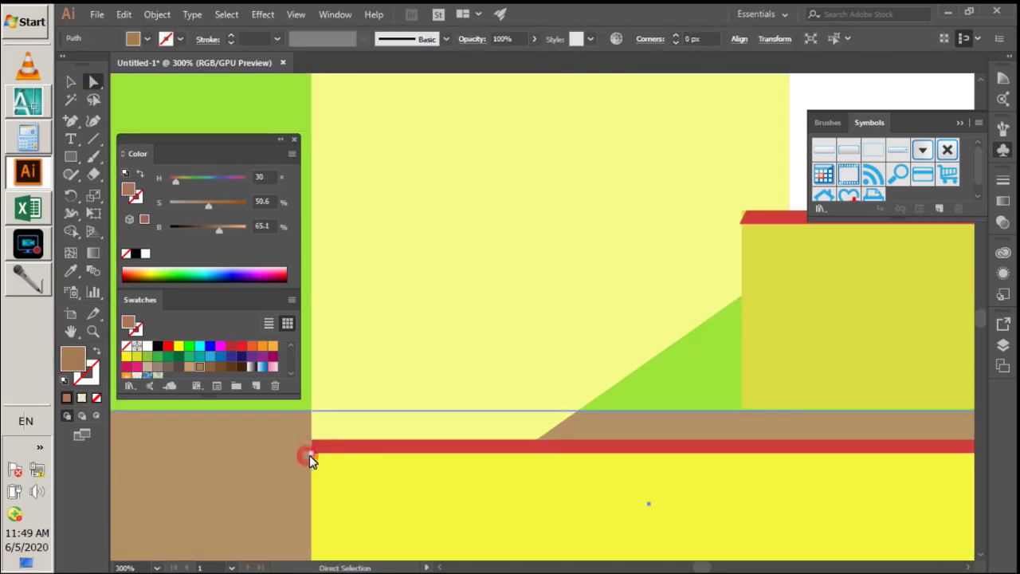
pyautogui.moveTo(317, 453); pyautogui.dragTo(316, 450)
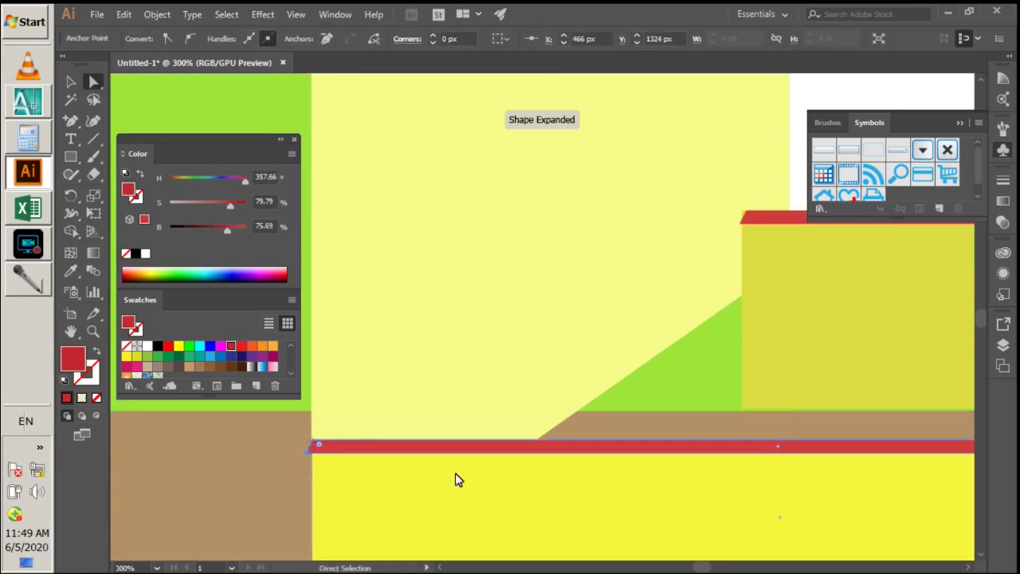
pyautogui.scroll(1, 457, 478)
pyautogui.moveTo(319, 463); pyautogui.dragTo(314, 460)
pyautogui.press('Down')
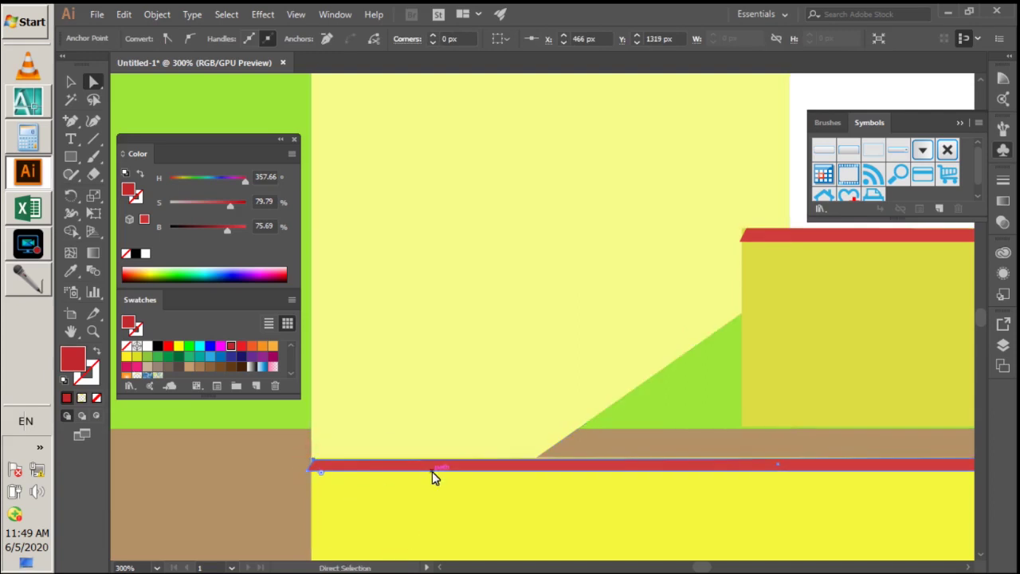
pyautogui.scroll(-2, 545, 473)
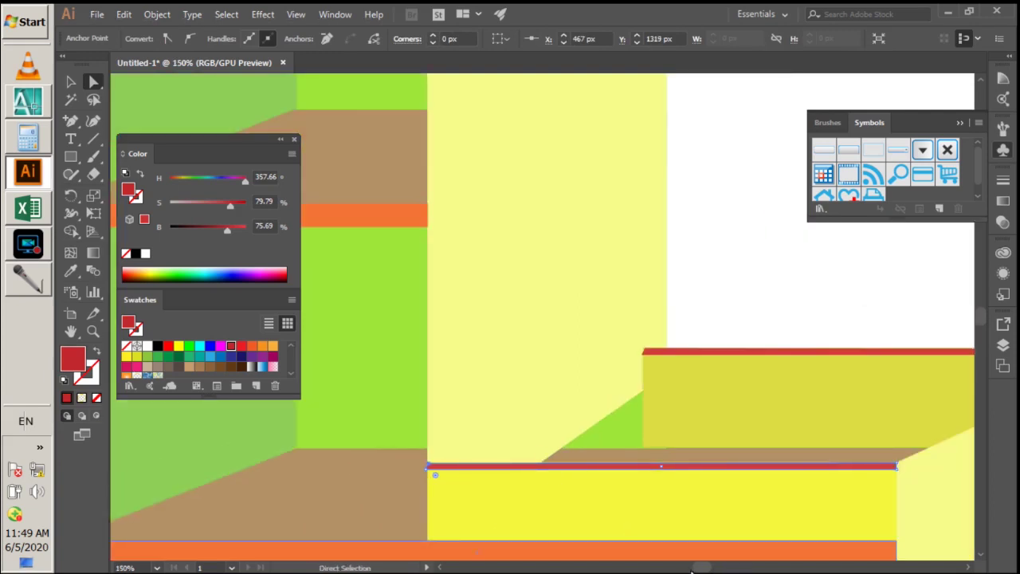
pyautogui.moveTo(692, 567); pyautogui.dragTo(708, 568)
# - Lower the red trim's right end anchor onto the wall top, then zoom out
pyautogui.click(596, 466)
pyautogui.scroll(1, 596, 469)
pyautogui.scroll(1, 596, 469)
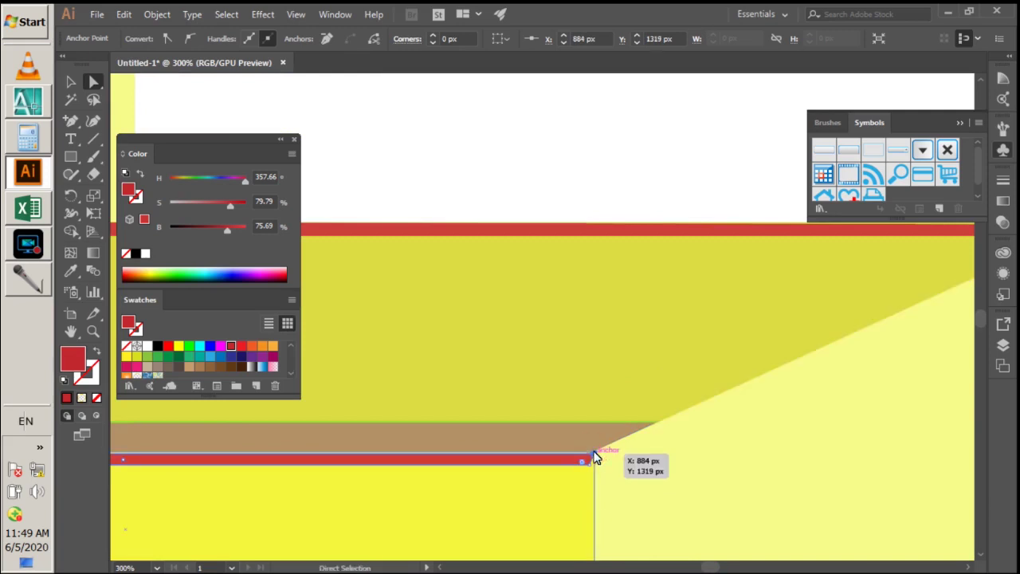
pyautogui.moveTo(594, 453); pyautogui.dragTo(595, 455)
pyautogui.hotkey('ctrl', '1')
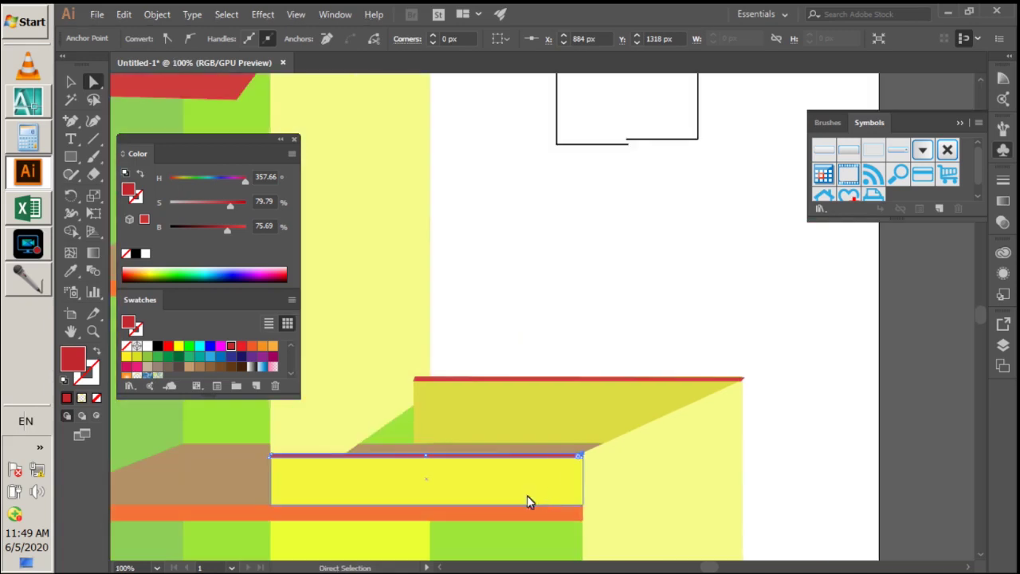
pyautogui.click(550, 299)
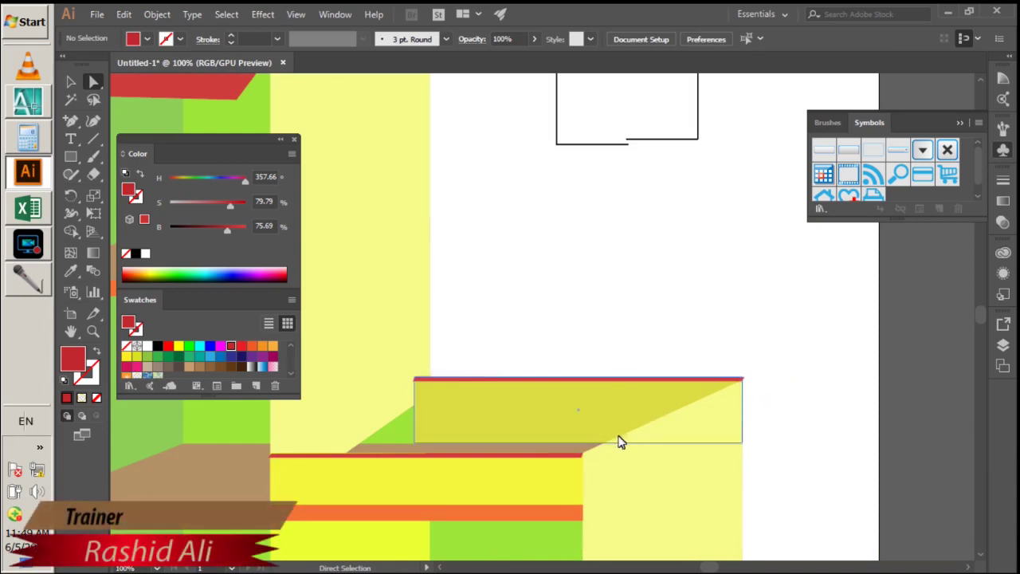
pyautogui.scroll(-1, 502, 423)
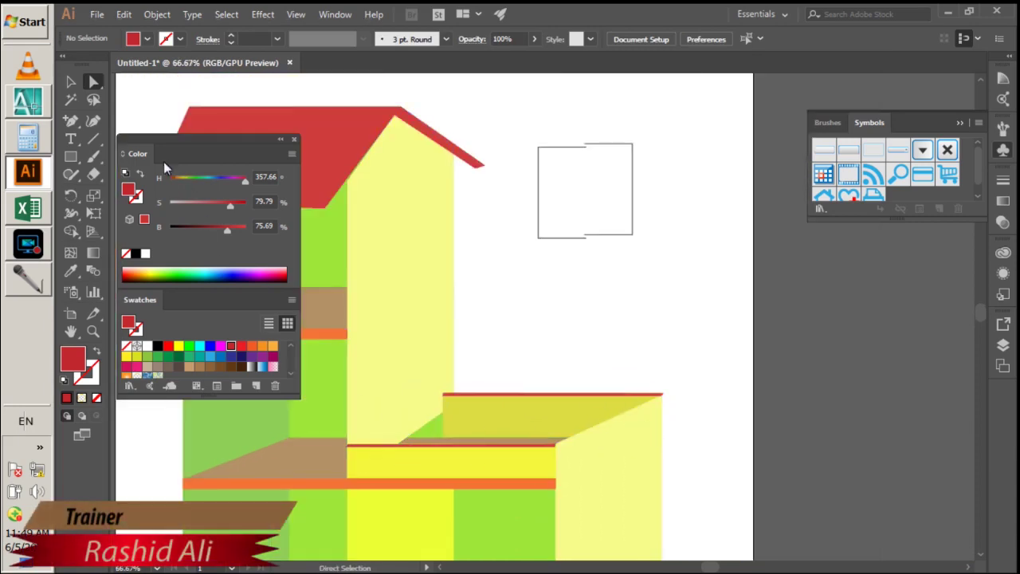
# - Draw a thin red rectangle strip along the base of the side wall
pyautogui.press('m')
pyautogui.scroll(2, 526, 490)
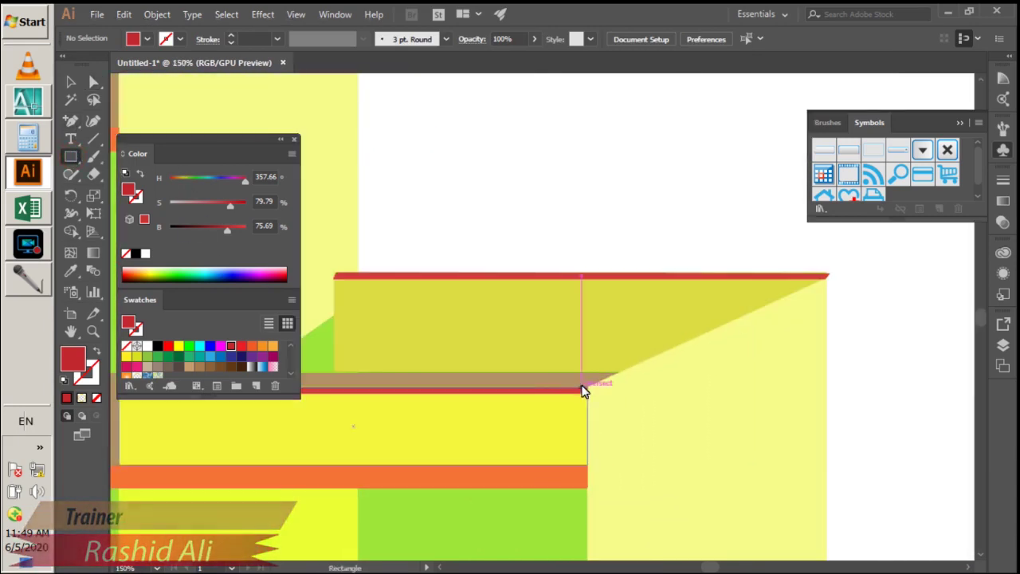
pyautogui.moveTo(588, 390); pyautogui.dragTo(827, 389)
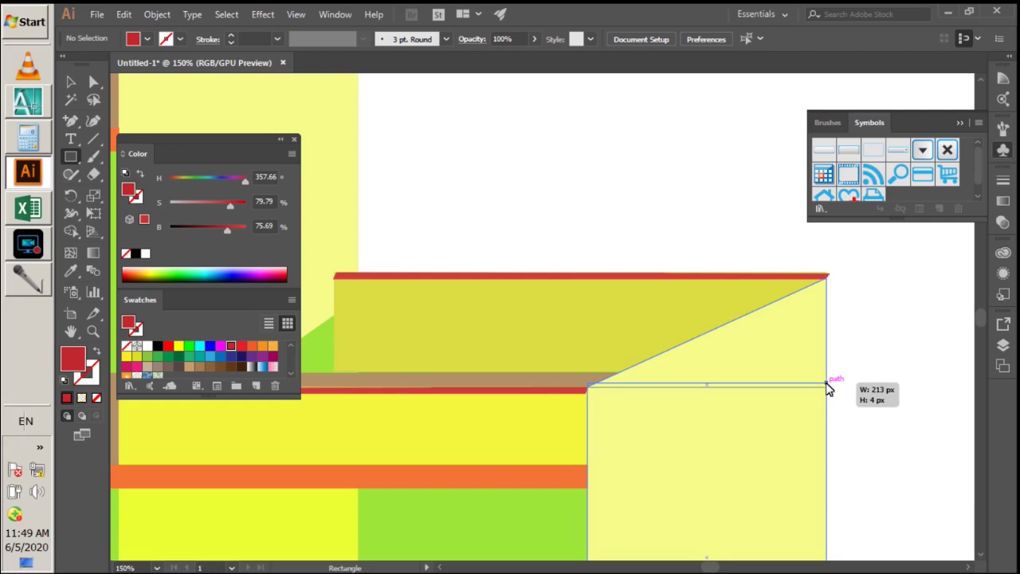
pyautogui.moveTo(827, 389); pyautogui.dragTo(827, 386)
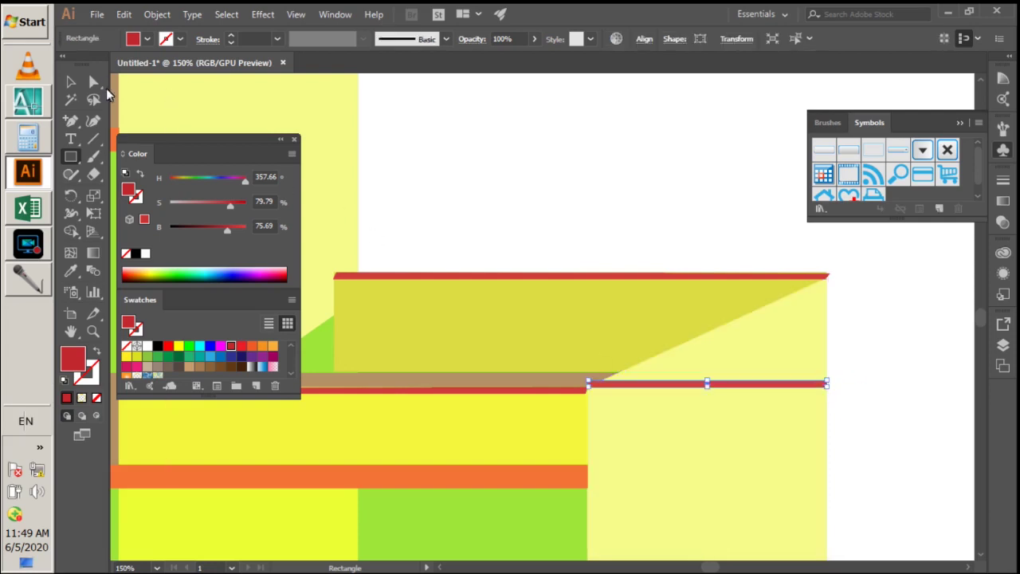
# - Raise the strip's right end up to the pale yellow wall's top-right corner
pyautogui.click(93, 81)
pyautogui.keyDown('alt'); pyautogui.scroll(2, 828, 383); pyautogui.keyUp('alt')
pyautogui.click(832, 373)
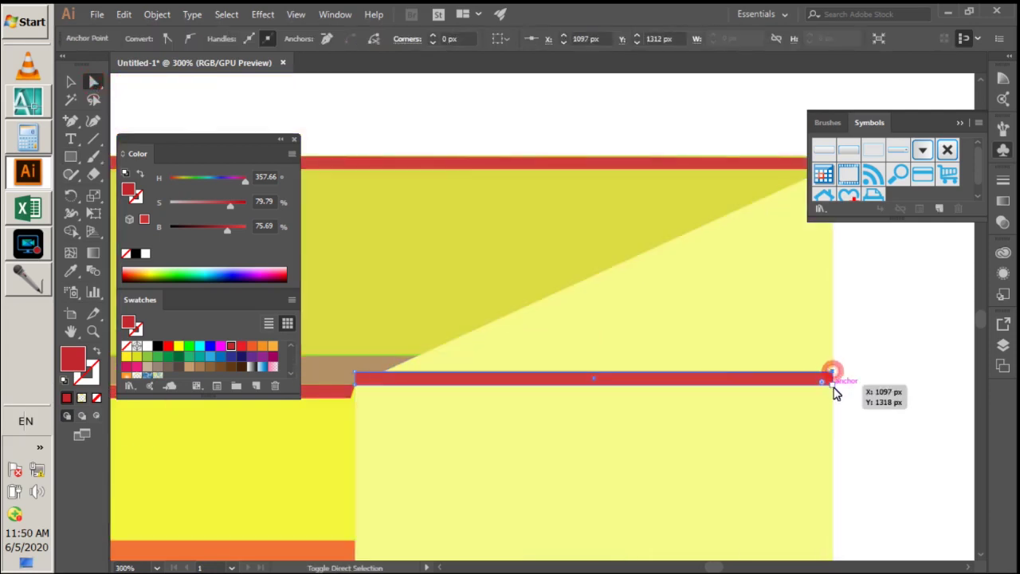
pyautogui.moveTo(831, 376); pyautogui.dragTo(796, 191)
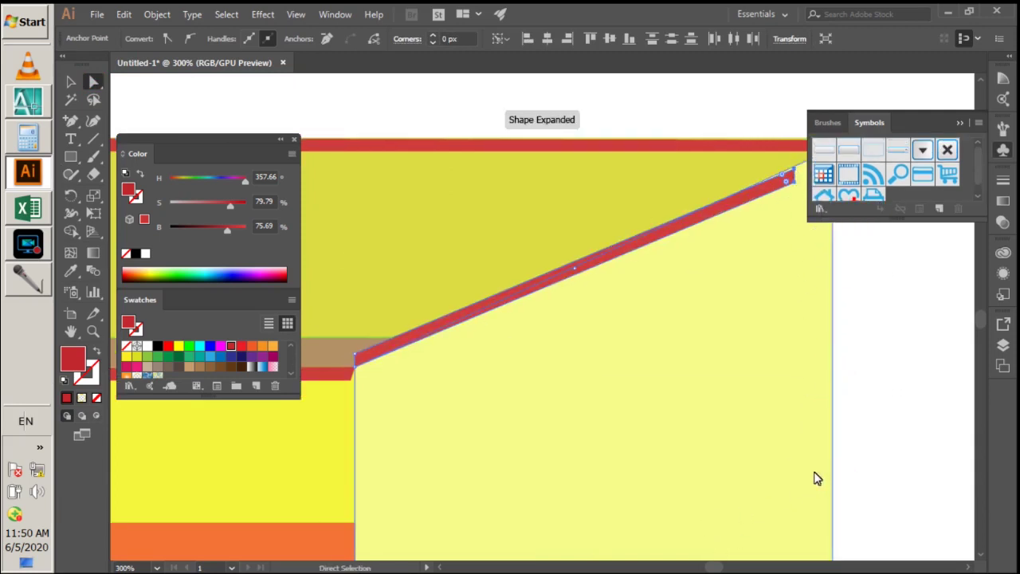
pyautogui.hscroll(1, 803, 451)
pyautogui.hscroll(2, 795, 408)
pyautogui.hscroll(2, 703, 319)
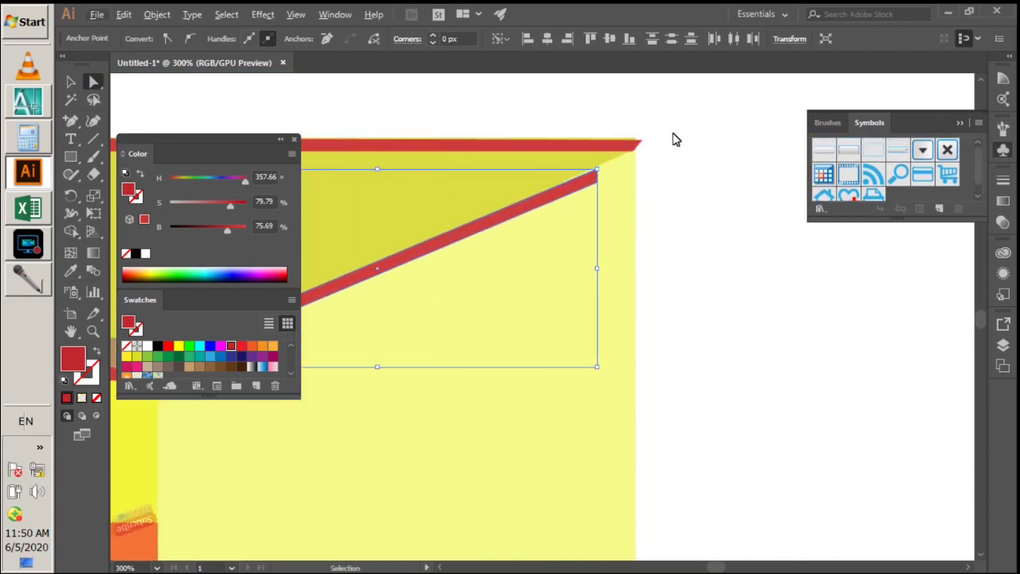
pyautogui.moveTo(594, 177); pyautogui.dragTo(638, 151)
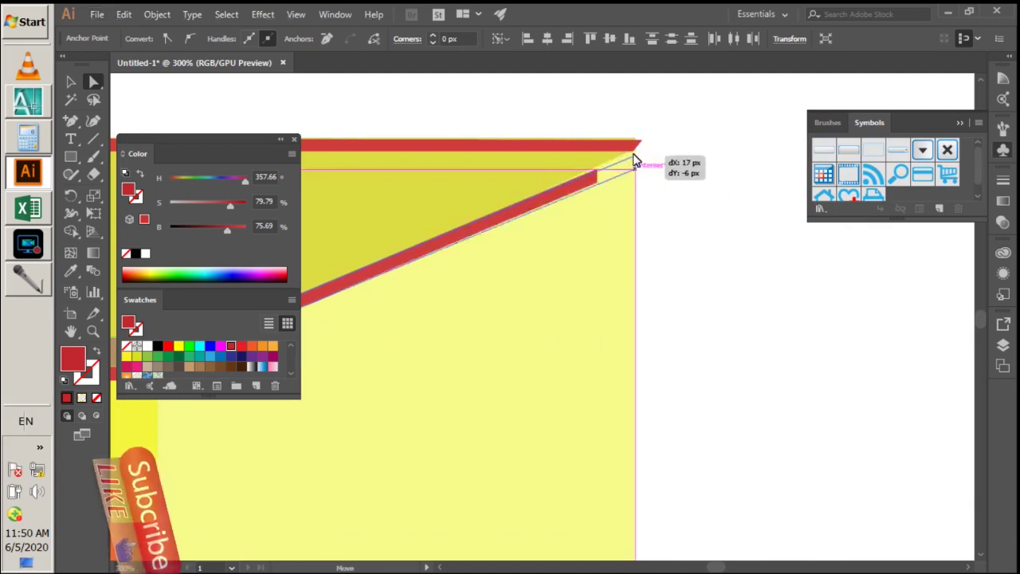
pyautogui.moveTo(638, 151); pyautogui.dragTo(638, 151)
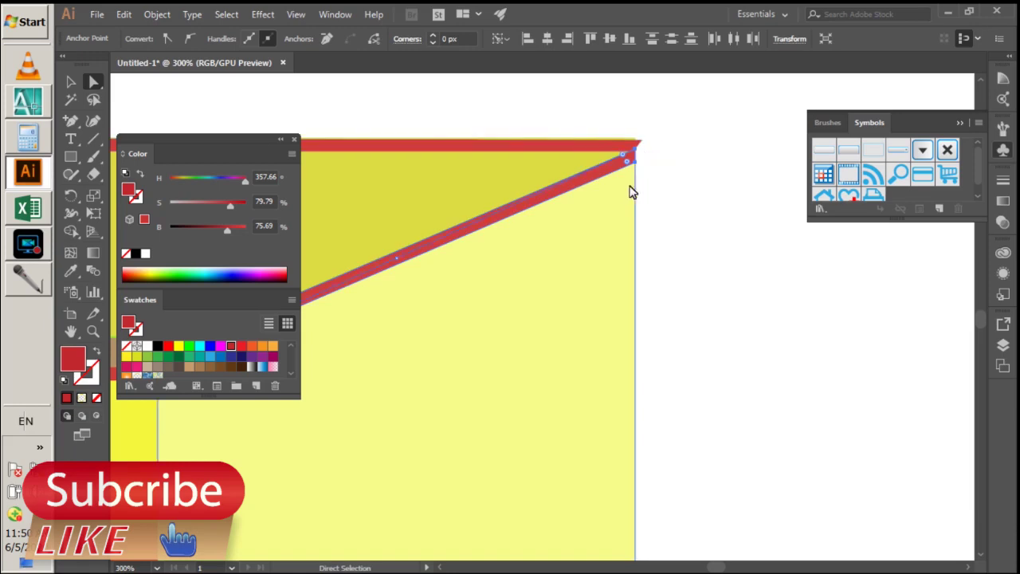
# - Nudge the diagonal red strip down so it fits the wall's sloping top edge
pyautogui.scroll(-2, 526, 230)
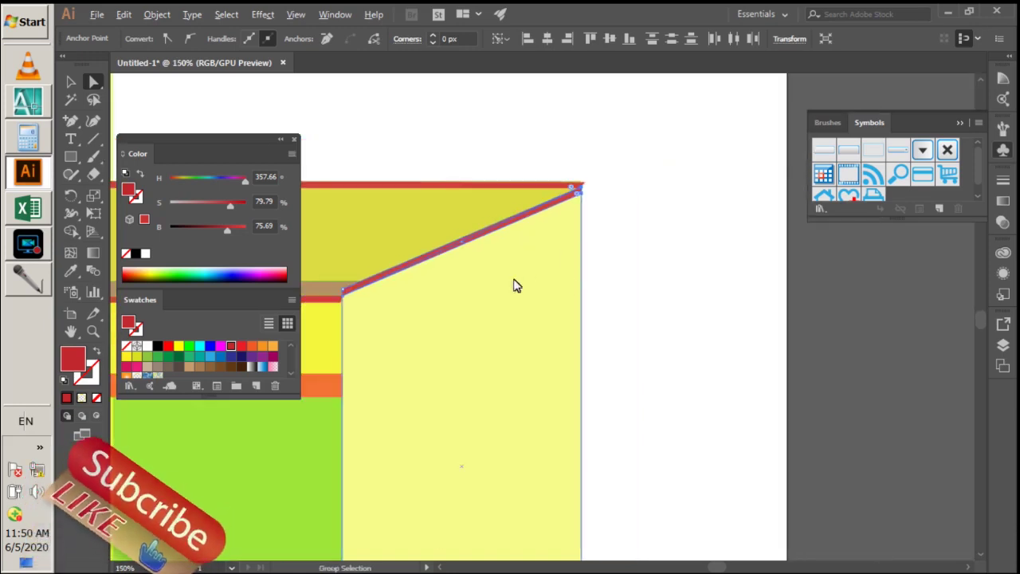
pyautogui.click(342, 298)
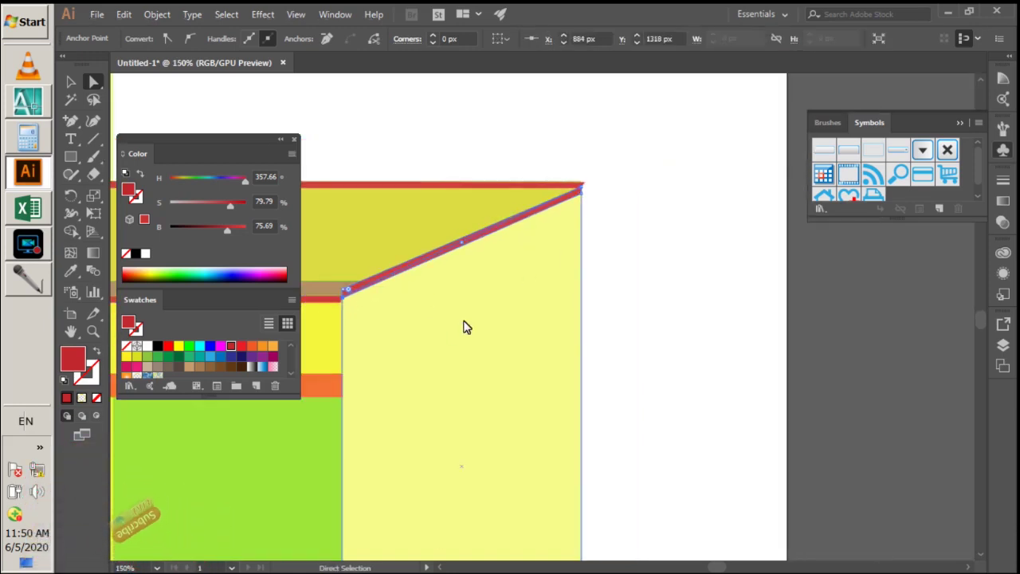
pyautogui.click(720, 187)
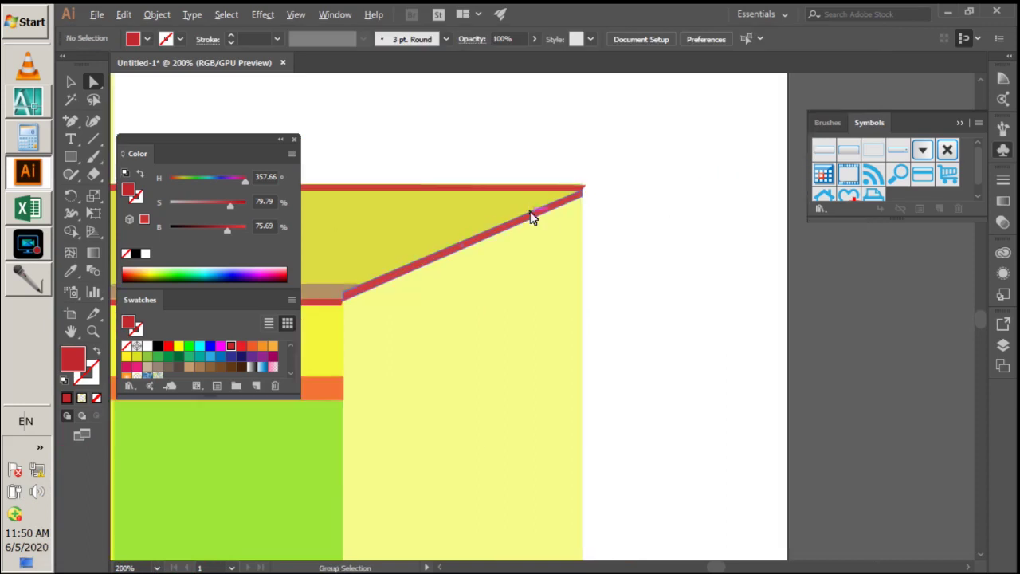
pyautogui.scroll(1, 345, 313)
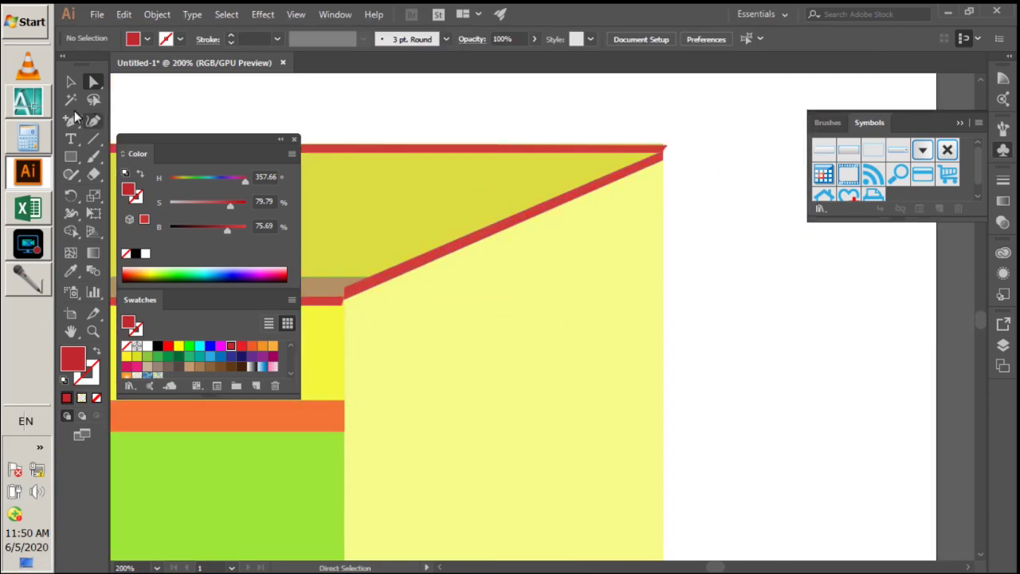
pyautogui.click(430, 298)
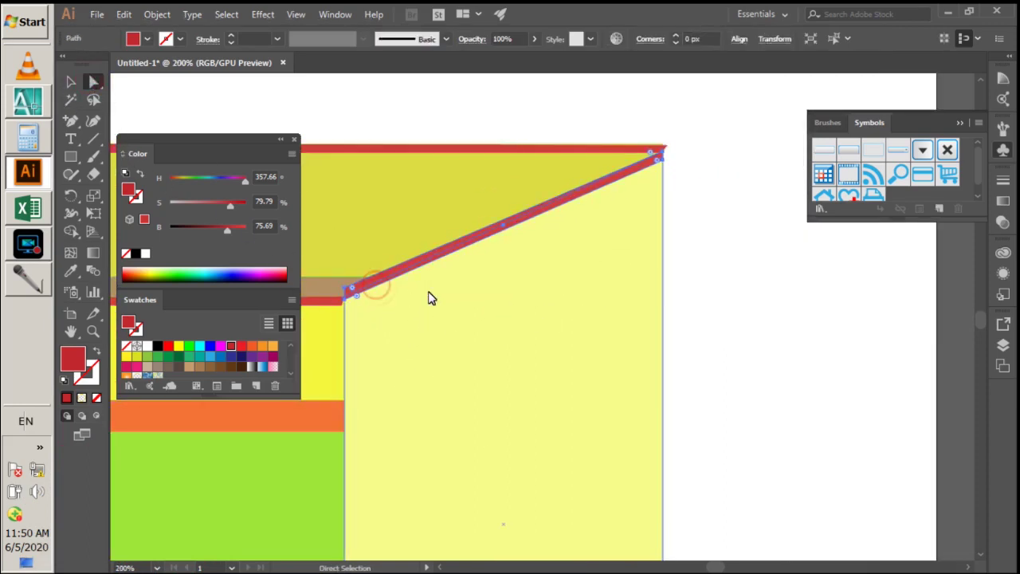
pyautogui.click(71, 81)
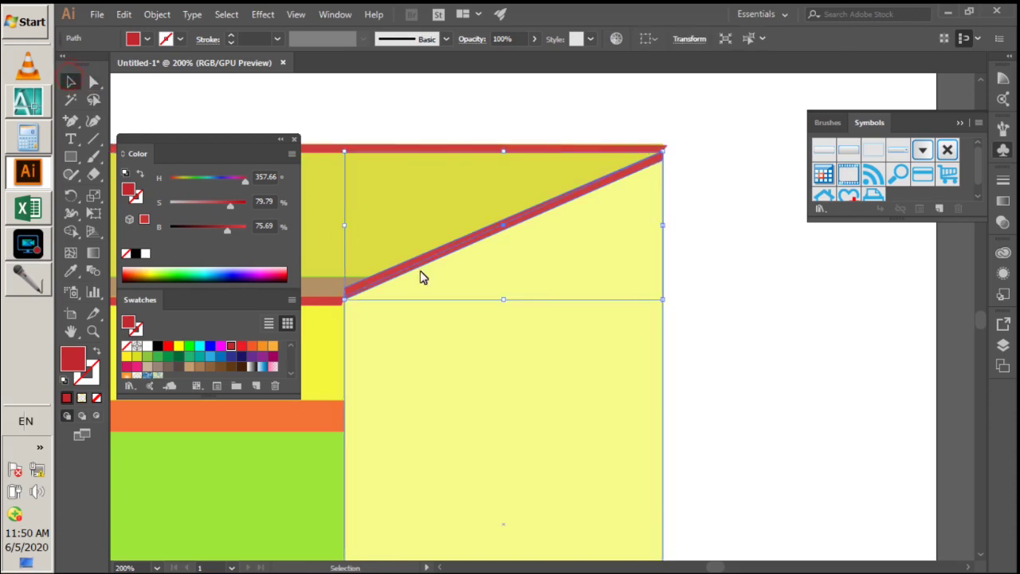
pyautogui.press('Down')
pyautogui.press('Down')
pyautogui.press('Down')
pyautogui.press('Down')
pyautogui.press('Down')
pyautogui.press('Down')
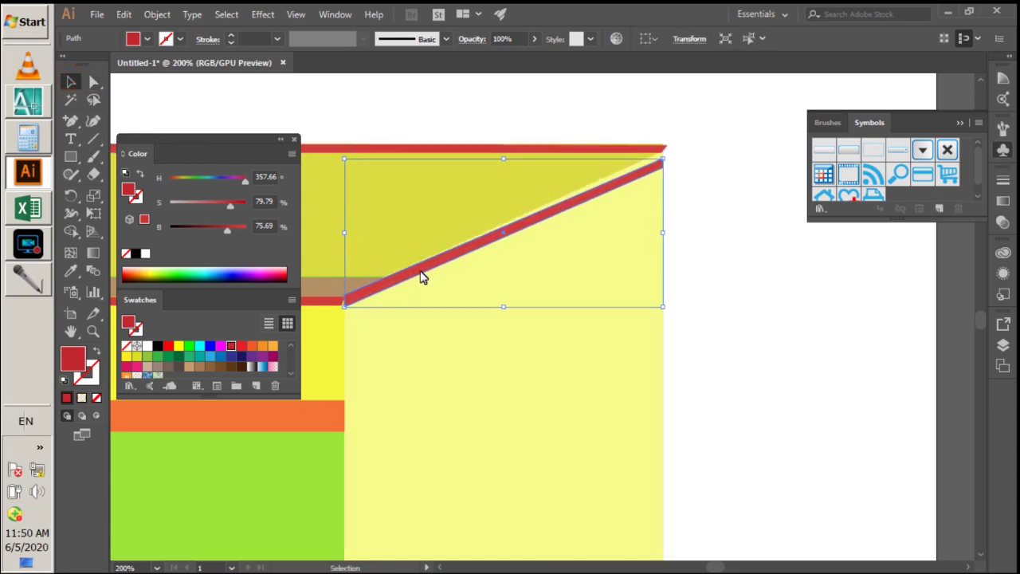
pyautogui.click(717, 176)
pyautogui.moveTo(662, 171); pyautogui.dragTo(662, 152)
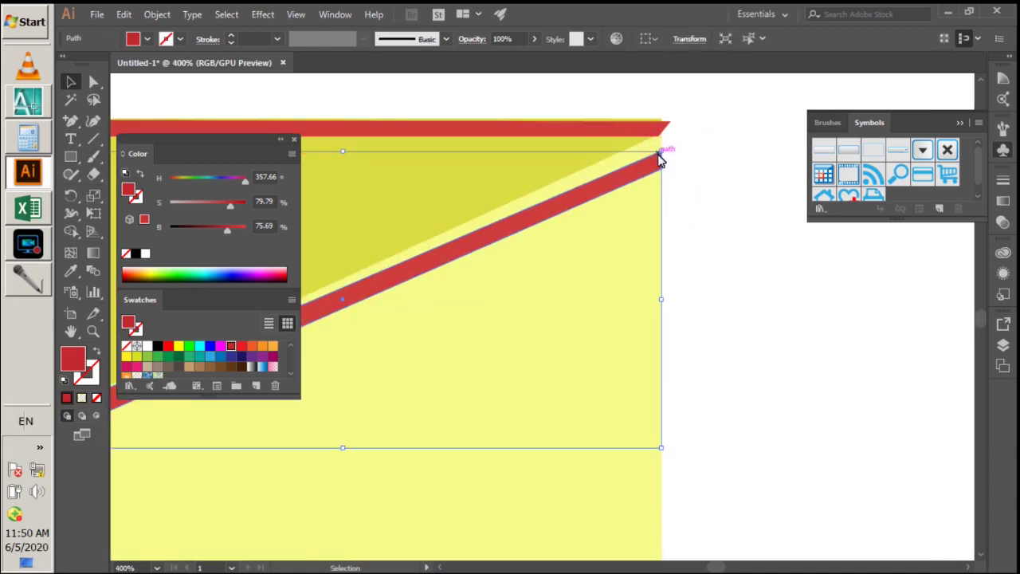
# - Bring the diagonal strip's right corner points up to meet the top edge
pyautogui.click(92, 82)
pyautogui.moveTo(661, 150); pyautogui.dragTo(663, 130)
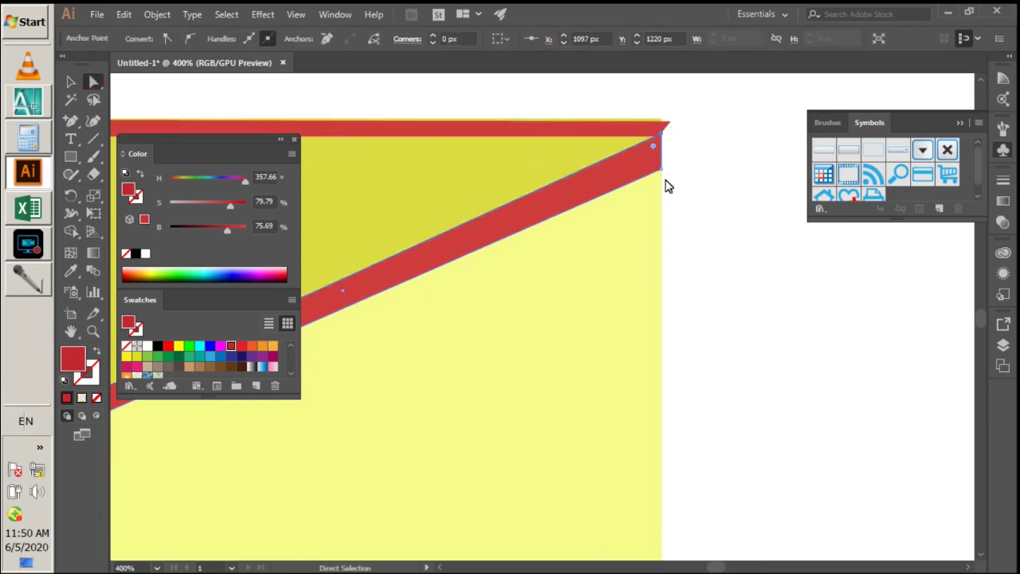
pyautogui.moveTo(664, 174); pyautogui.dragTo(668, 134)
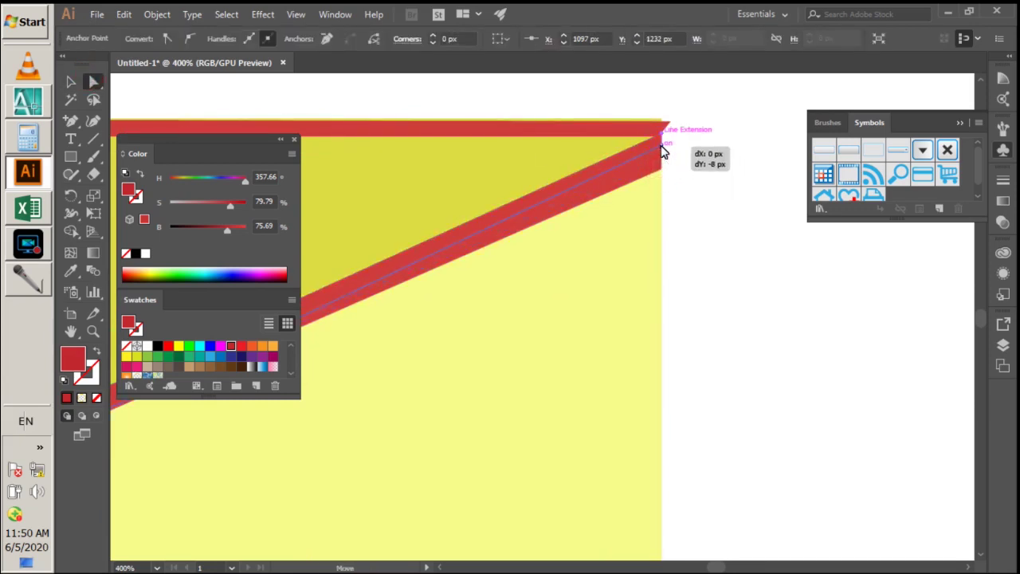
pyautogui.click(668, 133)
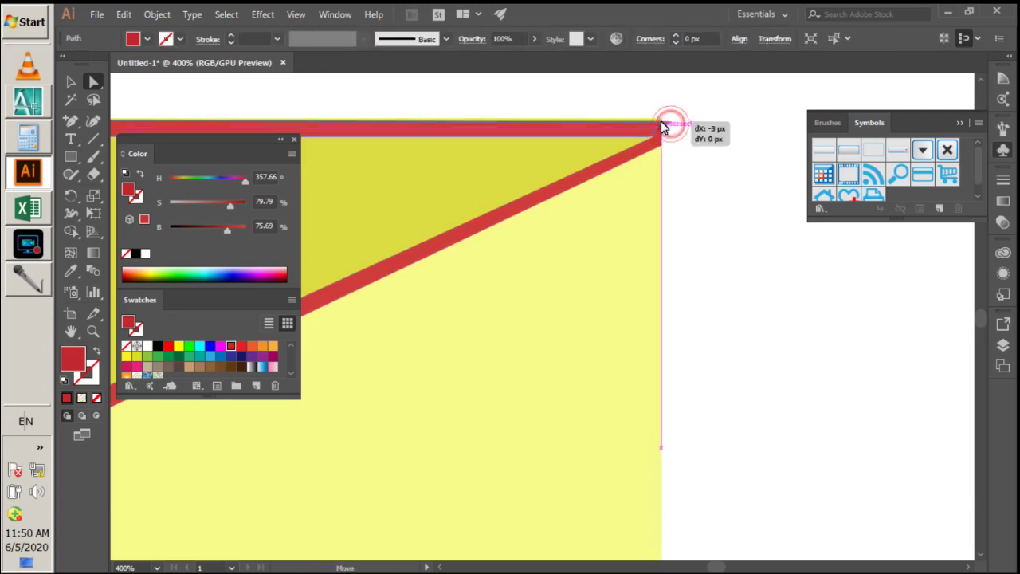
pyautogui.moveTo(661, 126)
pyautogui.mouseDown()
pyautogui.moveTo(660, 142)
pyautogui.moveTo(668, 130)
pyautogui.mouseUp()
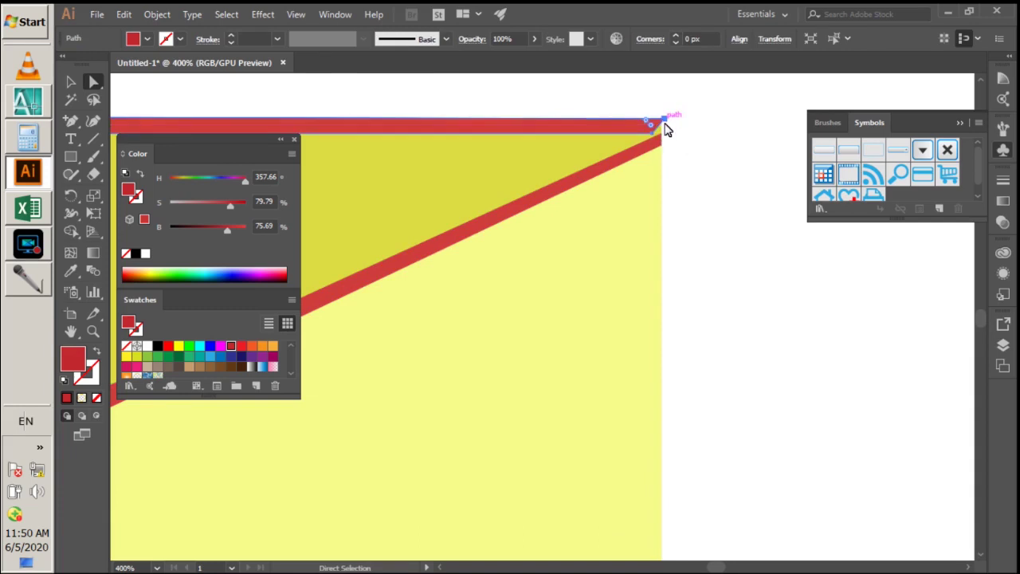
pyautogui.click(662, 137)
pyautogui.click(660, 137)
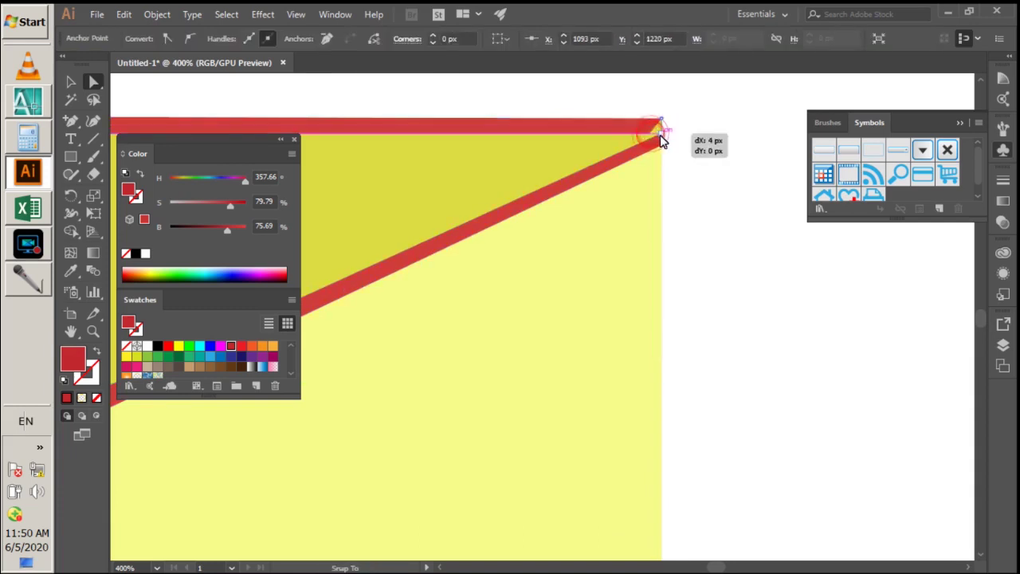
pyautogui.click(663, 125)
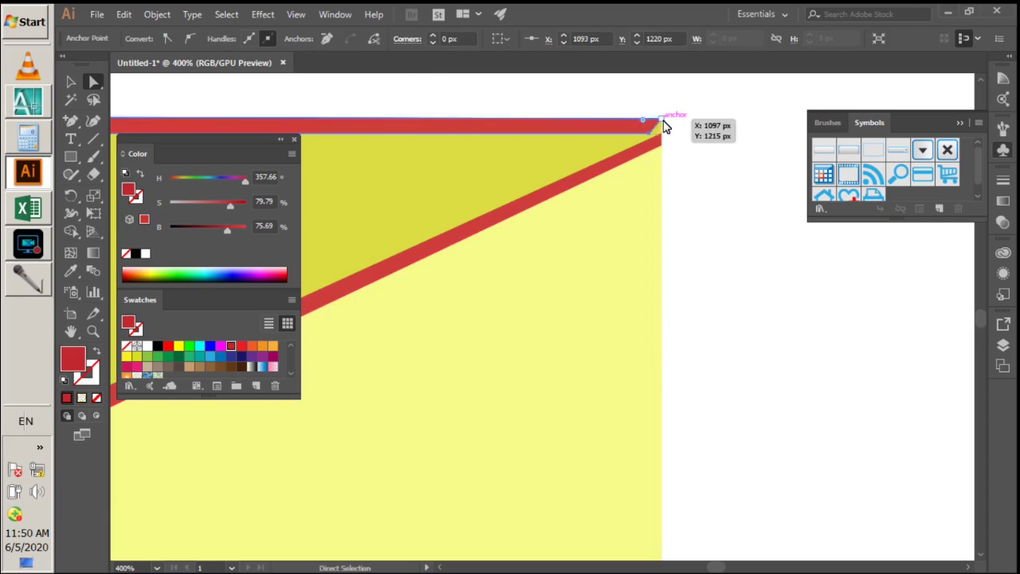
# - Snap the red rim's top-right corner point onto the wall's corner, nudging it up and left
pyautogui.moveTo(662, 125); pyautogui.dragTo(664, 124)
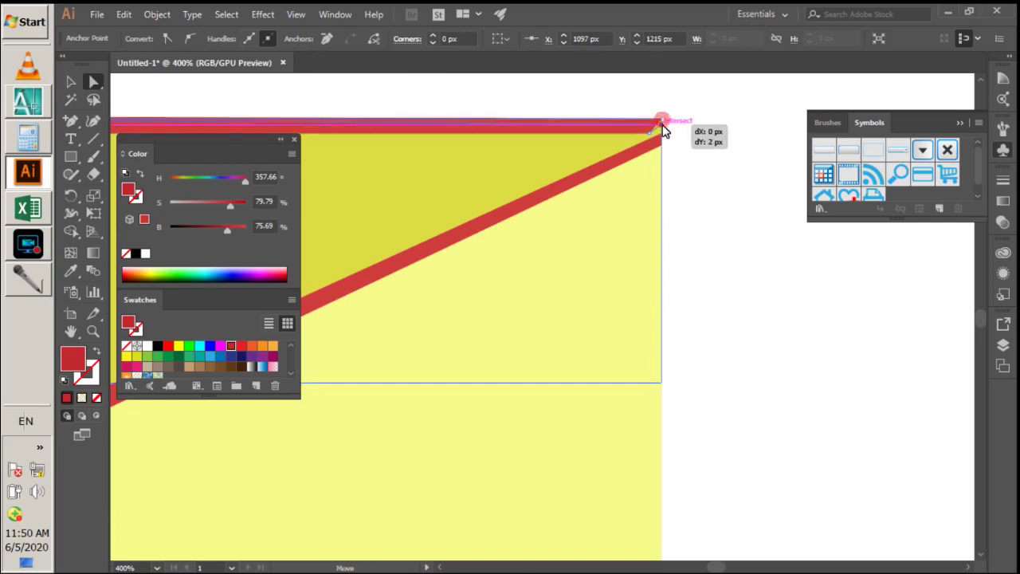
pyautogui.moveTo(661, 125); pyautogui.dragTo(665, 140)
pyautogui.hotkey('ctrl', 'z')
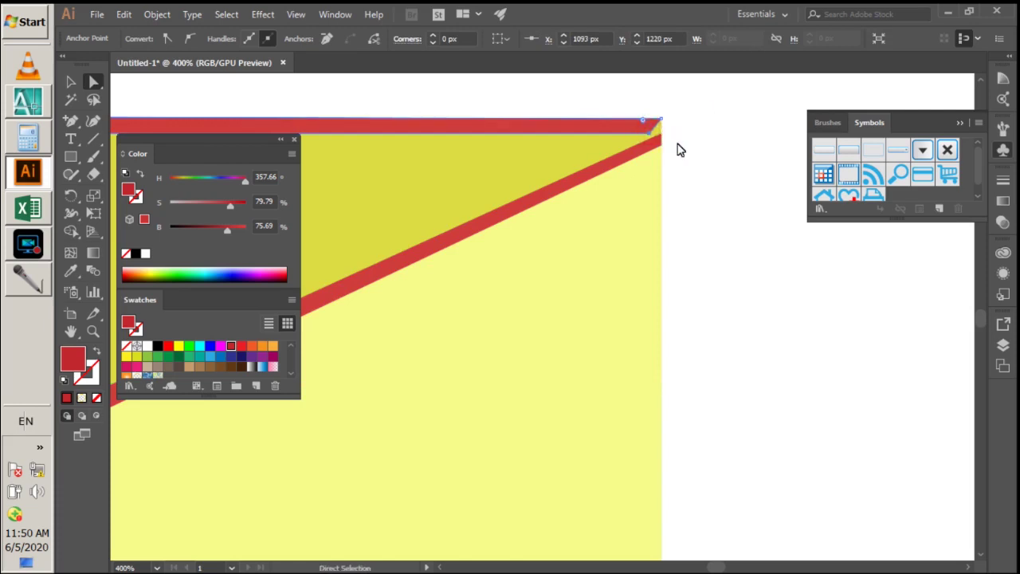
pyautogui.moveTo(647, 139); pyautogui.dragTo(665, 140)
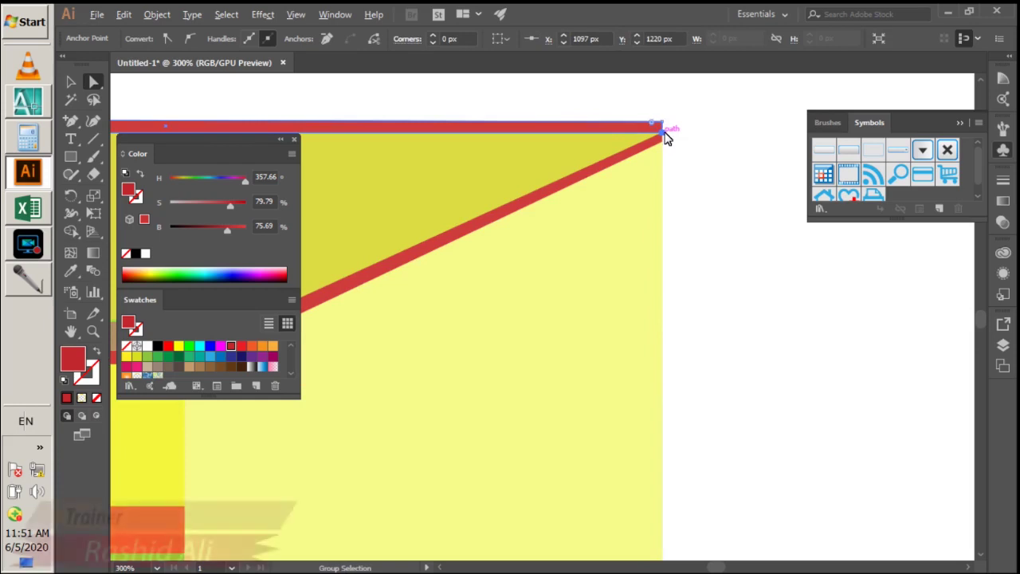
pyautogui.press('Up')
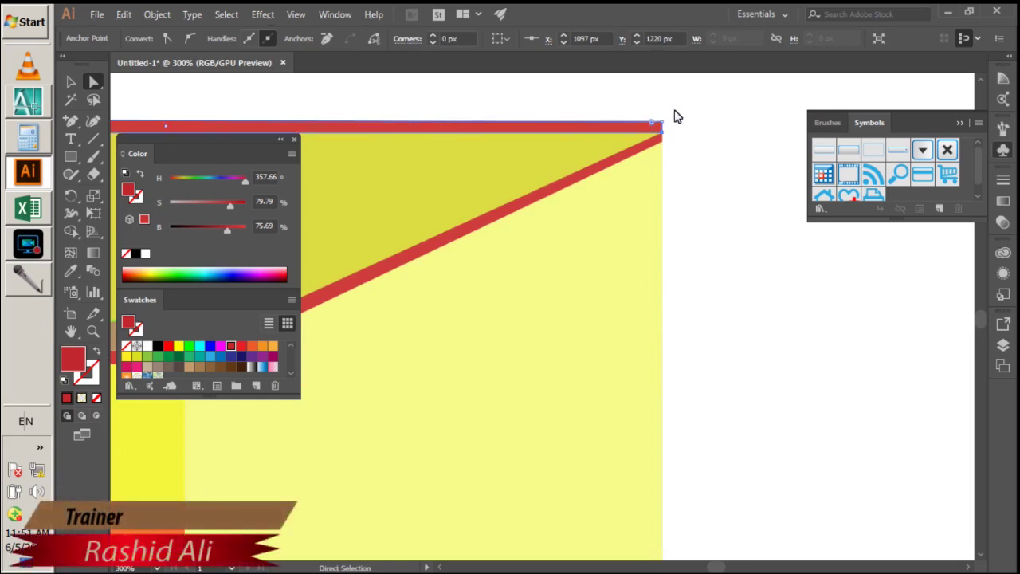
pyautogui.click(662, 122)
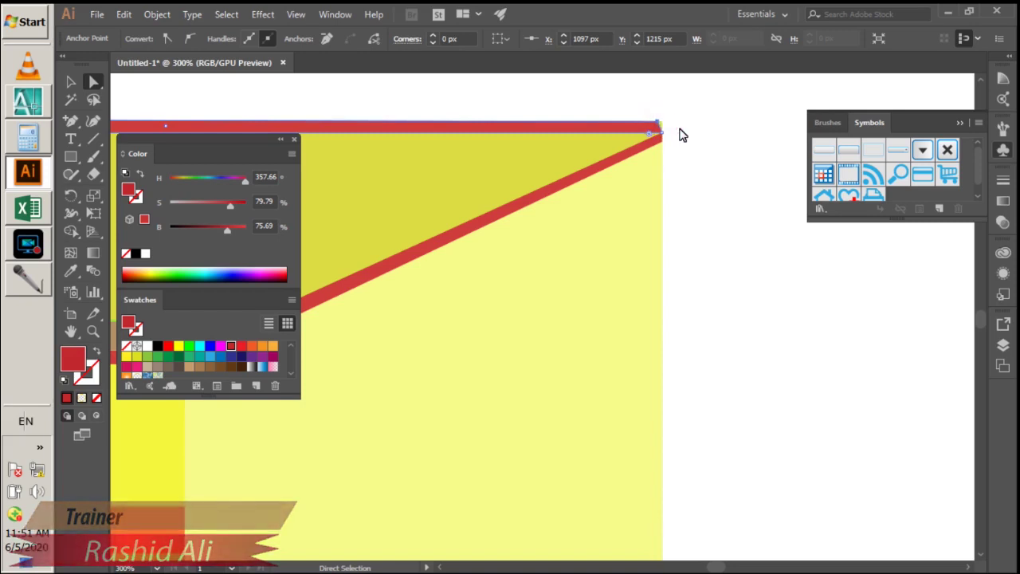
pyautogui.press('Left')
pyautogui.press('Left')
pyautogui.press('Left')
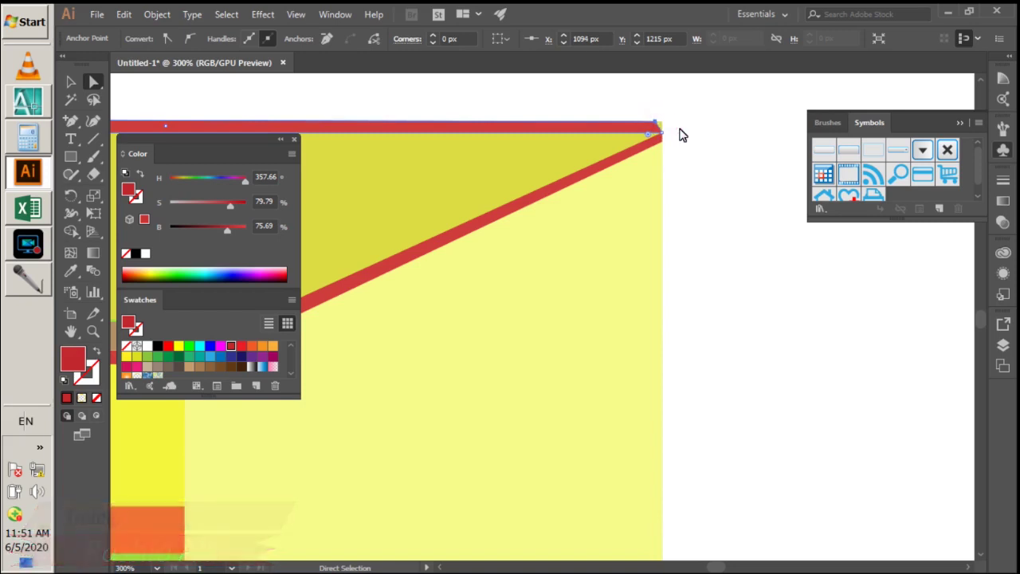
# - Adjust the yellow wall's top-right corner and add an anchor on its right edge
pyautogui.scroll(2, 682, 134)
pyautogui.moveTo(639, 119)
pyautogui.mouseDown()
pyautogui.moveTo(648, 126)
pyautogui.moveTo(637, 118)
pyautogui.mouseUp()
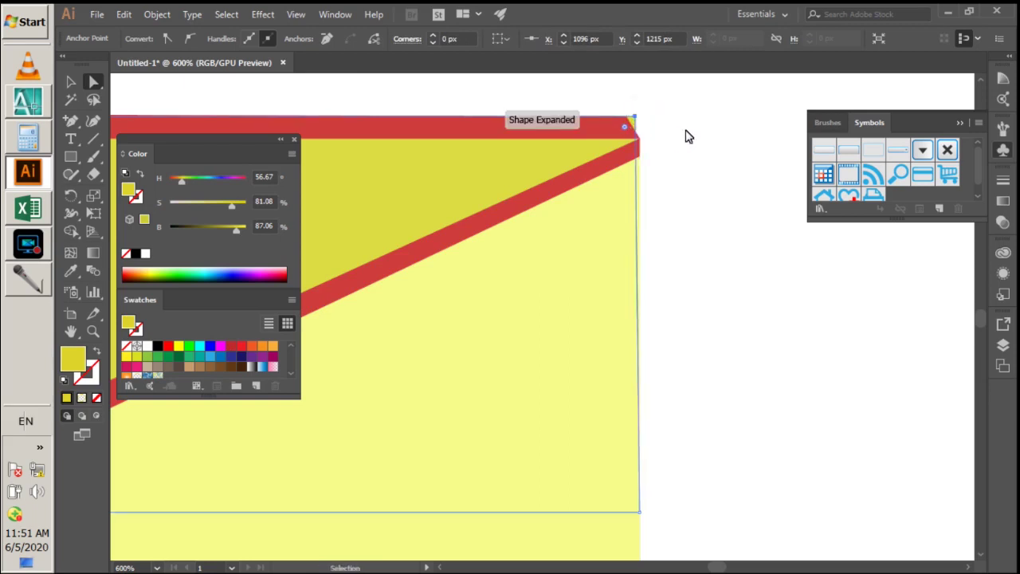
pyautogui.click(71, 122)
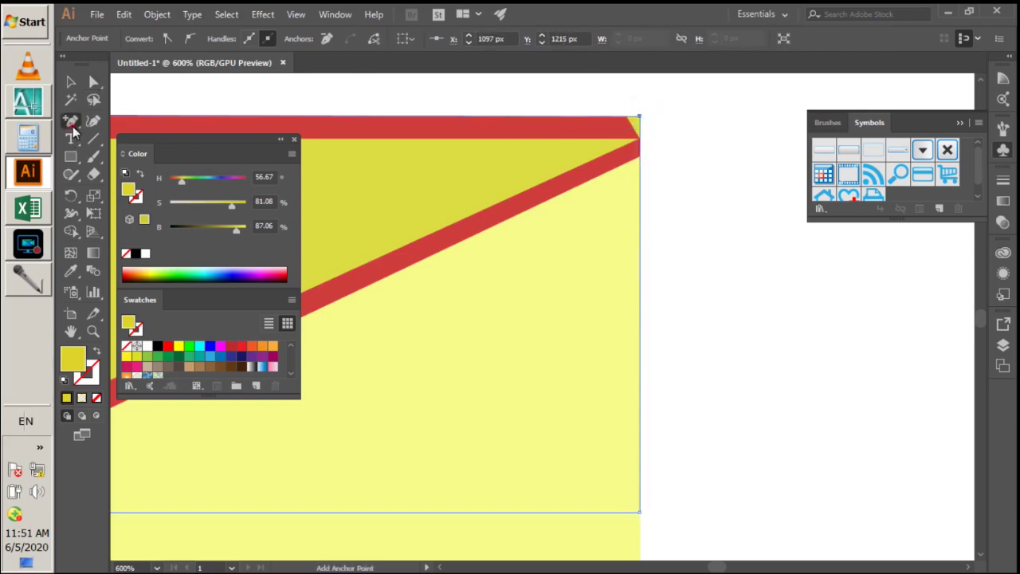
pyautogui.click(643, 140)
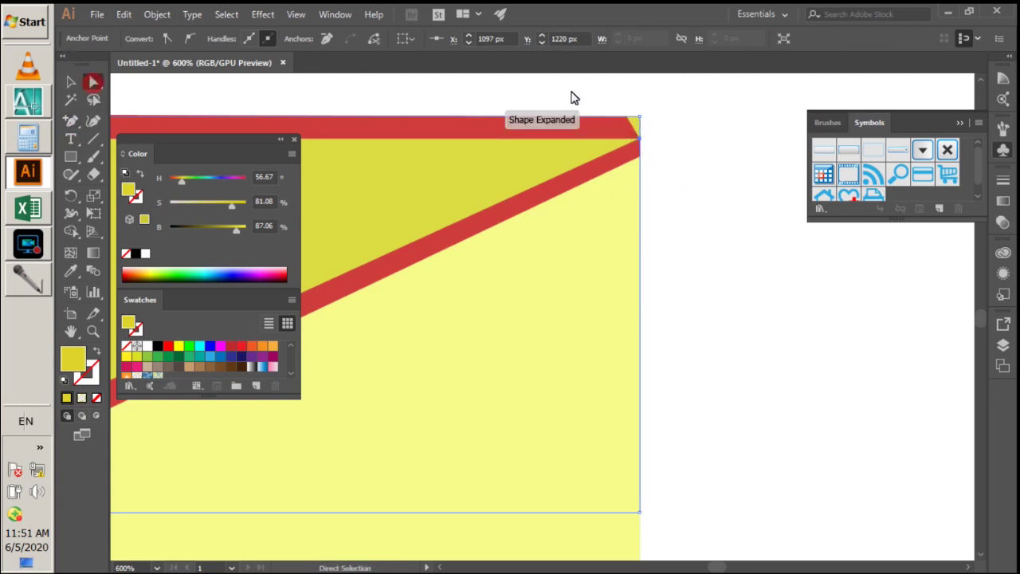
pyautogui.click(631, 116)
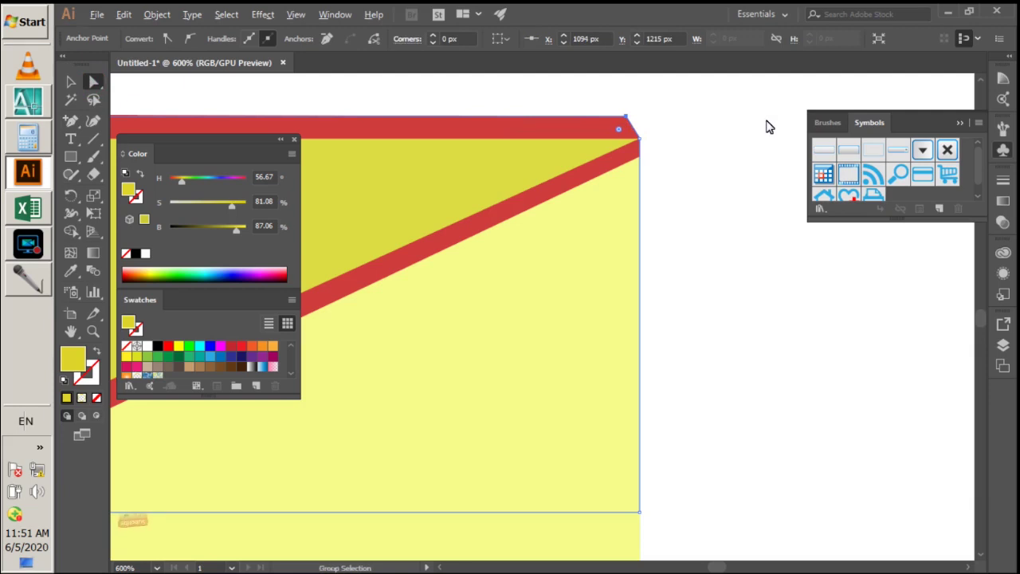
pyautogui.scroll(-3, 765, 128)
pyautogui.click(709, 184)
pyautogui.scroll(-3, 745, 192)
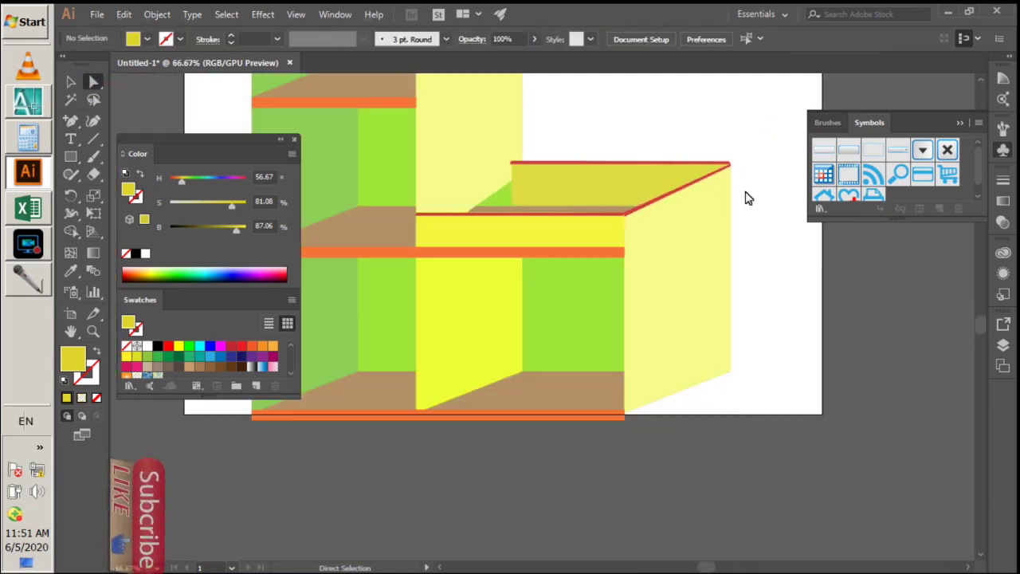
# - Pull the front red rim's corner anchor up to meet the slanted side rim
pyautogui.scroll(3, 602, 219)
pyautogui.scroll(1, 672, 219)
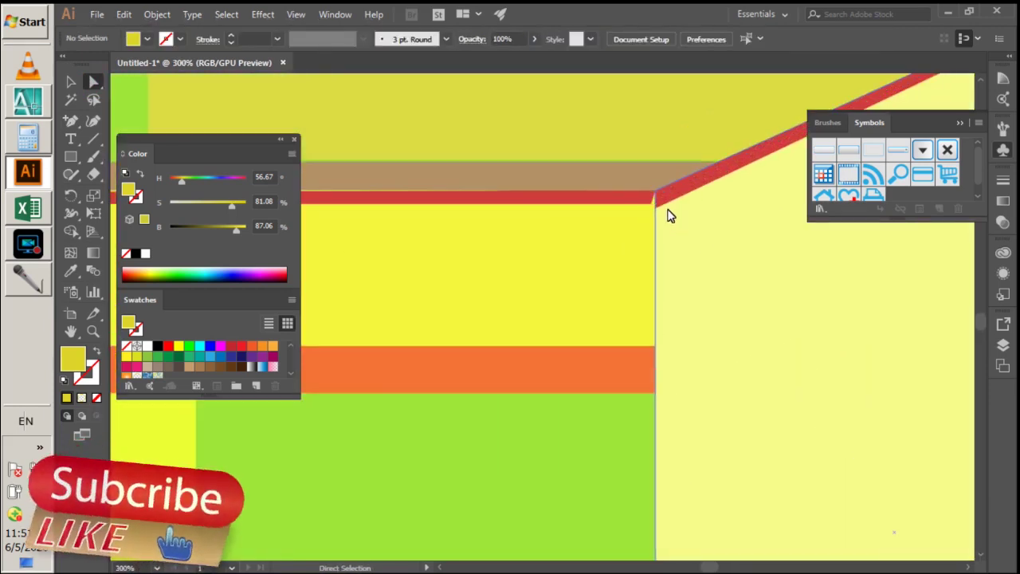
pyautogui.click(644, 197)
pyautogui.scroll(2, 646, 209)
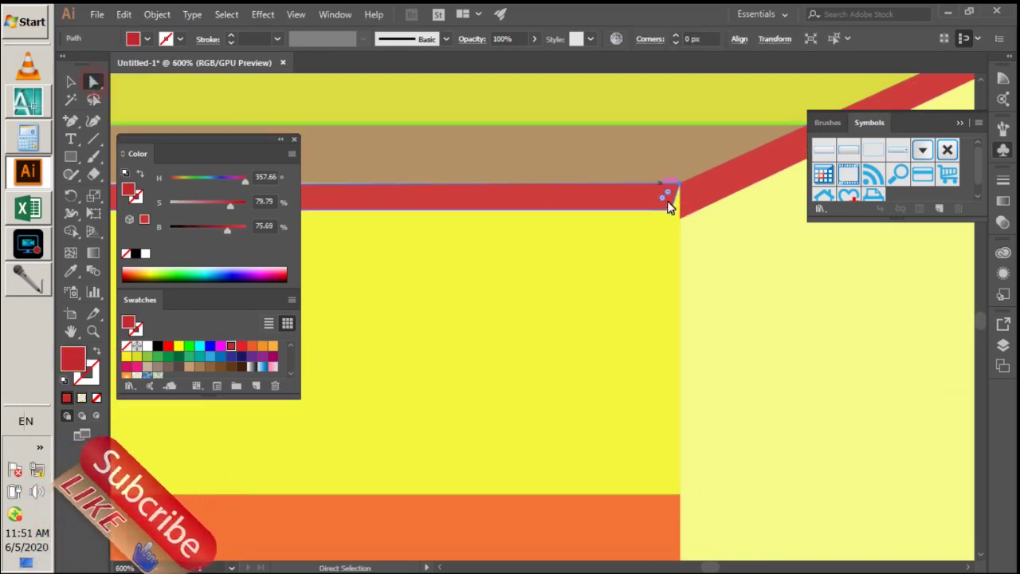
pyautogui.click(674, 209)
pyautogui.moveTo(674, 209)
pyautogui.mouseDown()
pyautogui.moveTo(681, 190)
pyautogui.moveTo(683, 228)
pyautogui.moveTo(683, 198)
pyautogui.mouseUp()
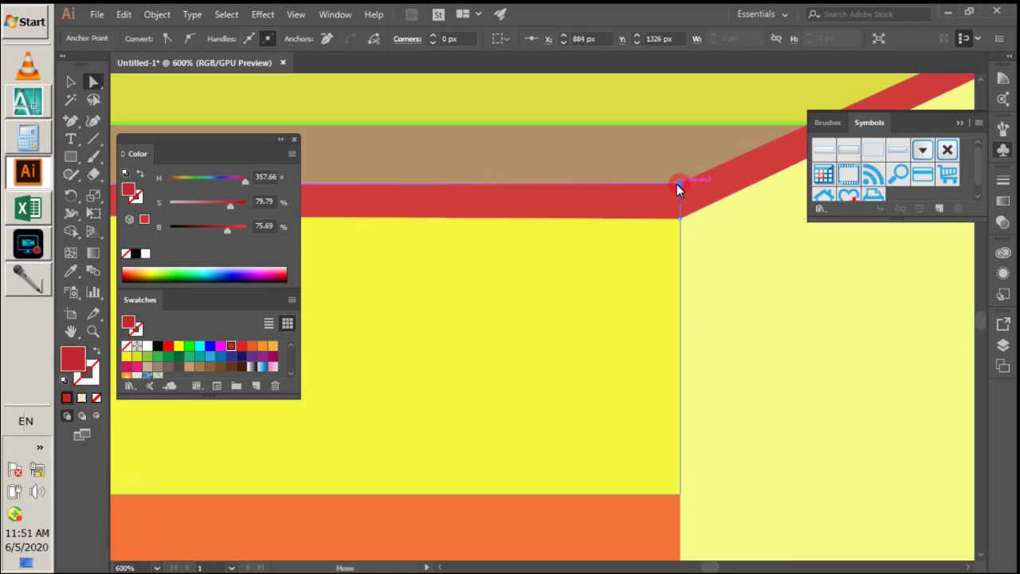
pyautogui.moveTo(677, 190); pyautogui.dragTo(681, 196)
# - Deselect the rim and bring the tall yellow wall's upper storey into view
pyautogui.scroll(-1, 686, 197)
pyautogui.scroll(-3, 689, 197)
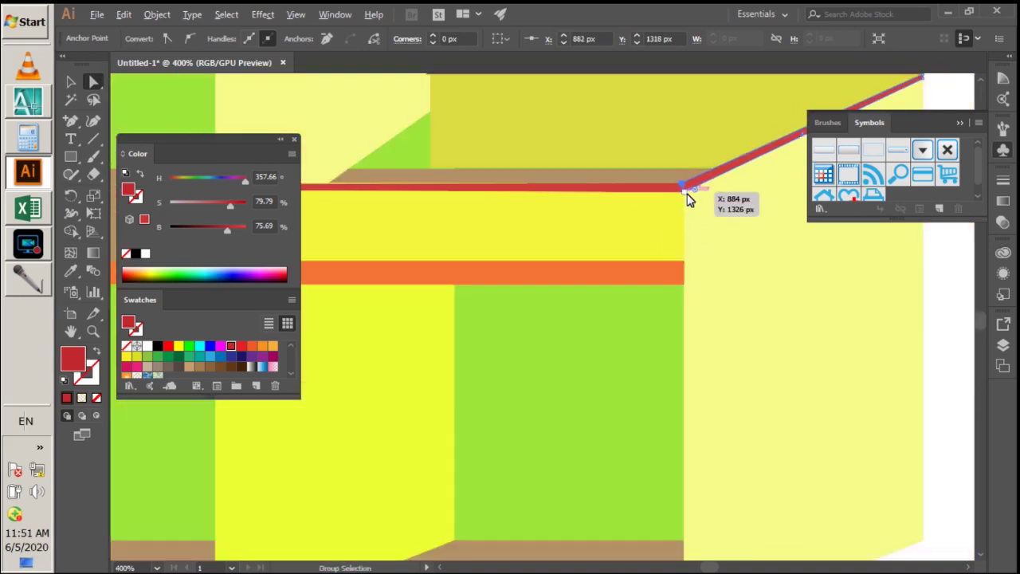
pyautogui.scroll(-3, 689, 198)
pyautogui.click(71, 82)
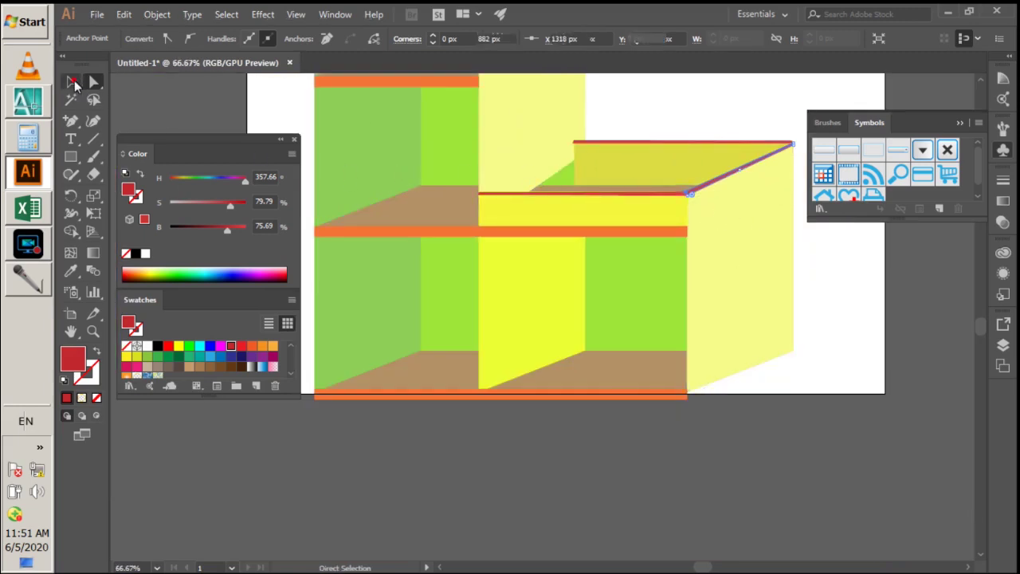
pyautogui.click(849, 284)
pyautogui.scroll(1, 807, 114)
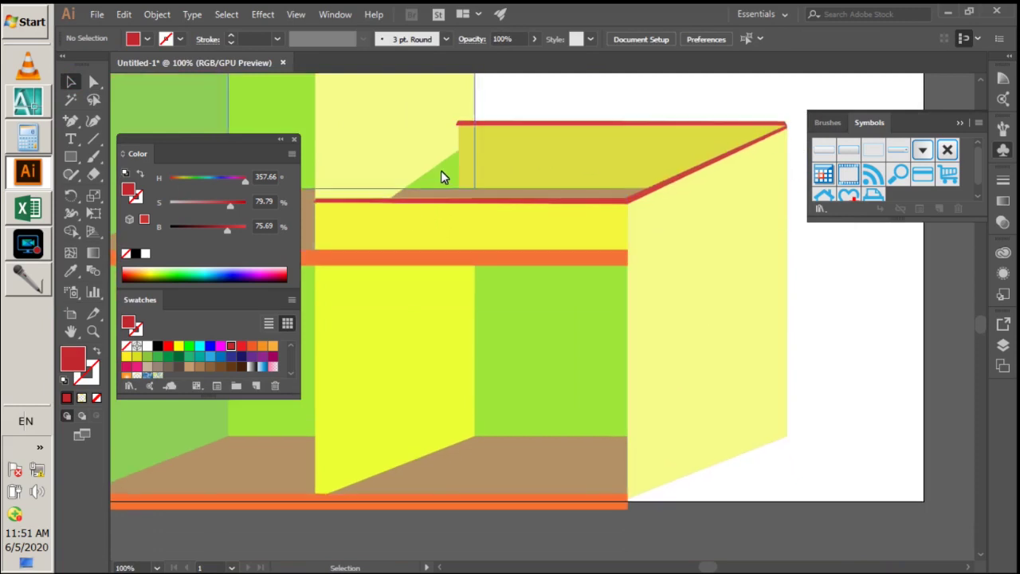
pyautogui.scroll(-2, 355, 155)
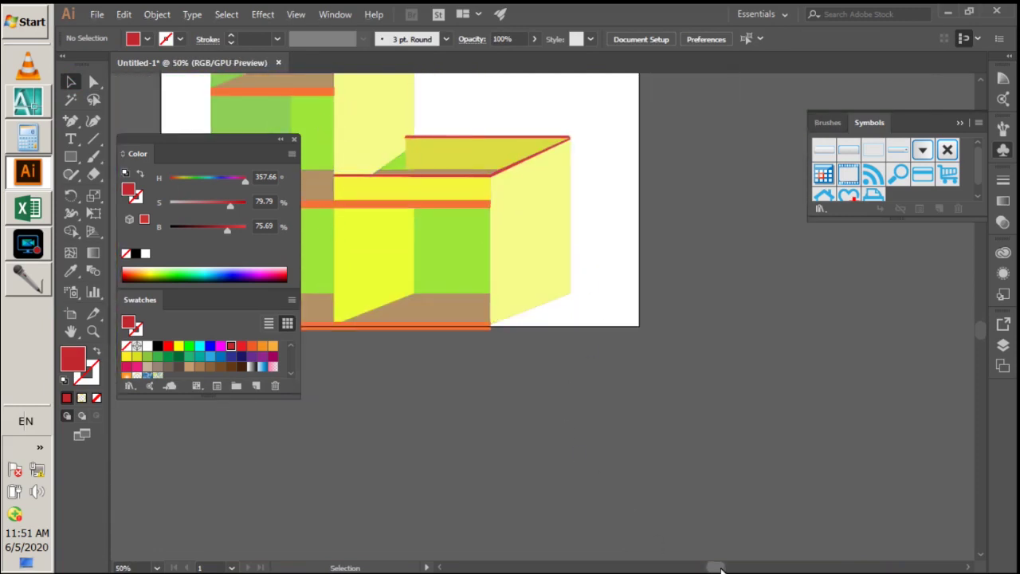
pyautogui.moveTo(720, 568); pyautogui.dragTo(698, 569)
pyautogui.scroll(1, 566, 319)
pyautogui.scroll(2, 545, 271)
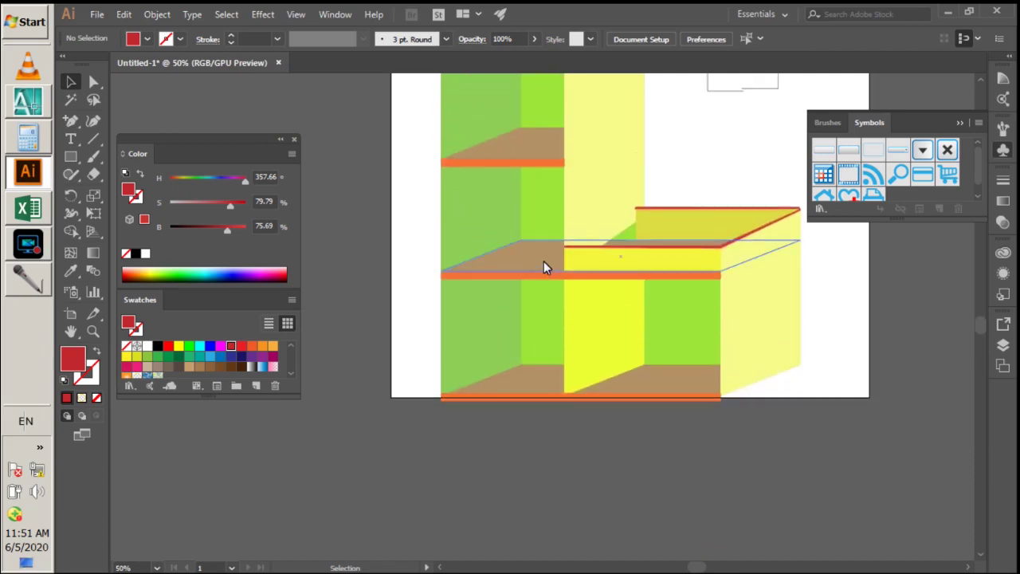
pyautogui.scroll(2, 546, 267)
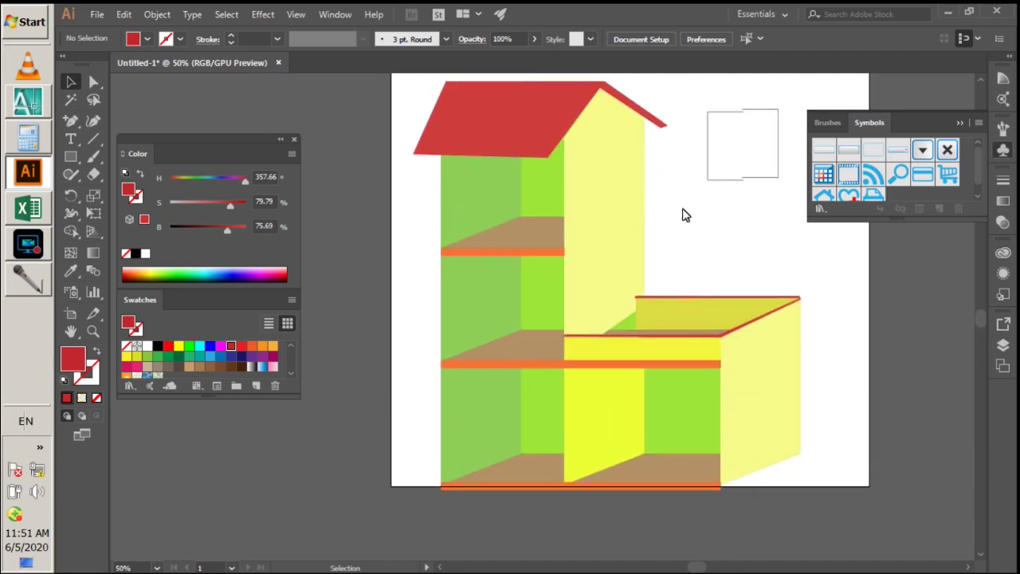
pyautogui.press('m')
# - Draw a small rectangle on the upper yellow wall and raise its right edge to slant it
pyautogui.moveTo(582, 143); pyautogui.dragTo(611, 194)
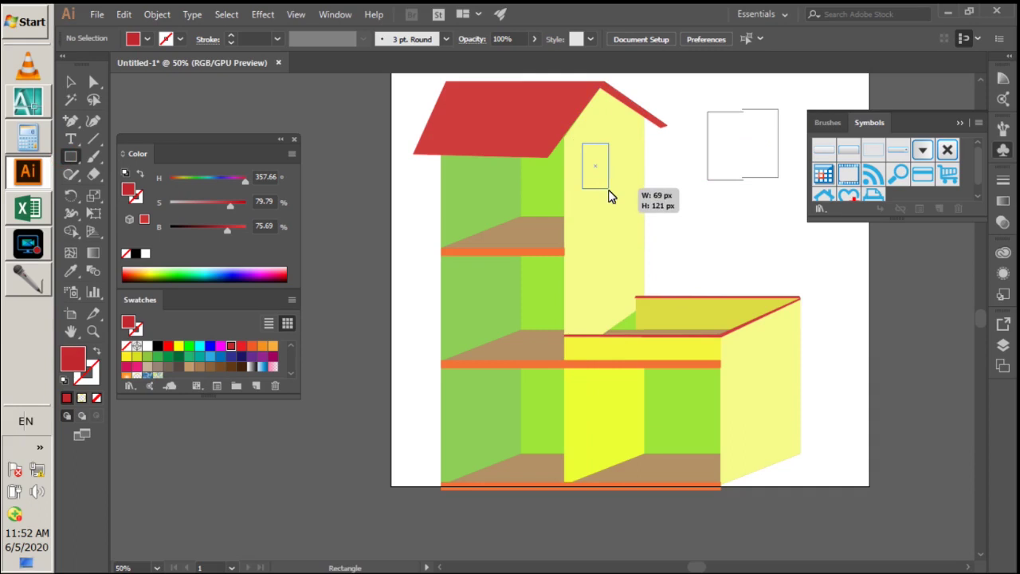
pyautogui.moveTo(611, 194); pyautogui.dragTo(610, 196)
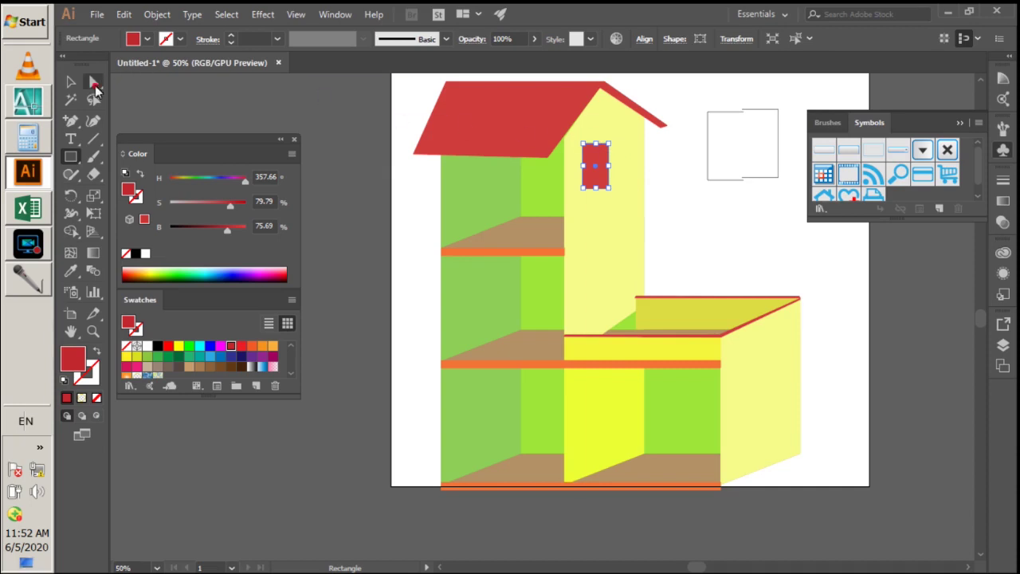
pyautogui.click(95, 85)
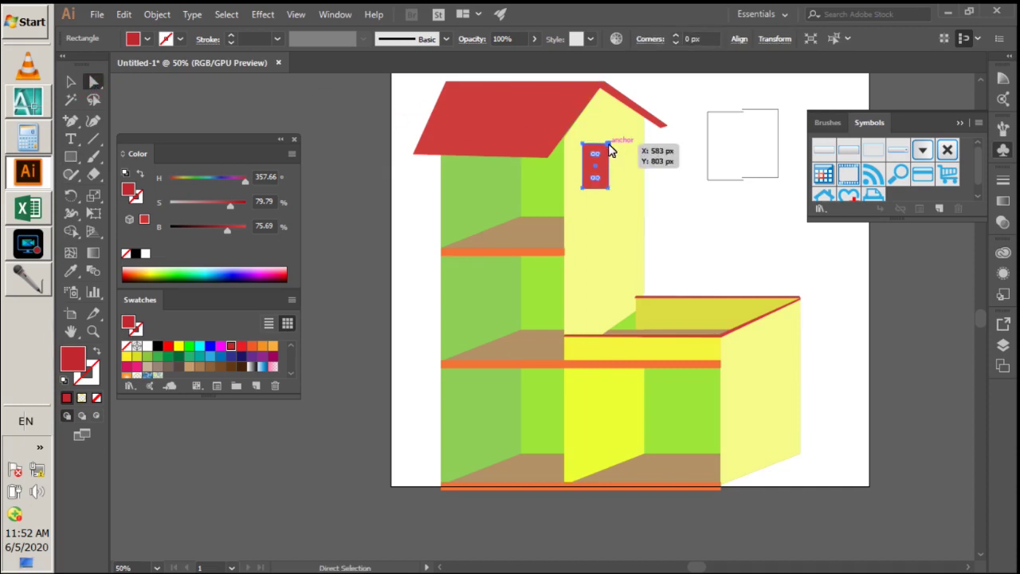
pyautogui.click(608, 147)
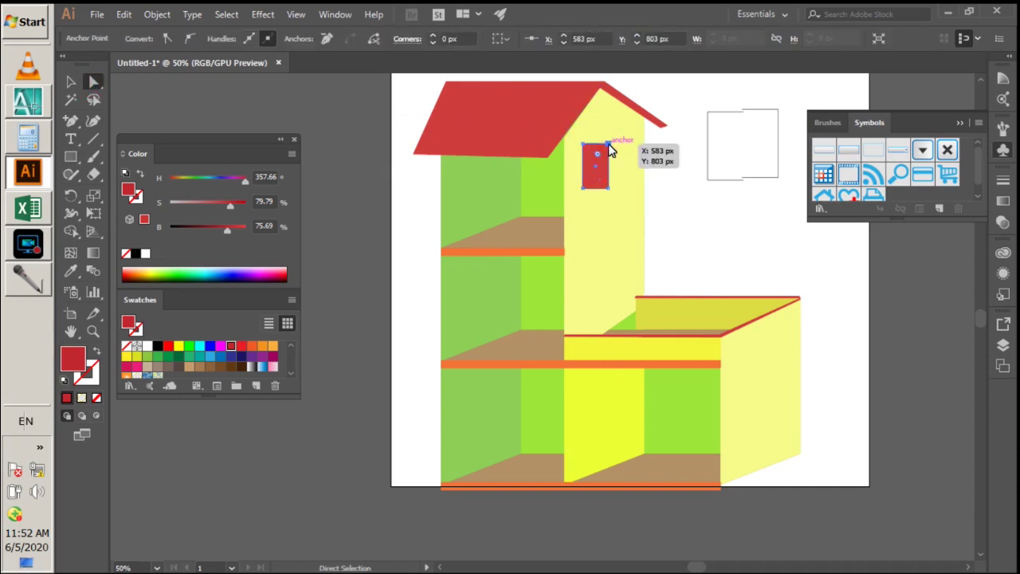
pyautogui.click(608, 189)
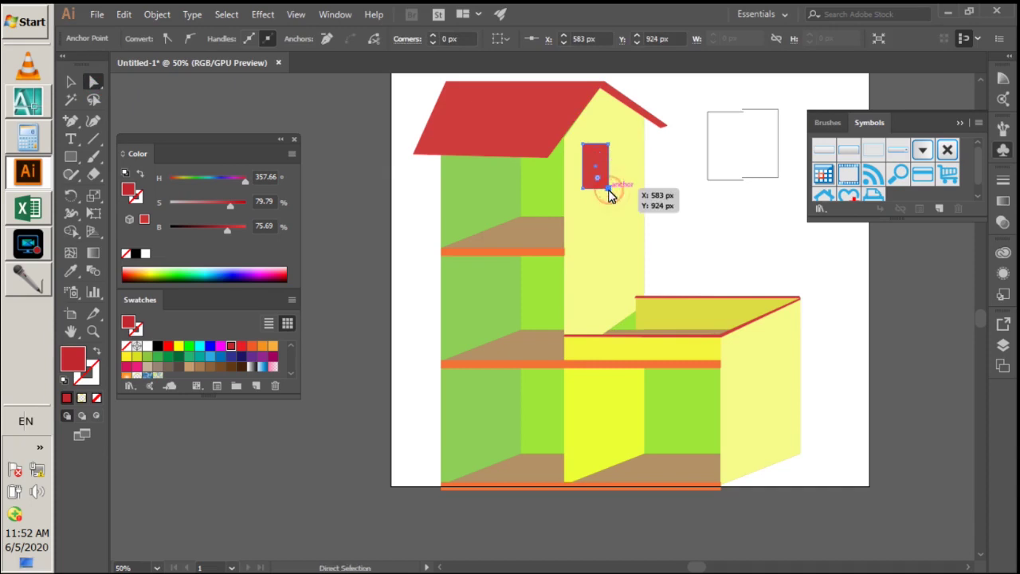
pyautogui.click(608, 188)
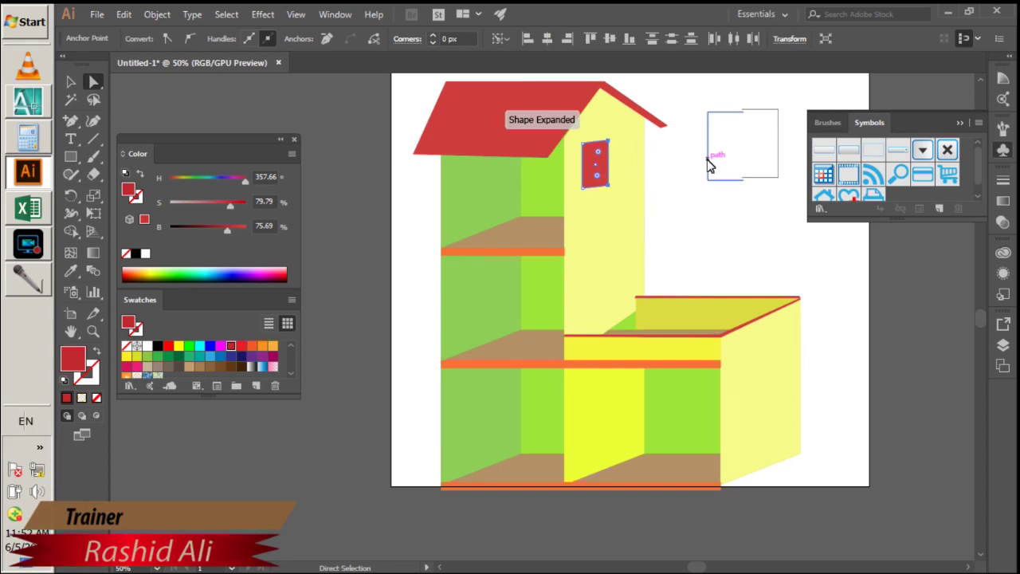
pyautogui.press('Up')
pyautogui.press('Up')
pyautogui.press('Up')
pyautogui.press('Up')
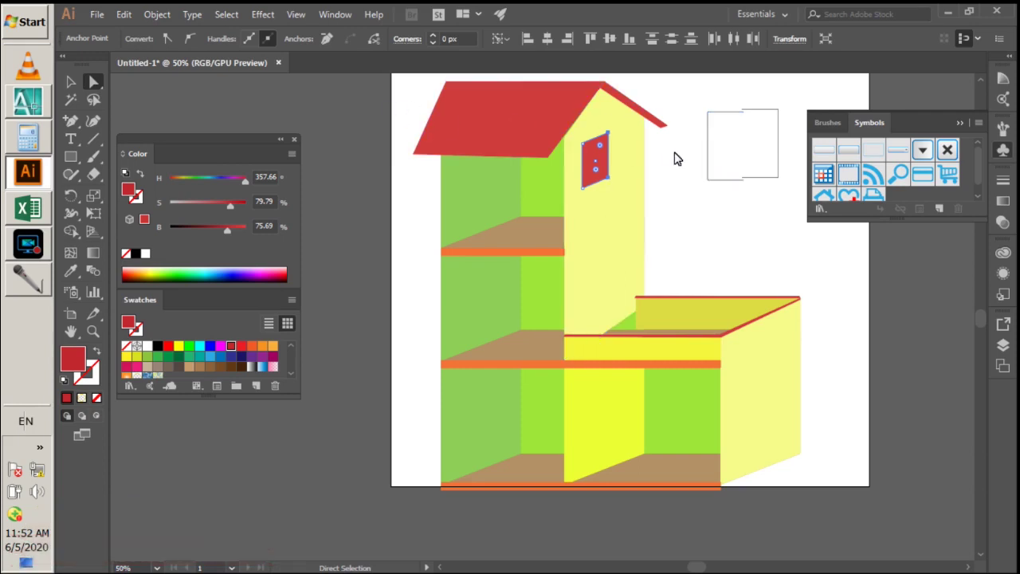
# - Fill the slanted window shape with cyan
pyautogui.scroll(2, 671, 125)
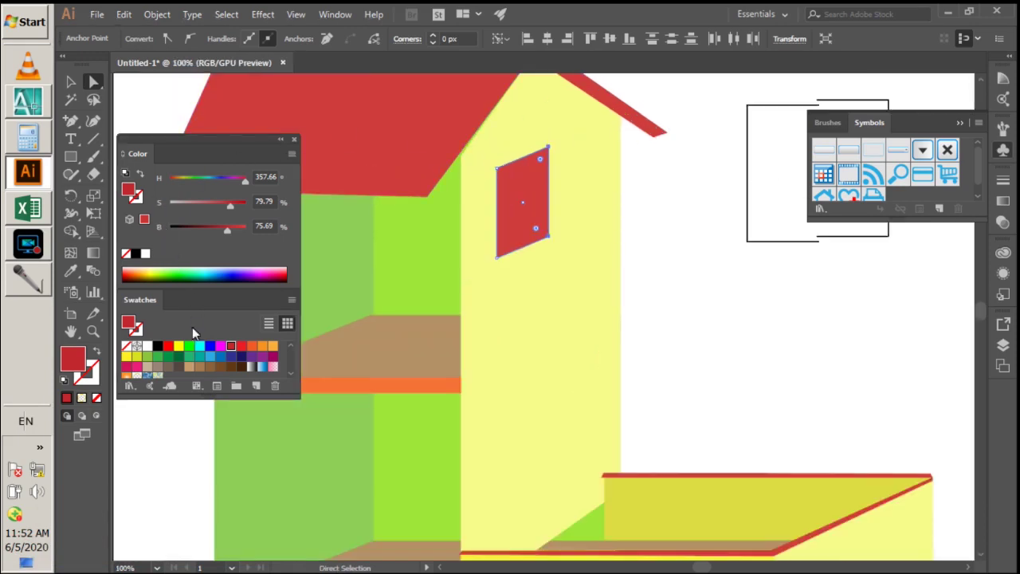
pyautogui.click(199, 347)
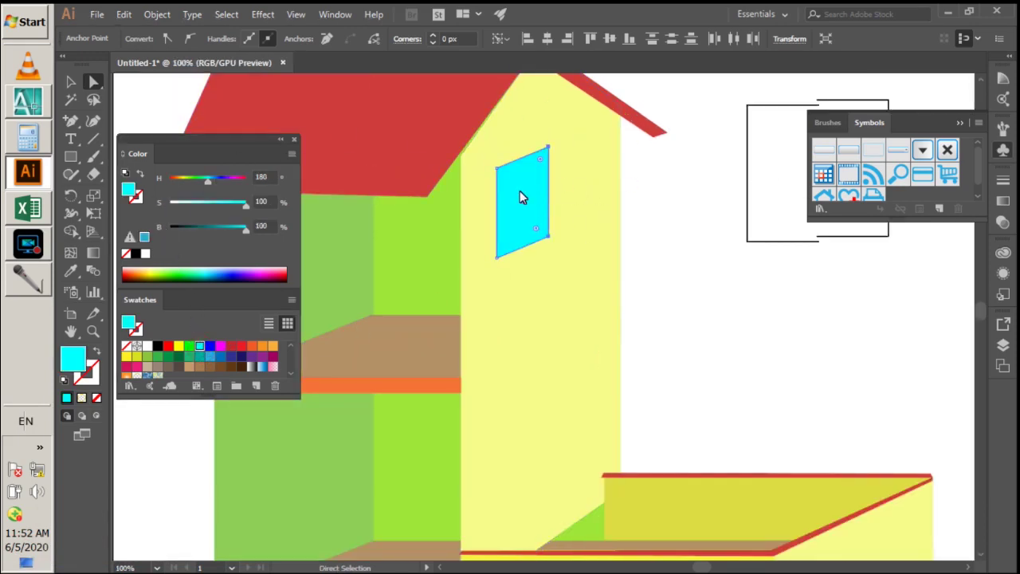
pyautogui.keyDown('shift'); pyautogui.click(433, 171); pyautogui.keyUp('shift')
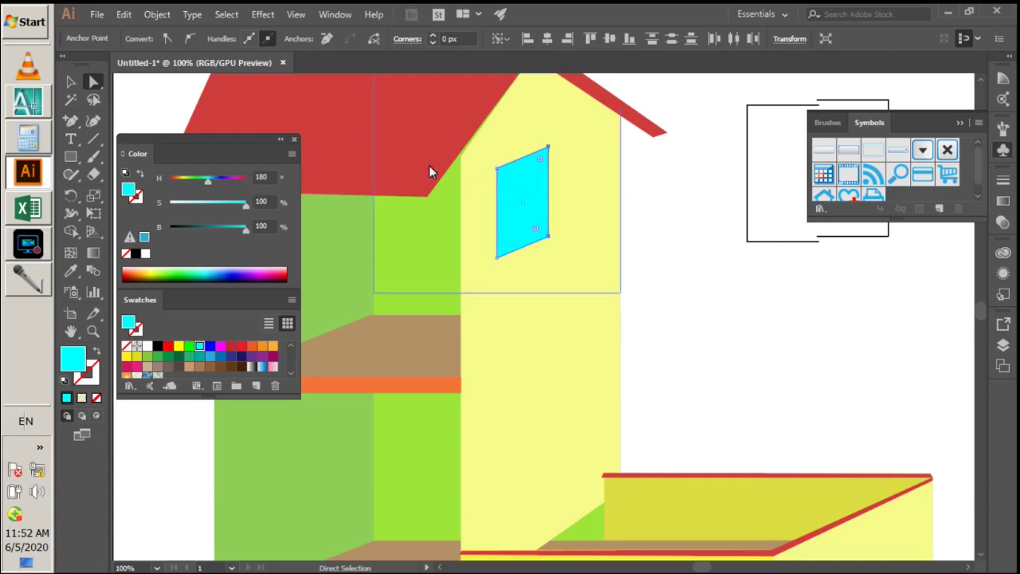
# - Apply a 10 px Offset Path to the cyan window to create a larger frame copy
pyautogui.click(157, 14)
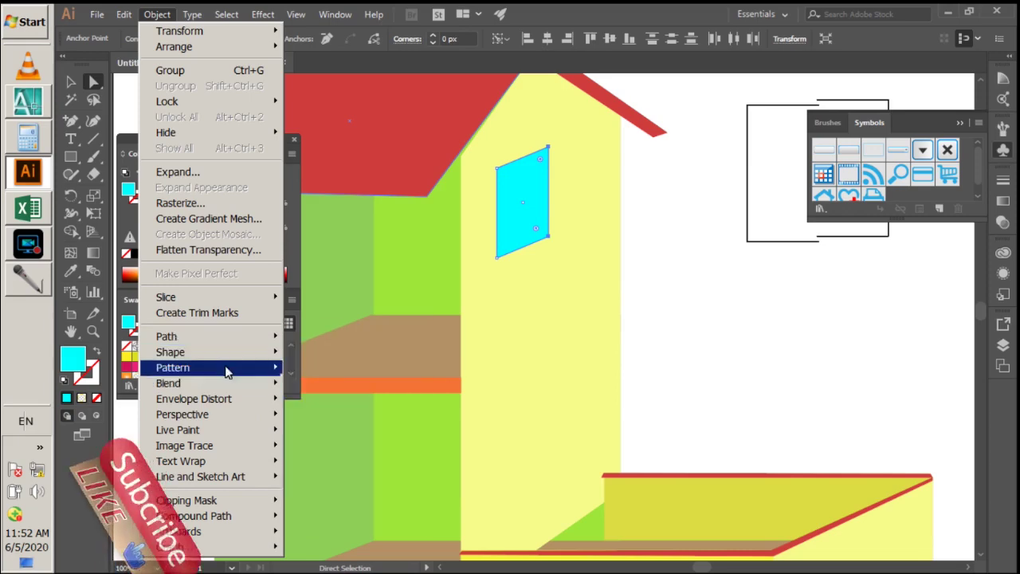
pyautogui.moveTo(171, 336)
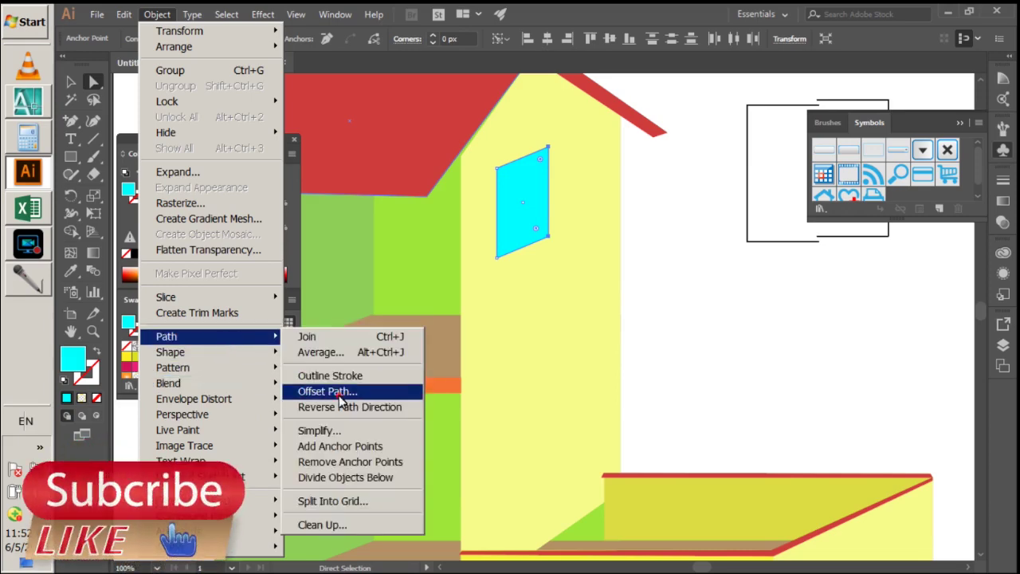
pyautogui.click(338, 393)
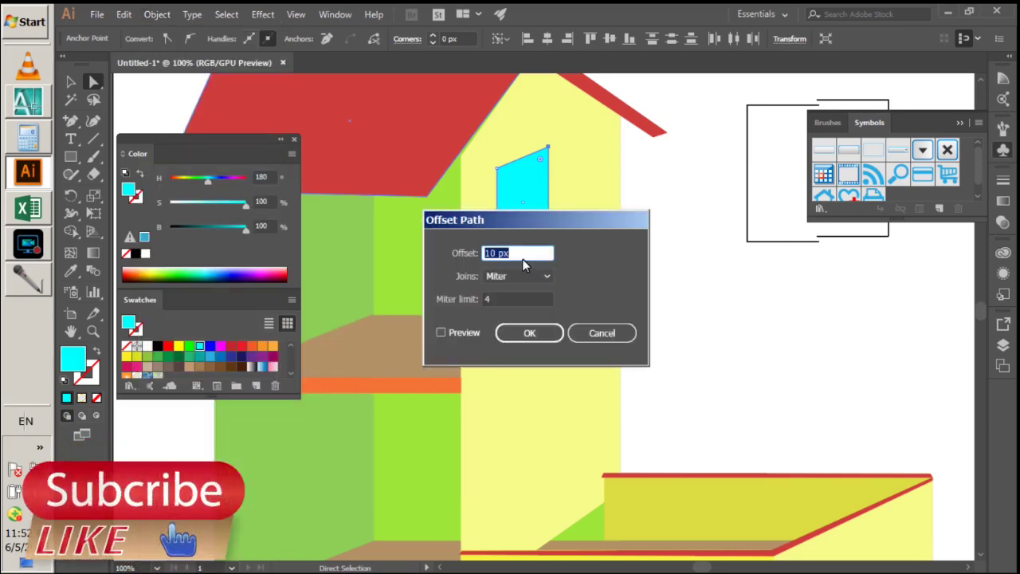
pyautogui.click(463, 333)
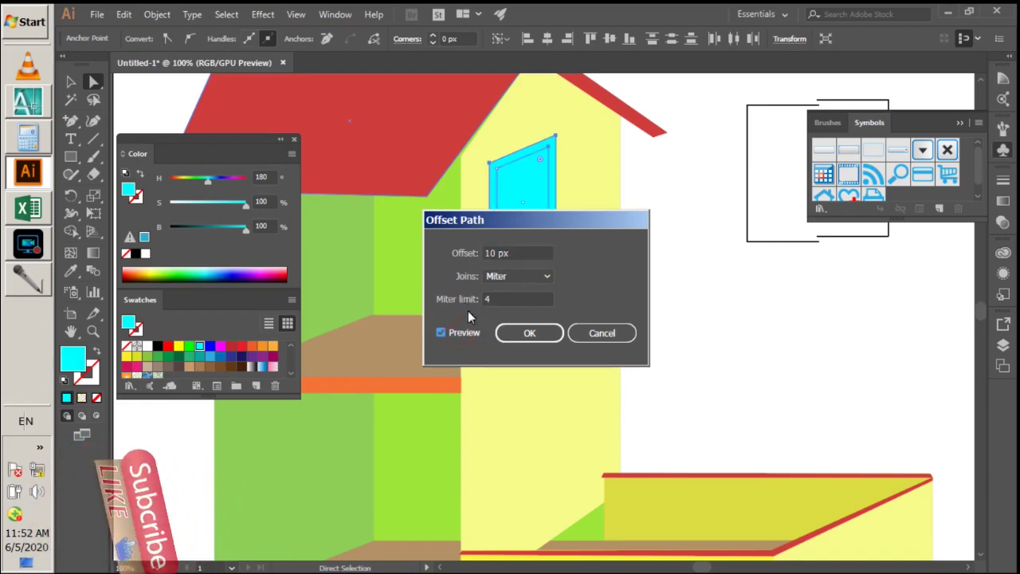
pyautogui.moveTo(516, 253); pyautogui.dragTo(483, 254)
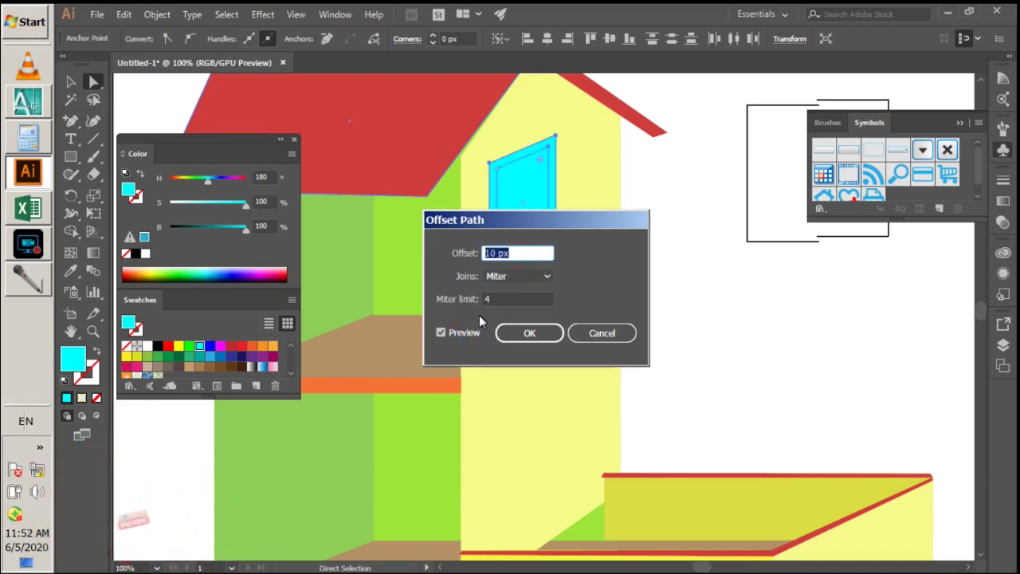
pyautogui.click(521, 333)
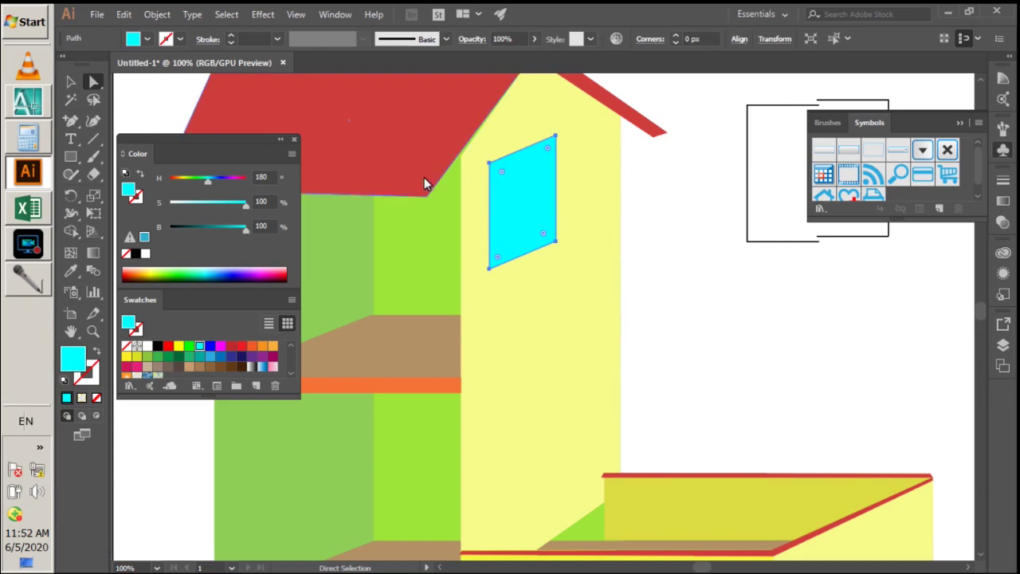
pyautogui.click(514, 196)
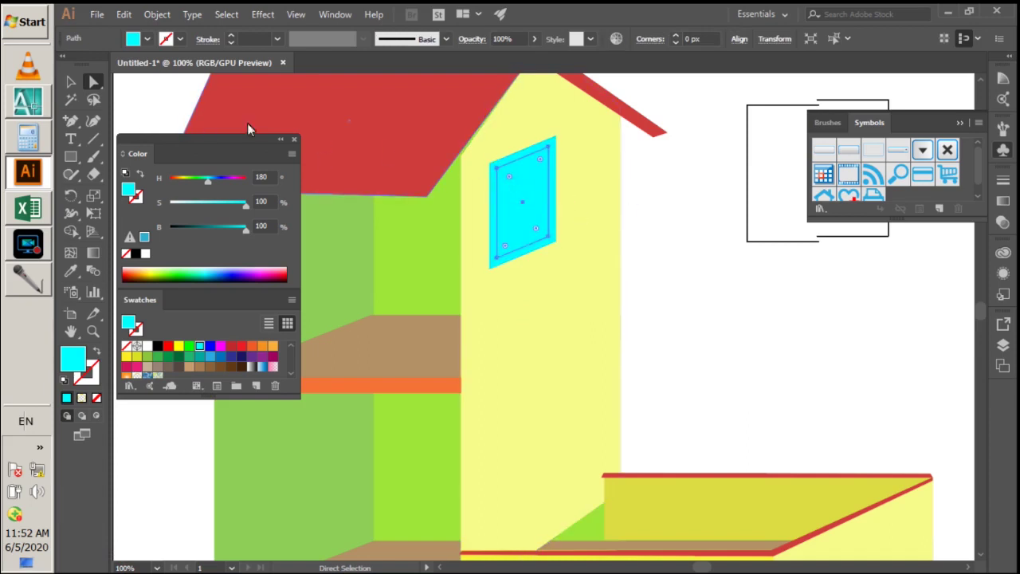
pyautogui.press('v')
pyautogui.click(679, 236)
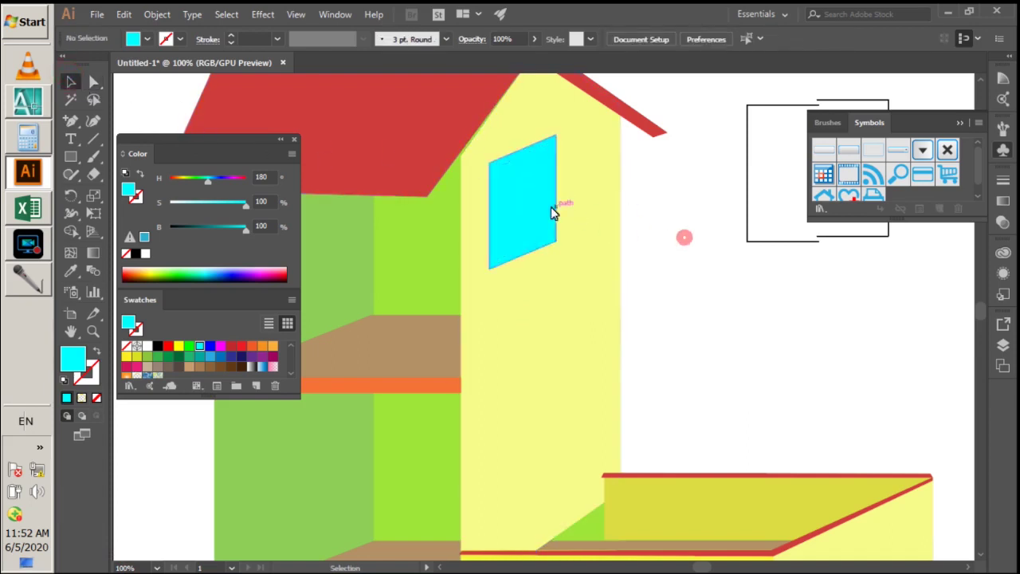
# - Colour the window's outer offset frame dark navy
pyautogui.click(502, 167)
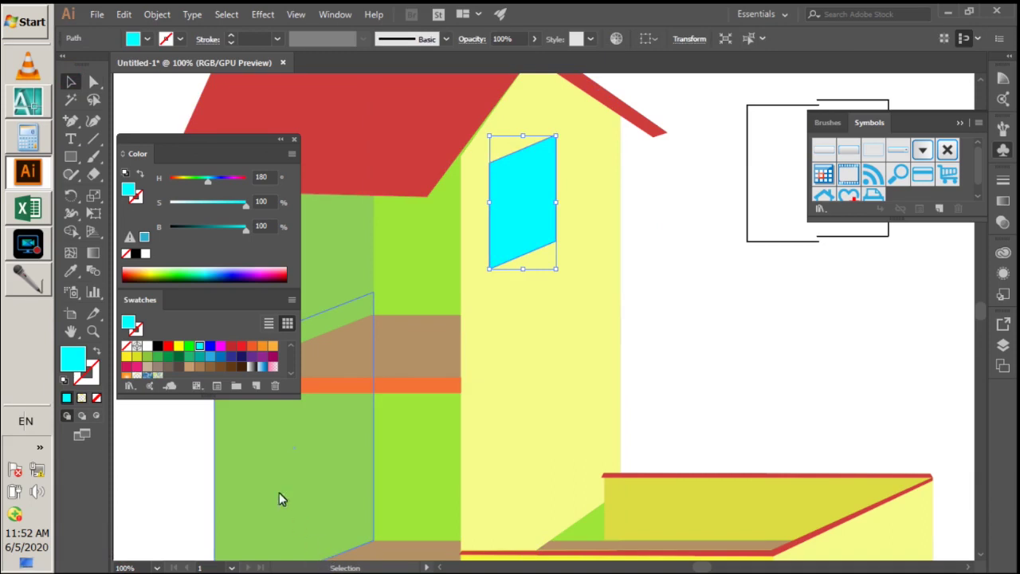
pyautogui.click(219, 358)
pyautogui.click(674, 281)
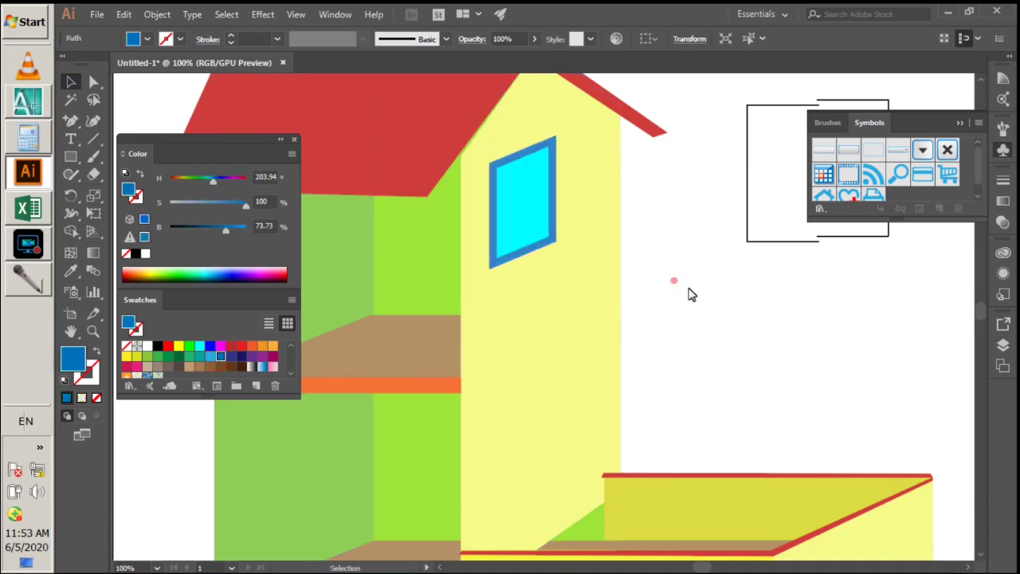
pyautogui.click(501, 168)
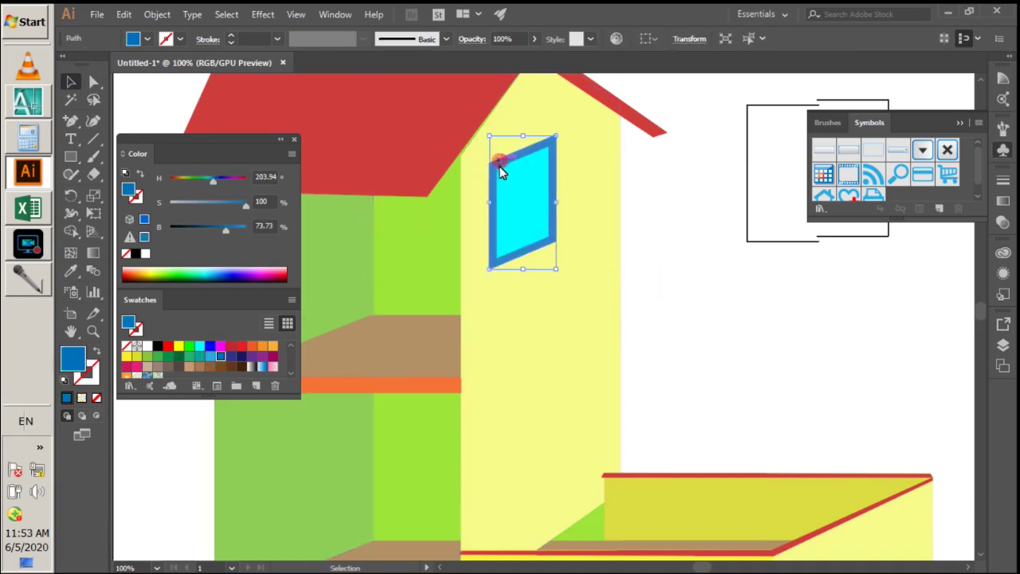
pyautogui.click(239, 364)
pyautogui.click(738, 253)
# - Lighten the inner pane's cyan to 74.9% saturation and check the frame beneath
pyautogui.click(536, 206)
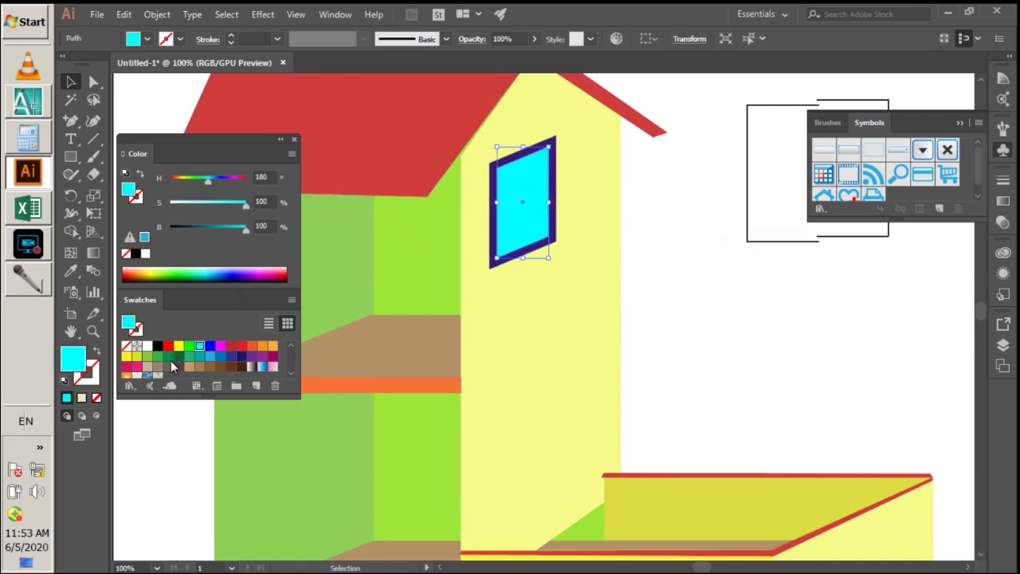
pyautogui.moveTo(229, 206); pyautogui.dragTo(226, 206)
pyautogui.click(698, 273)
pyautogui.click(510, 210)
pyautogui.click(772, 266)
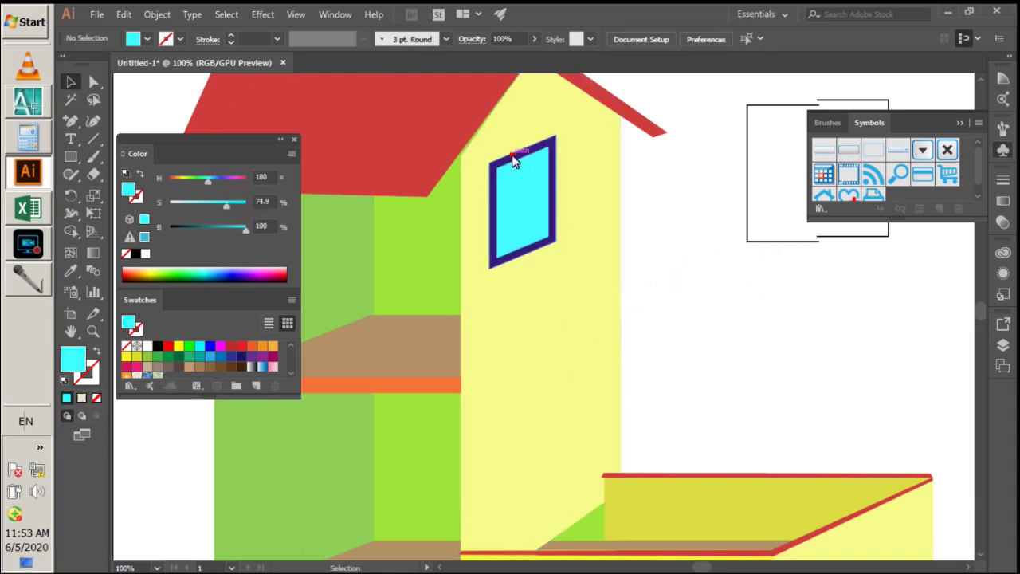
pyautogui.click(514, 161)
pyautogui.click(728, 212)
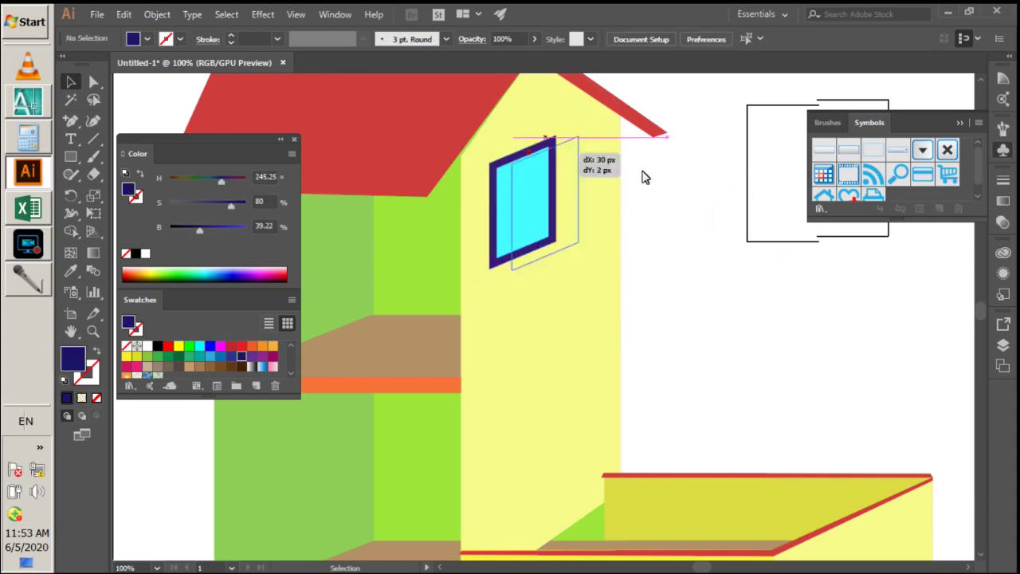
pyautogui.moveTo(512, 240); pyautogui.dragTo(674, 264)
pyautogui.hotkey('ctrl', 'z')
# - Select the pane and navy frame together and open the Reflect dialog
pyautogui.click(514, 169)
pyautogui.keyDown('shift'); pyautogui.click(511, 165); pyautogui.keyUp('shift')
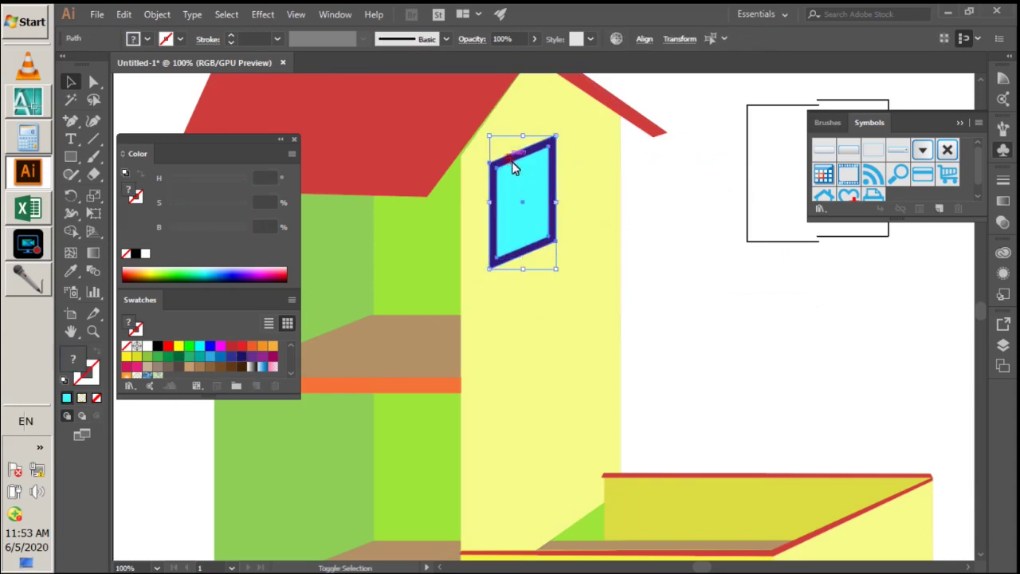
pyautogui.click(157, 13)
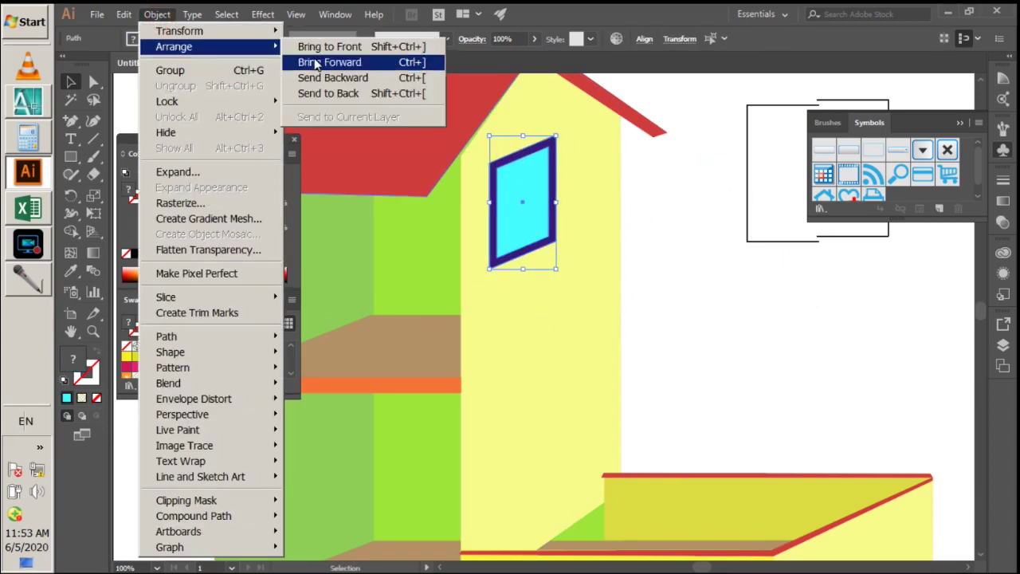
pyautogui.moveTo(180, 32)
pyautogui.click(316, 86)
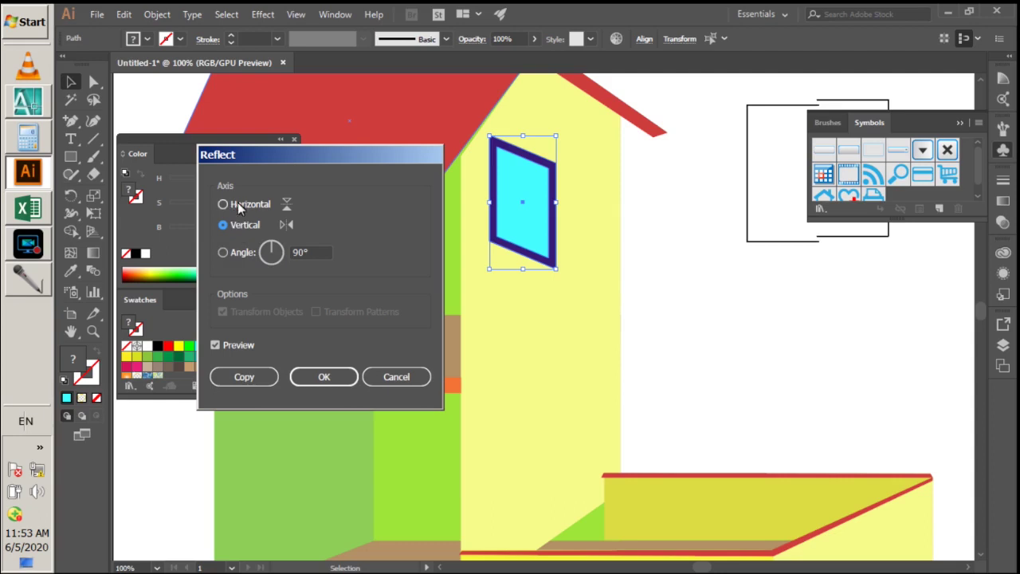
# - Cancel the reflection and place a duplicate window beside the original to form a pair
pyautogui.click(236, 345)
pyautogui.click(236, 345)
pyautogui.click(399, 379)
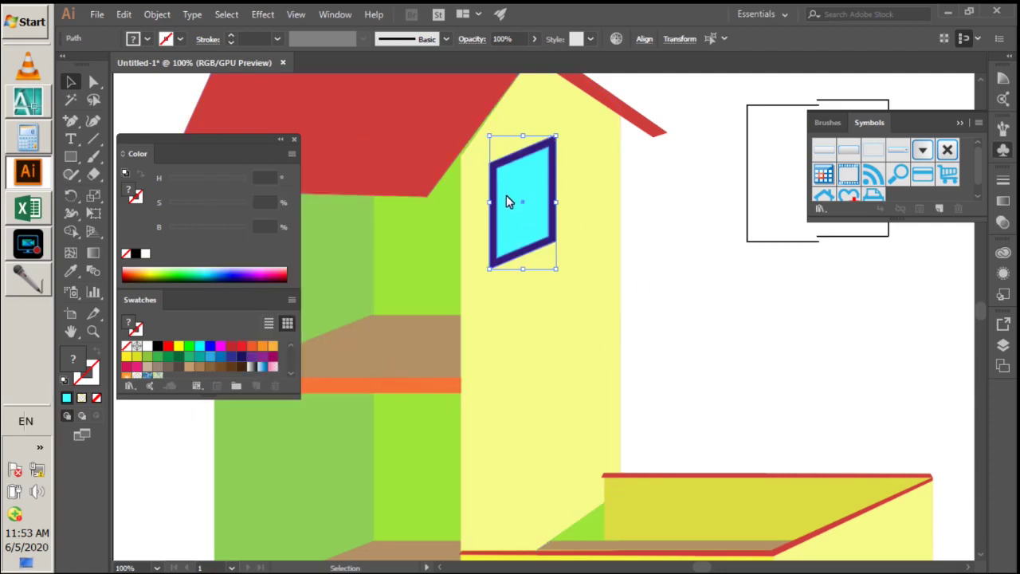
pyautogui.moveTo(506, 202); pyautogui.dragTo(579, 178)
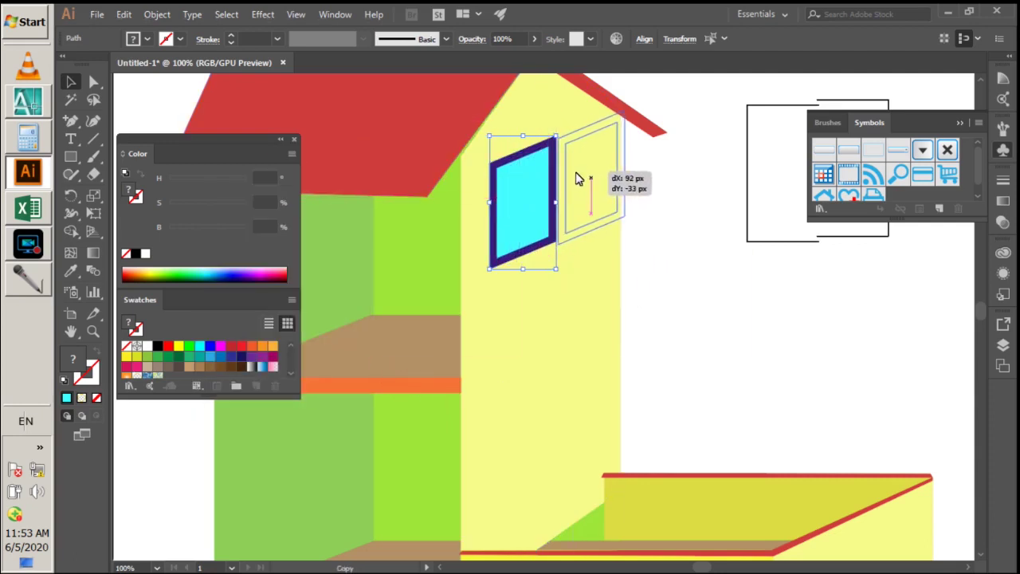
pyautogui.moveTo(579, 178); pyautogui.dragTo(583, 175)
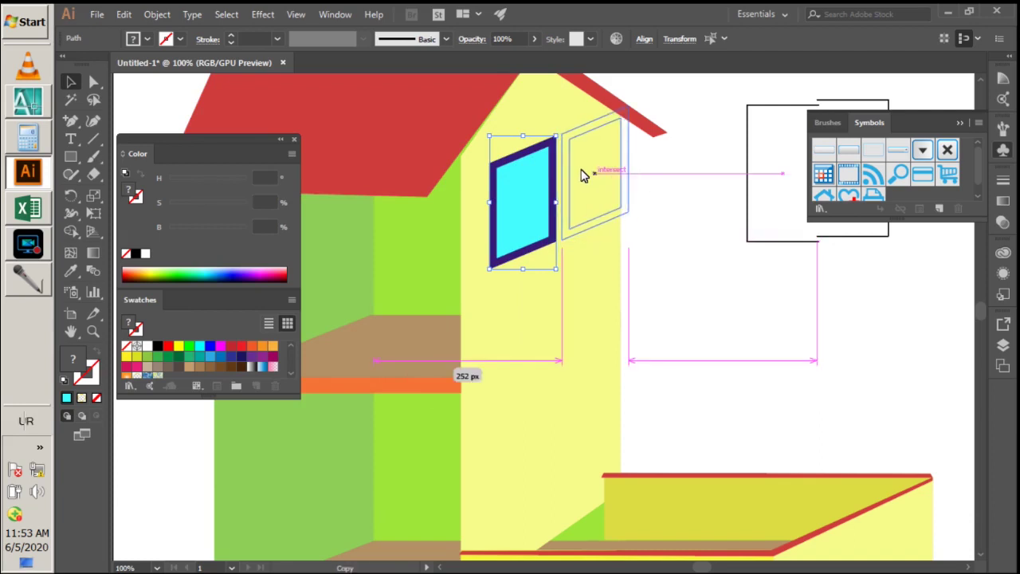
pyautogui.moveTo(583, 174); pyautogui.dragTo(580, 175)
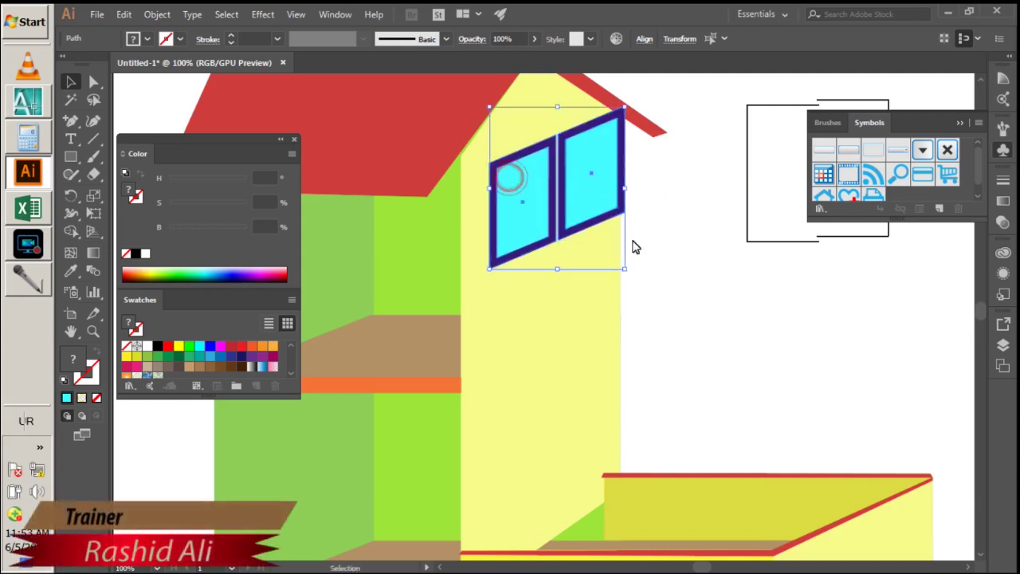
# - Position the double window on the wall and scale it down proportionally
pyautogui.press('Left')
pyautogui.press('Left')
pyautogui.press('Left')
pyautogui.press('Left')
pyautogui.press('Left')
pyautogui.press('Left')
pyautogui.press('Left')
pyautogui.press('Left')
pyautogui.press('Left')
pyautogui.press('Left')
pyautogui.press('Left')
pyautogui.press('Left')
pyautogui.press('Left')
pyautogui.press('Left')
pyautogui.press('Left')
pyautogui.press('Down')
pyautogui.press('Down')
pyautogui.press('Down')
pyautogui.press('Down')
pyautogui.press('Down')
pyautogui.press('Down')
pyautogui.press('Down')
pyautogui.press('Down')
pyautogui.press('Down')
pyautogui.press('Down')
pyautogui.press('Down')
pyautogui.press('Up')
pyautogui.press('Up')
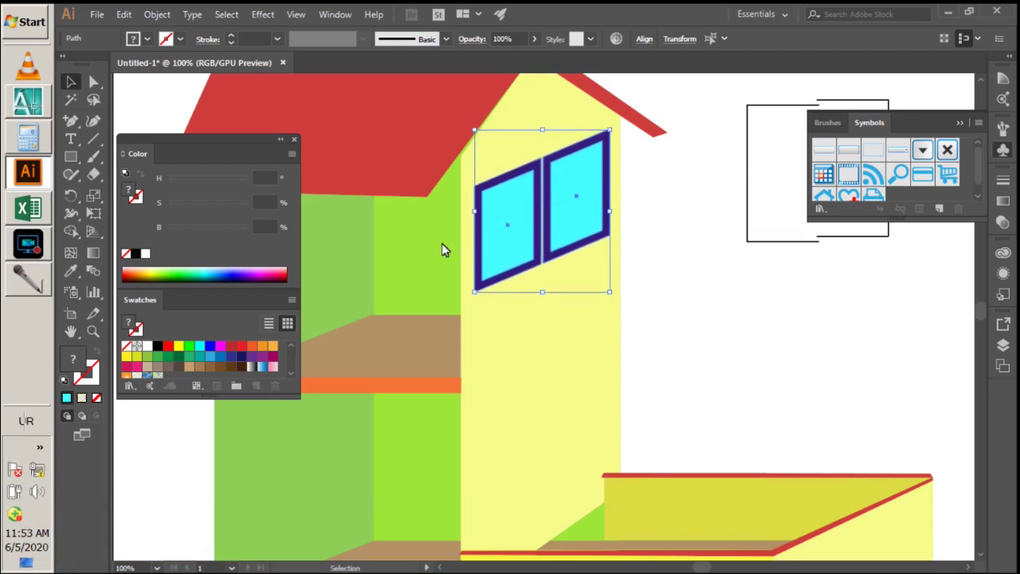
pyautogui.moveTo(541, 292); pyautogui.dragTo(542, 241)
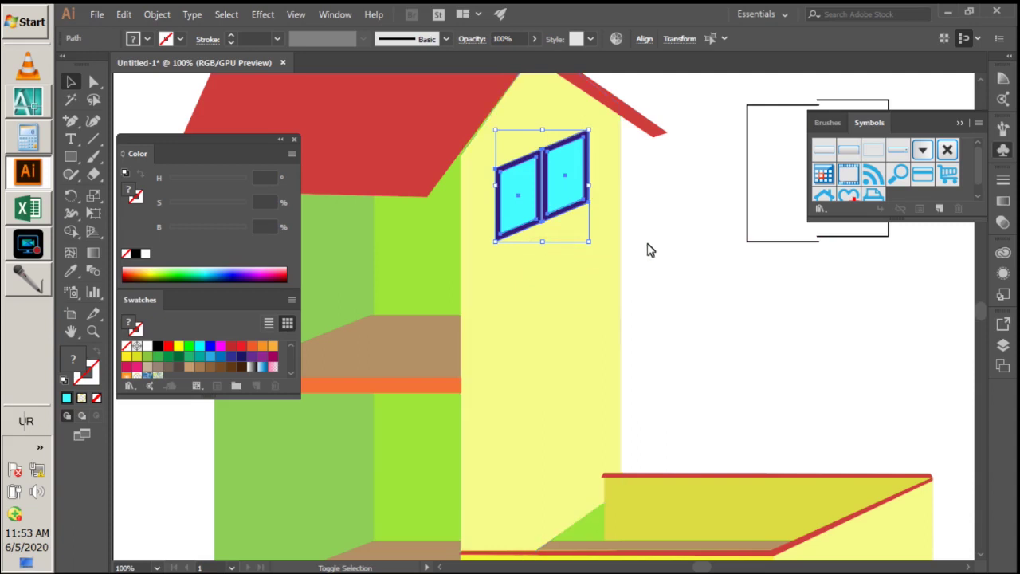
pyautogui.click(678, 214)
pyautogui.scroll(-2, 688, 201)
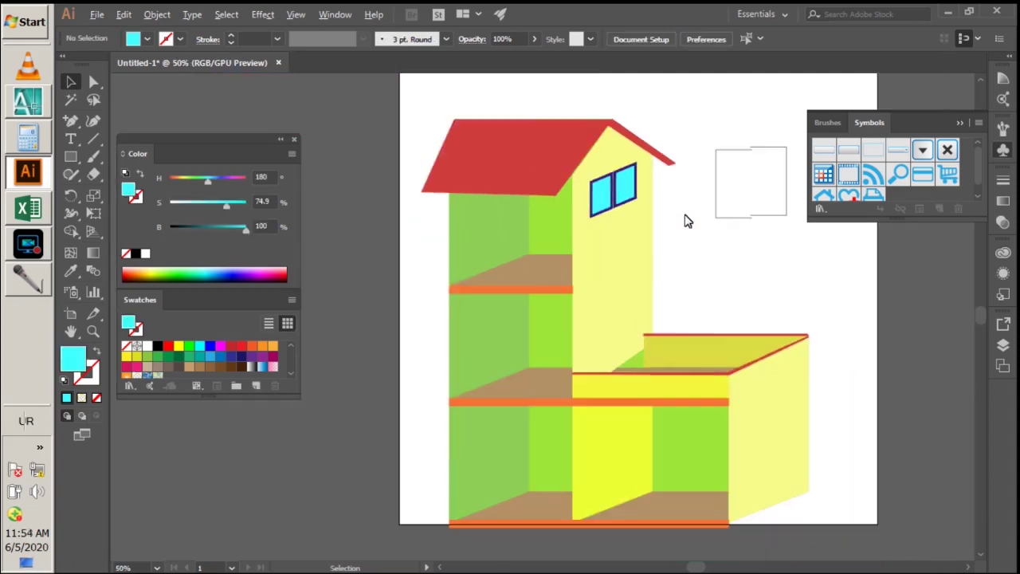
pyautogui.scroll(1, 688, 201)
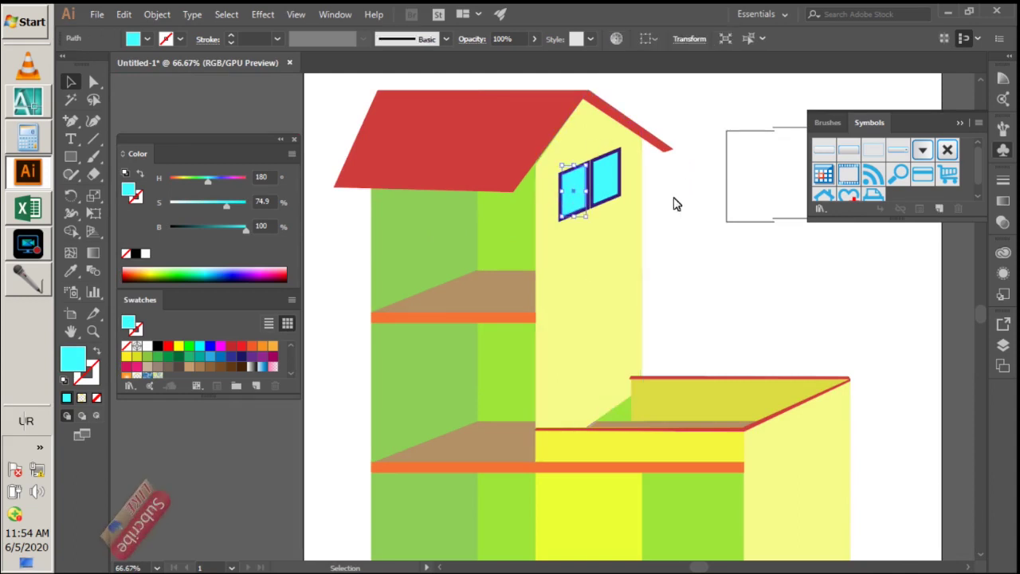
pyautogui.click(700, 198)
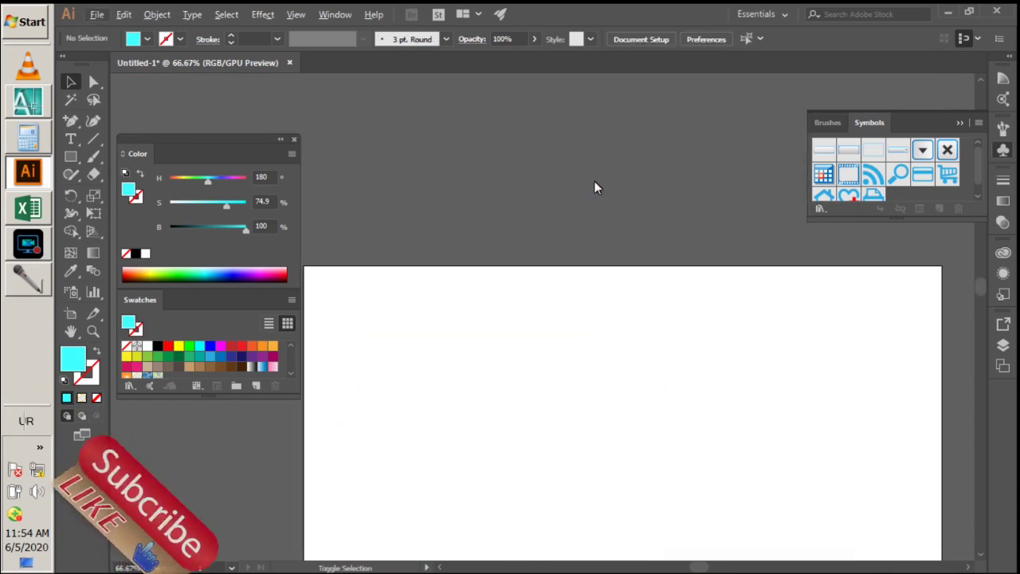
pyautogui.scroll(-3, 593, 191)
pyautogui.scroll(3, 604, 186)
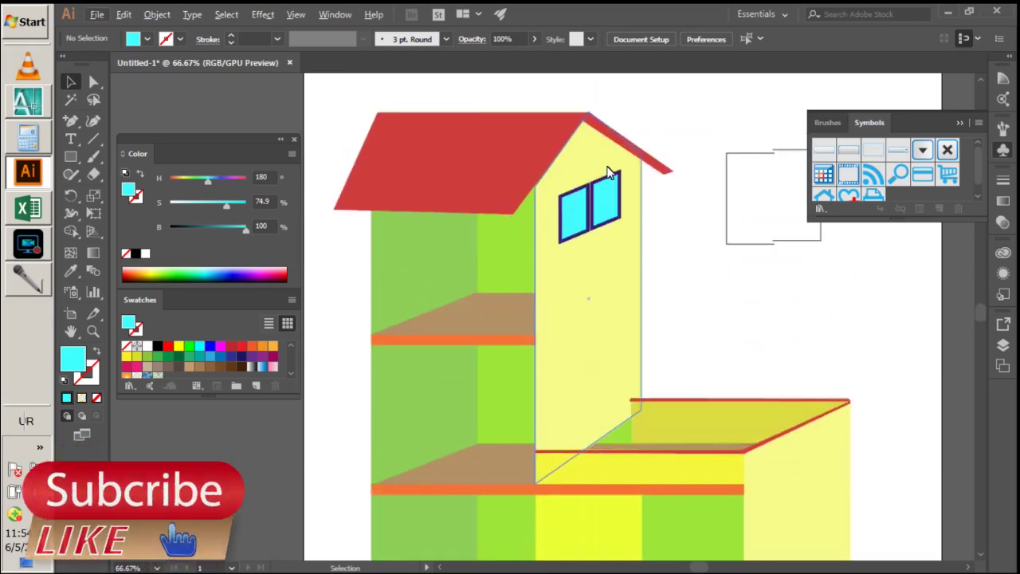
pyautogui.scroll(3, 621, 186)
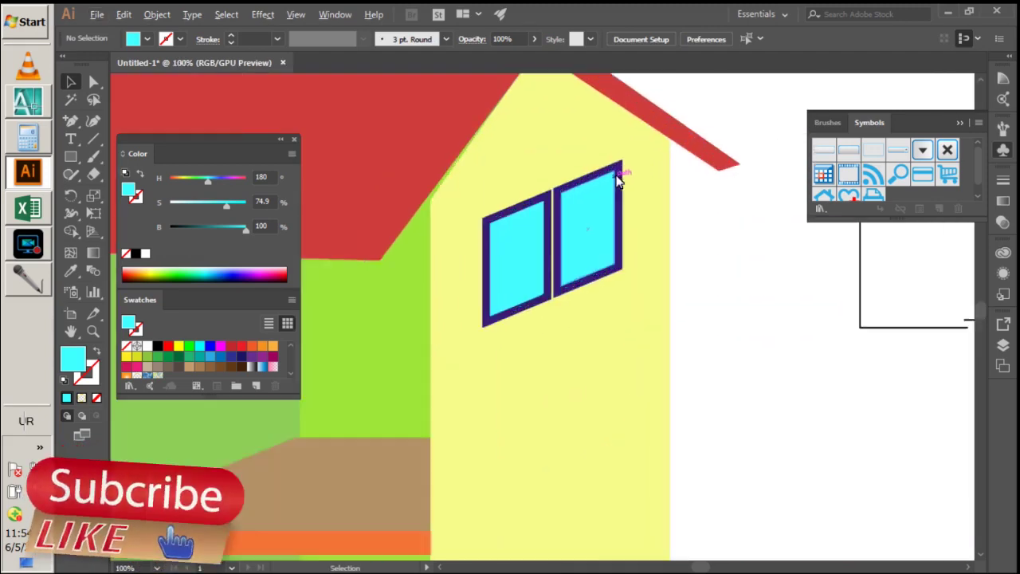
pyautogui.click(517, 209)
pyautogui.click(505, 245)
pyautogui.keyDown('shift'); pyautogui.click(578, 182); pyautogui.keyUp('shift')
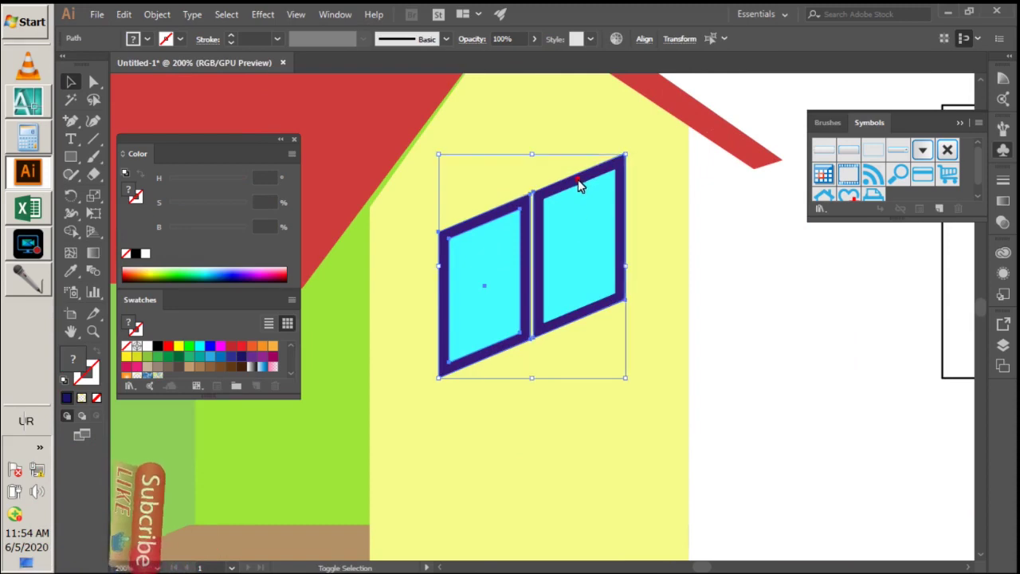
pyautogui.scroll(-3, 574, 250)
pyautogui.moveTo(562, 265); pyautogui.dragTo(553, 391)
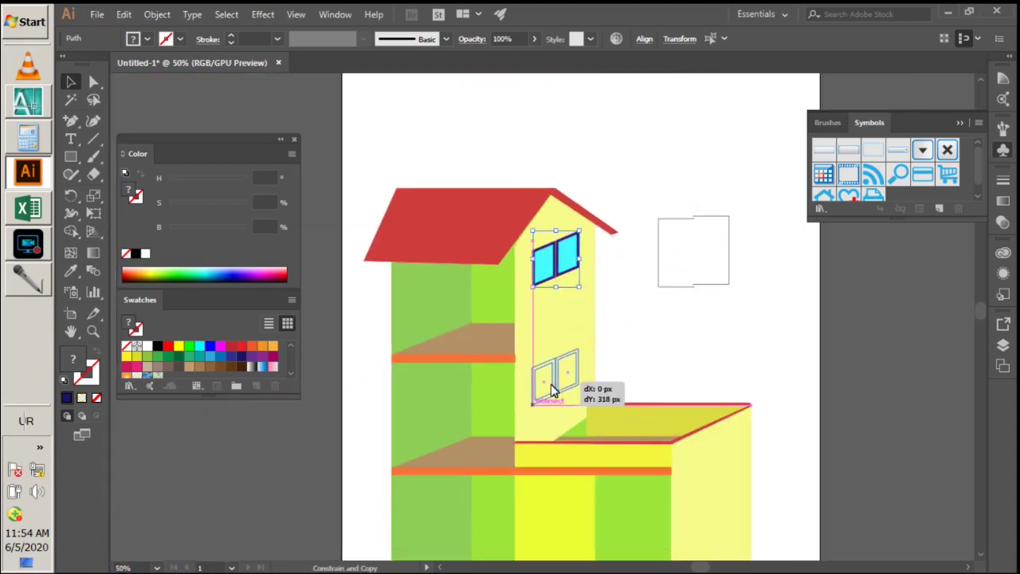
# - Copy the double window lower on the yellow wall and stretch it much taller
pyautogui.moveTo(554, 391); pyautogui.dragTo(553, 390)
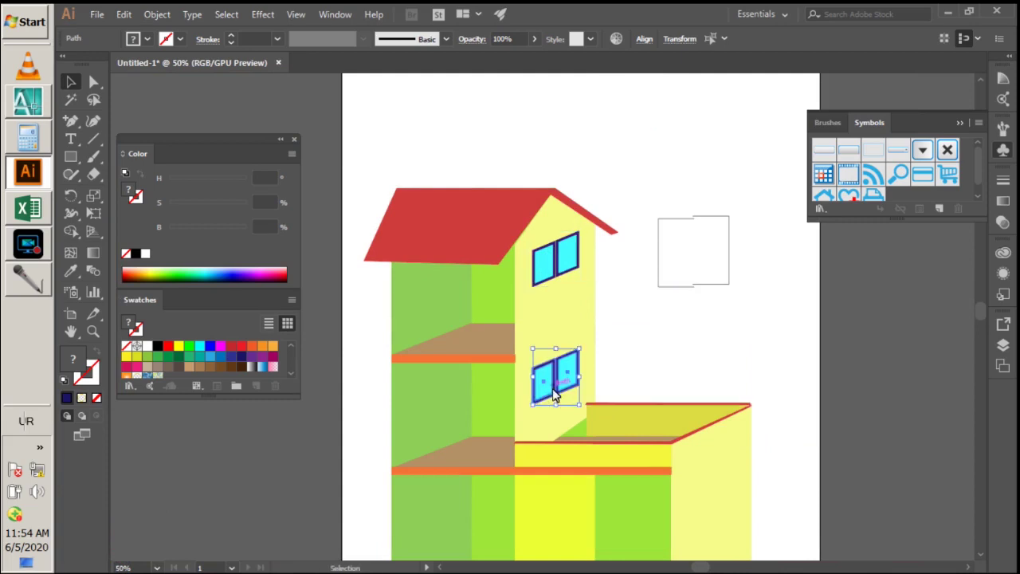
pyautogui.scroll(-3, 554, 390)
pyautogui.moveTo(556, 333); pyautogui.dragTo(557, 398)
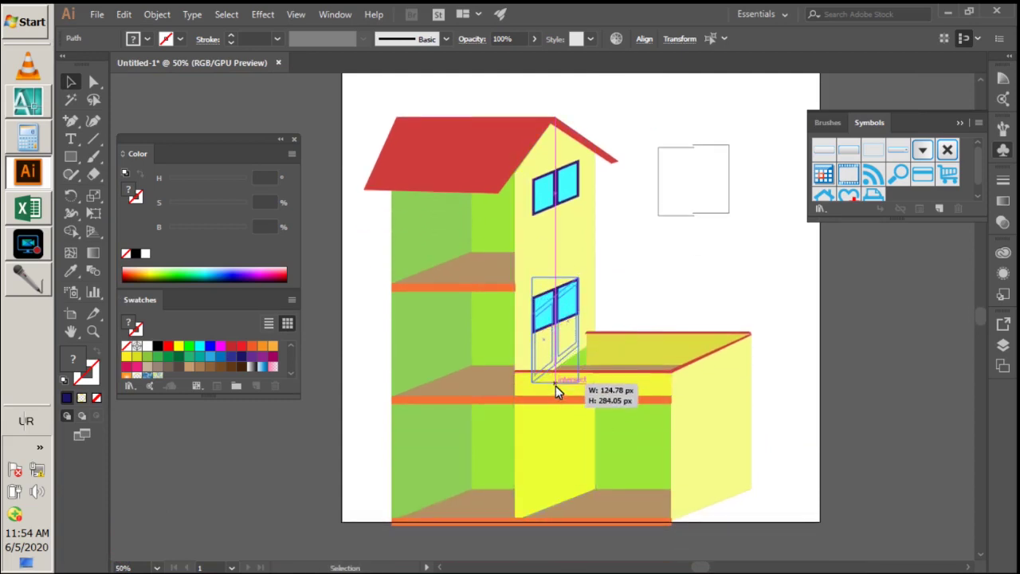
pyautogui.moveTo(556, 390); pyautogui.dragTo(556, 388)
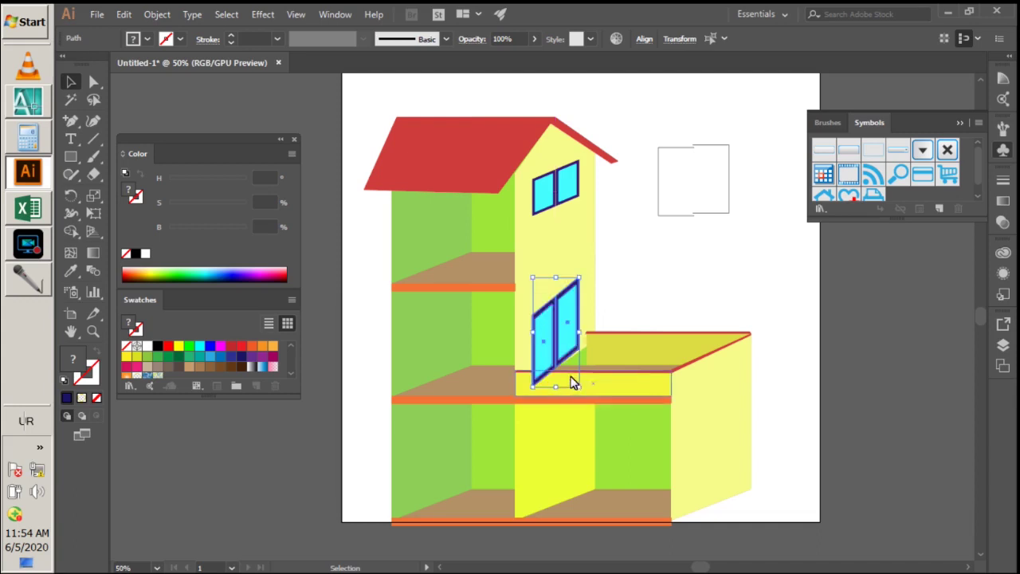
pyautogui.press('a')
pyautogui.press('v')
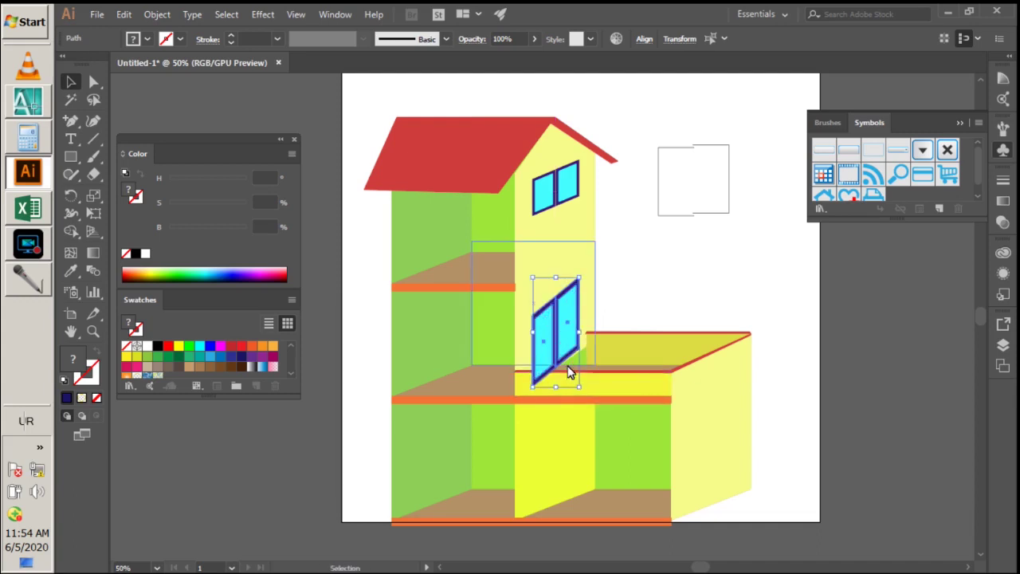
# - Shorten the lower window slightly from the bottom and narrow it from the left
pyautogui.scroll(-3, 659, 335)
pyautogui.scroll(3, 612, 345)
pyautogui.scroll(1, 612, 344)
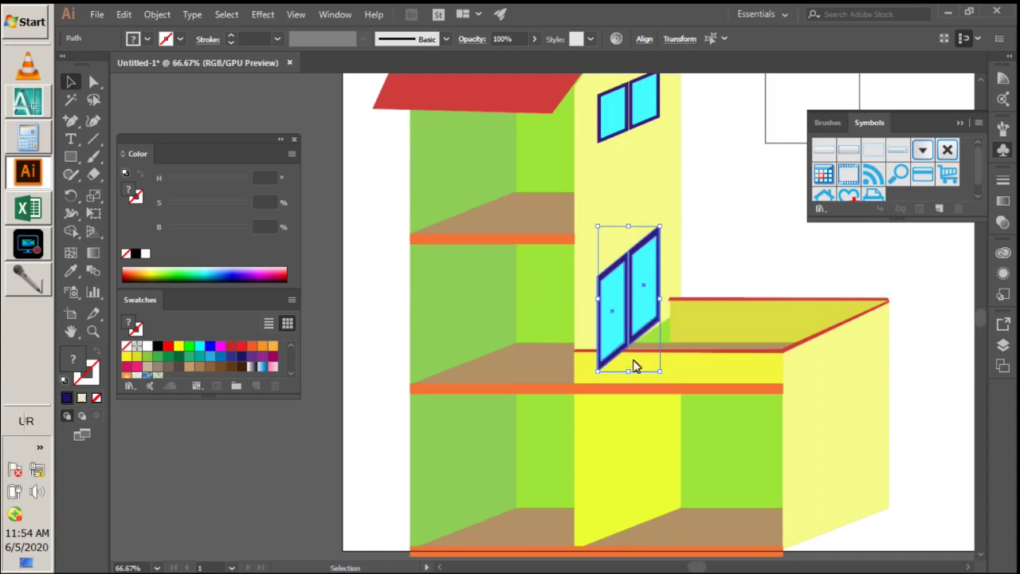
pyautogui.moveTo(628, 372); pyautogui.dragTo(628, 361)
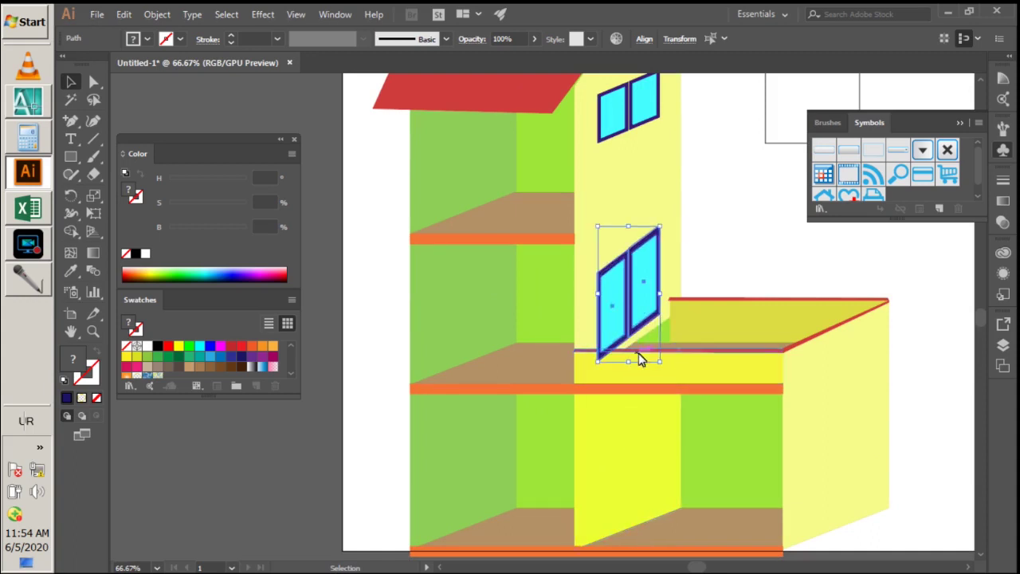
pyautogui.moveTo(599, 293); pyautogui.dragTo(602, 293)
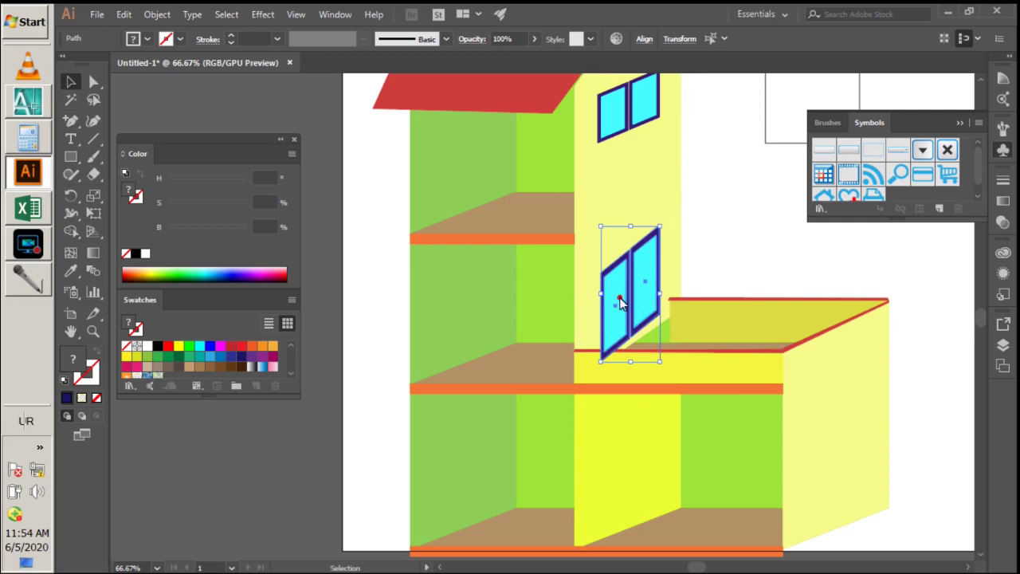
# - Send the lower double window back two levels in the stacking order
pyautogui.rightClick(620, 301)
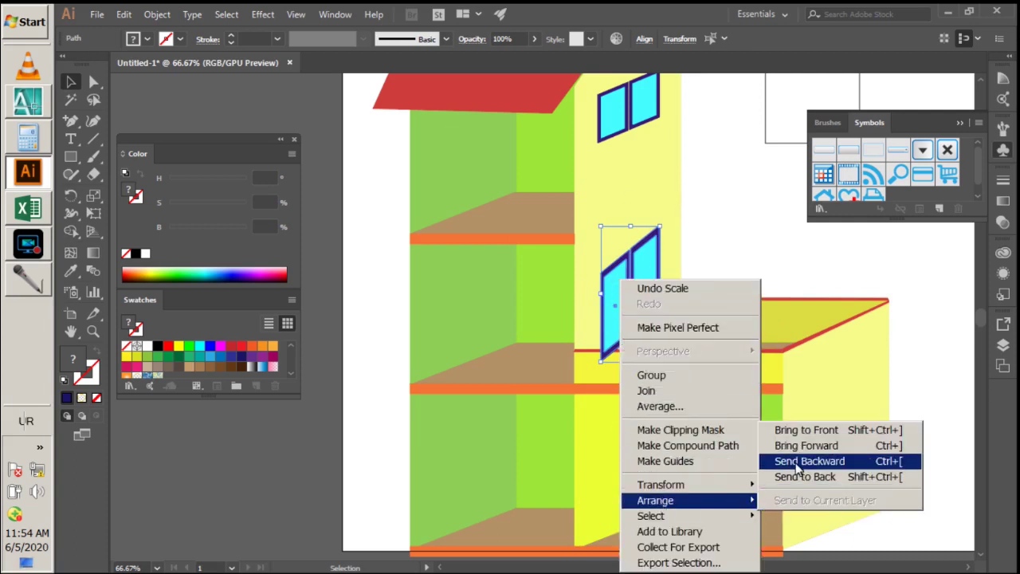
pyautogui.click(797, 469)
pyautogui.rightClick(621, 301)
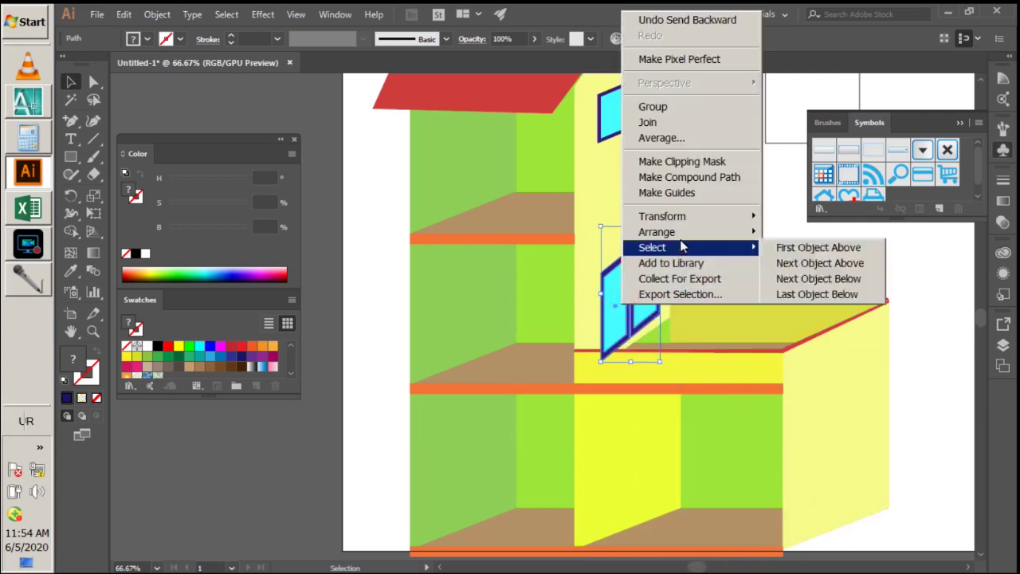
pyautogui.click(790, 263)
pyautogui.press('a')
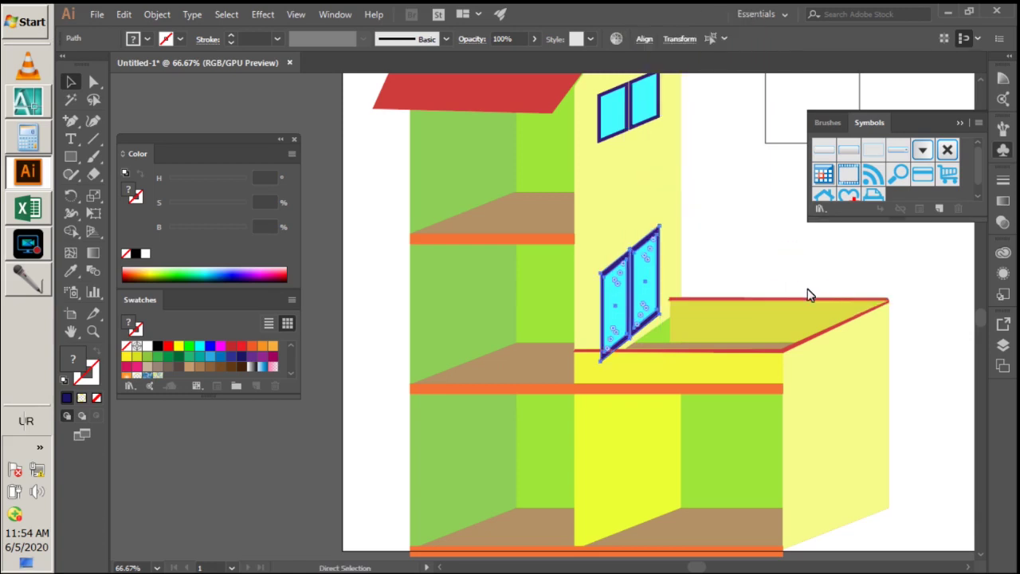
pyautogui.press('v')
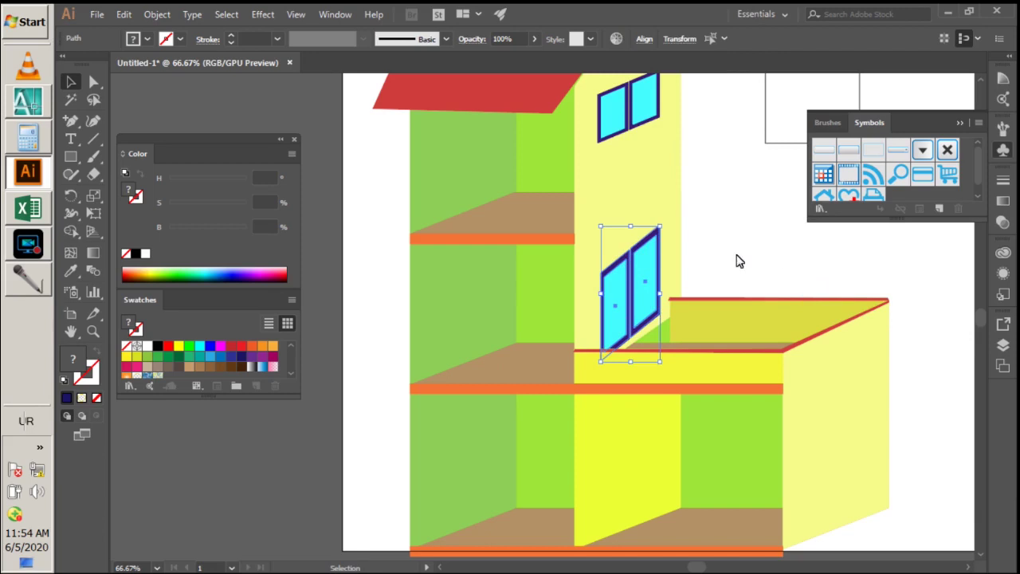
# - Select the lower window's right pane with its frame and nudge it downward
pyautogui.click(740, 261)
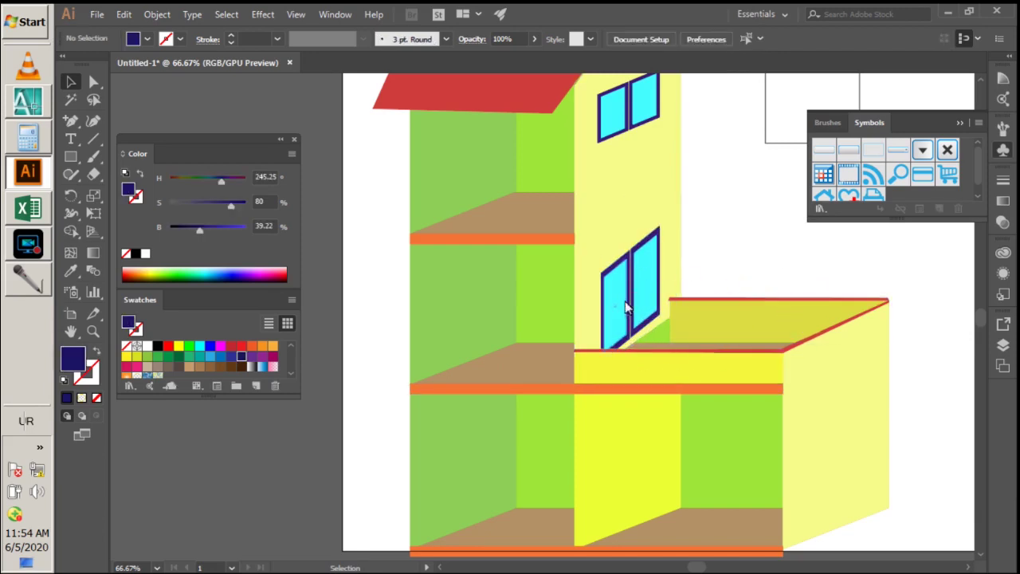
pyautogui.click(649, 309)
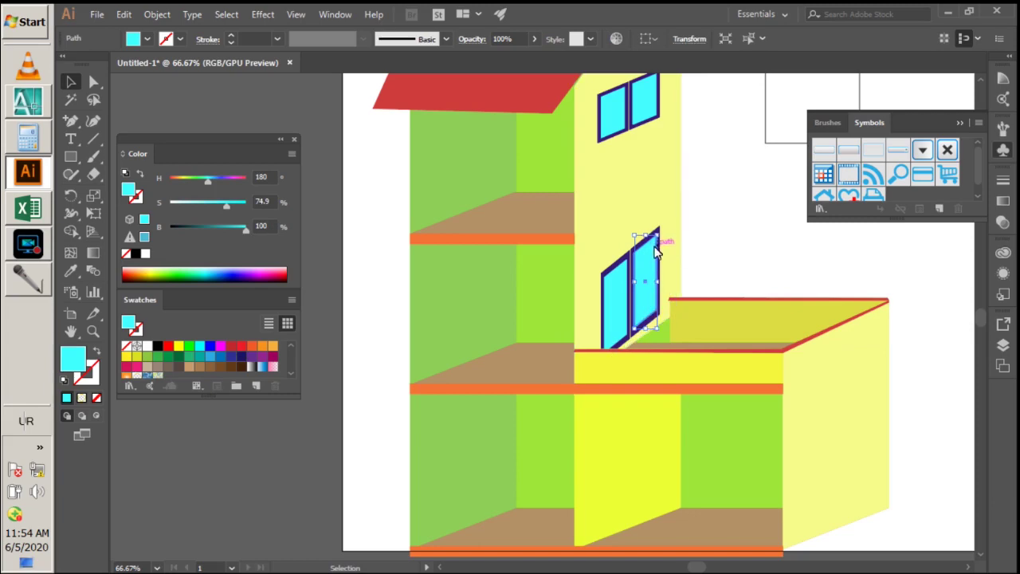
pyautogui.scroll(-1, 645, 302)
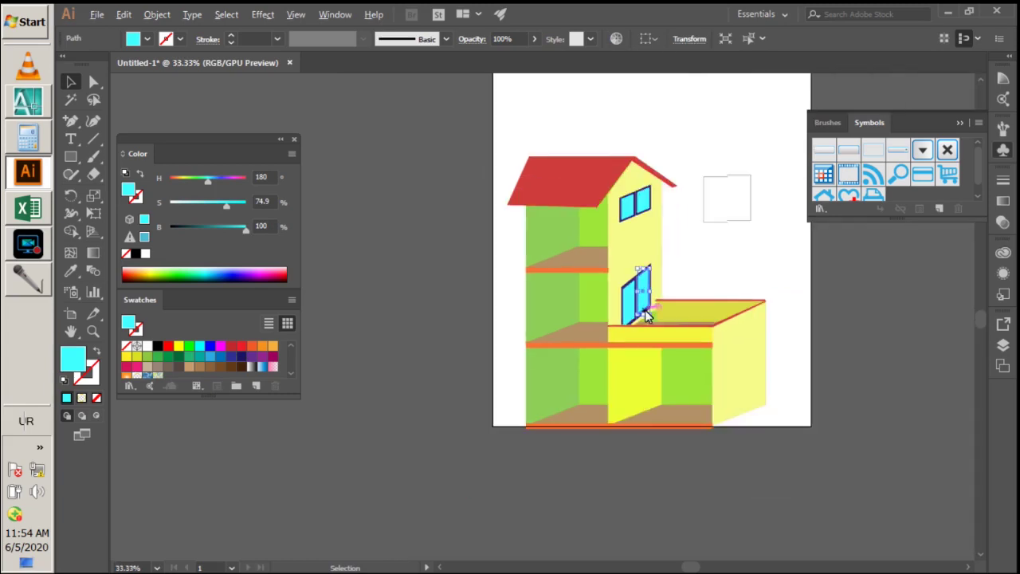
pyautogui.scroll(4, 639, 278)
pyautogui.scroll(-2, 592, 264)
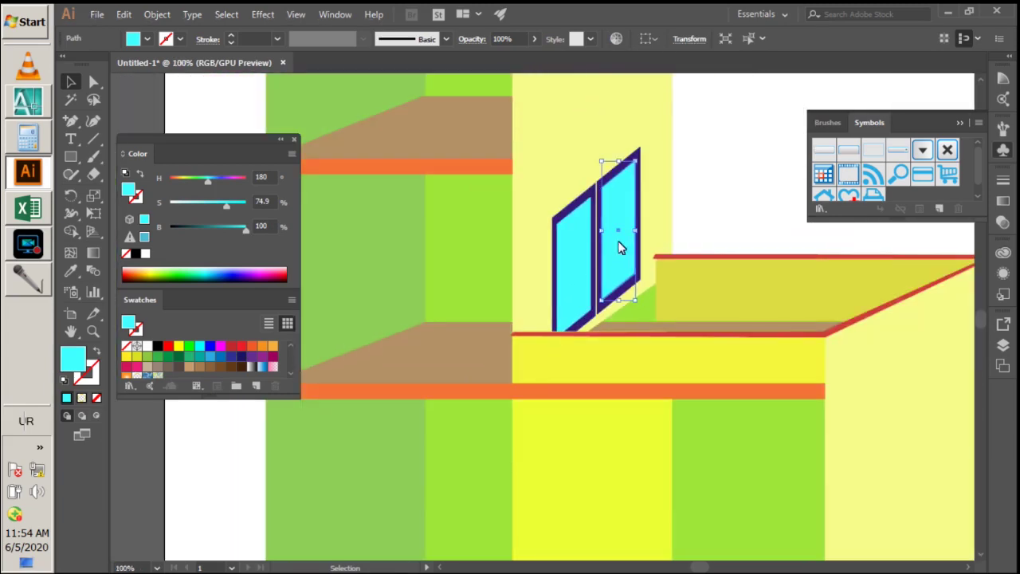
pyautogui.click(616, 177)
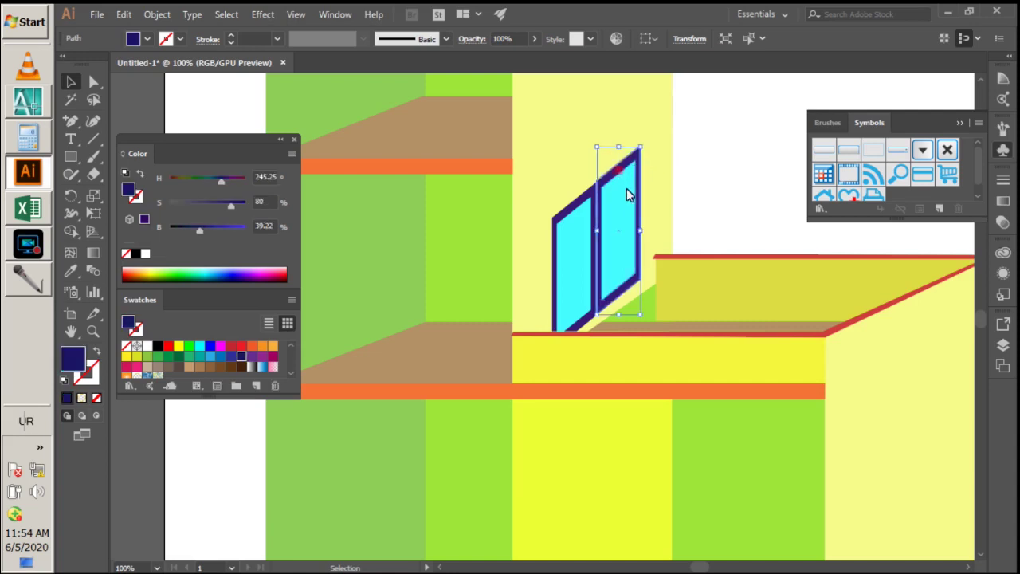
pyautogui.keyDown('shift'); pyautogui.click(626, 191); pyautogui.keyUp('shift')
pyautogui.hotkey('shift', 'Down')
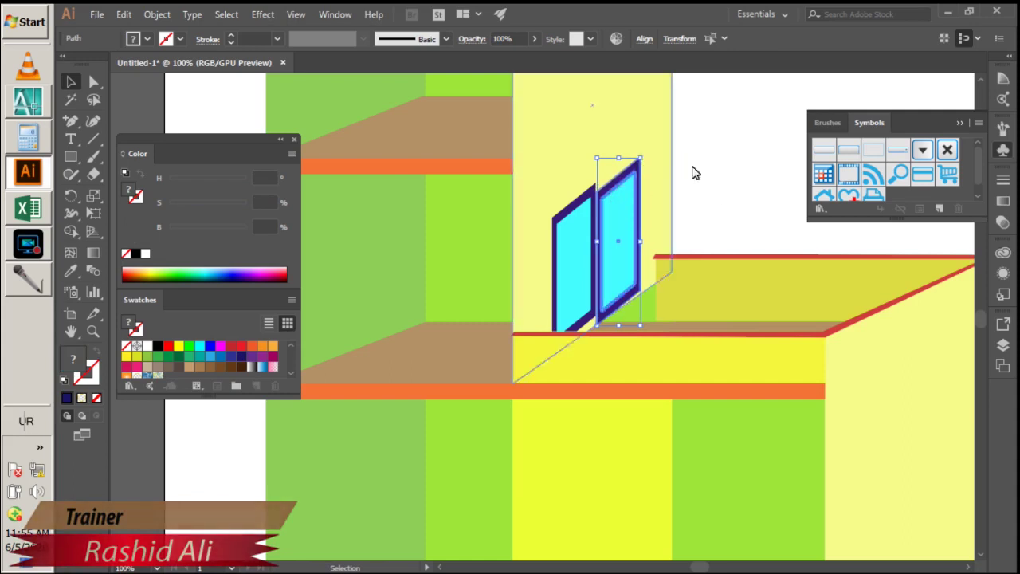
# - Delete all the lower window's panes and navy frames, leaving the yellow wall bare
pyautogui.click(728, 154)
pyautogui.click(635, 167)
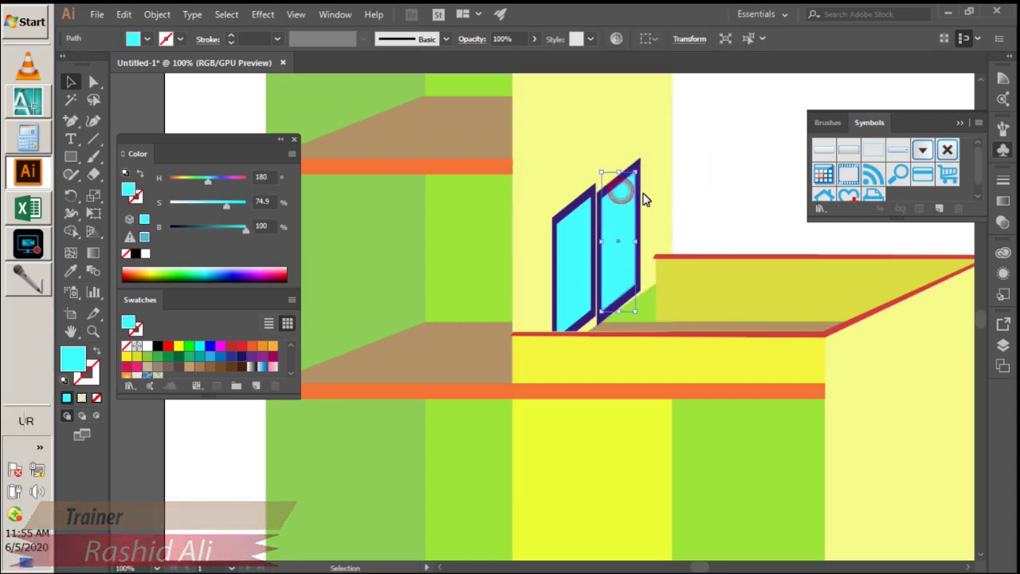
pyautogui.click(706, 166)
pyautogui.click(638, 164)
pyautogui.keyDown('shift'); pyautogui.click(631, 188); pyautogui.keyUp('shift')
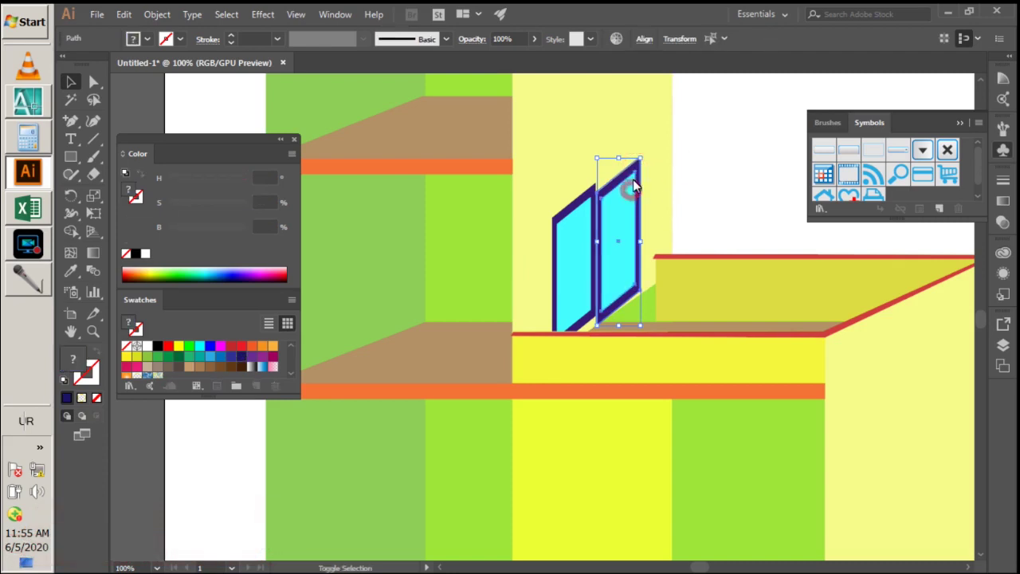
pyautogui.click(713, 179)
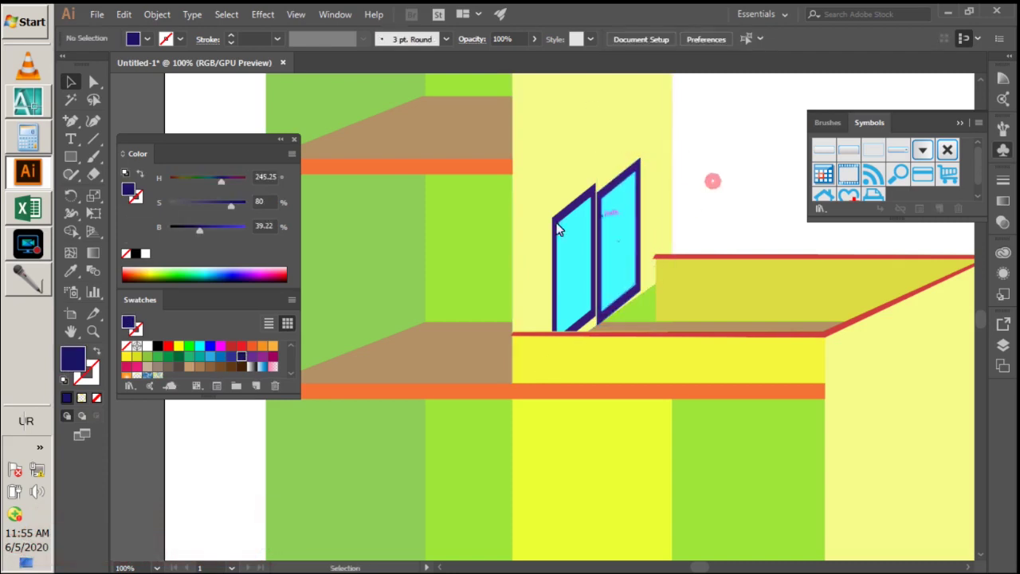
pyautogui.click(558, 223)
pyautogui.press('Delete')
pyautogui.click(574, 236)
pyautogui.press('Delete')
pyautogui.press('Delete')
pyautogui.click(603, 243)
pyautogui.press('Delete')
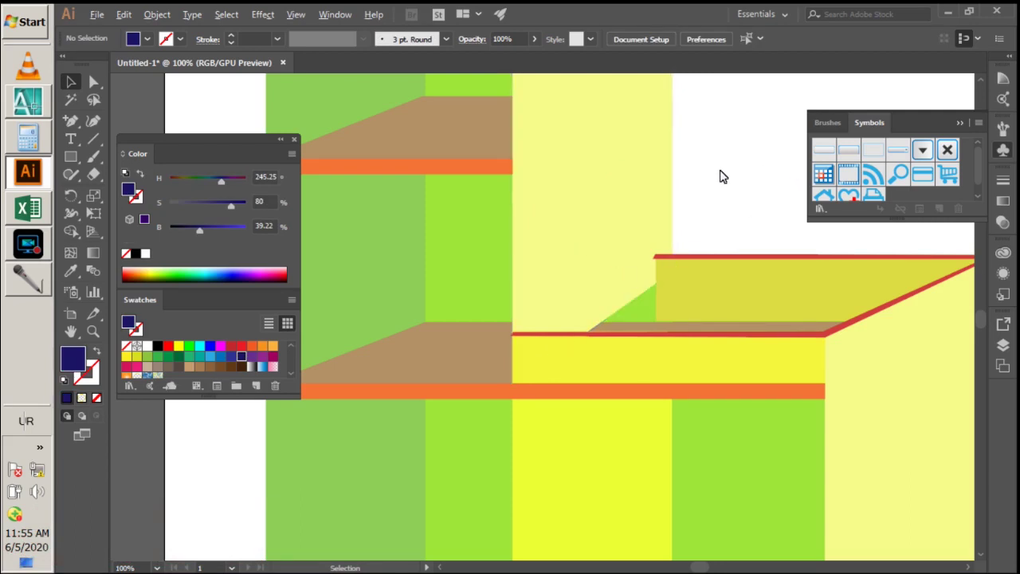
# - Draw a tall navy rectangle on the yellow wall and widen it slightly
pyautogui.scroll(-1, 722, 177)
pyautogui.scroll(-1, 713, 205)
pyautogui.scroll(1, 732, 206)
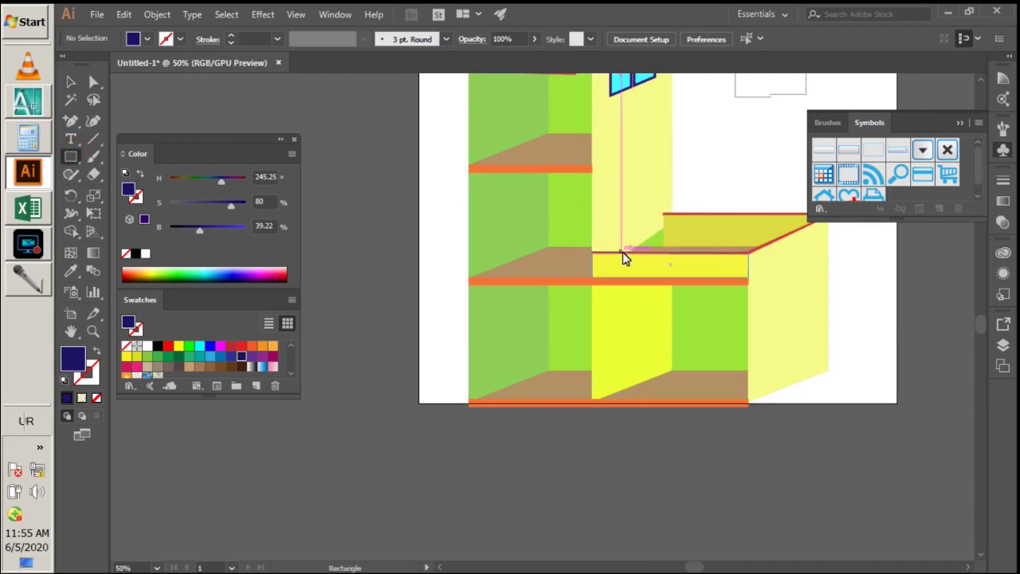
pyautogui.moveTo(624, 253)
pyautogui.mouseDown()
pyautogui.moveTo(606, 191)
pyautogui.moveTo(653, 167)
pyautogui.moveTo(609, 199)
pyautogui.moveTo(604, 190)
pyautogui.mouseUp()
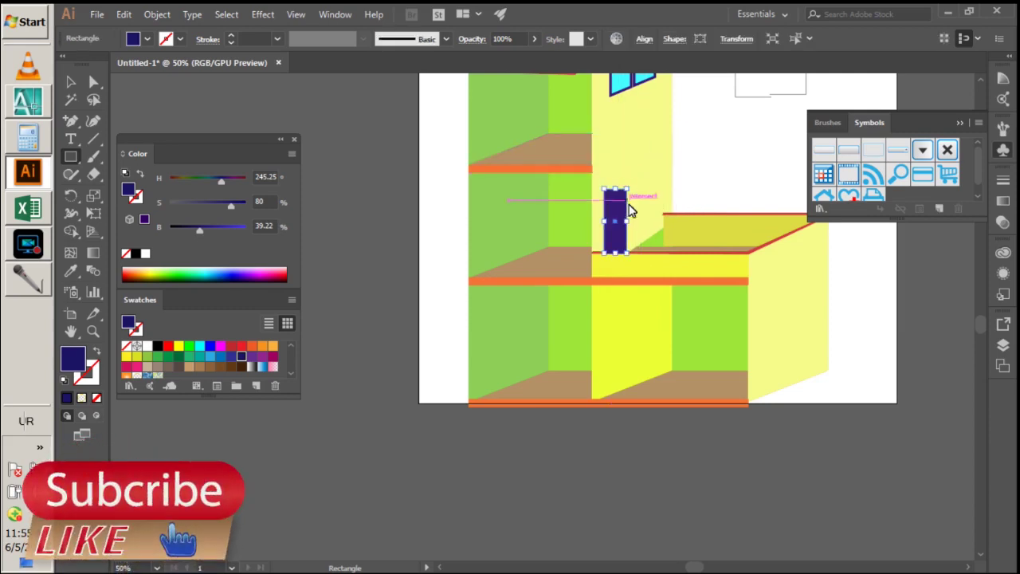
pyautogui.scroll(1, 616, 267)
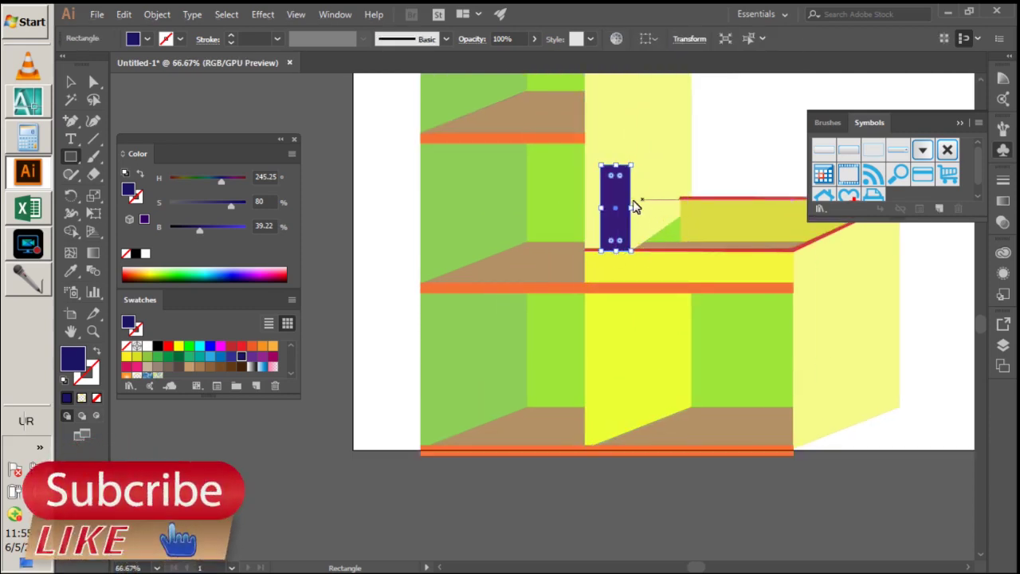
pyautogui.click(95, 81)
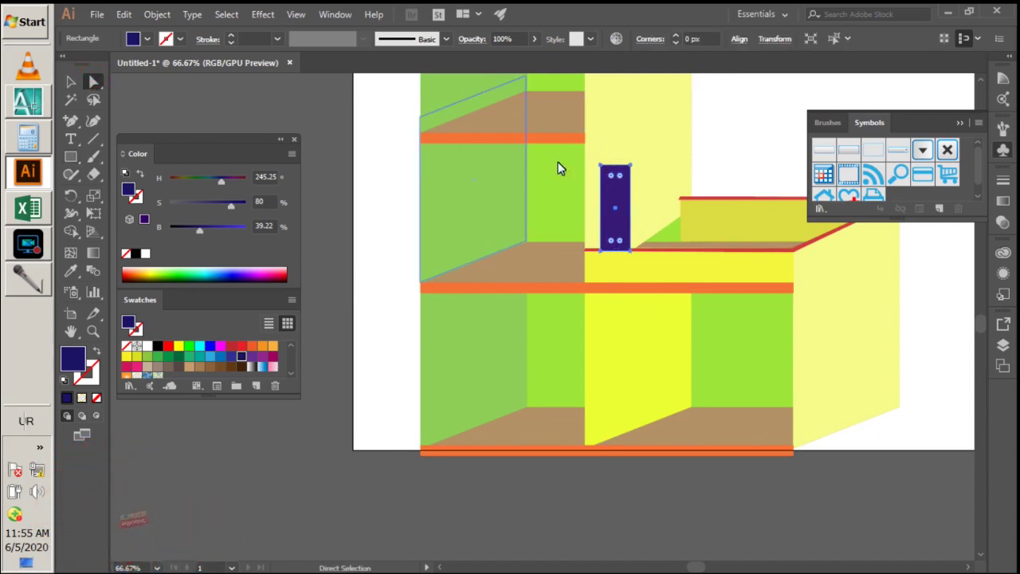
pyautogui.press('v')
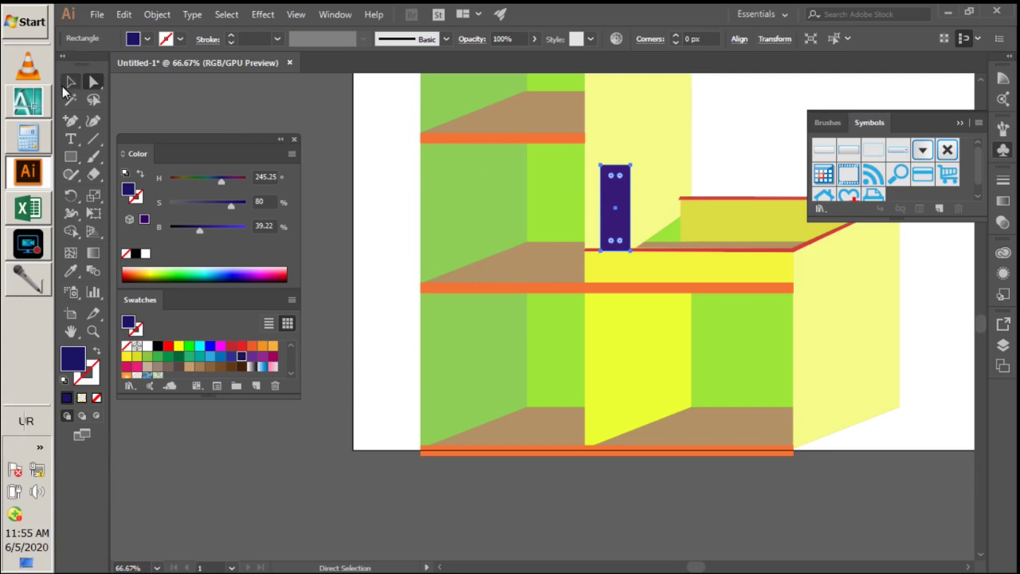
pyautogui.moveTo(637, 209); pyautogui.dragTo(637, 209)
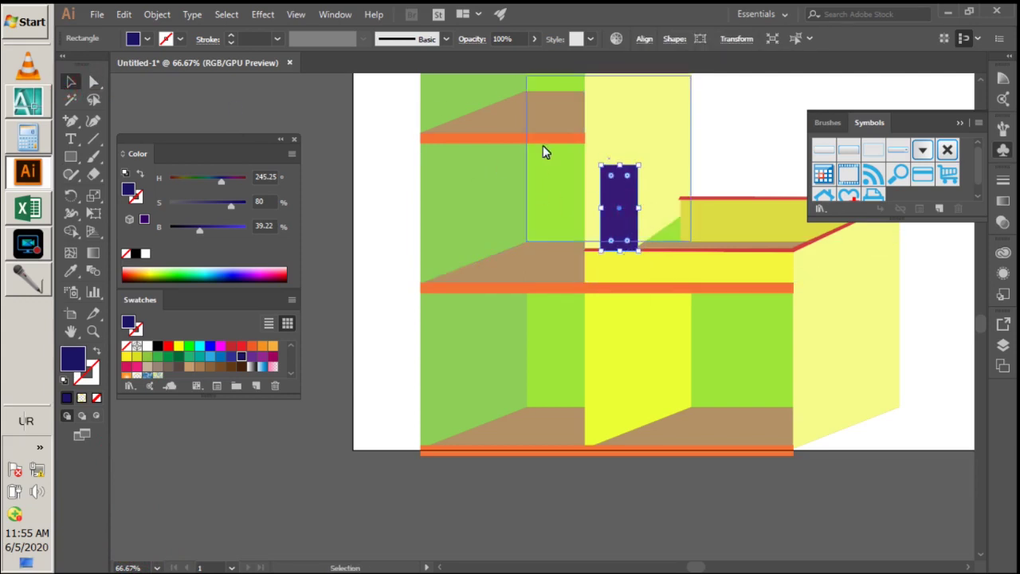
# - Move the rectangle's corner points so it slants with the isometric wall angle
pyautogui.click(92, 82)
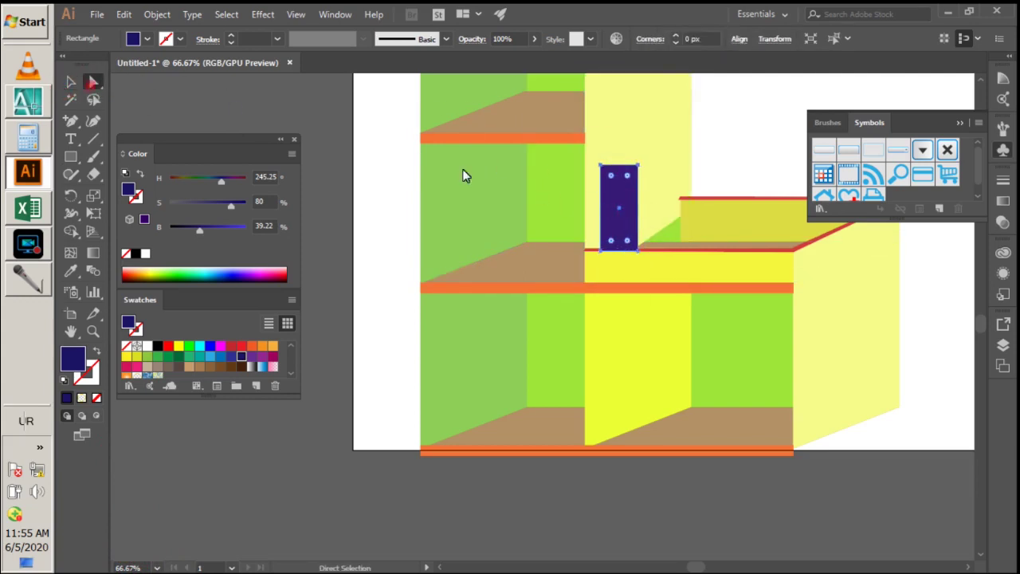
pyautogui.click(638, 250)
pyautogui.moveTo(638, 250); pyautogui.dragTo(642, 248)
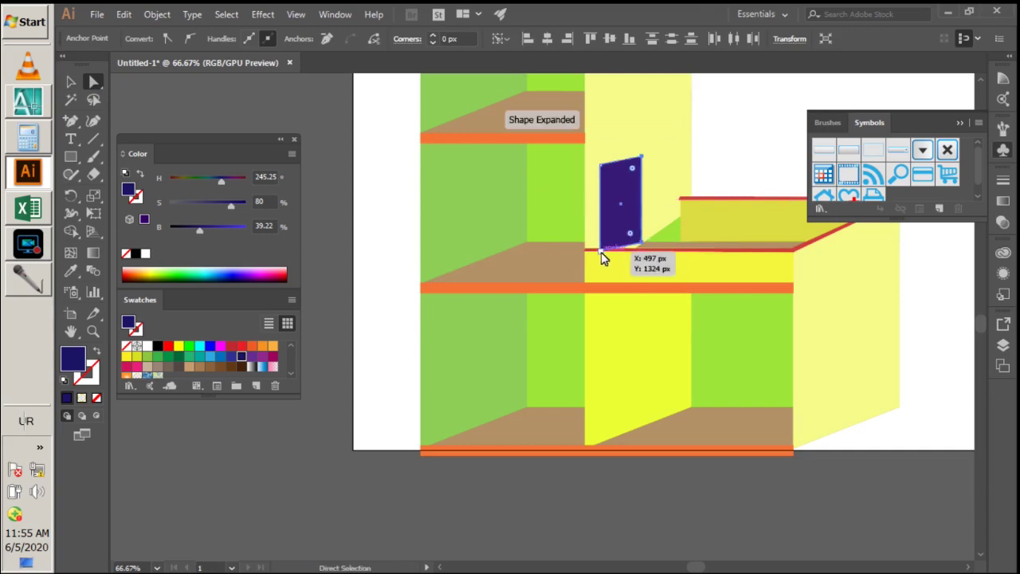
pyautogui.click(602, 168)
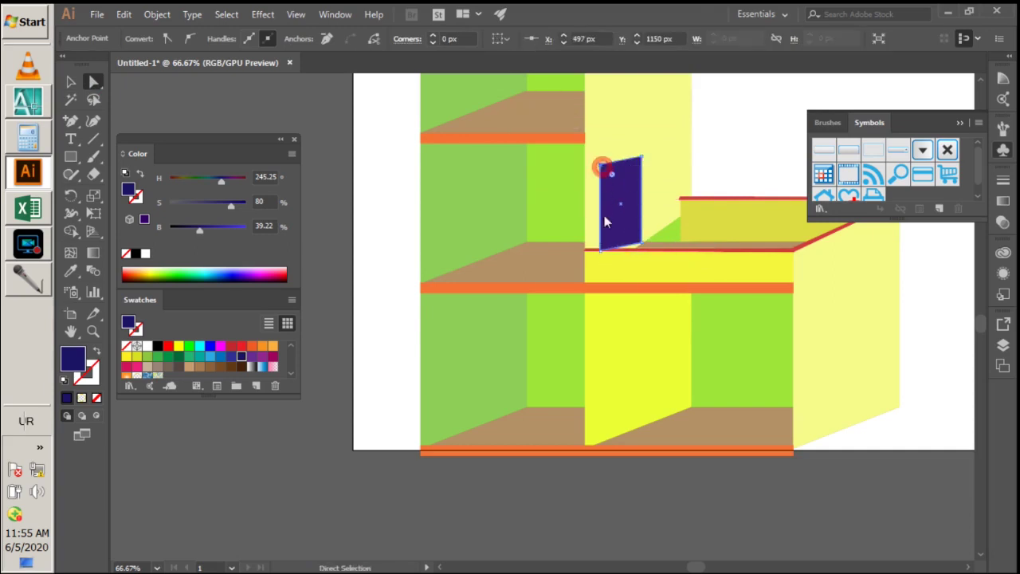
pyautogui.moveTo(604, 252); pyautogui.dragTo(613, 265)
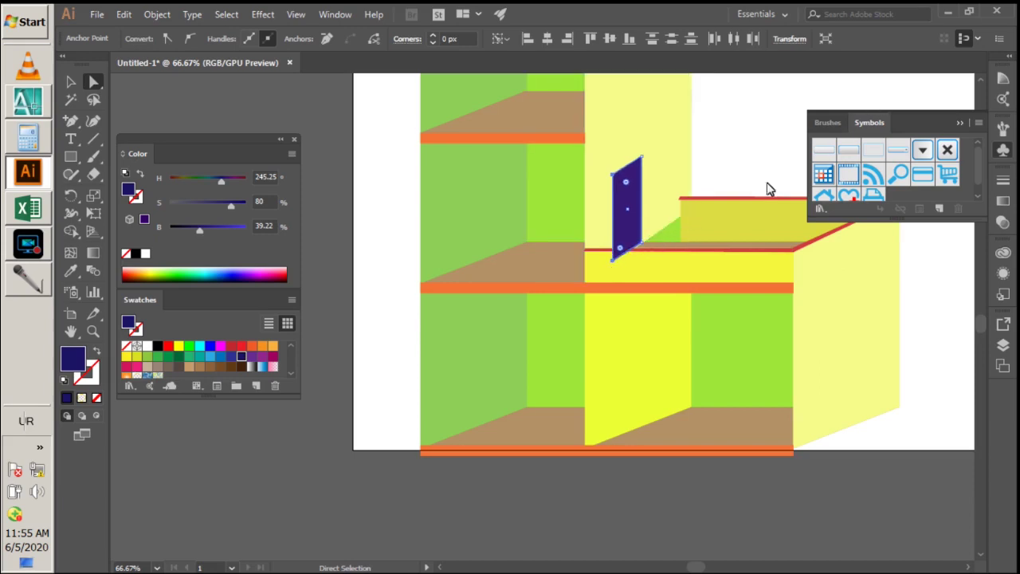
pyautogui.click(70, 82)
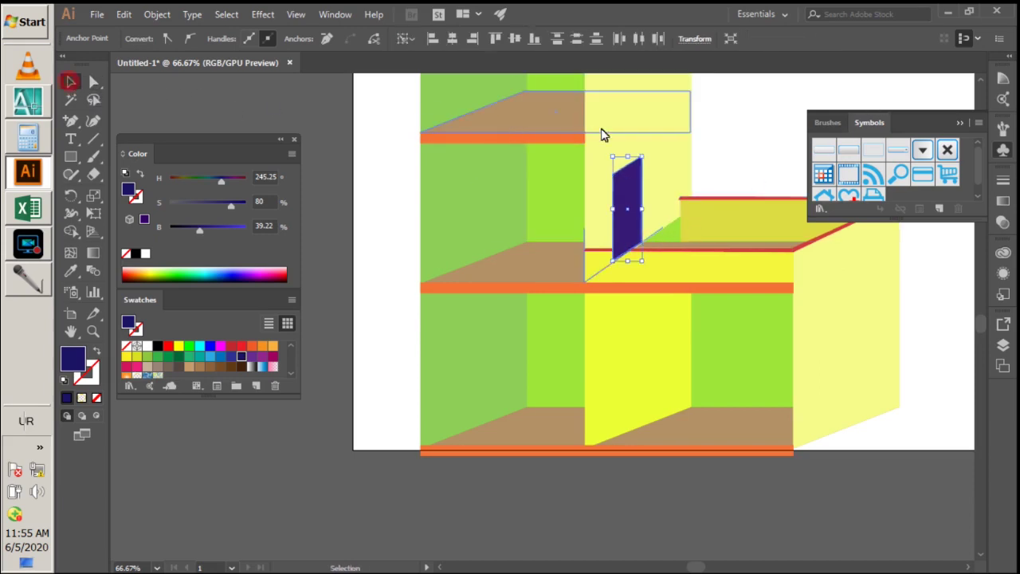
# - Send the navy pane one step backward in the stacking order
pyautogui.click(758, 128)
pyautogui.click(630, 200)
pyautogui.rightClick(632, 213)
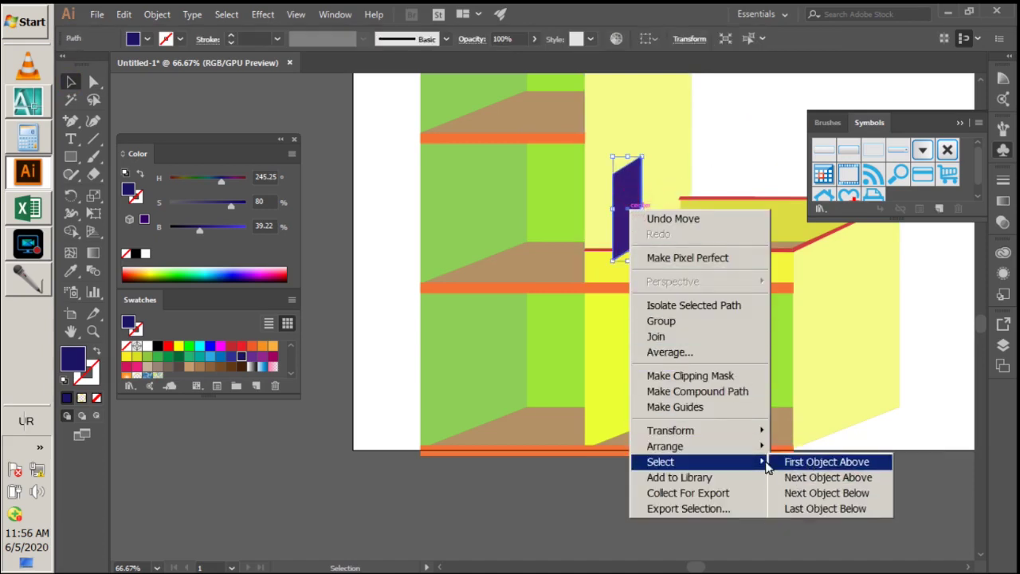
pyautogui.moveTo(665, 445)
pyautogui.click(799, 477)
pyautogui.press('a')
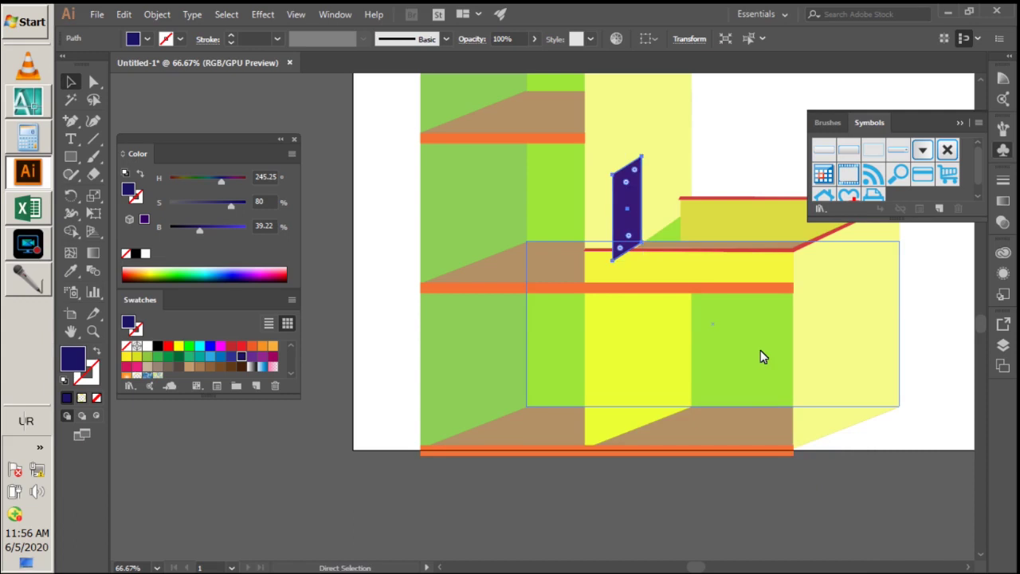
pyautogui.press('v')
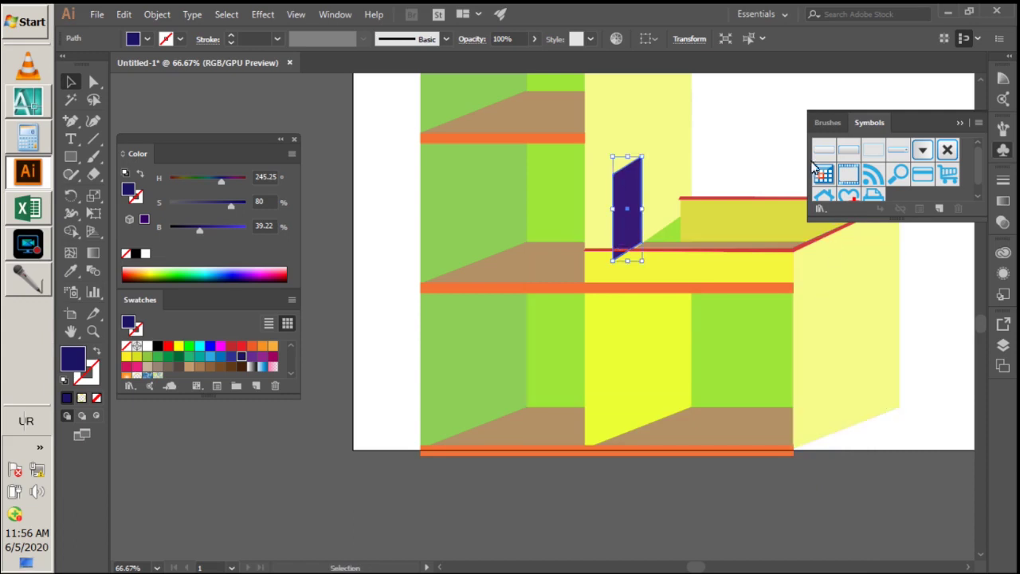
pyautogui.press('a')
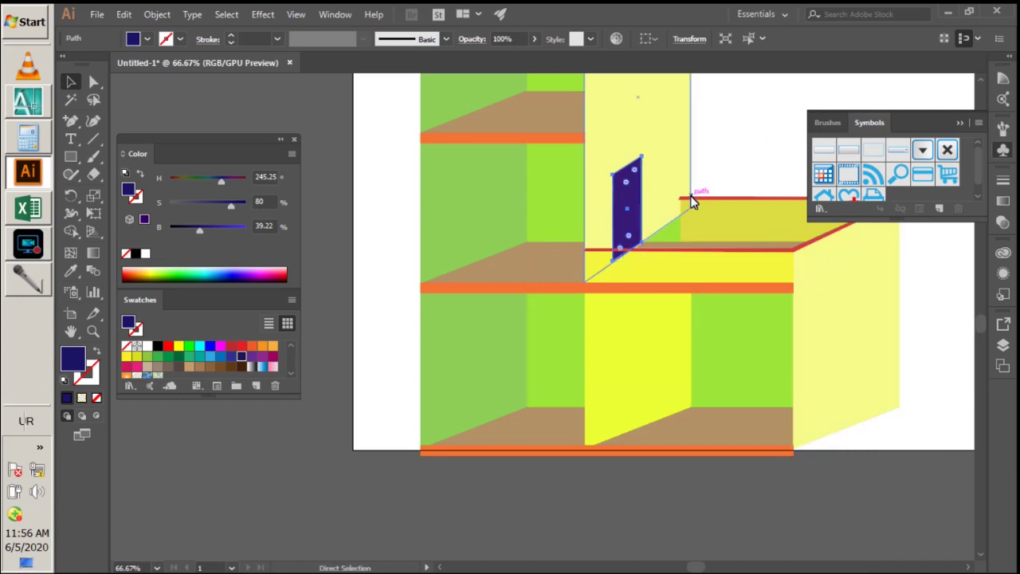
pyautogui.press('v')
pyautogui.click(722, 143)
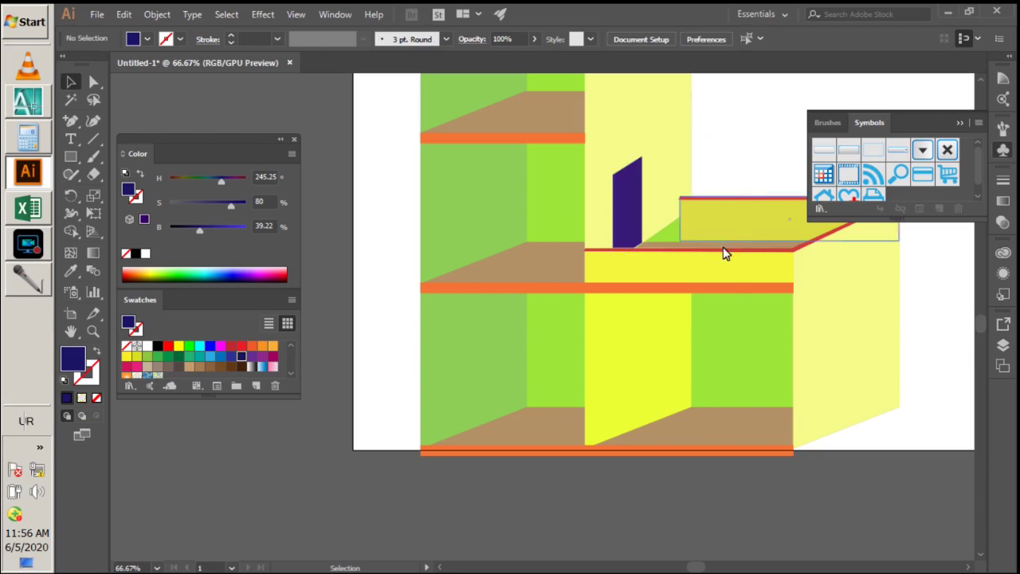
# - Duplicate the navy pane just to its right and nudge the copy into place
pyautogui.click(629, 231)
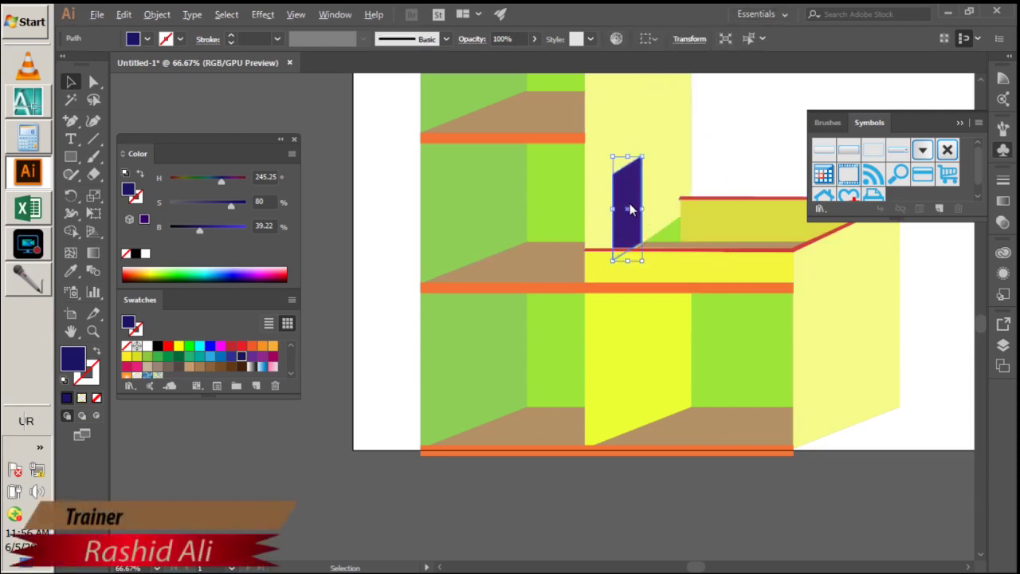
pyautogui.moveTo(636, 206); pyautogui.dragTo(665, 187)
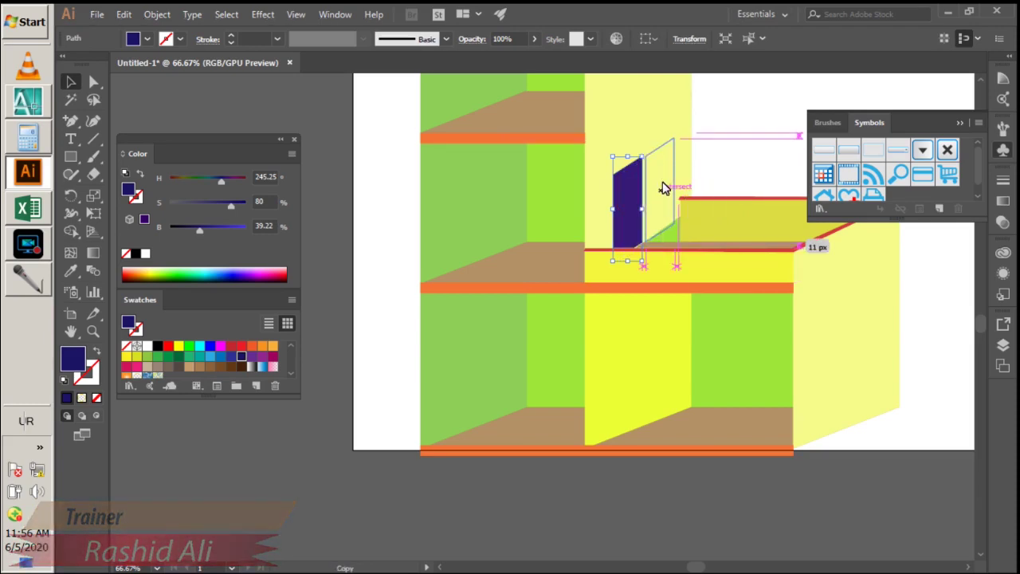
pyautogui.moveTo(665, 188); pyautogui.dragTo(666, 188)
pyautogui.press('Left')
pyautogui.press('Left')
pyautogui.press('Left')
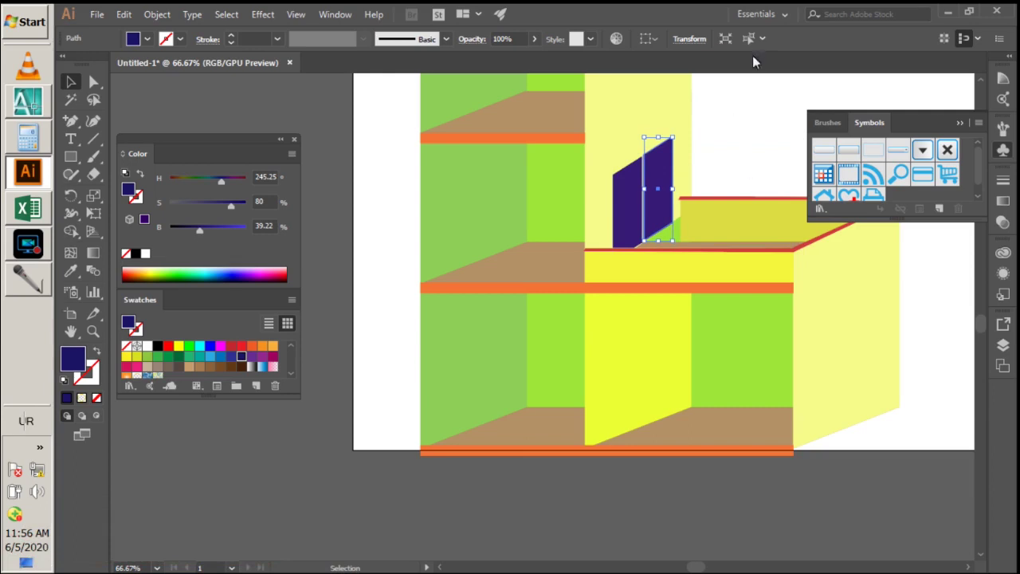
pyautogui.click(734, 149)
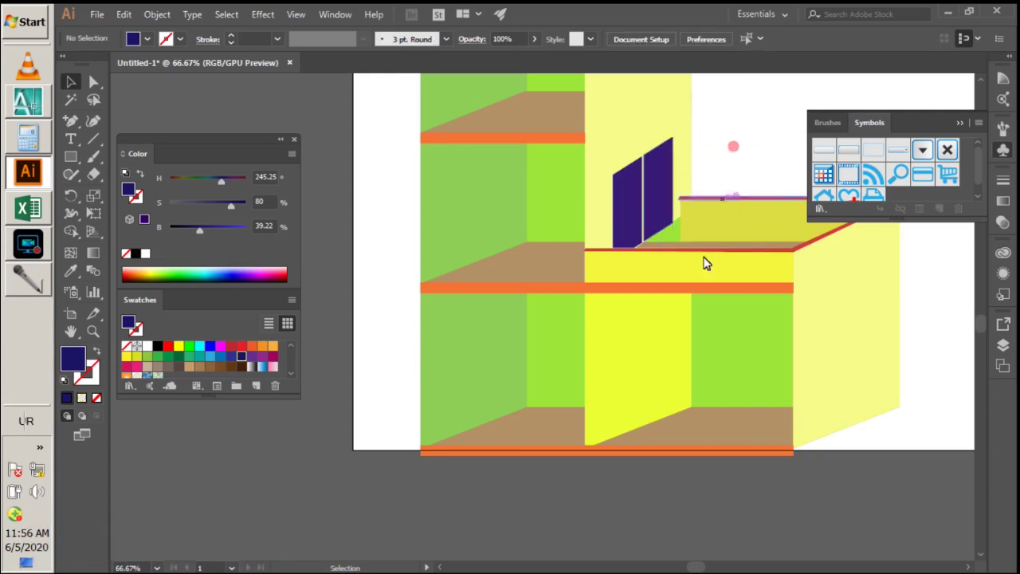
pyautogui.click(658, 231)
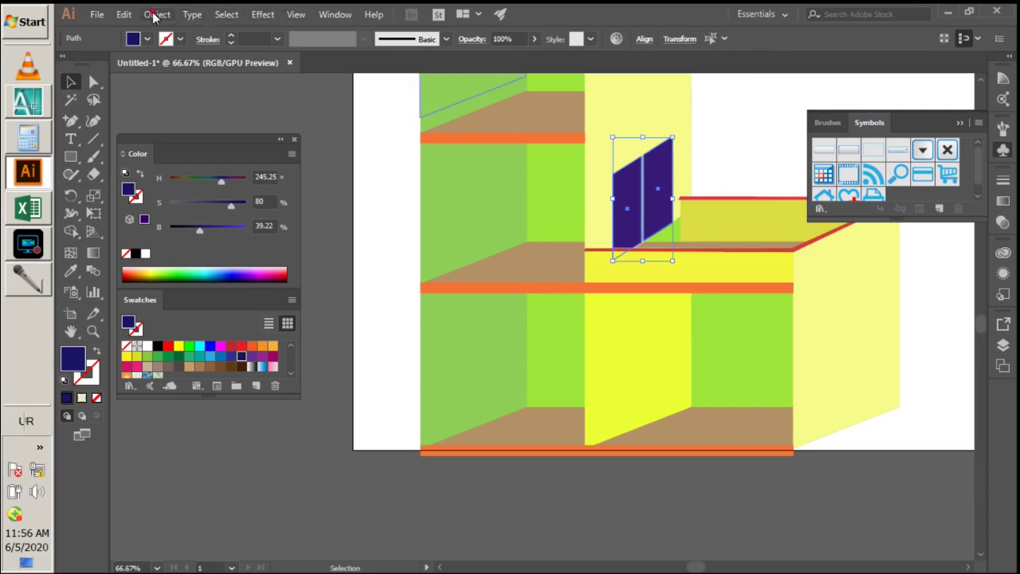
# - Inset the lower panes with a -5 px Offset Path and fill them with blue gradient
pyautogui.click(154, 15)
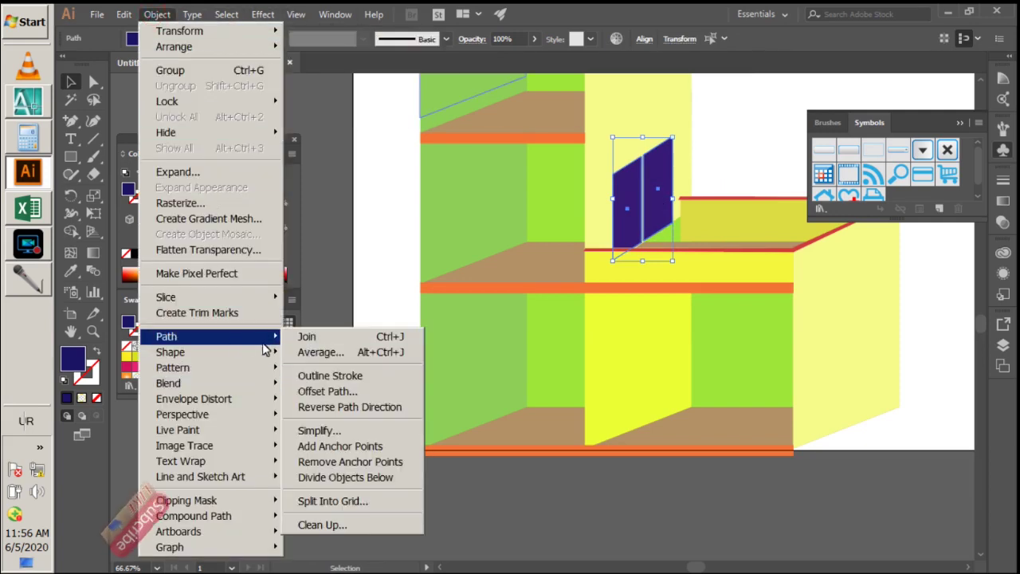
pyautogui.click(311, 391)
pyautogui.write('-5')
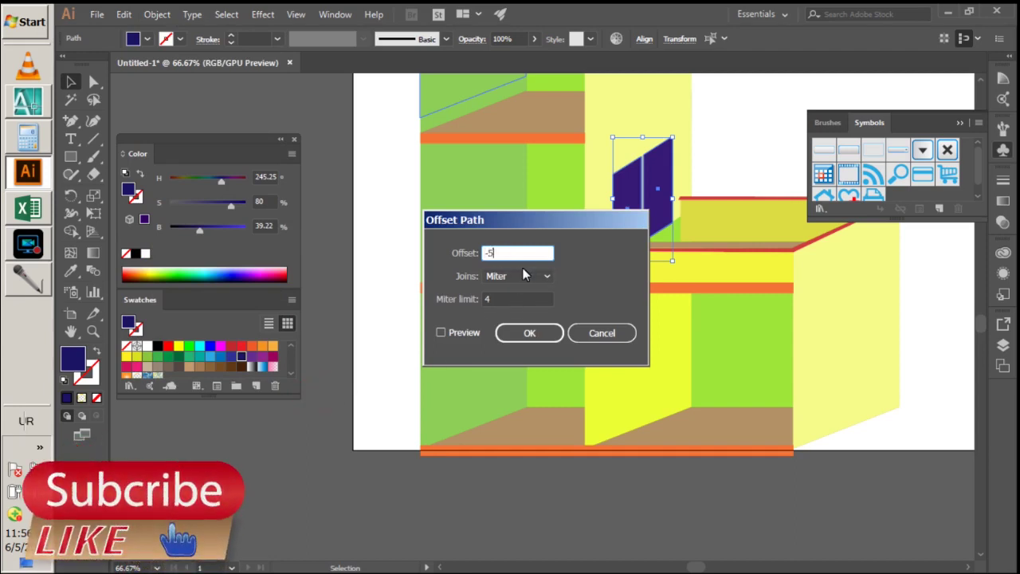
pyautogui.click(458, 335)
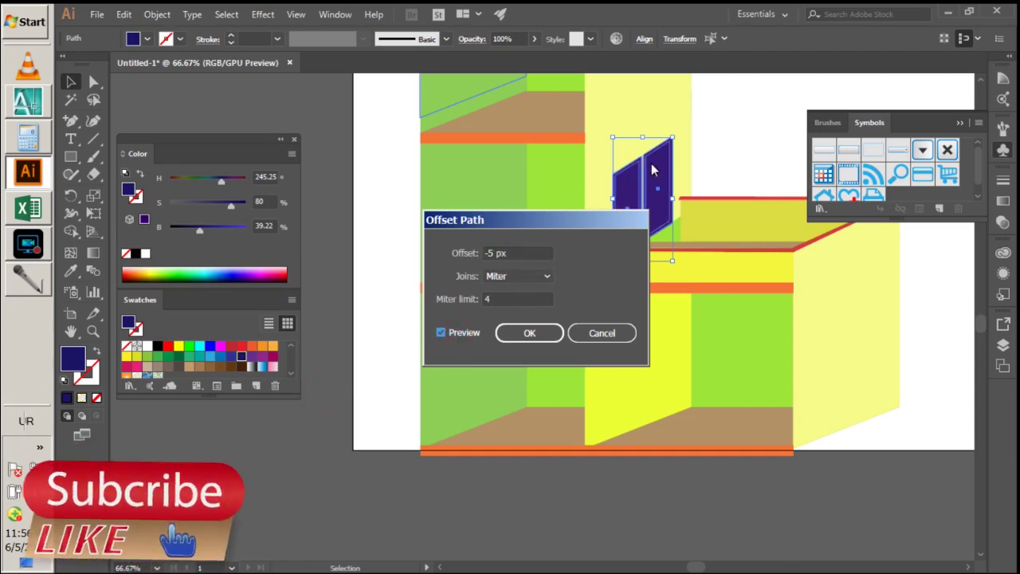
pyautogui.click(530, 335)
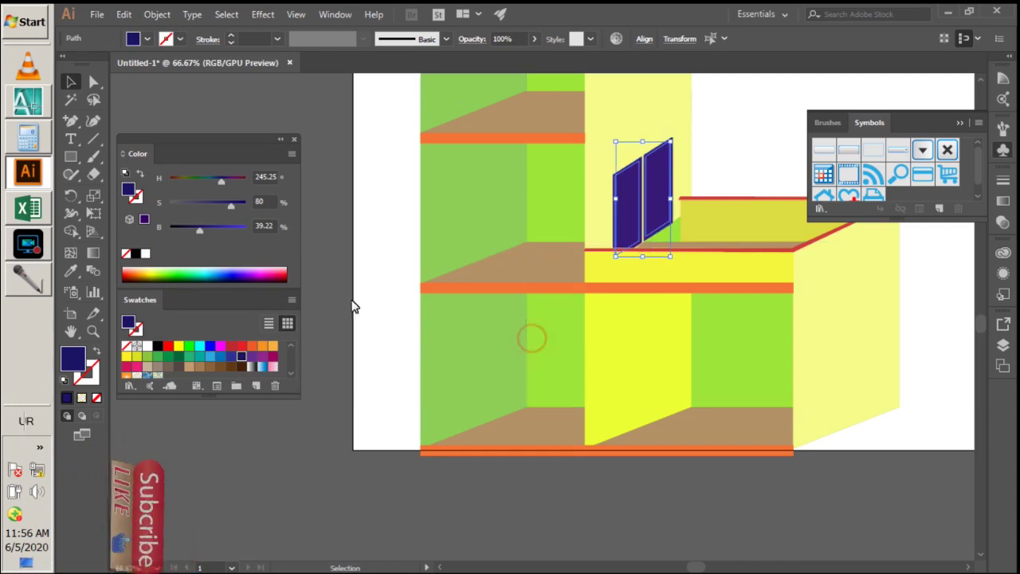
pyautogui.click(261, 366)
pyautogui.click(726, 127)
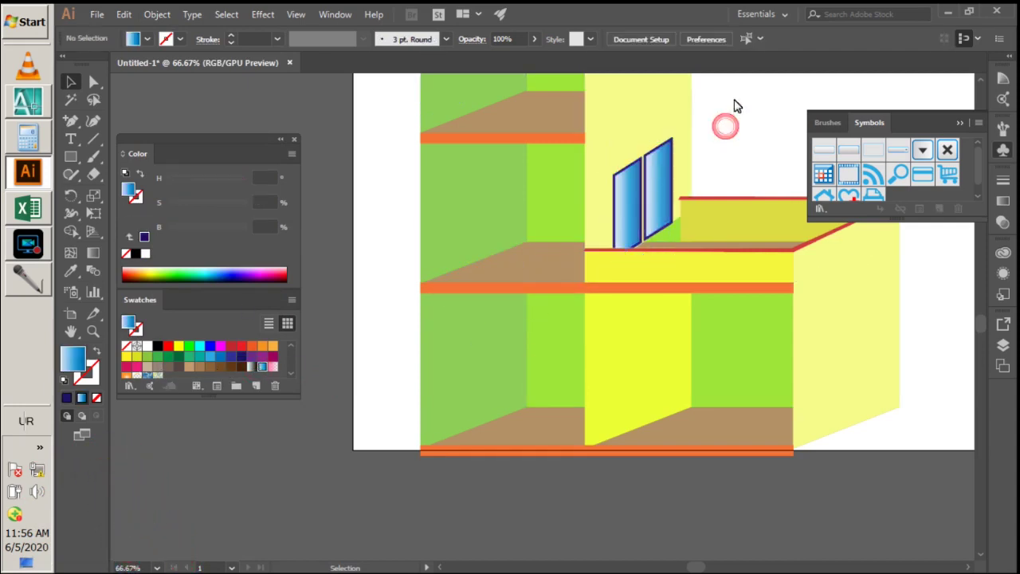
# - Fill the upper window's panes with the same blue gradient
pyautogui.hotkey('ctrl', '-')
pyautogui.moveTo(677, 159)
pyautogui.mouseDown()
pyautogui.moveTo(692, 163)
pyautogui.moveTo(679, 162)
pyautogui.mouseUp()
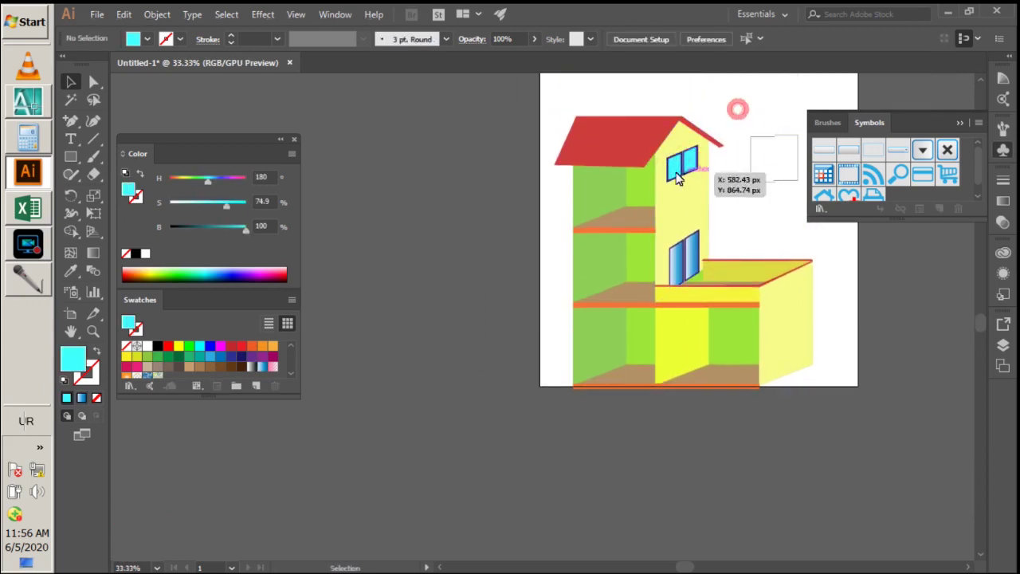
pyautogui.click(738, 116)
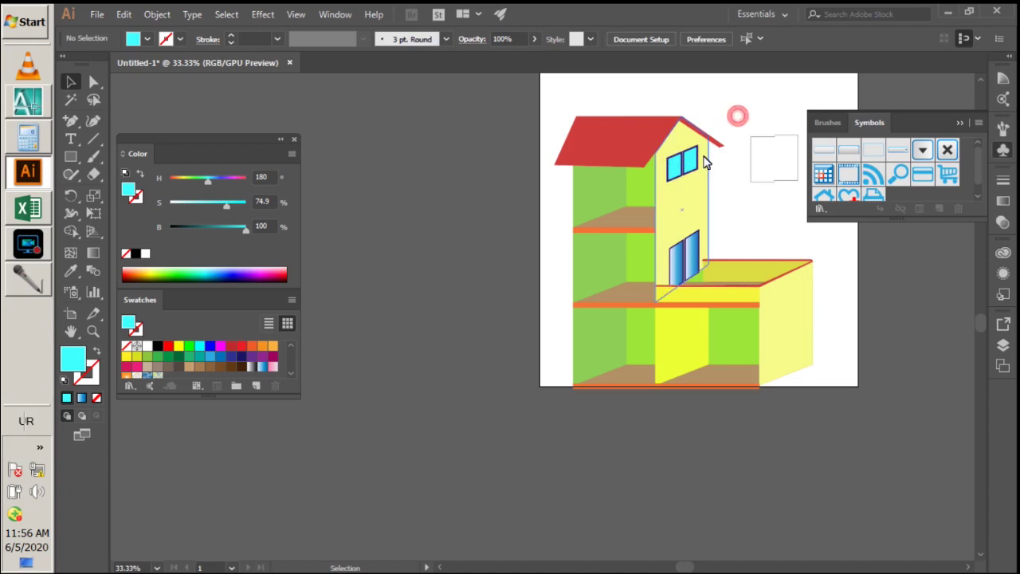
pyautogui.hotkey('ctrl', '1')
pyautogui.click(624, 171)
pyautogui.keyDown('shift'); pyautogui.click(664, 183); pyautogui.keyUp('shift')
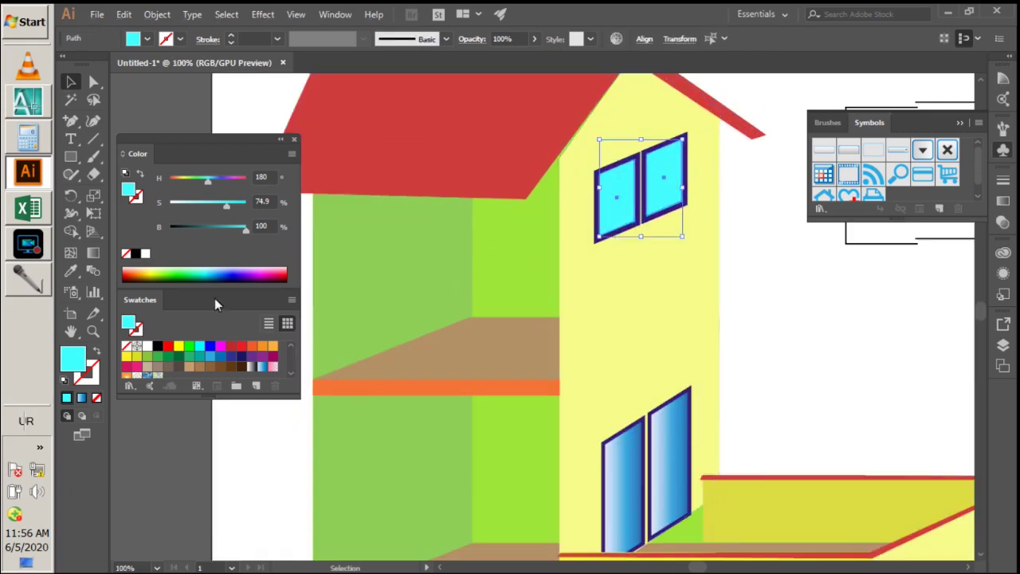
pyautogui.click(260, 365)
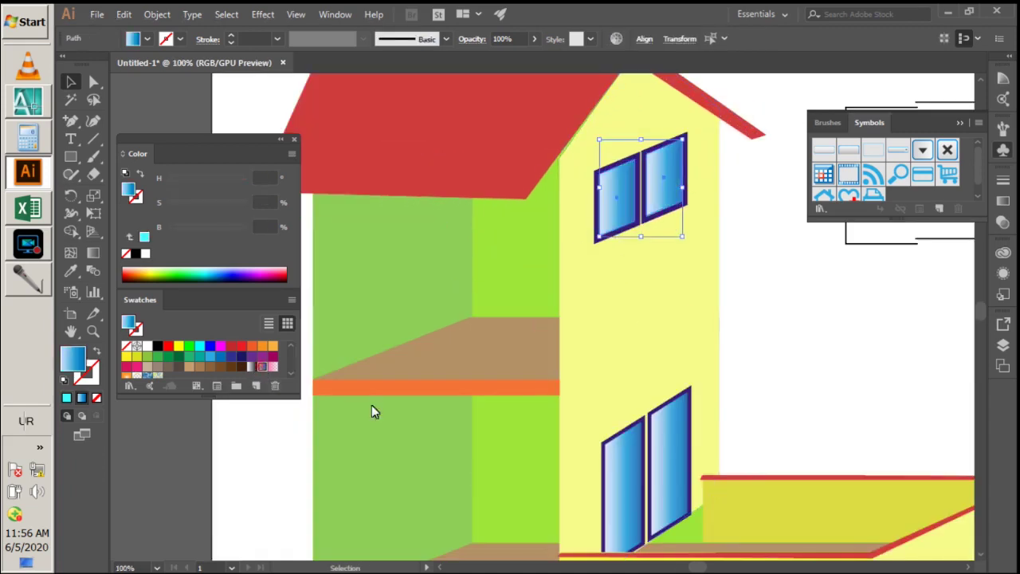
pyautogui.click(784, 239)
pyautogui.click(626, 221)
pyautogui.keyDown('shift'); pyautogui.click(651, 200); pyautogui.keyUp('shift')
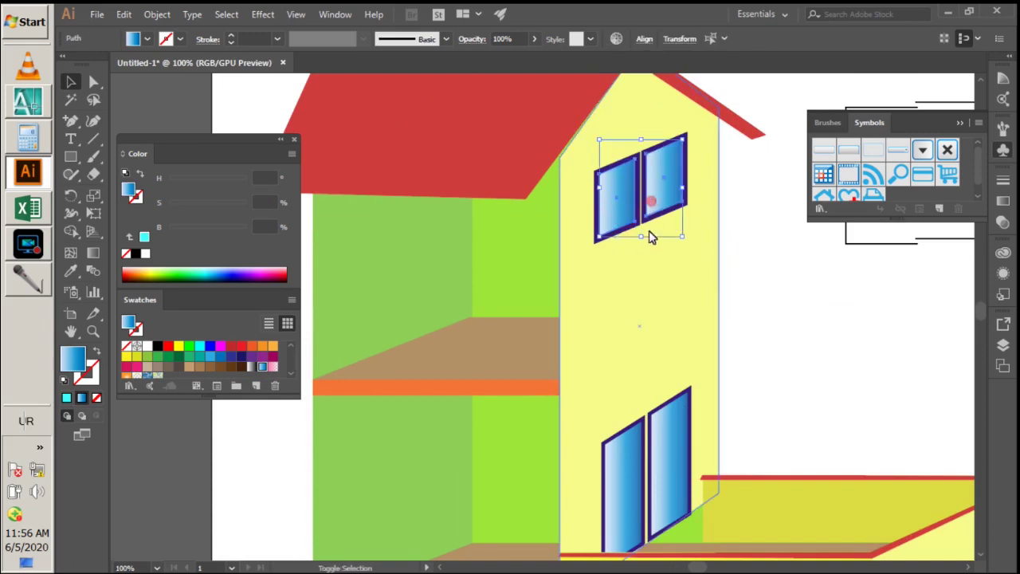
pyautogui.click(638, 235)
pyautogui.click(763, 227)
pyautogui.scroll(-1, 729, 271)
pyautogui.keyDown('alt'); pyautogui.scroll(-1, 726, 278); pyautogui.keyUp('alt')
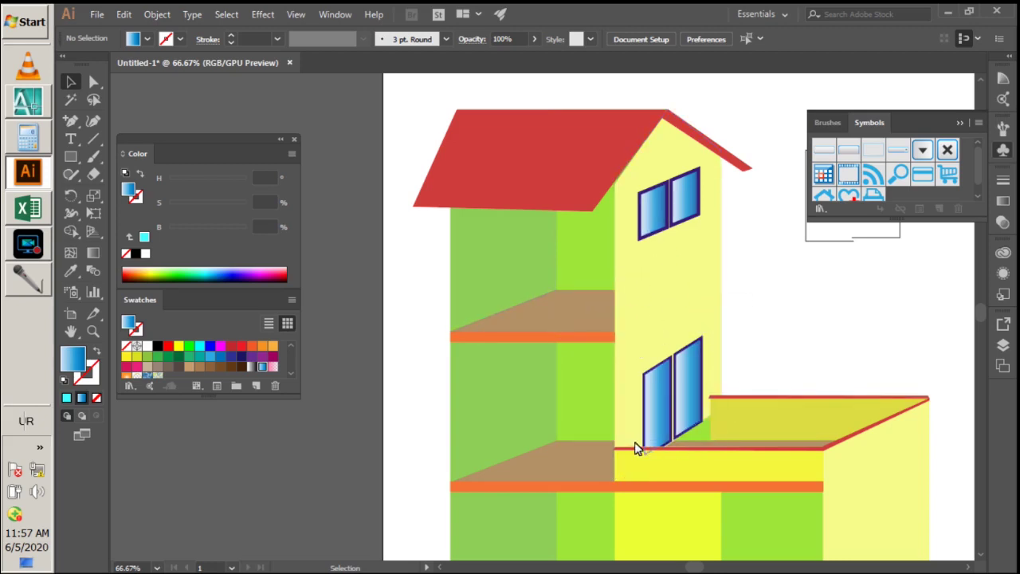
# - Draw a door-sized rectangle on the ground-floor yellow wall
pyautogui.scroll(-1, 586, 409)
pyautogui.scroll(1, 605, 412)
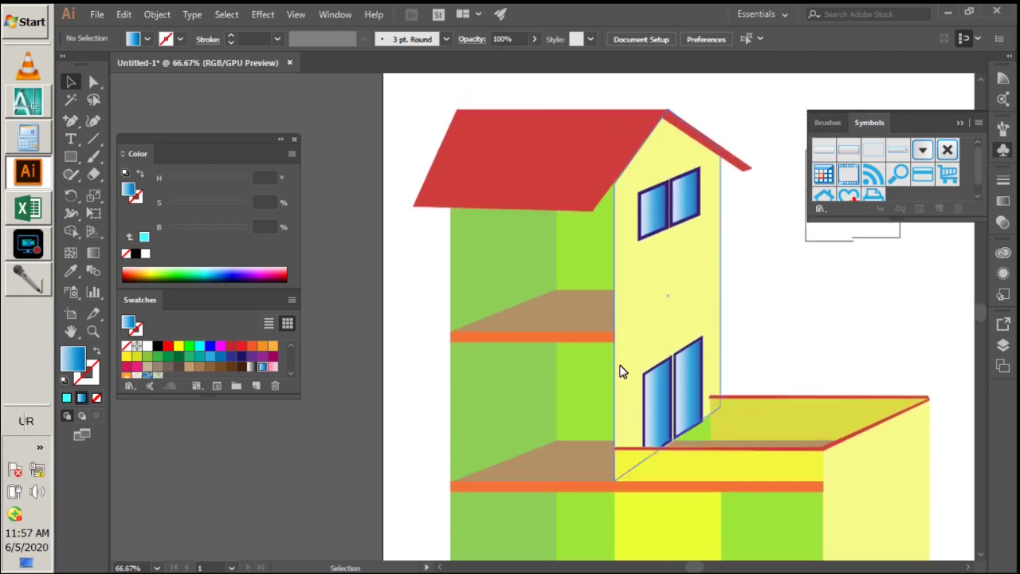
pyautogui.scroll(-1, 483, 383)
pyautogui.scroll(-1, 488, 379)
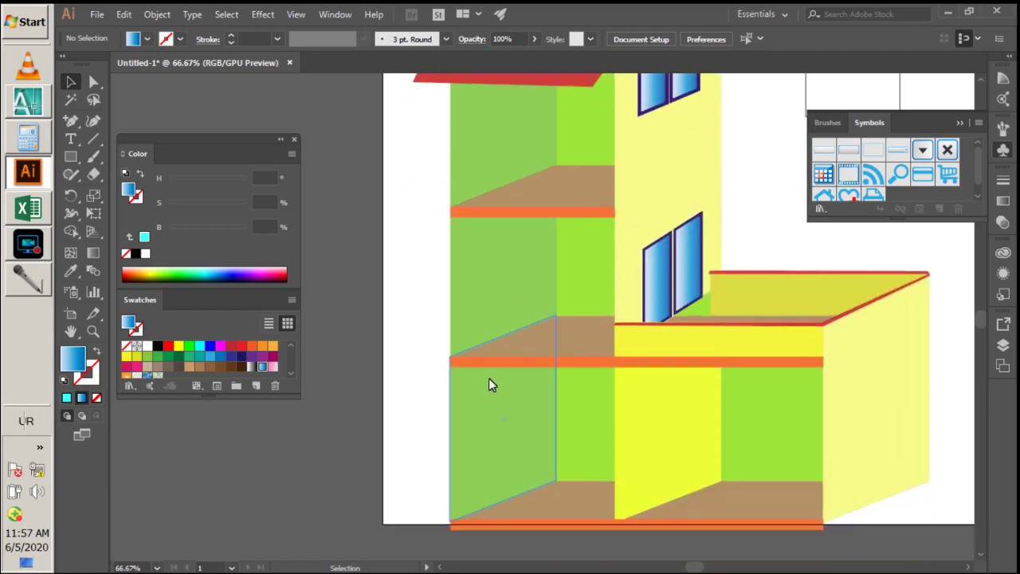
pyautogui.scroll(-2, 502, 383)
pyautogui.scroll(3, 507, 384)
pyautogui.scroll(-2, 567, 391)
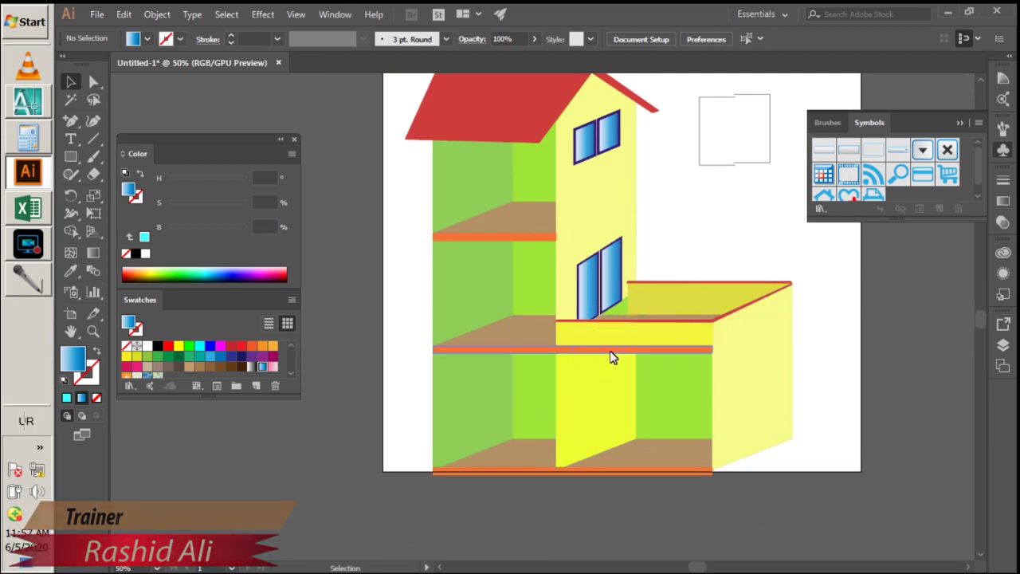
pyautogui.scroll(-1, 590, 369)
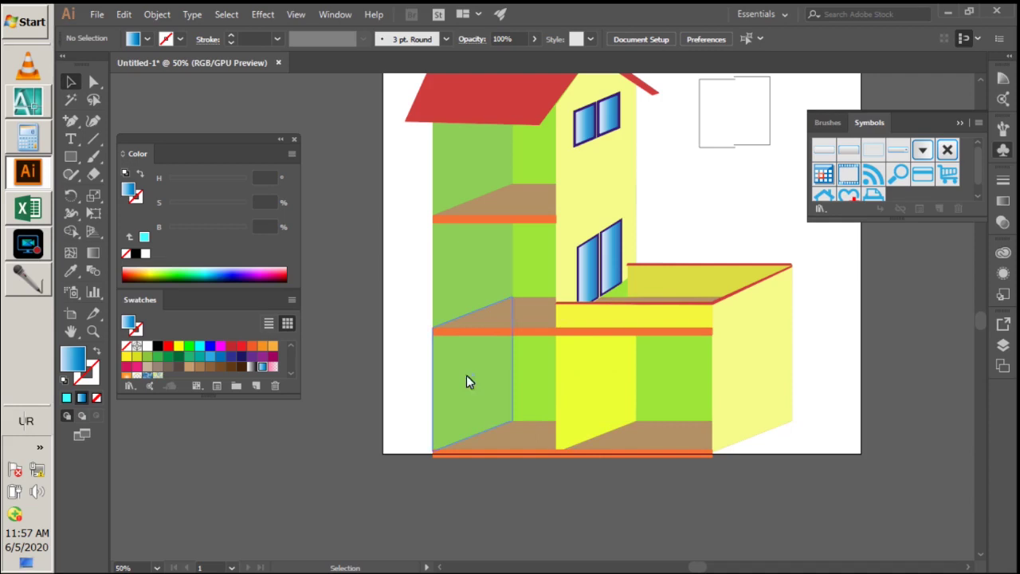
pyautogui.click(77, 162)
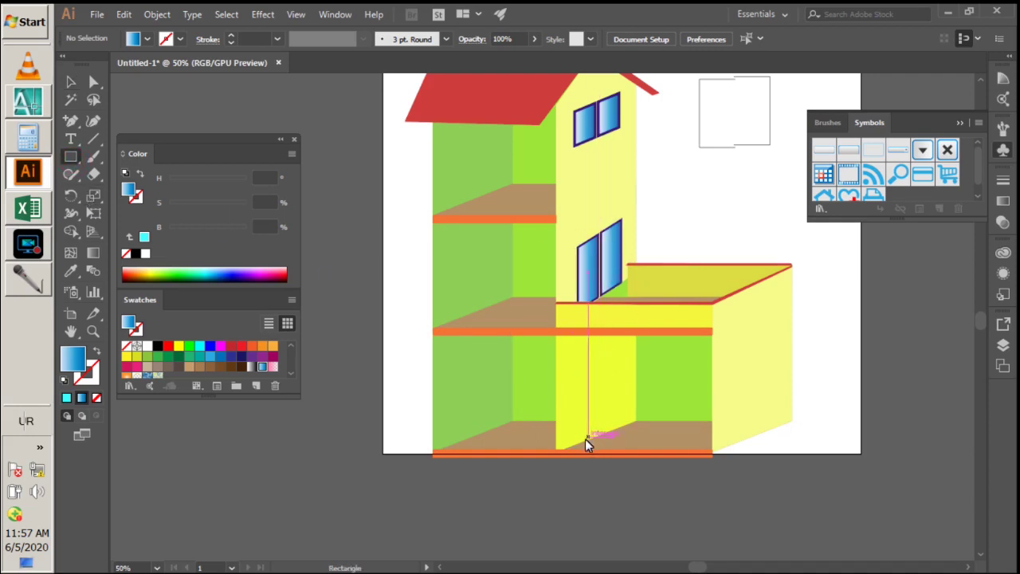
pyautogui.moveTo(581, 443)
pyautogui.mouseDown()
pyautogui.moveTo(590, 391)
pyautogui.moveTo(610, 366)
pyautogui.mouseUp()
# - Raise the door's right-side anchors so it slants with the wall's perspective
pyautogui.click(93, 81)
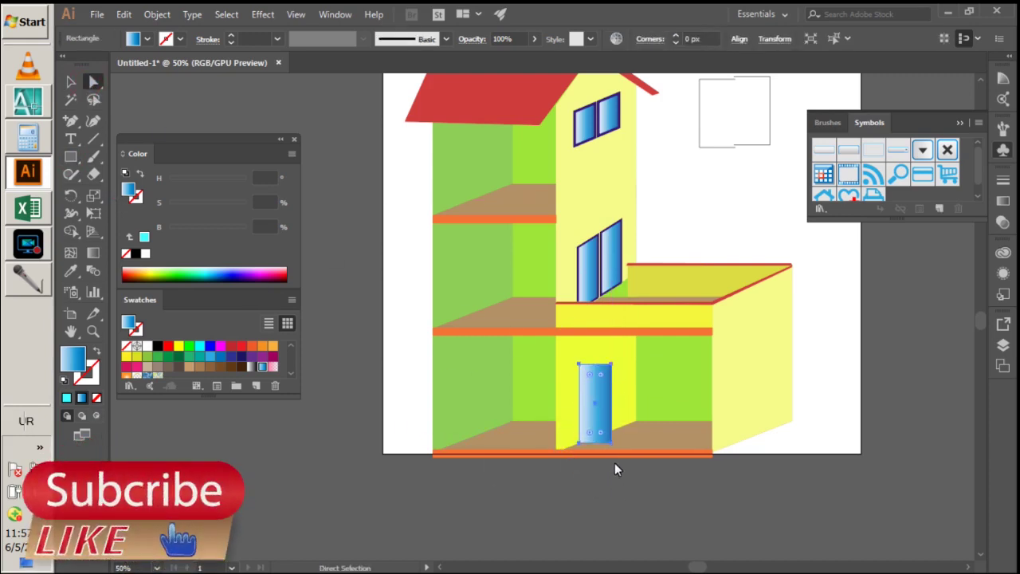
pyautogui.click(611, 440)
pyautogui.click(609, 365)
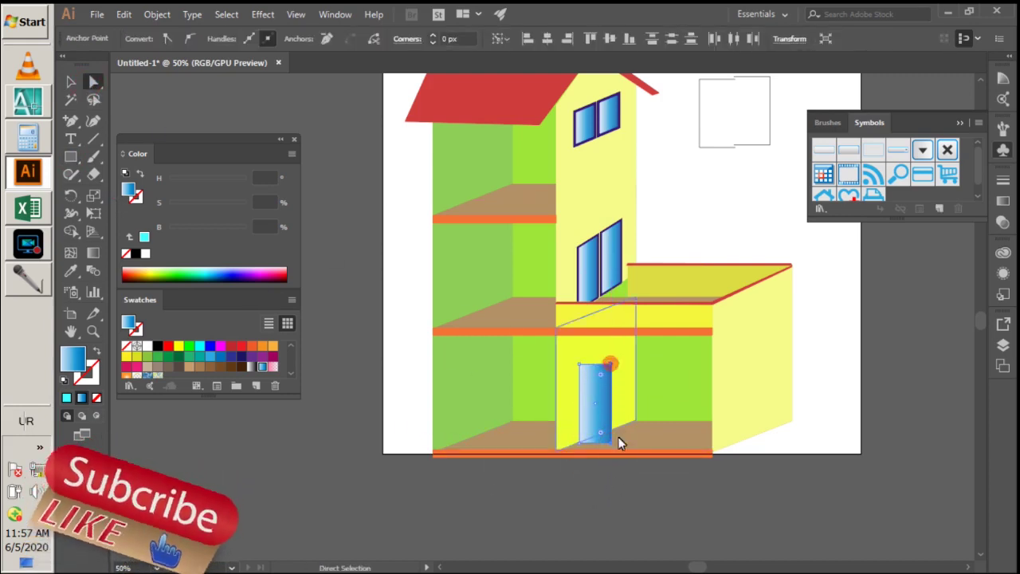
pyautogui.moveTo(610, 441); pyautogui.dragTo(612, 428)
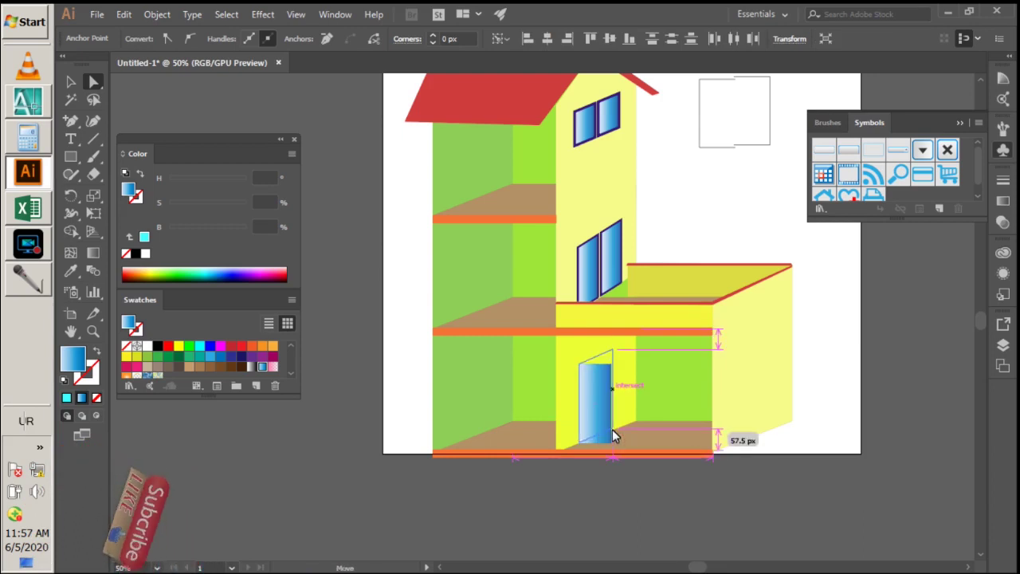
pyautogui.moveTo(612, 429); pyautogui.dragTo(612, 432)
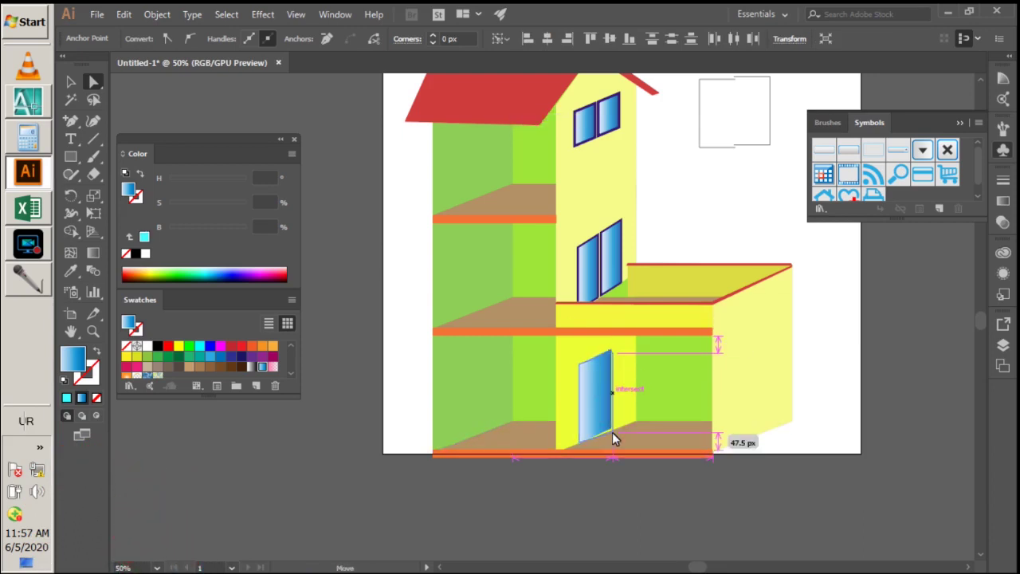
pyautogui.moveTo(612, 432); pyautogui.dragTo(611, 430)
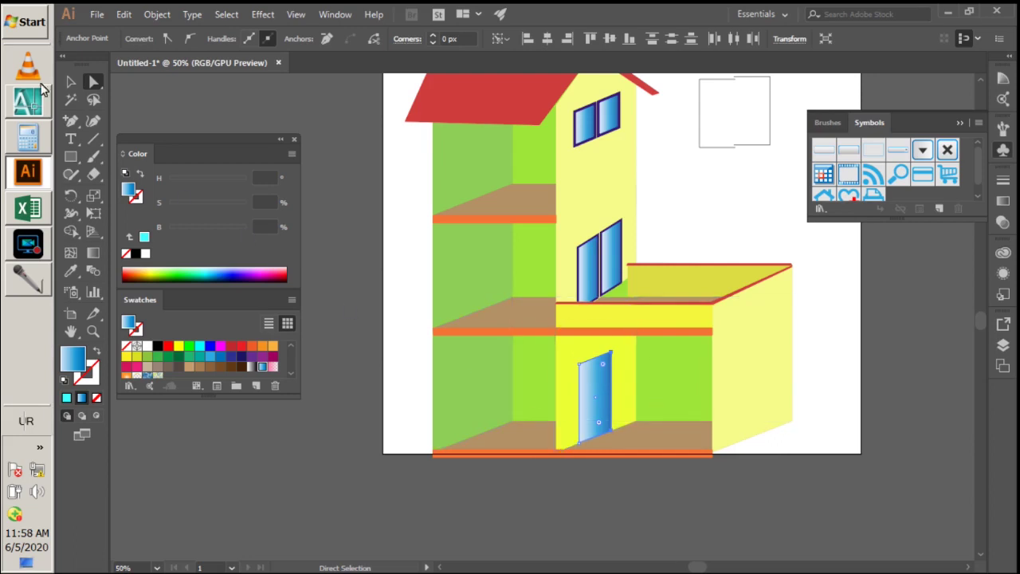
# - Offset the door path by 5 px and fill the offset outline dark navy
pyautogui.click(69, 83)
pyautogui.click(596, 391)
pyautogui.click(156, 13)
pyautogui.moveTo(166, 336)
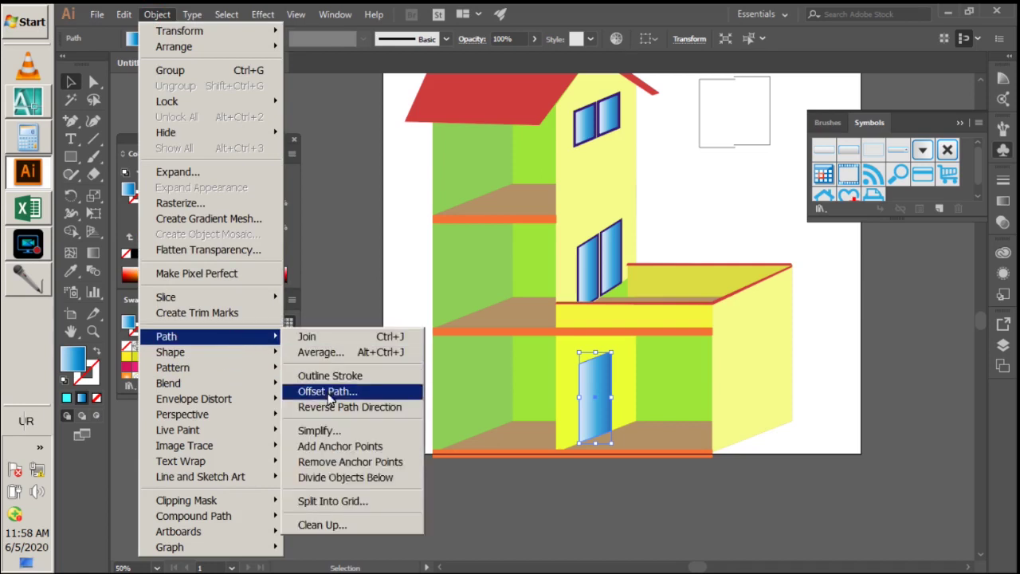
pyautogui.click(329, 390)
pyautogui.write('5')
pyautogui.click(463, 333)
pyautogui.click(510, 335)
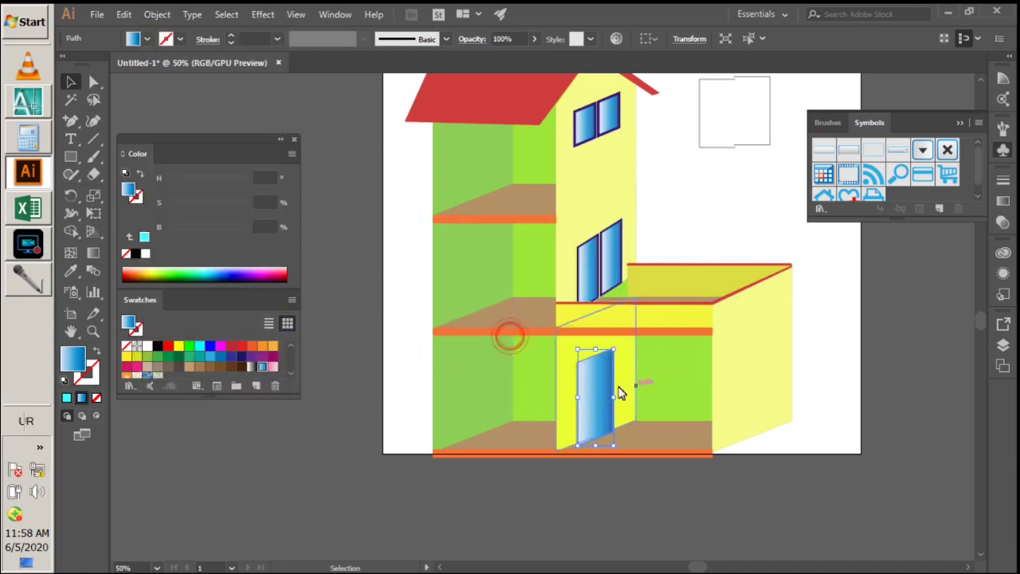
pyautogui.click(240, 357)
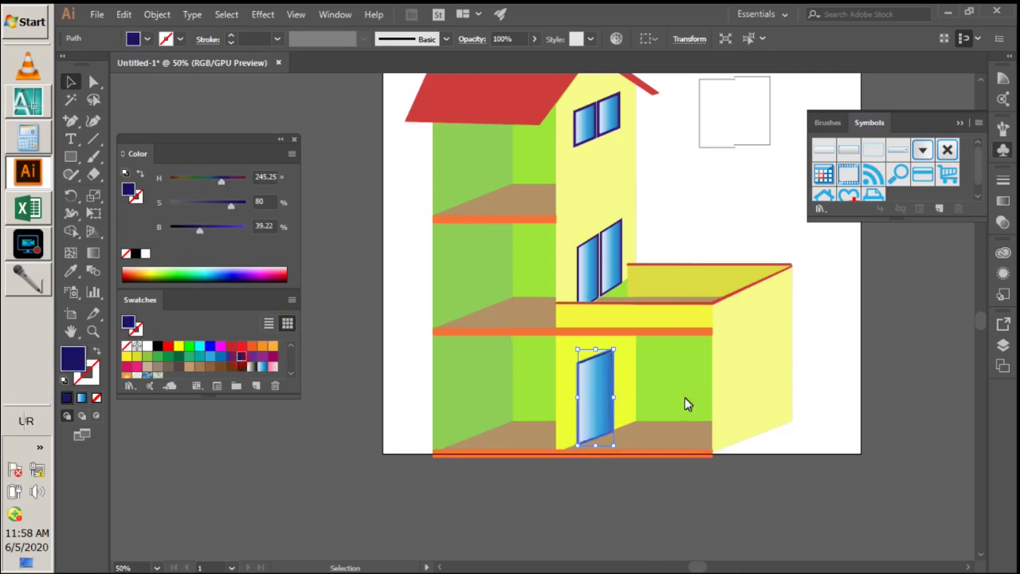
pyautogui.click(854, 364)
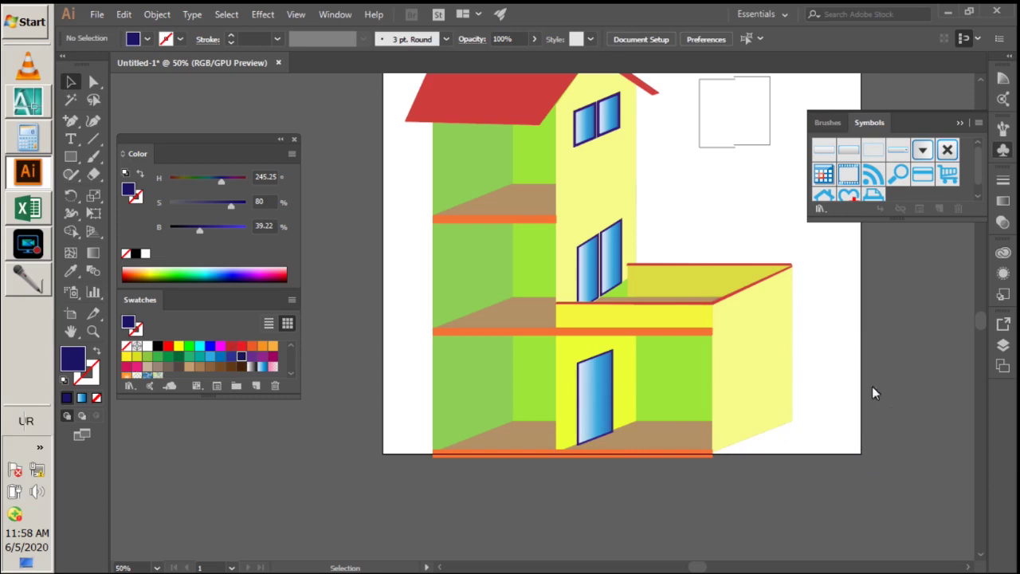
# - Copy both upper windows onto the right wing's side wall and stretch the copy slightly taller
pyautogui.moveTo(635, 118); pyautogui.dragTo(581, 91)
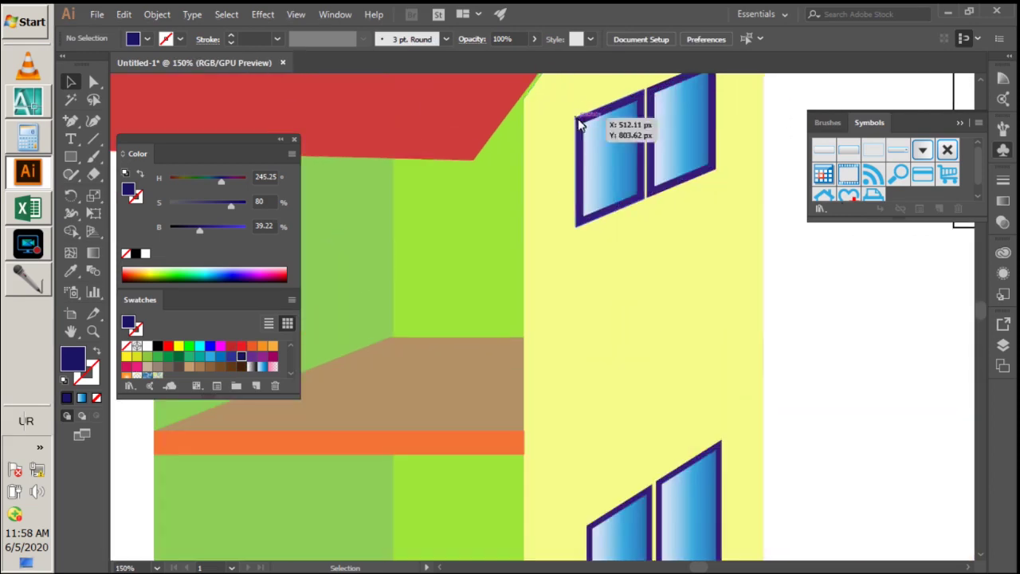
pyautogui.click(586, 129)
pyautogui.keyDown('shift'); pyautogui.click(672, 82); pyautogui.keyUp('shift')
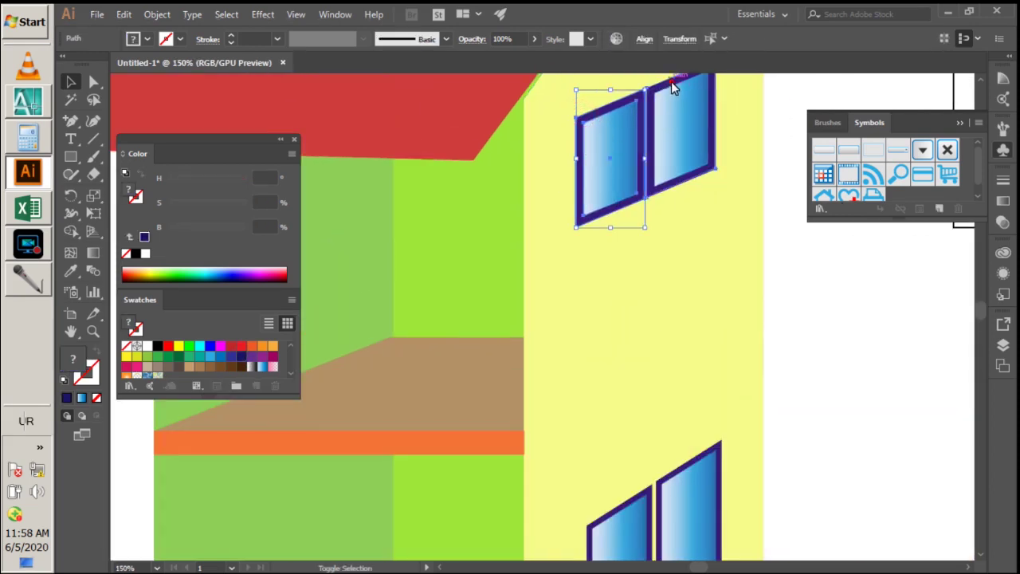
pyautogui.hotkey('ctrl', '-')
pyautogui.hotkey('ctrl', '-')
pyautogui.hotkey('ctrl', '-')
pyautogui.moveTo(670, 179); pyautogui.dragTo(780, 336)
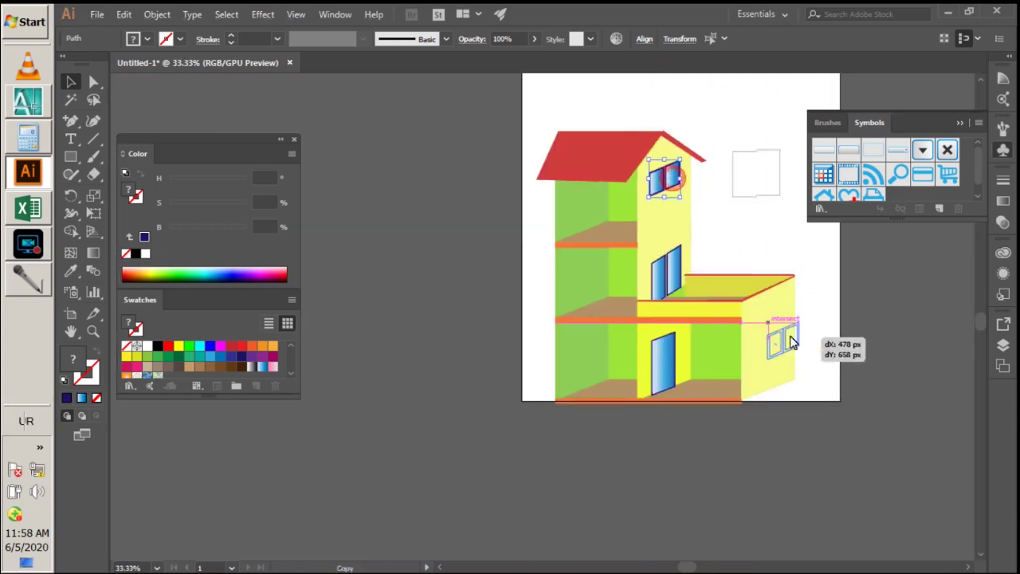
pyautogui.moveTo(780, 337); pyautogui.dragTo(770, 360)
pyautogui.click(837, 341)
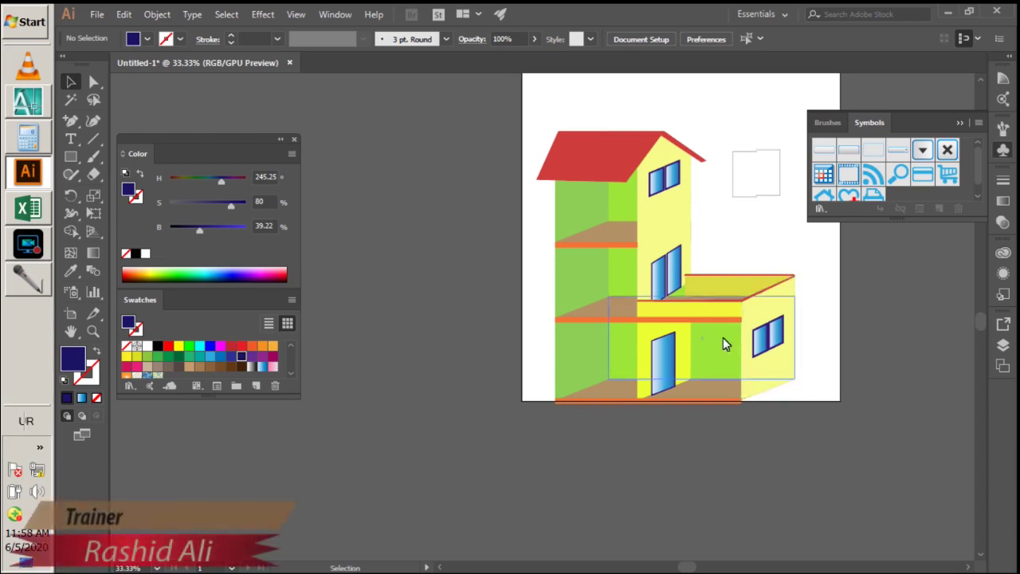
pyautogui.click(73, 159)
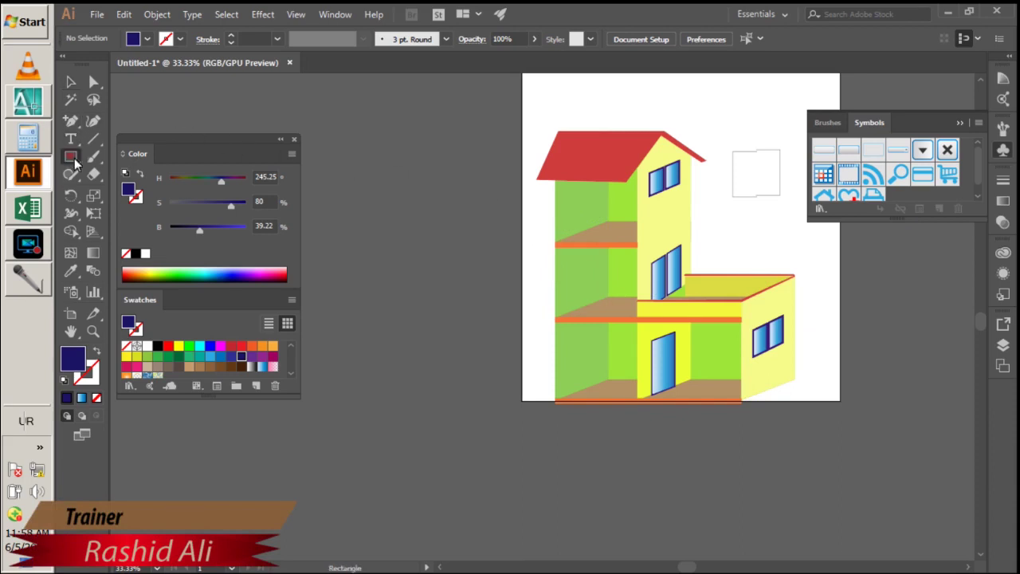
# - Draw a thin post up the house's left edge and colour it with the floor bands' orange
pyautogui.hotkey('ctrl', '+')
pyautogui.hotkey('ctrl', '+')
pyautogui.hotkey('ctrl', '-')
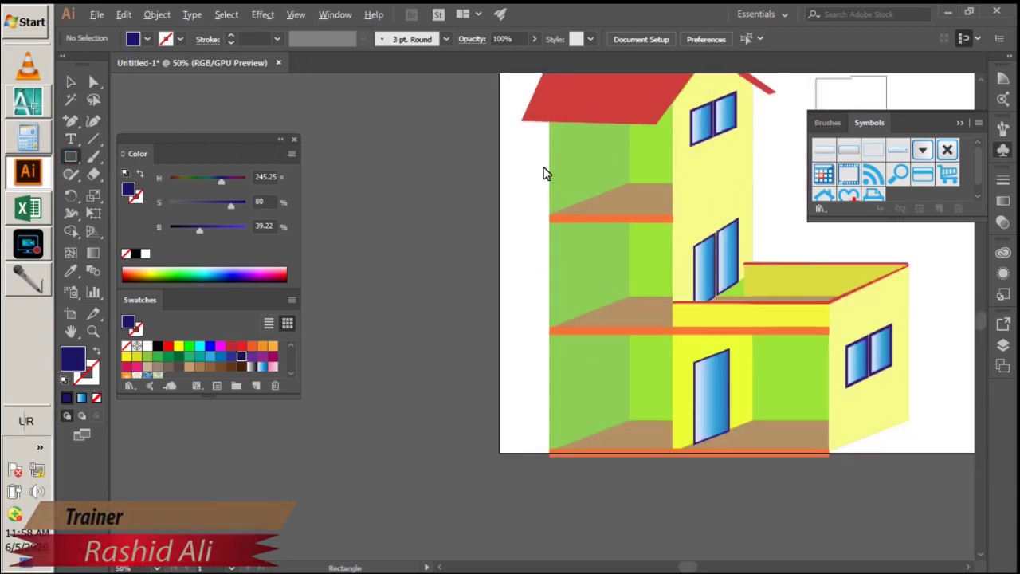
pyautogui.moveTo(549, 454); pyautogui.dragTo(547, 118)
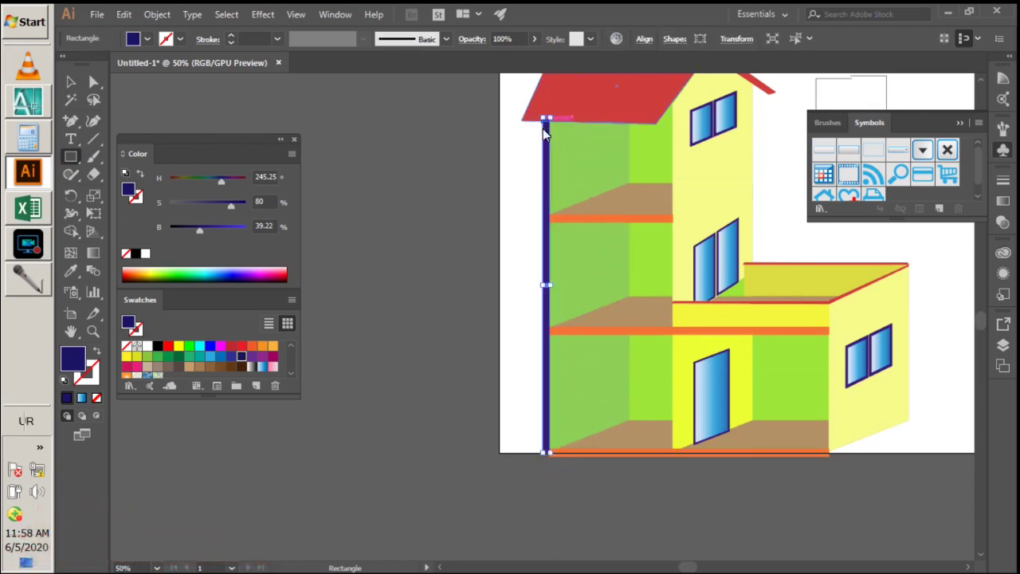
pyautogui.click(71, 272)
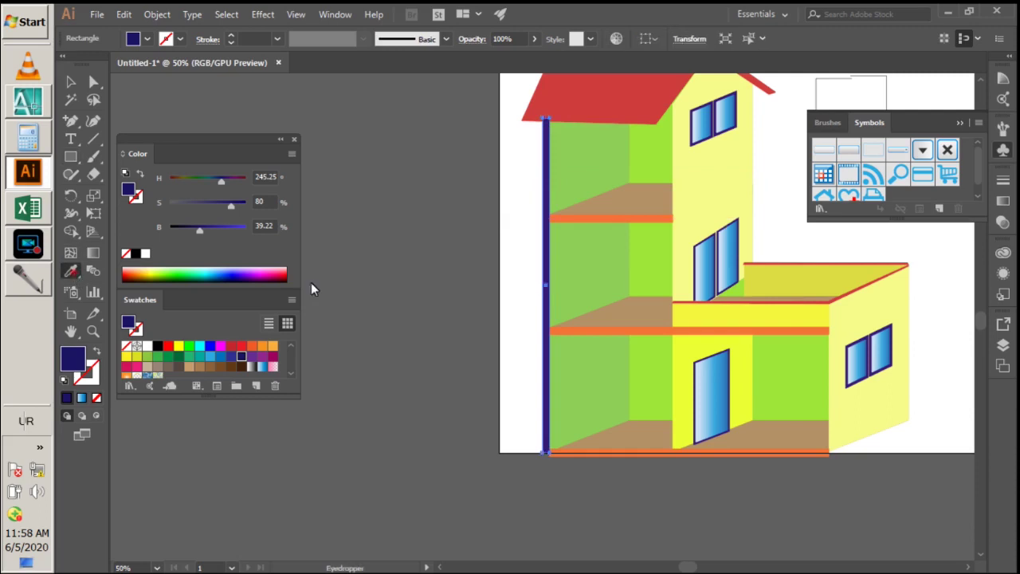
pyautogui.click(609, 330)
pyautogui.click(70, 82)
pyautogui.click(412, 200)
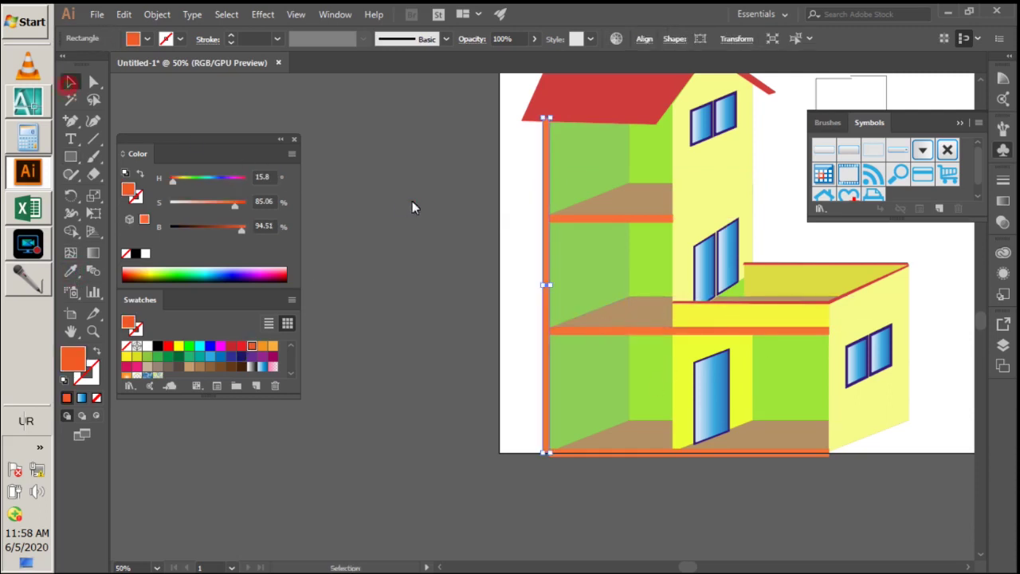
# - Send the orange post backward behind the house walls
pyautogui.rightClick(545, 199)
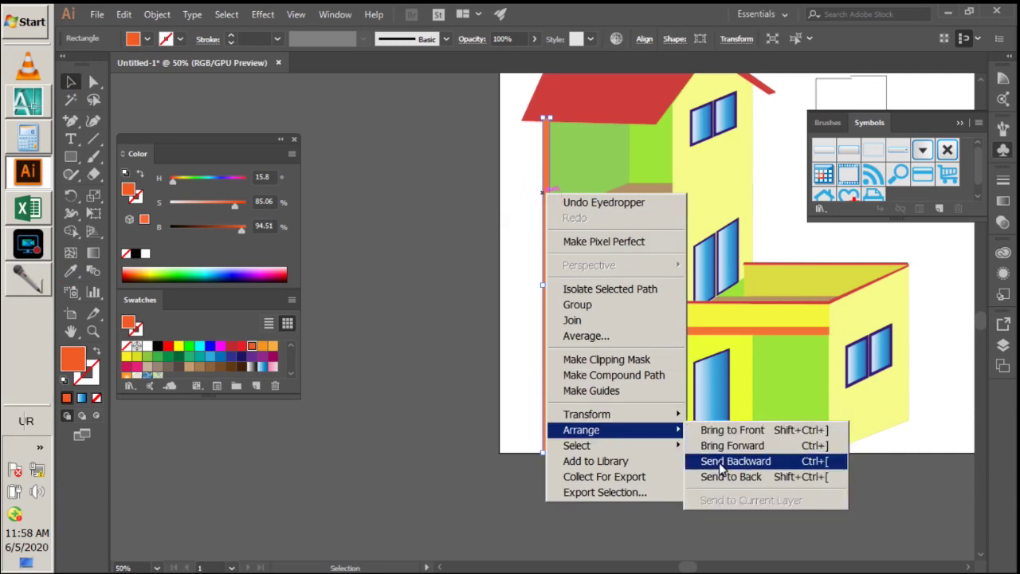
pyautogui.click(717, 477)
pyautogui.click(619, 528)
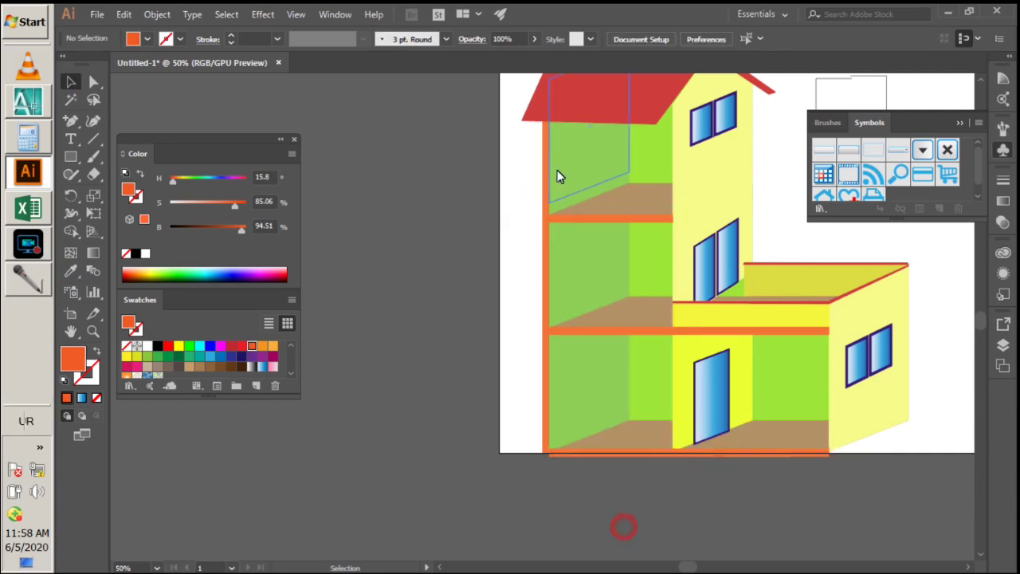
# - Extend the post's bottom down to meet the orange ground band
pyautogui.click(547, 450)
pyautogui.scroll(3, 545, 467)
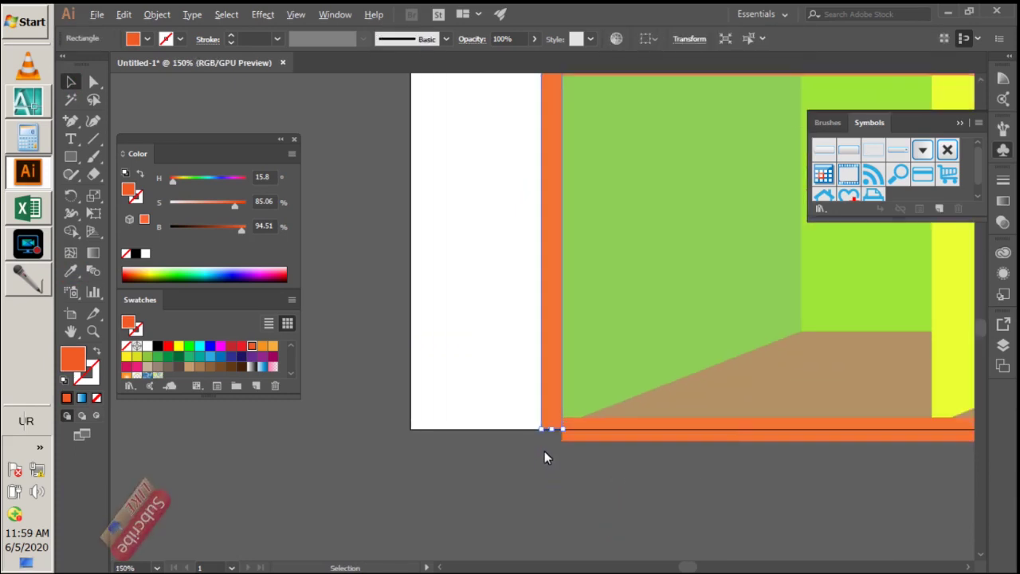
pyautogui.moveTo(553, 432); pyautogui.dragTo(552, 445)
pyautogui.scroll(-2, 549, 431)
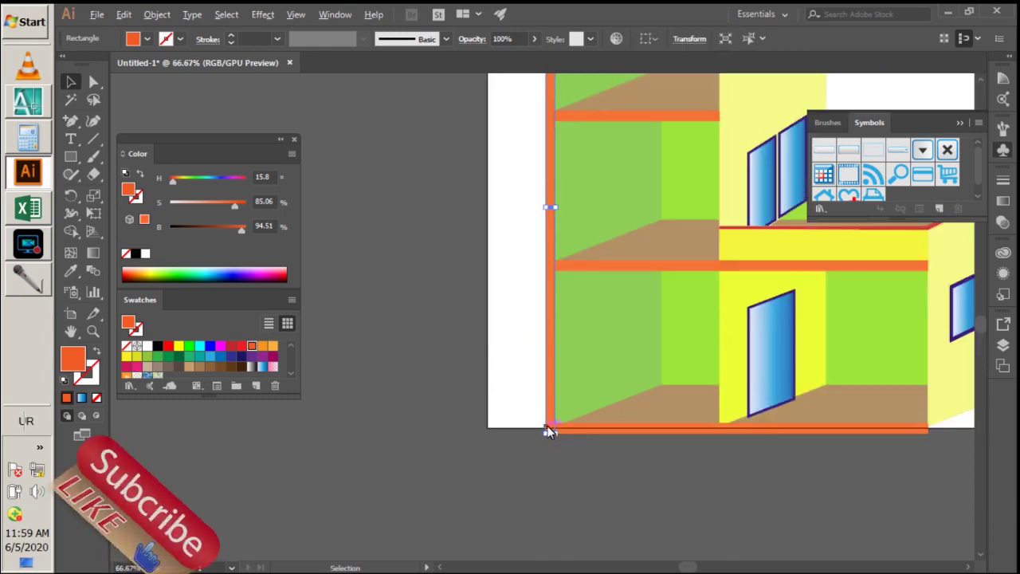
pyautogui.scroll(-1, 524, 342)
pyautogui.click(522, 337)
# - Check the upper orange floor band's alignment with the post
pyautogui.click(564, 192)
pyautogui.scroll(2, 527, 195)
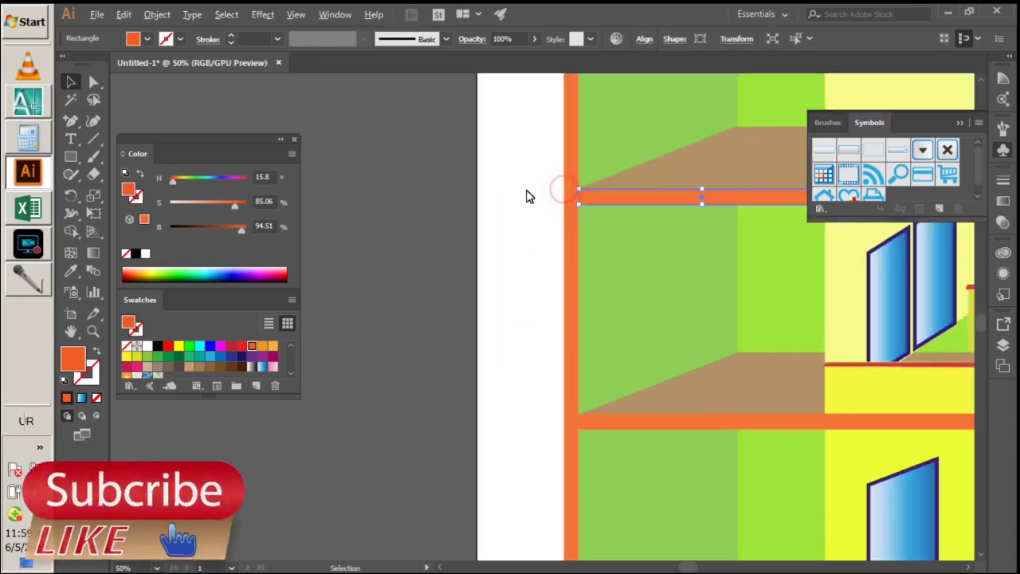
pyautogui.scroll(4, 580, 199)
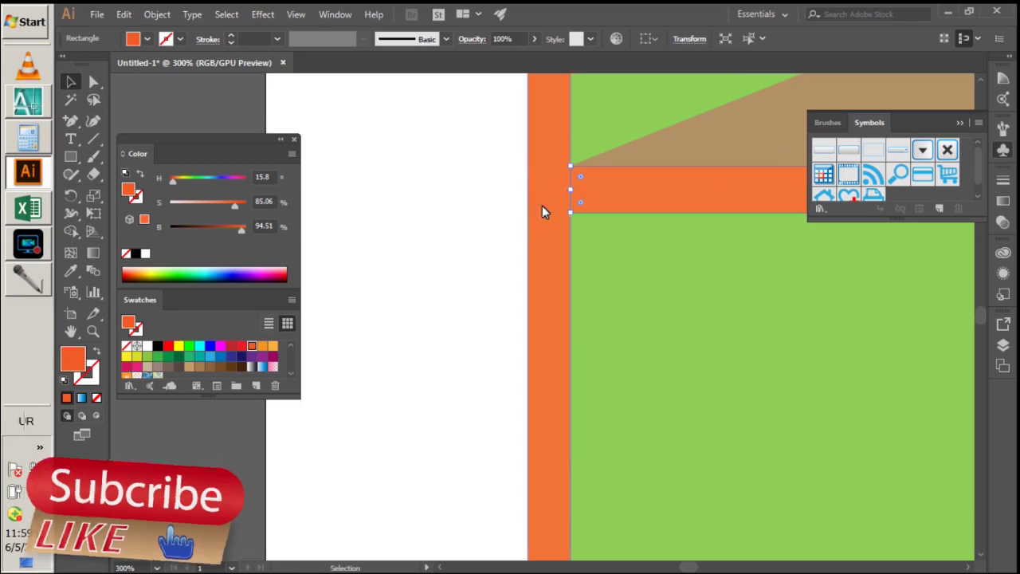
pyautogui.scroll(-4, 544, 209)
pyautogui.click(524, 230)
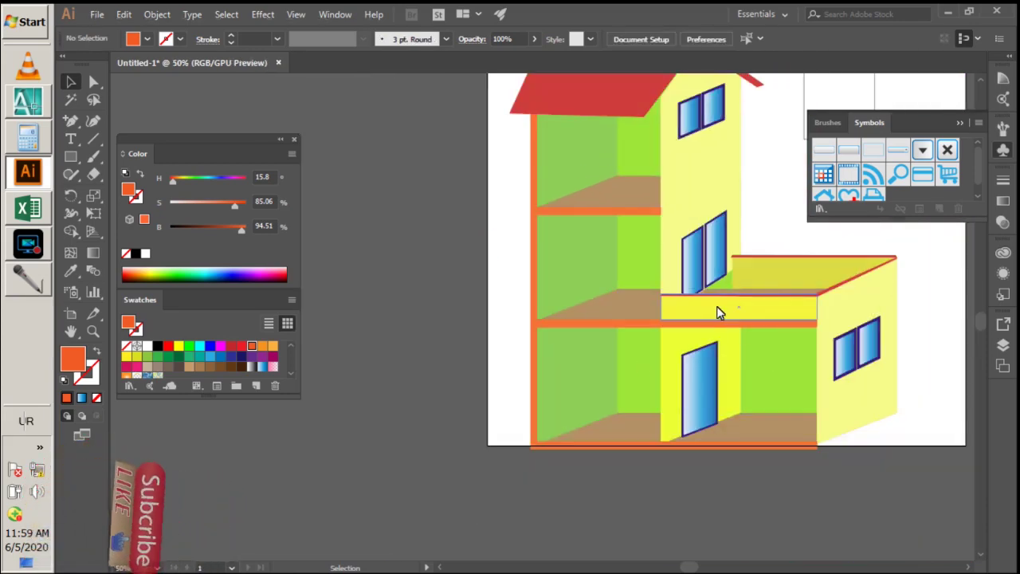